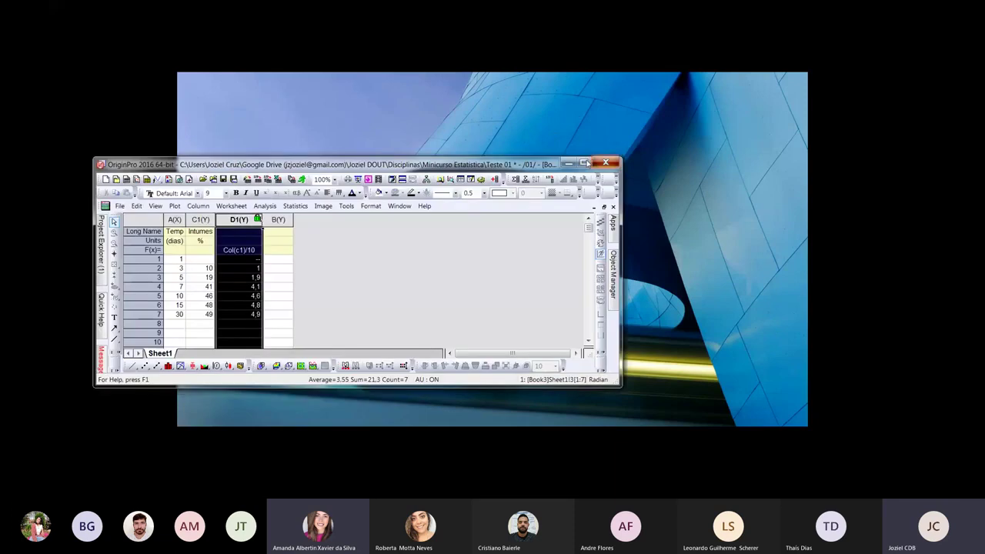
Step: Keep project Teste 01 open in a maximized window and restore its Book3 worksheet to a floating window
{"action": "left_click", "coordinate": [605, 163]}
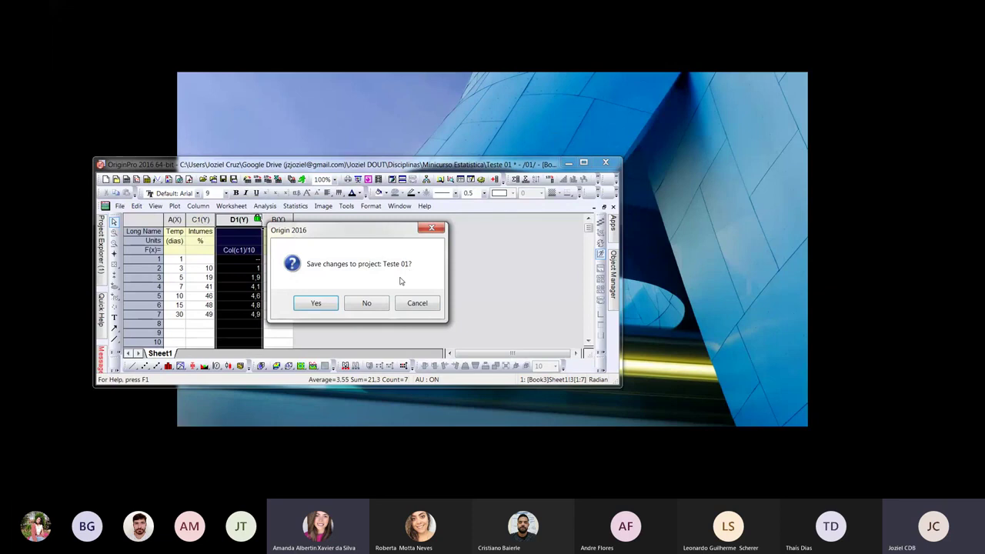
{"action": "left_click", "coordinate": [417, 302]}
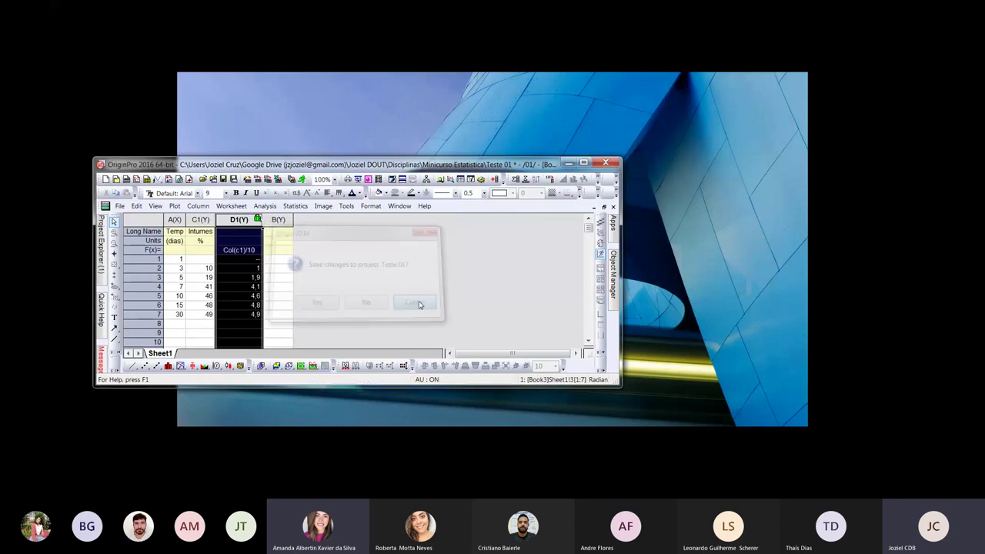
{"action": "left_click", "coordinate": [583, 163]}
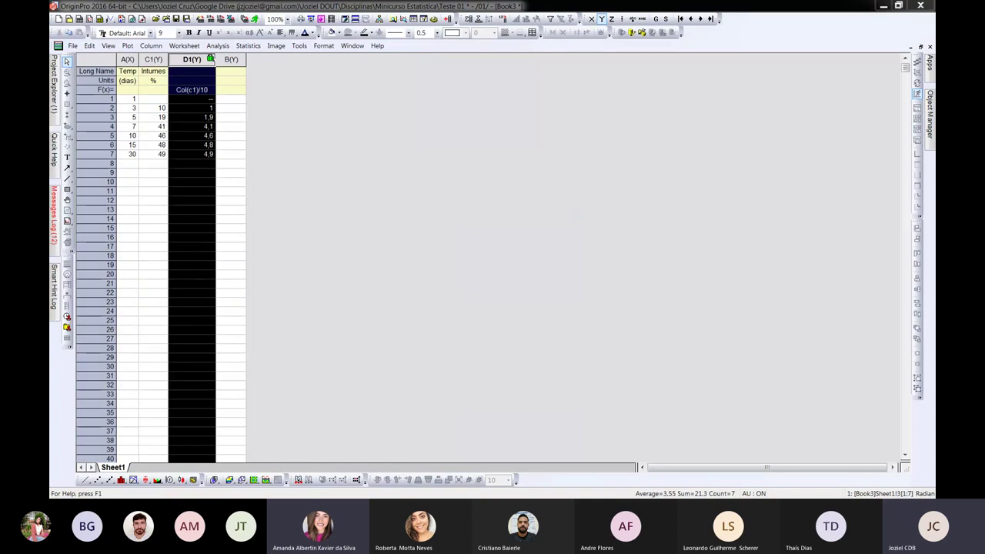
{"action": "left_click", "coordinate": [72, 46]}
{"action": "left_click", "coordinate": [844, 113]}
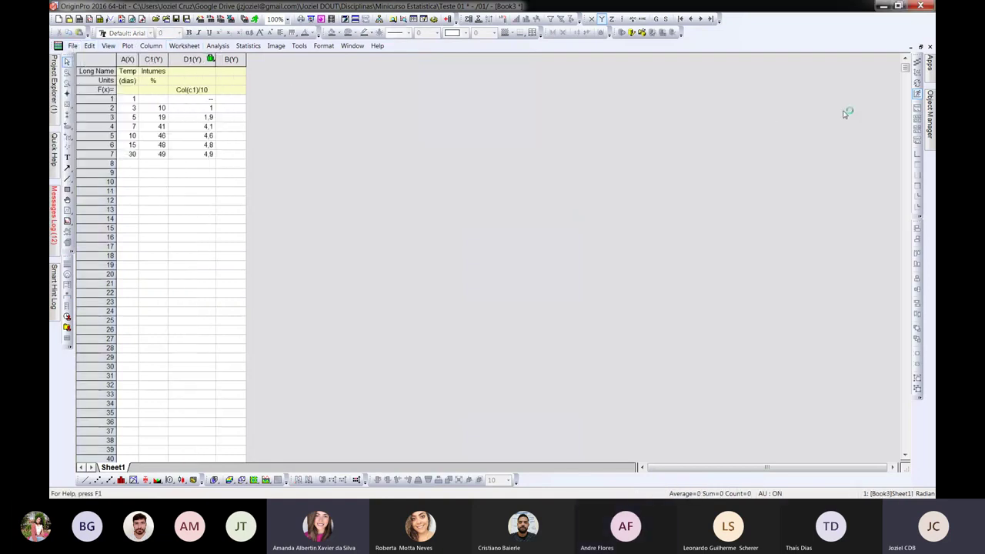
{"action": "left_click", "coordinate": [920, 46]}
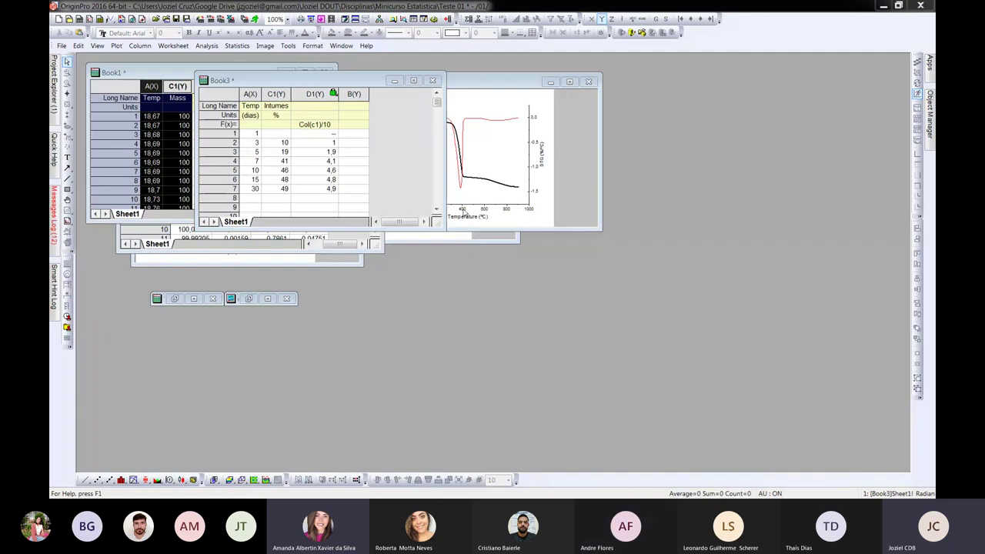
Step: Switch to the maximized untitled project and clear the Long Name and Units cells of all four worksheet columns
{"action": "left_click_drag", "start_coordinate": [478, 201], "coordinate": [478, 198]}
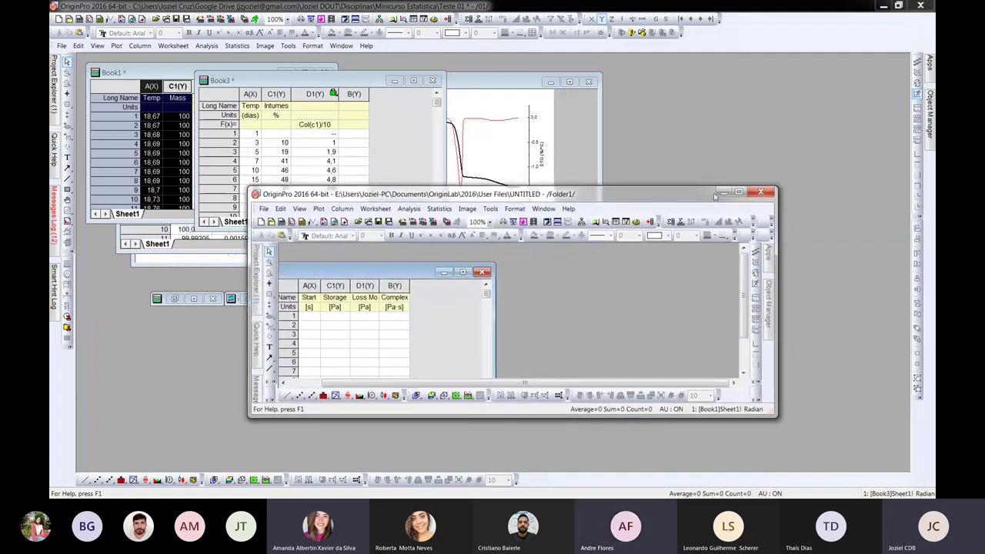
{"action": "left_click", "coordinate": [745, 191]}
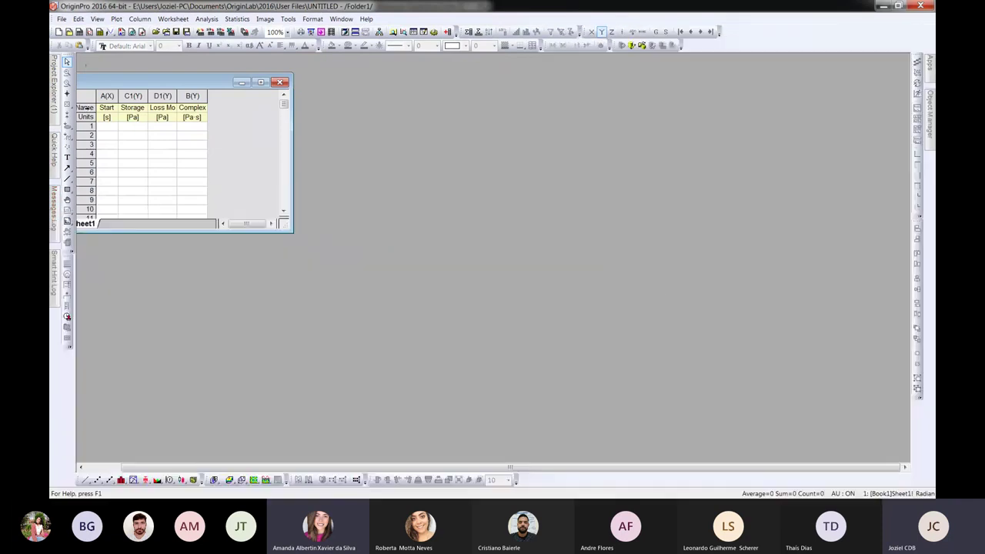
{"action": "left_click_drag", "start_coordinate": [106, 108], "coordinate": [192, 111]}
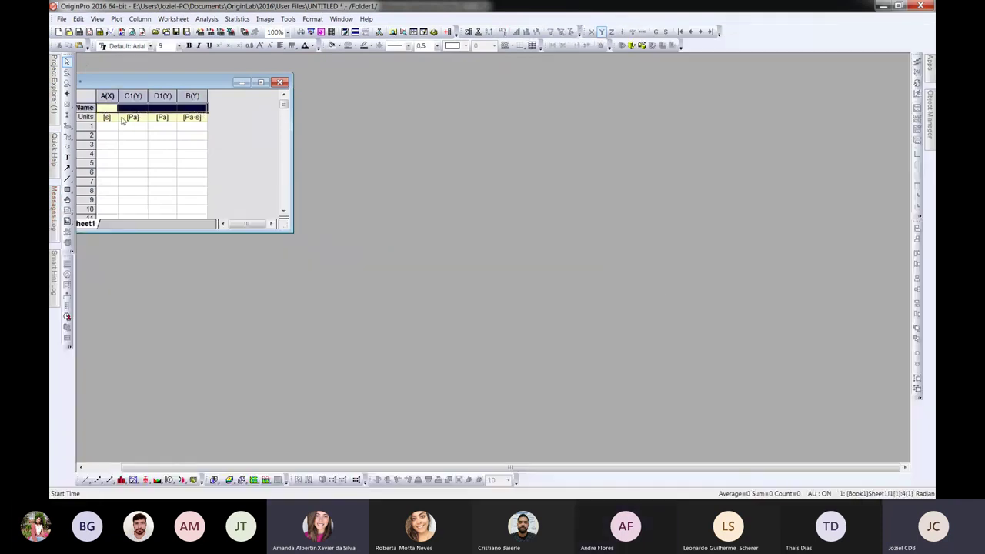
{"action": "left_click_drag", "start_coordinate": [112, 120], "coordinate": [178, 122]}
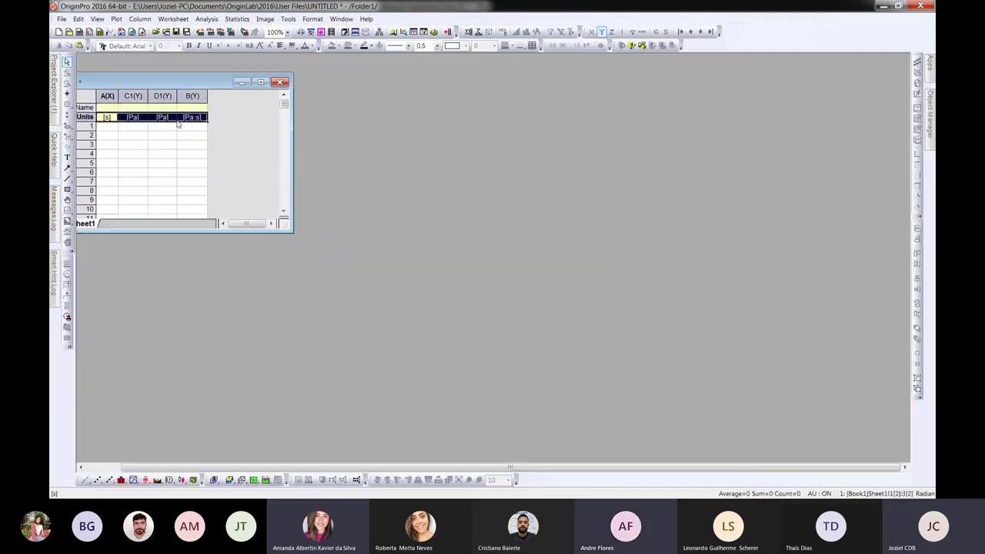
Step: Move the Book1 window fully into view and resize it to be taller and just wide enough for its four columns
{"action": "left_click", "coordinate": [260, 82]}
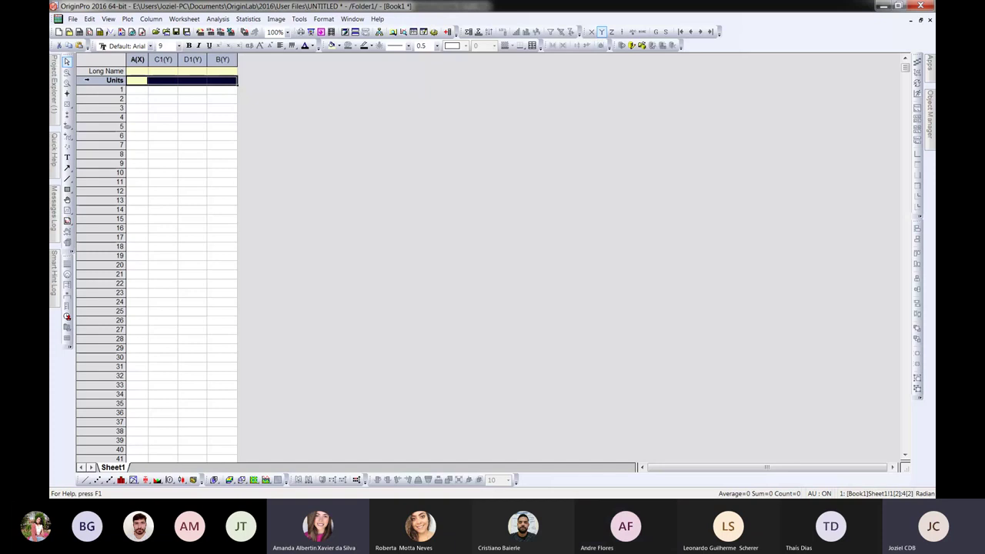
{"action": "left_click", "coordinate": [920, 19]}
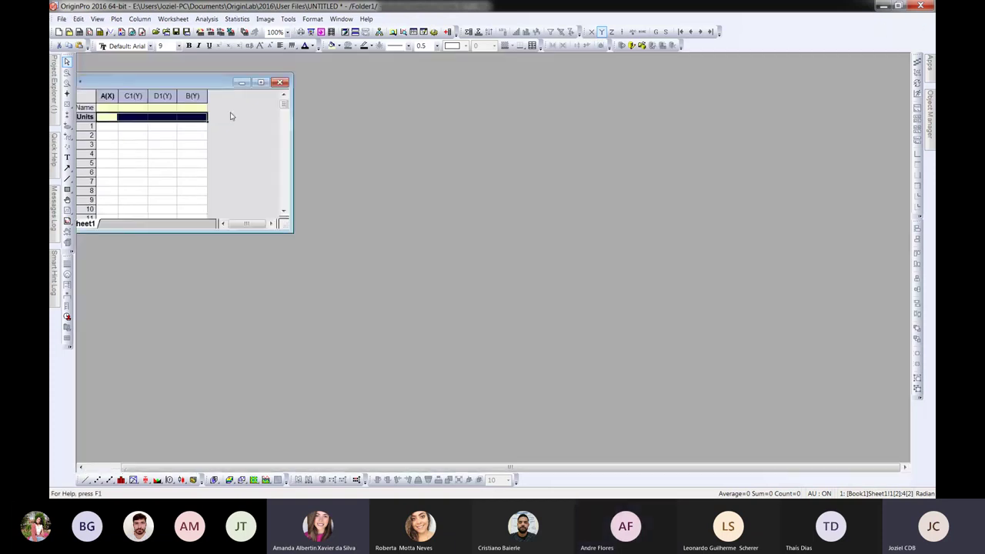
{"action": "left_click_drag", "start_coordinate": [180, 83], "coordinate": [223, 74]}
{"action": "mouse_move", "coordinate": [55, 89]}
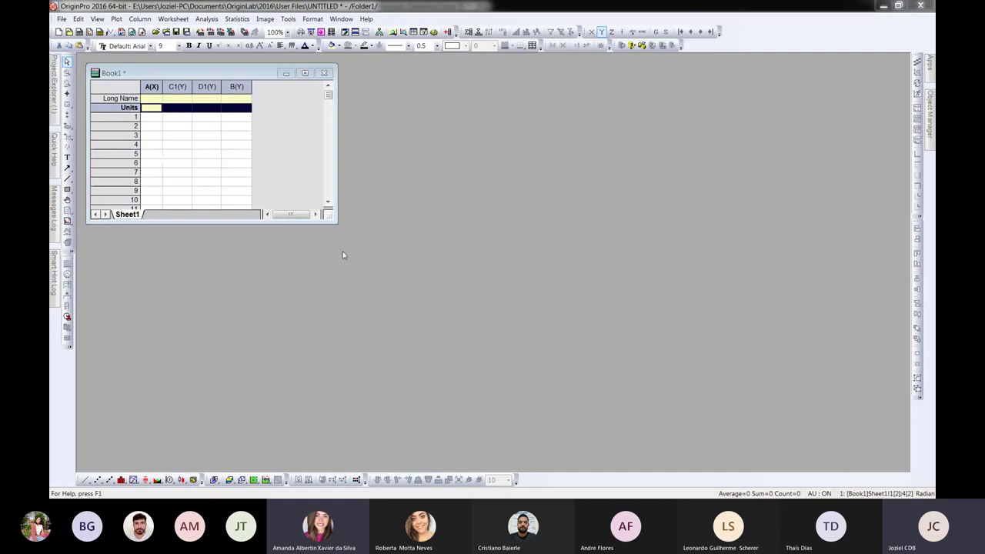
{"action": "left_click_drag", "start_coordinate": [319, 224], "coordinate": [311, 453]}
{"action": "left_click_drag", "start_coordinate": [336, 317], "coordinate": [281, 323]}
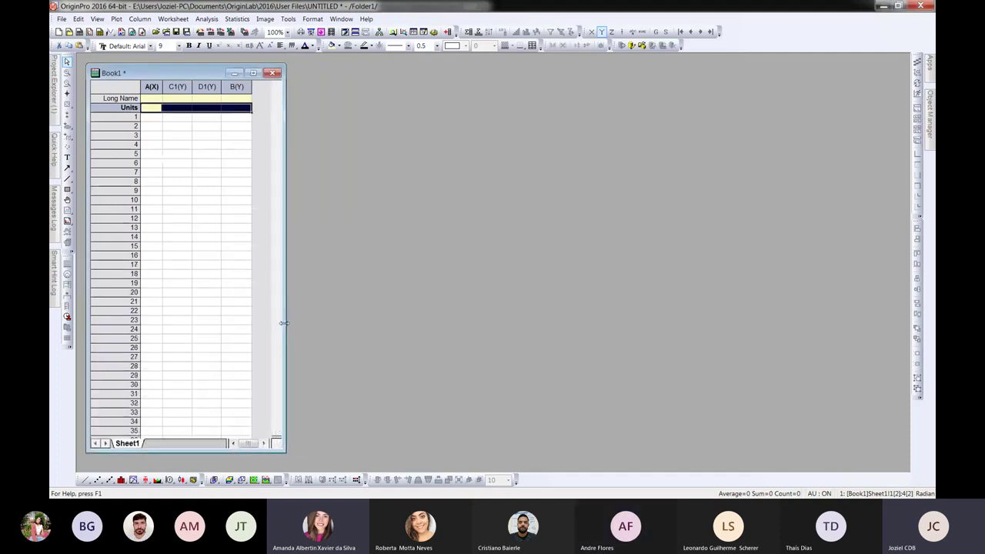
Step: Enter 1 in row 1 of column A(X) and label the column with long name Tempo and units (dias)
{"action": "left_click", "coordinate": [151, 118]}
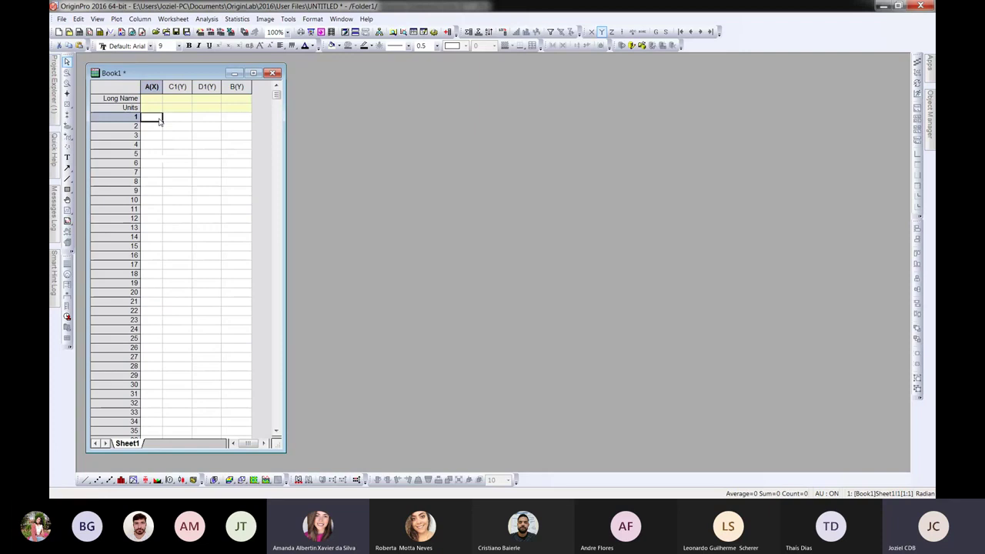
{"action": "type", "text": "1"}
{"action": "left_click", "coordinate": [151, 102]}
{"action": "type", "text": "Tempo"}
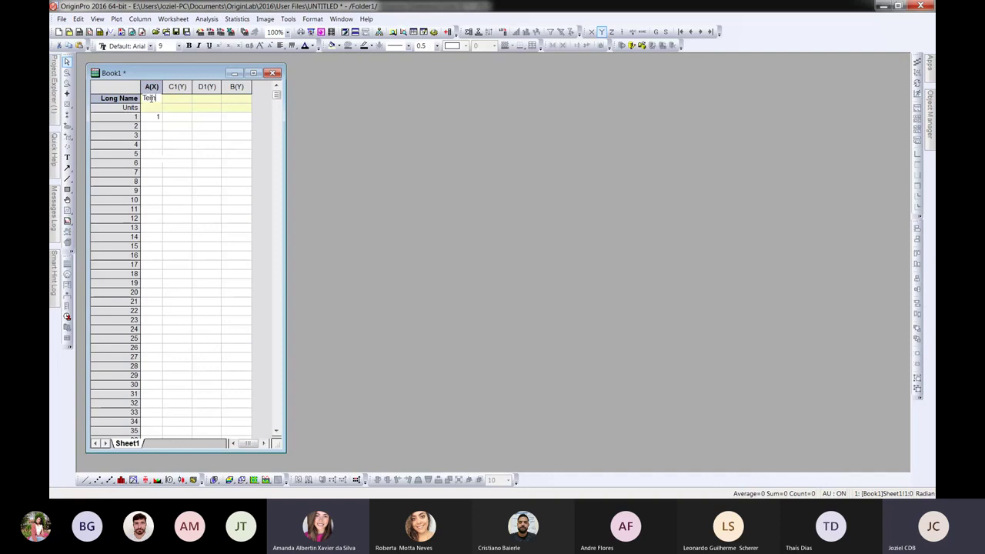
{"action": "left_click", "coordinate": [143, 108]}
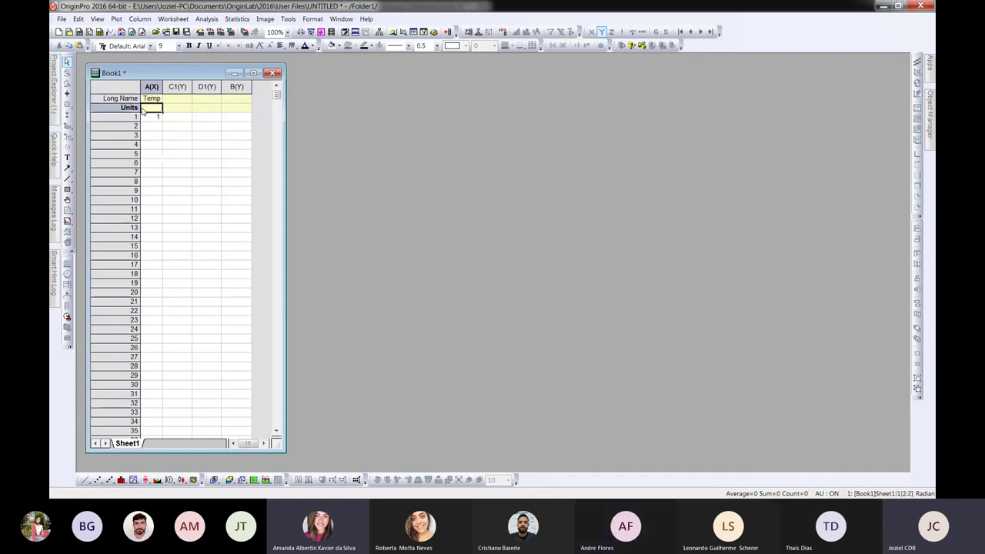
{"action": "type", "text": "dias"}
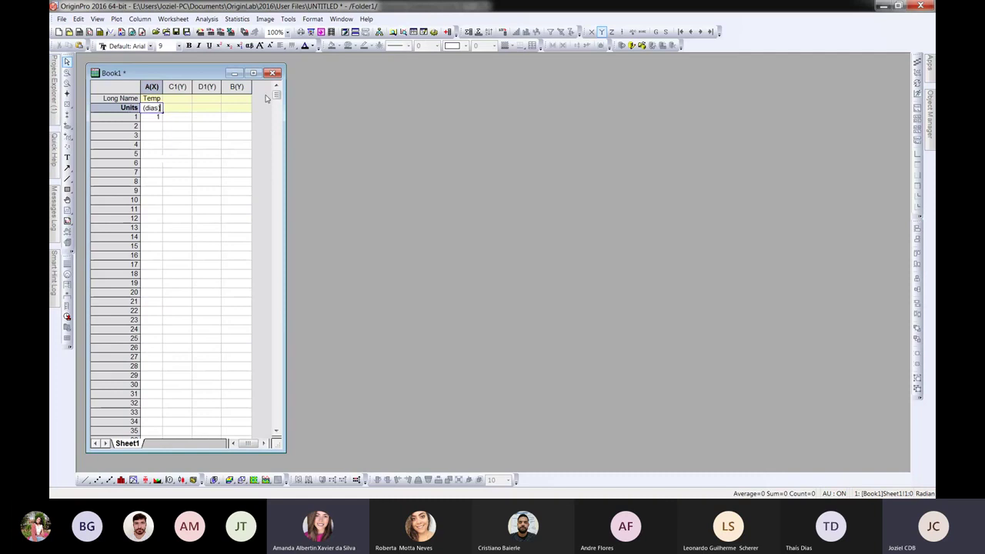
Step: Label column C1(Y) with long name Absorção and units %
{"action": "left_click", "coordinate": [184, 99]}
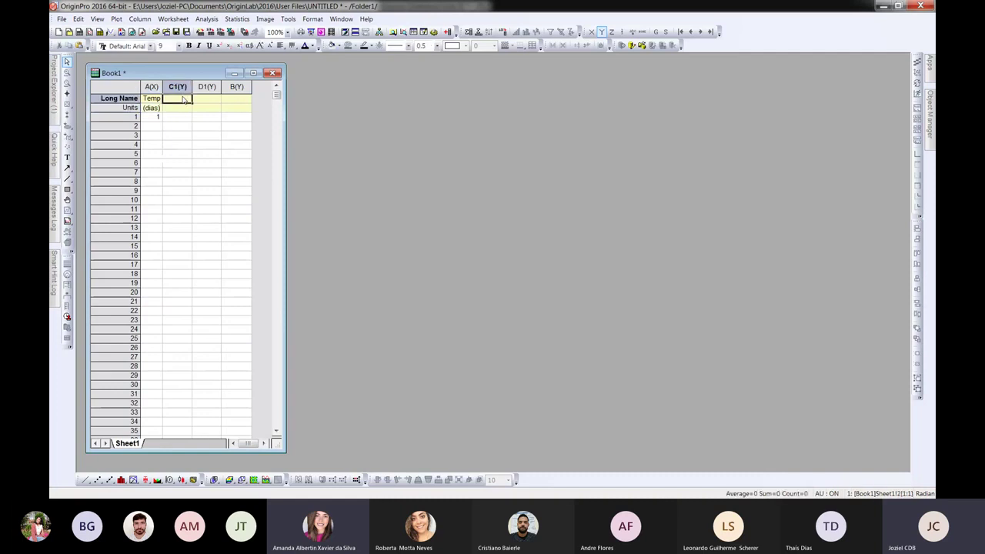
{"action": "type", "text": "Absor"}
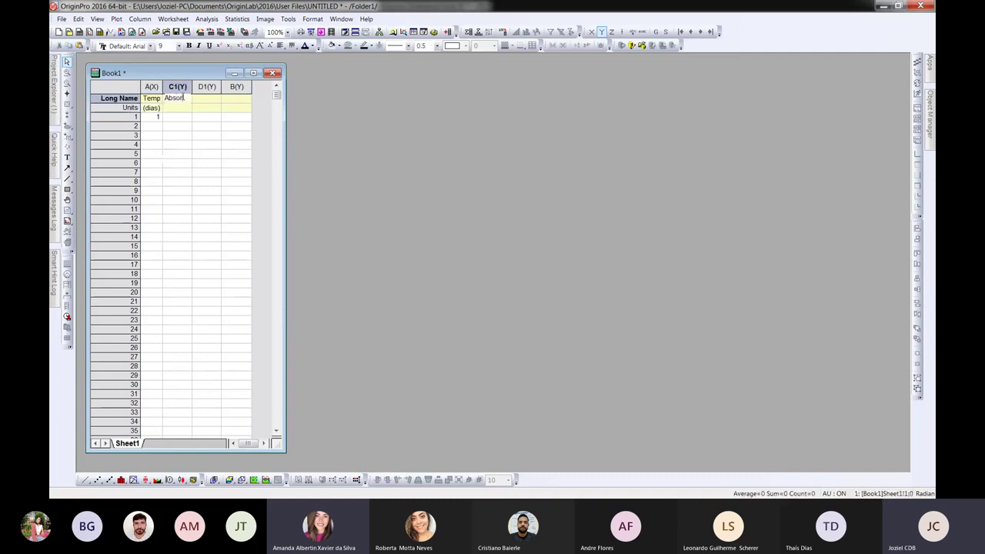
{"action": "type", "text": "ção"}
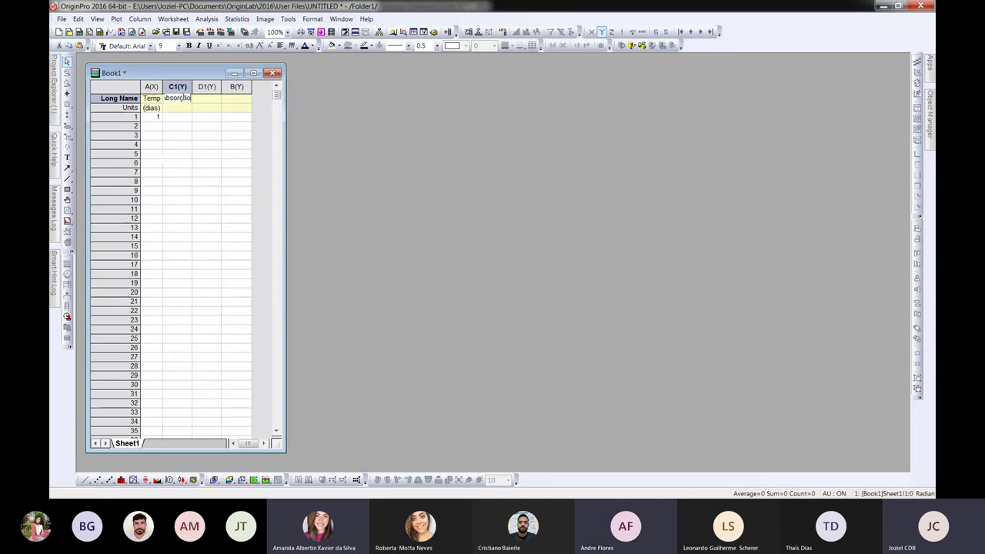
{"action": "left_click", "coordinate": [183, 109]}
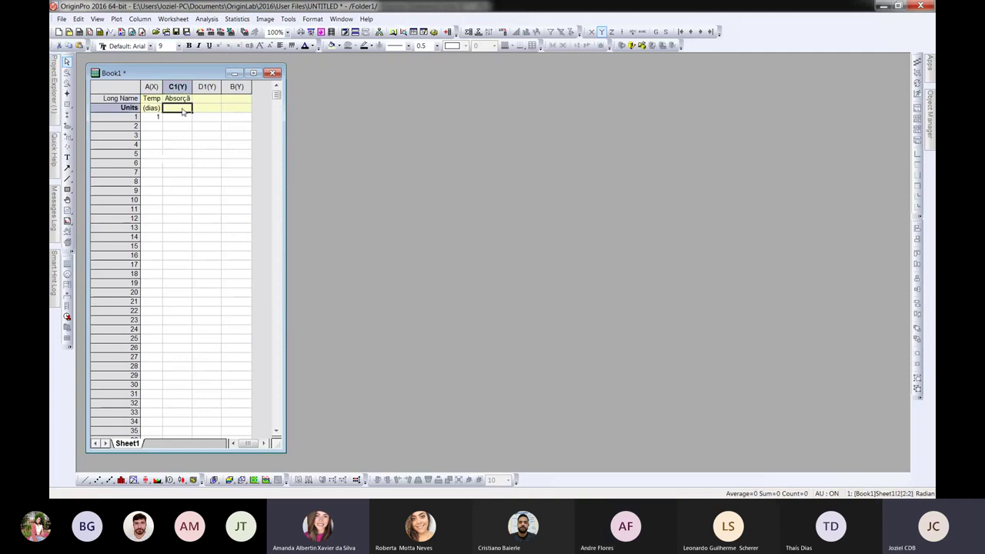
{"action": "type", "text": "%"}
Step: Enter 2 in row 2 of column A(X) and extend the series from rows 1 and 2 down to row 8
{"action": "left_click", "coordinate": [158, 118]}
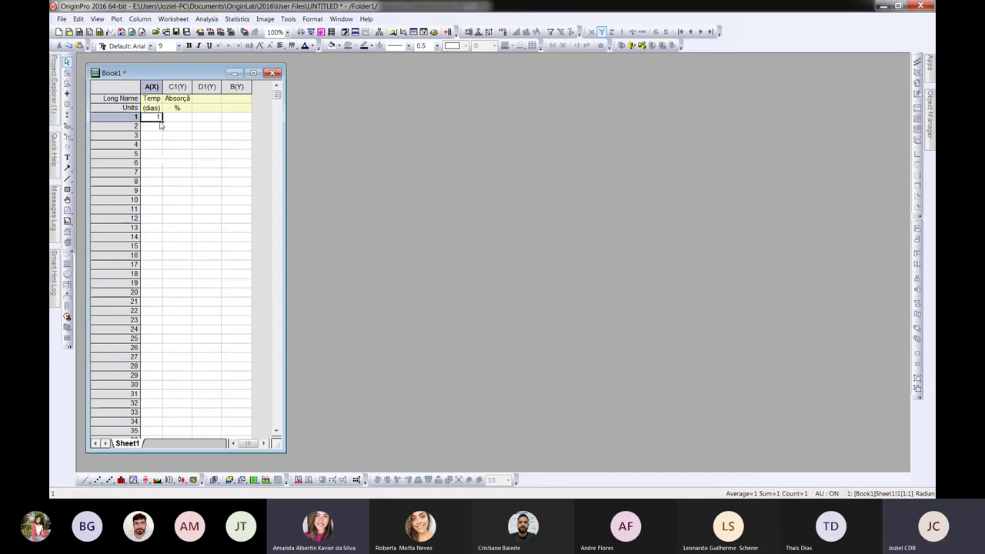
{"action": "left_click", "coordinate": [160, 129]}
{"action": "type", "text": "2"}
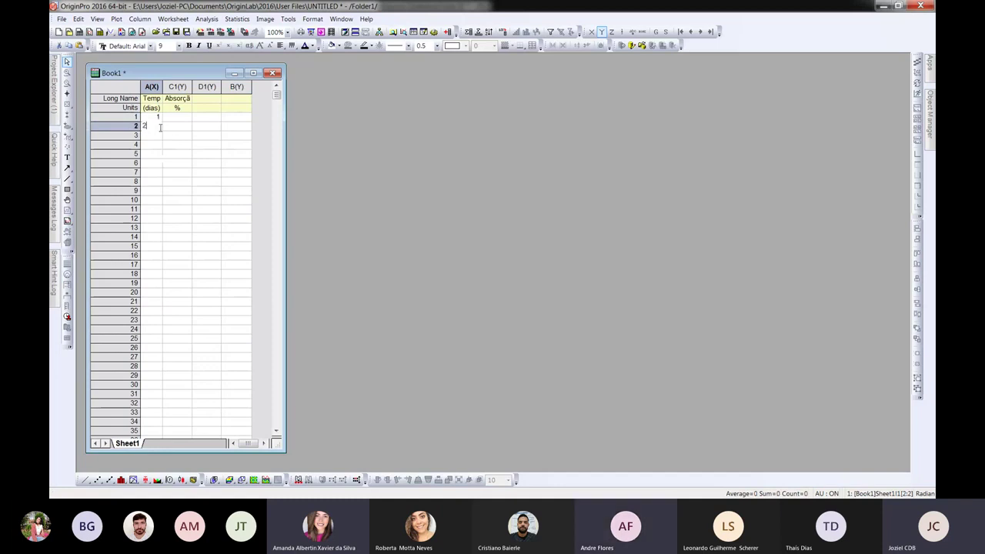
{"action": "key", "text": "shift+Up"}
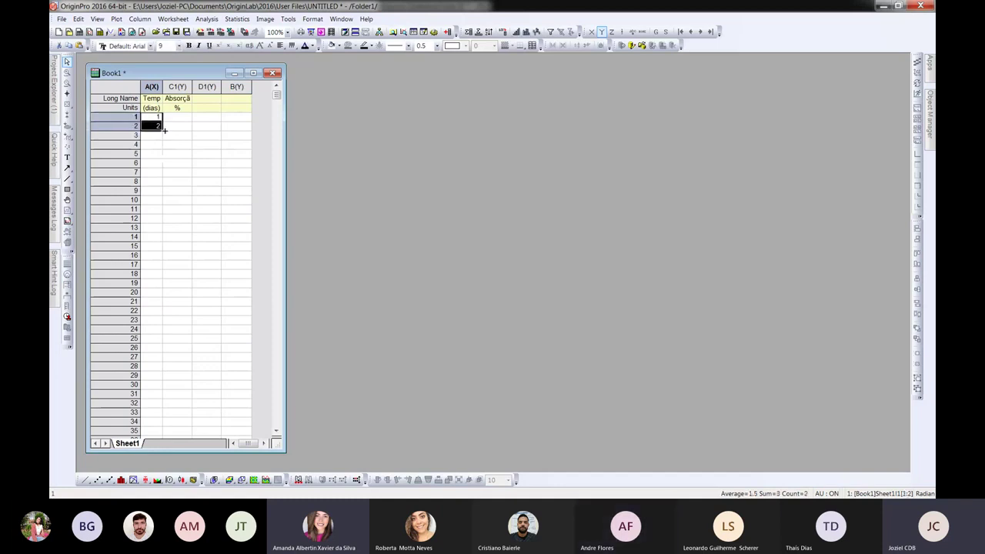
{"action": "left_click_drag", "start_coordinate": [161, 133], "coordinate": [159, 187]}
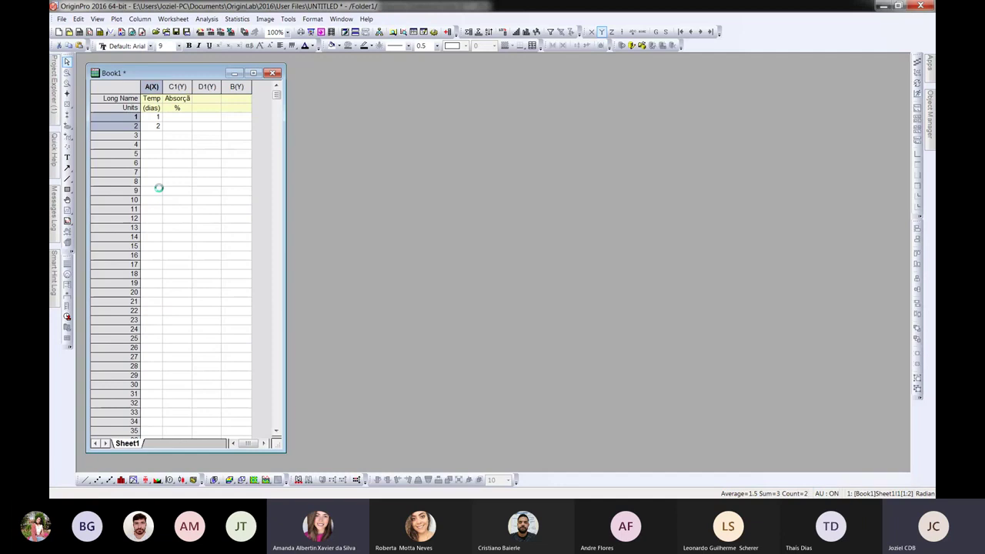
Step: Enter 10, 25, 28 and 32 in rows 1 to 4 of column C1(Y) and extend the last two values' series to row 8
{"action": "left_click", "coordinate": [179, 116]}
{"action": "type", "text": "10"}
{"action": "key", "text": "Return"}
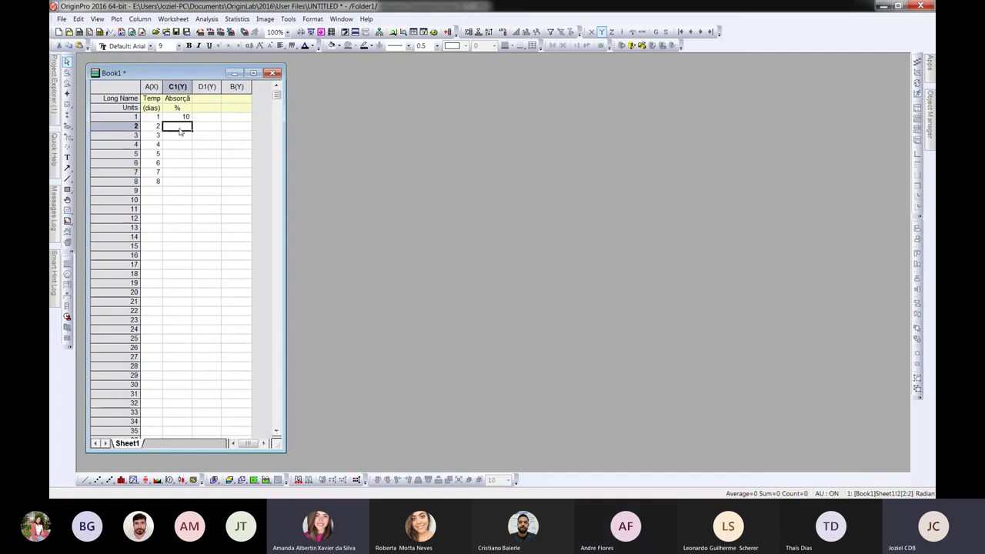
{"action": "type", "text": "25"}
{"action": "left_click", "coordinate": [185, 146]}
{"action": "key", "text": "Up"}
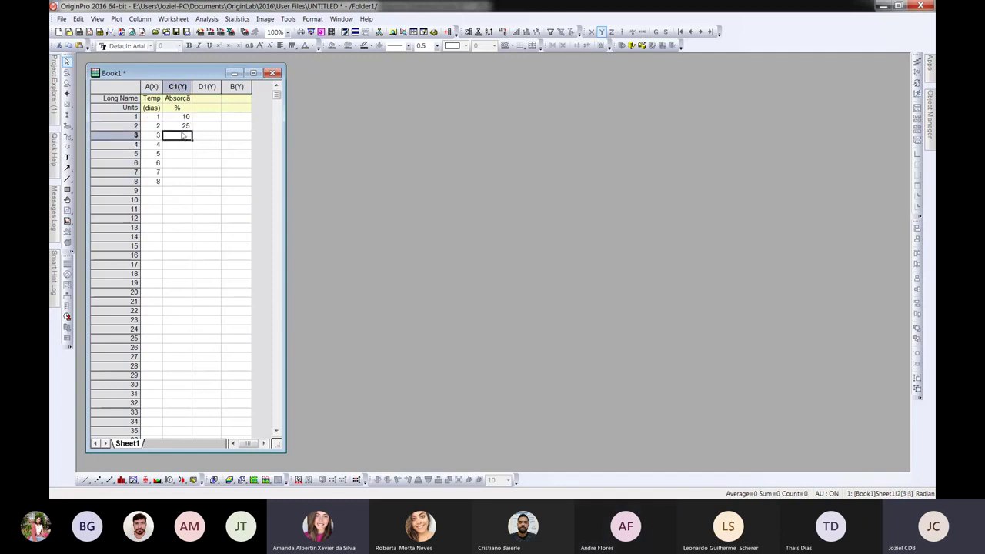
{"action": "type", "text": "28"}
{"action": "left_click", "coordinate": [187, 145]}
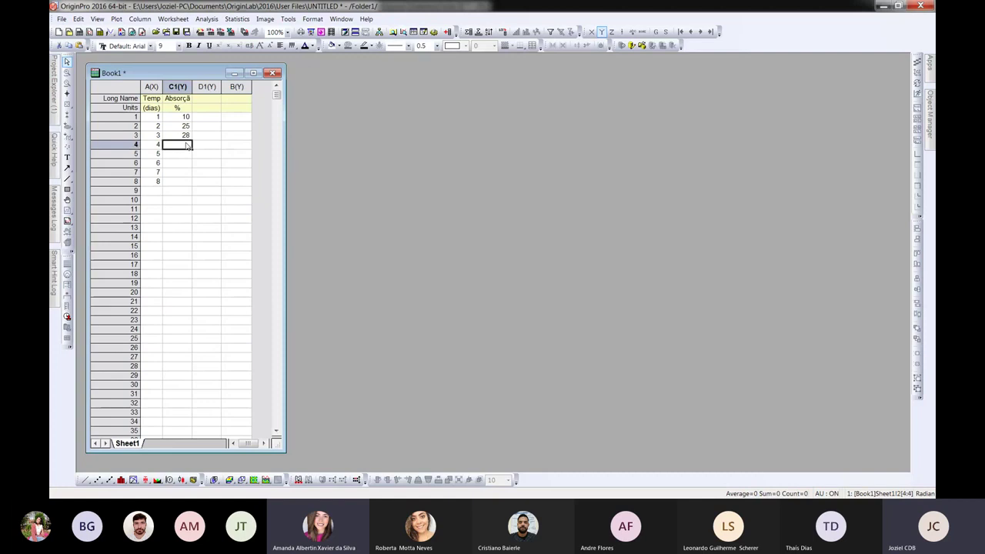
{"action": "type", "text": "32"}
{"action": "left_click_drag", "start_coordinate": [188, 136], "coordinate": [188, 149]}
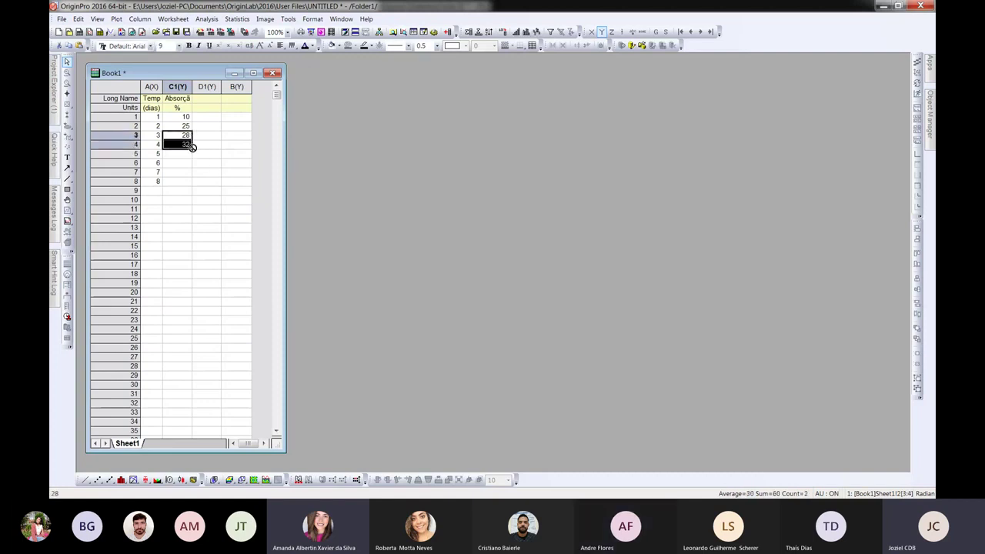
{"action": "left_click_drag", "start_coordinate": [191, 148], "coordinate": [188, 185]}
Step: Look through the plot types available for columns A(X) and C1(Y) without creating a graph
{"action": "left_click", "coordinate": [178, 87]}
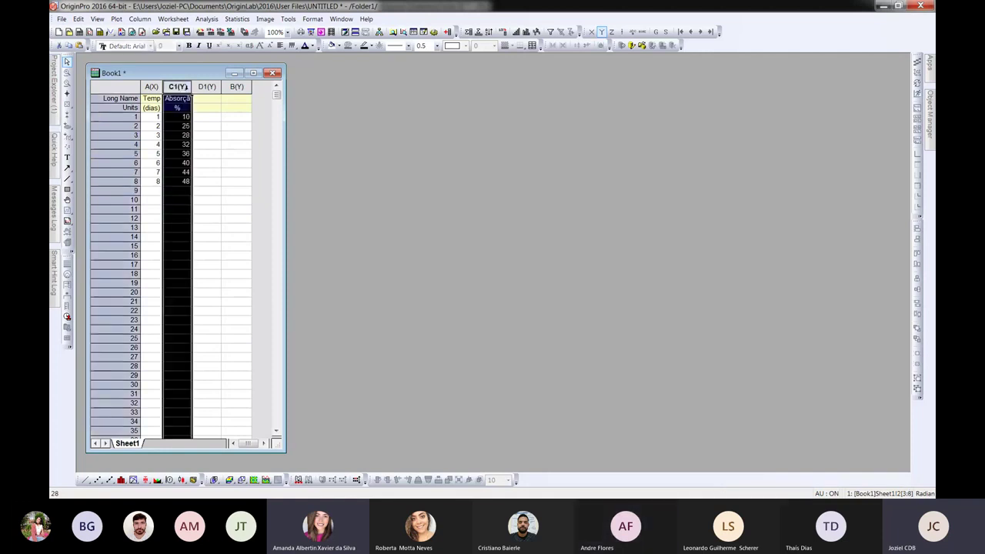
{"action": "left_click", "coordinate": [150, 88], "text": "ctrl"}
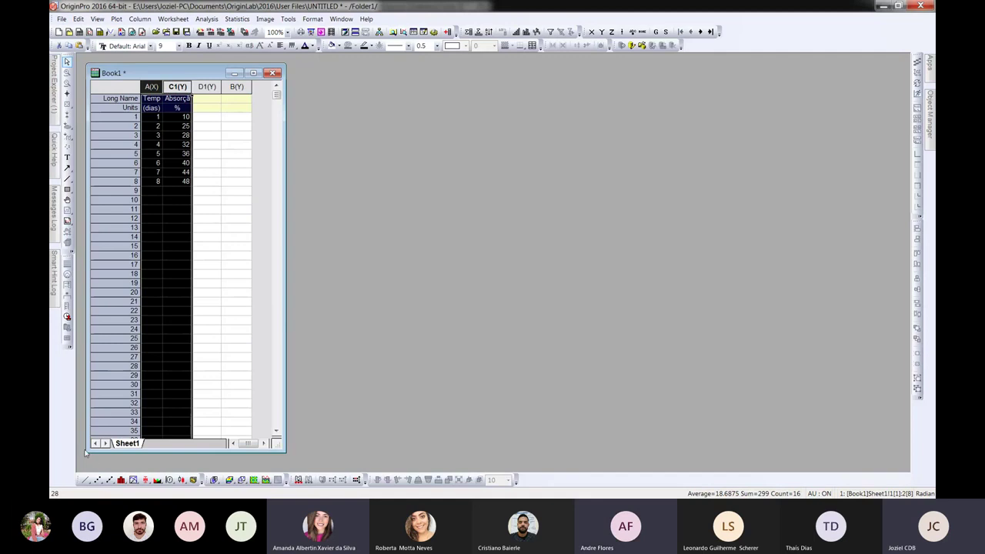
{"action": "left_click", "coordinate": [117, 20]}
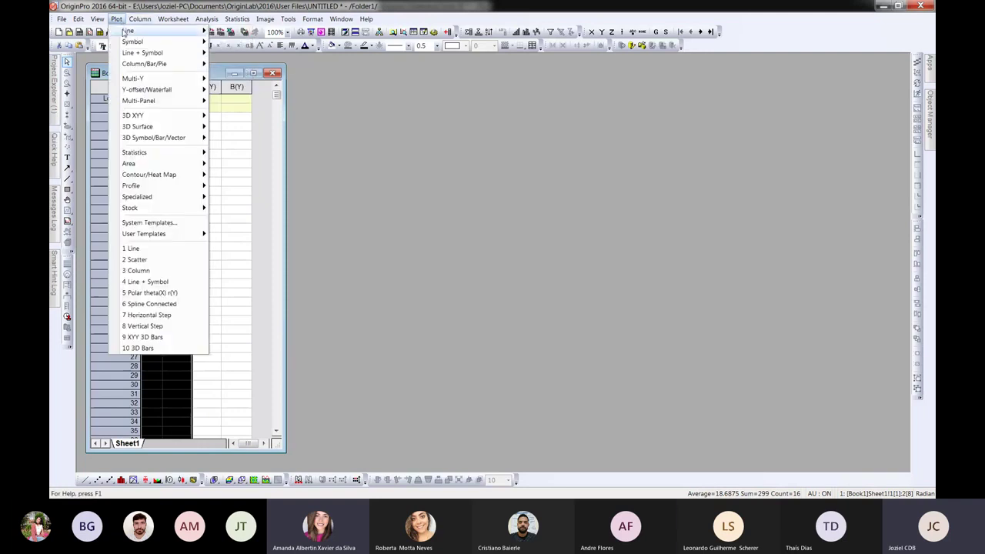
{"action": "mouse_move", "coordinate": [127, 32]}
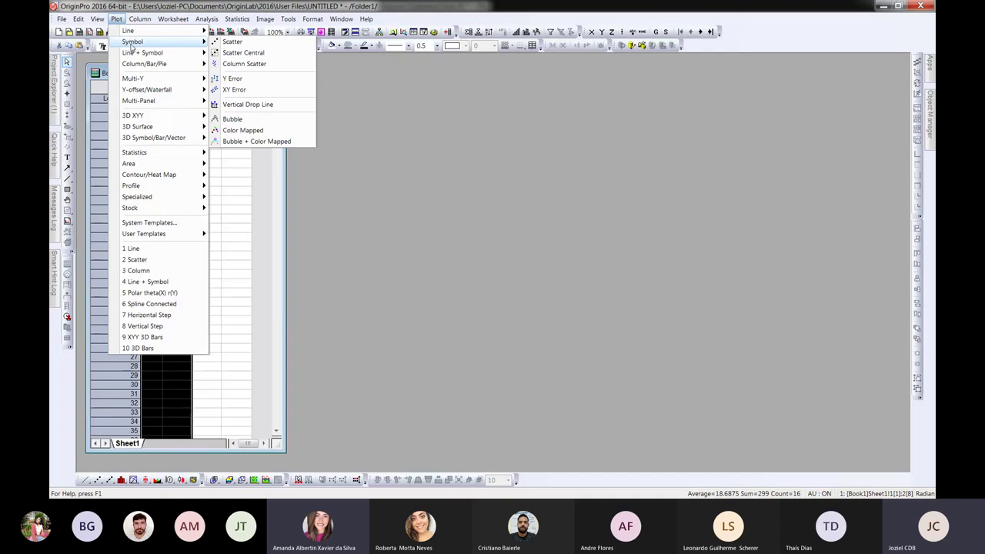
{"action": "mouse_move", "coordinate": [132, 116]}
{"action": "left_click", "coordinate": [228, 202]}
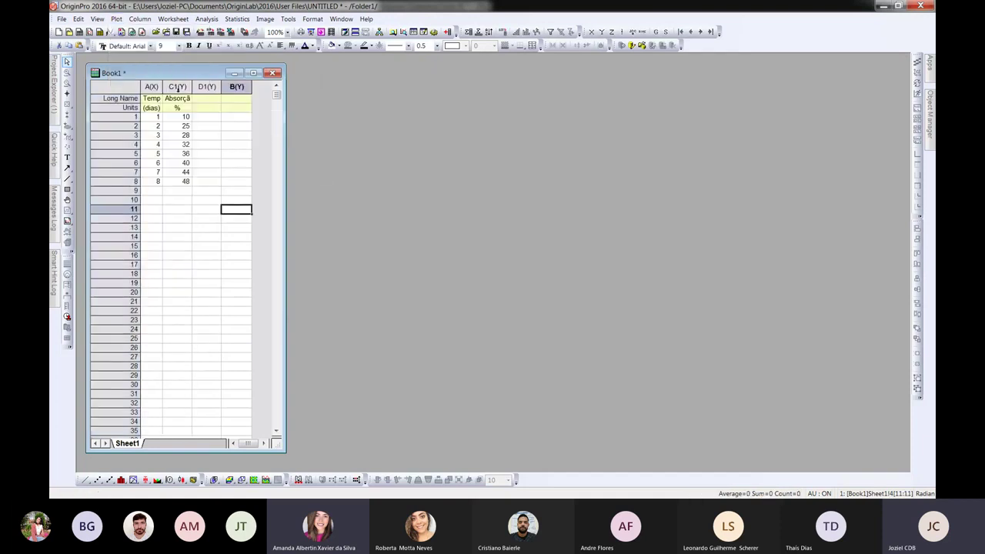
Step: Plot column C1(Y) against A(X) as a line graph, change it to a scatter plot and minimize the graph window
{"action": "left_click_drag", "start_coordinate": [177, 86], "coordinate": [151, 86]}
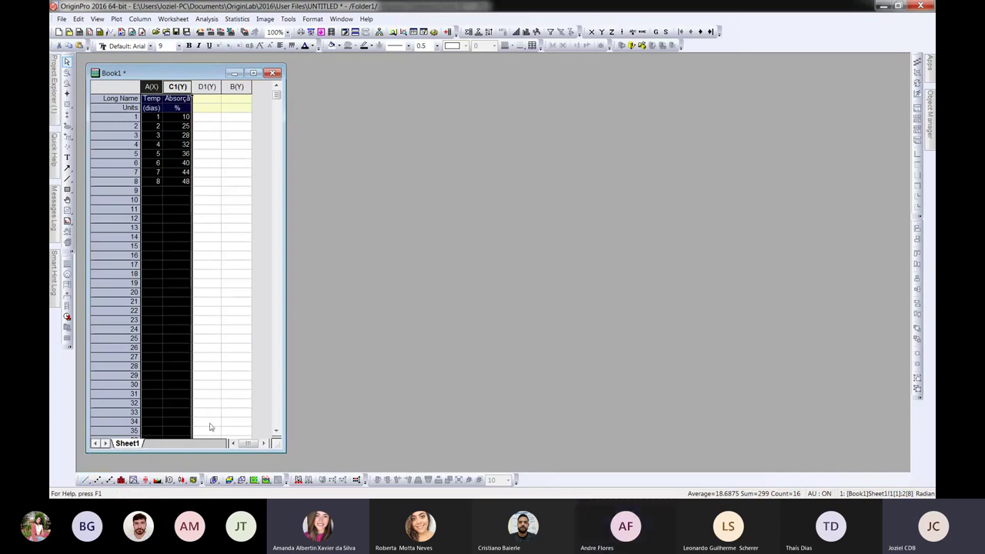
{"action": "left_click", "coordinate": [86, 480]}
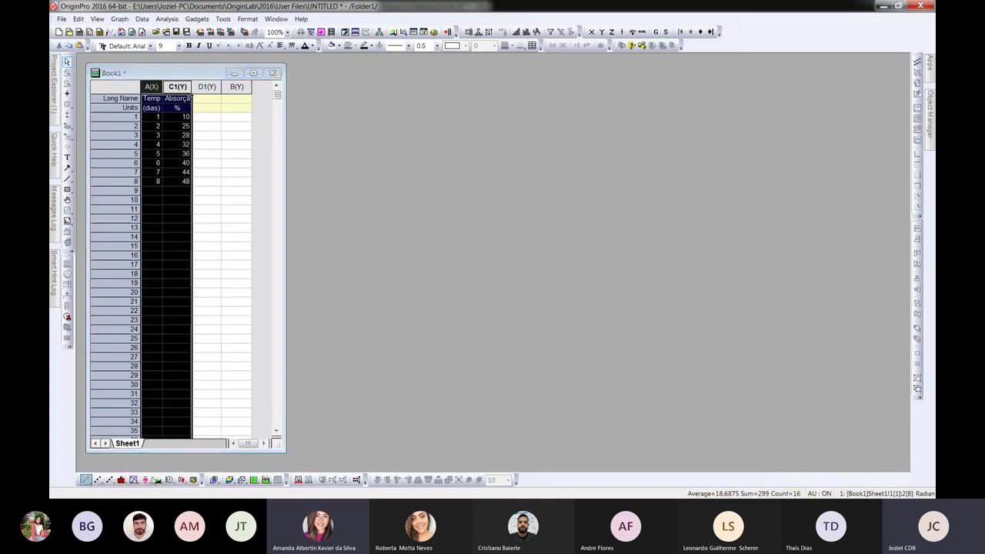
{"action": "left_click_drag", "start_coordinate": [229, 95], "coordinate": [445, 142]}
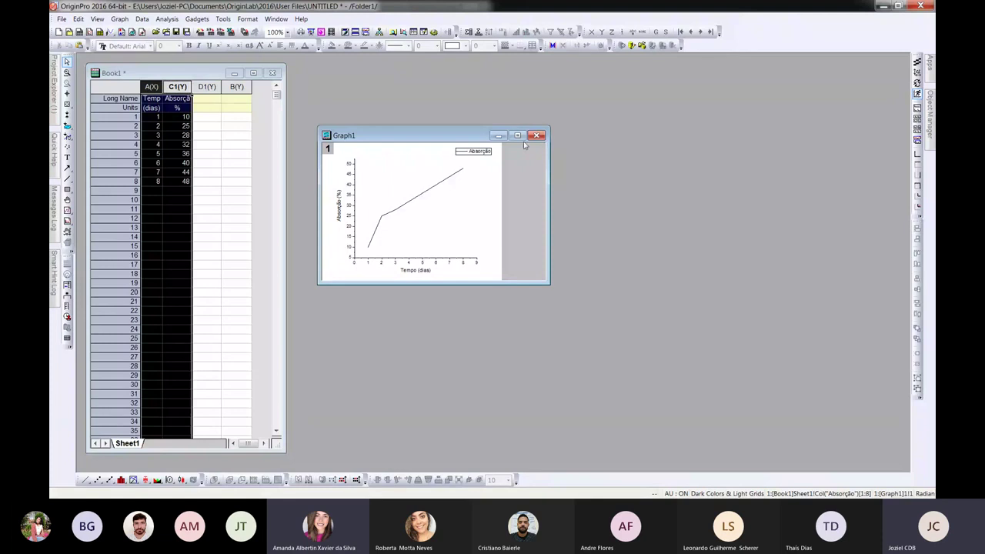
{"action": "left_click", "coordinate": [98, 481]}
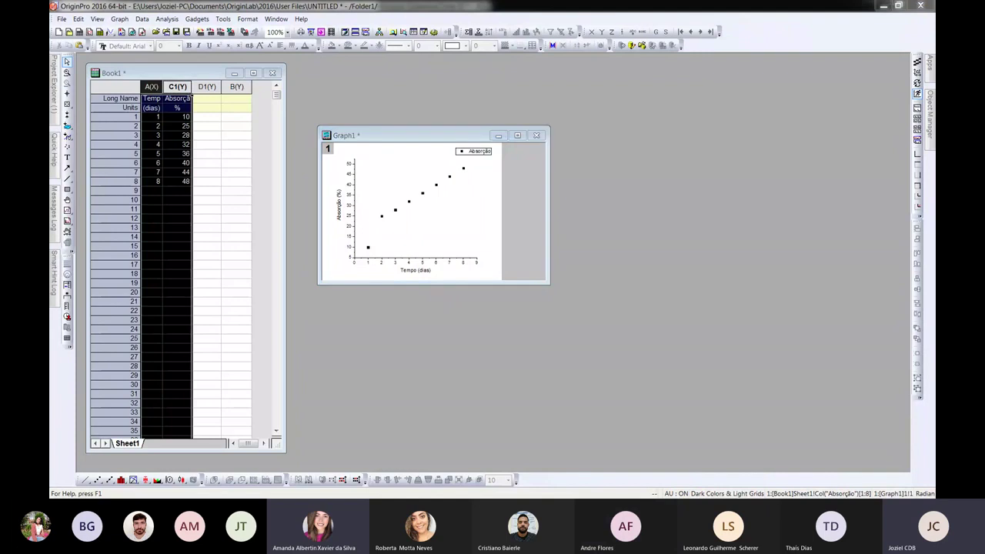
{"action": "left_click", "coordinate": [498, 136]}
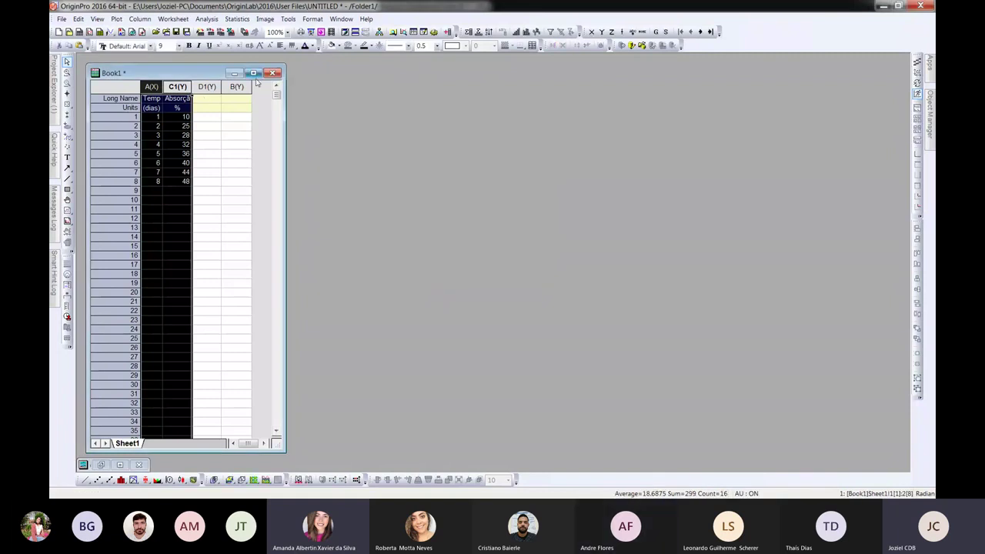
Step: Widen the Book1 window and add 4 new columns to the end of the worksheet
{"action": "left_click_drag", "start_coordinate": [285, 112], "coordinate": [623, 141]}
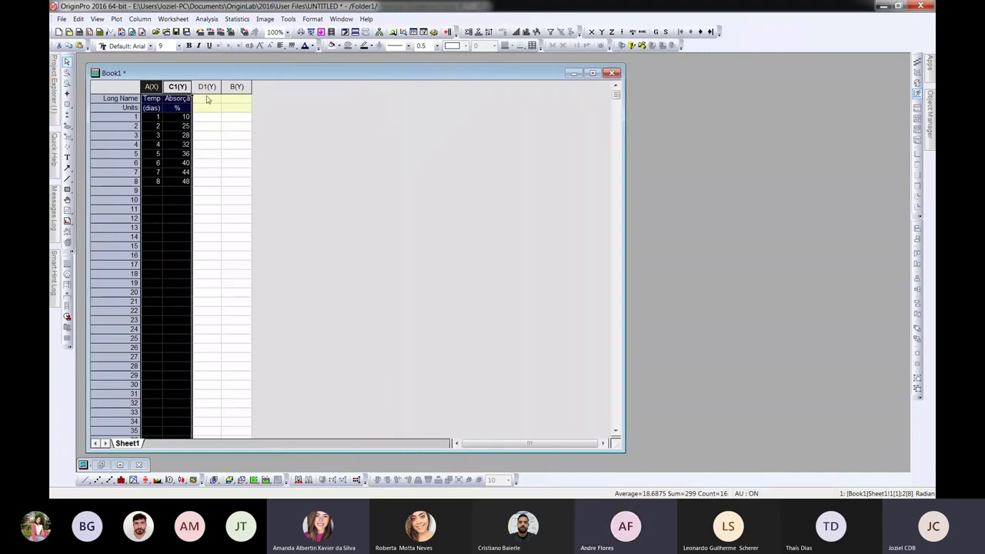
{"action": "left_click_drag", "start_coordinate": [201, 90], "coordinate": [229, 87]}
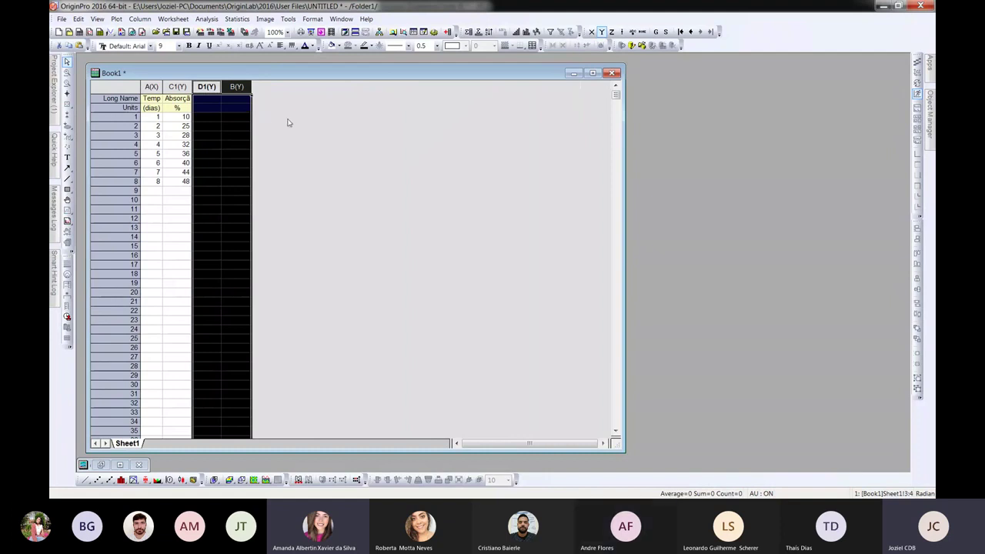
{"action": "left_click", "coordinate": [226, 86]}
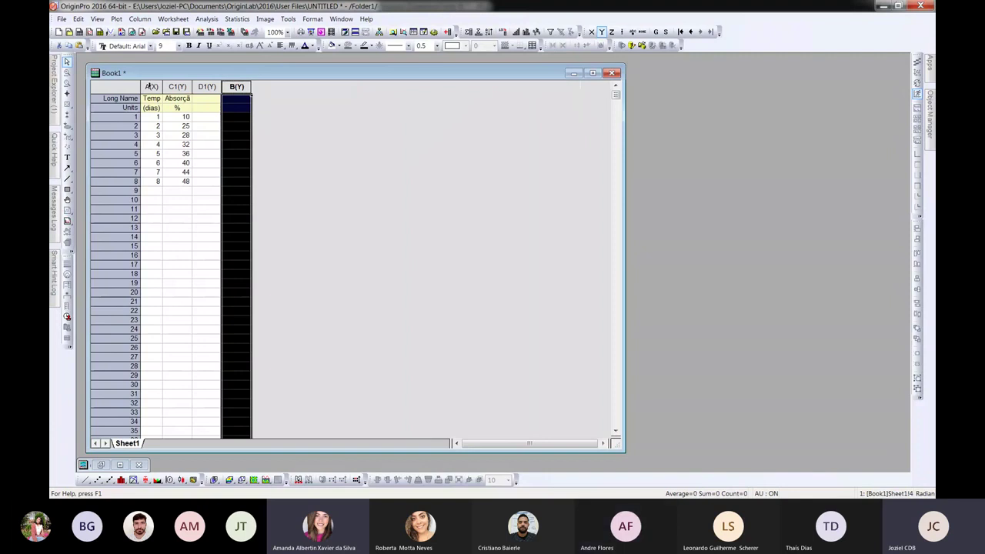
{"action": "left_click", "coordinate": [135, 19]}
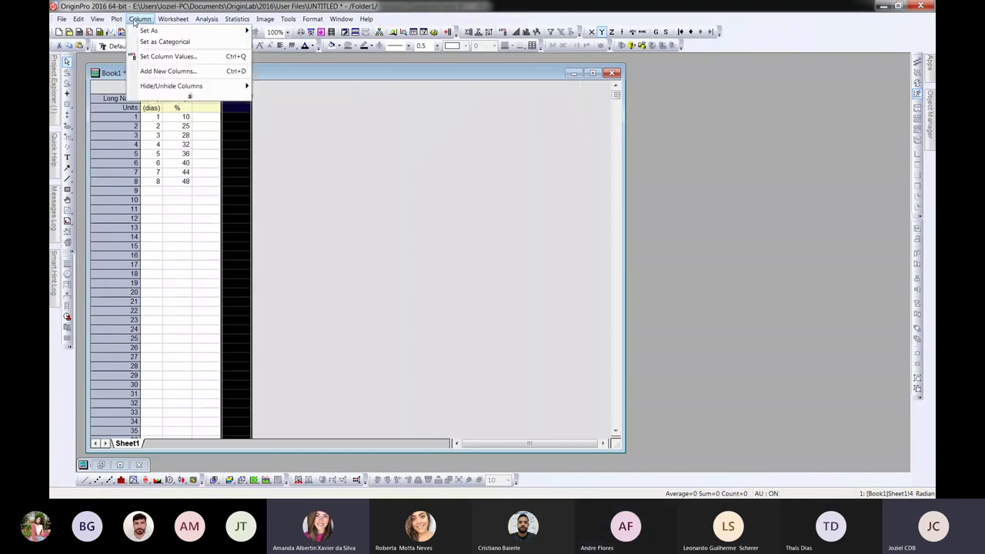
{"action": "left_click", "coordinate": [146, 70]}
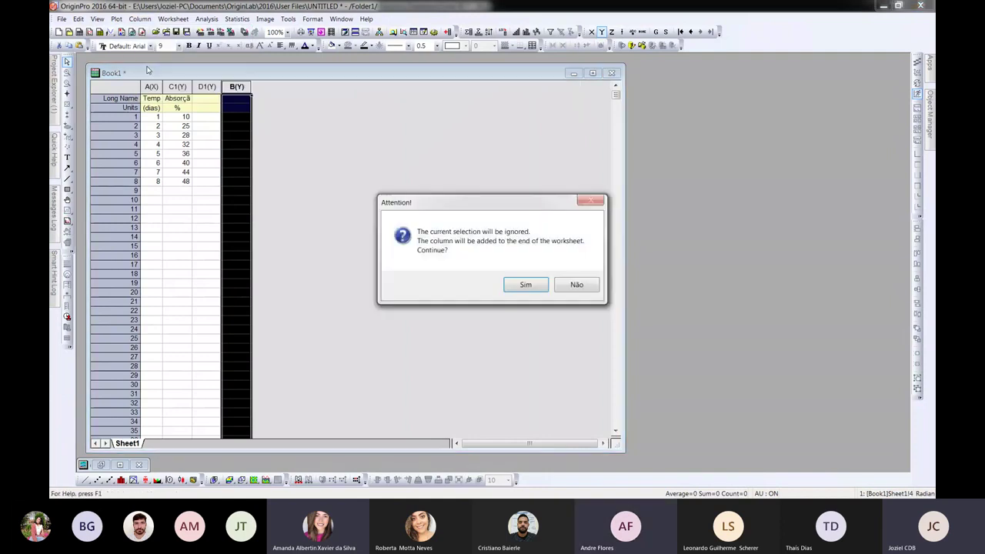
{"action": "left_click", "coordinate": [525, 285]}
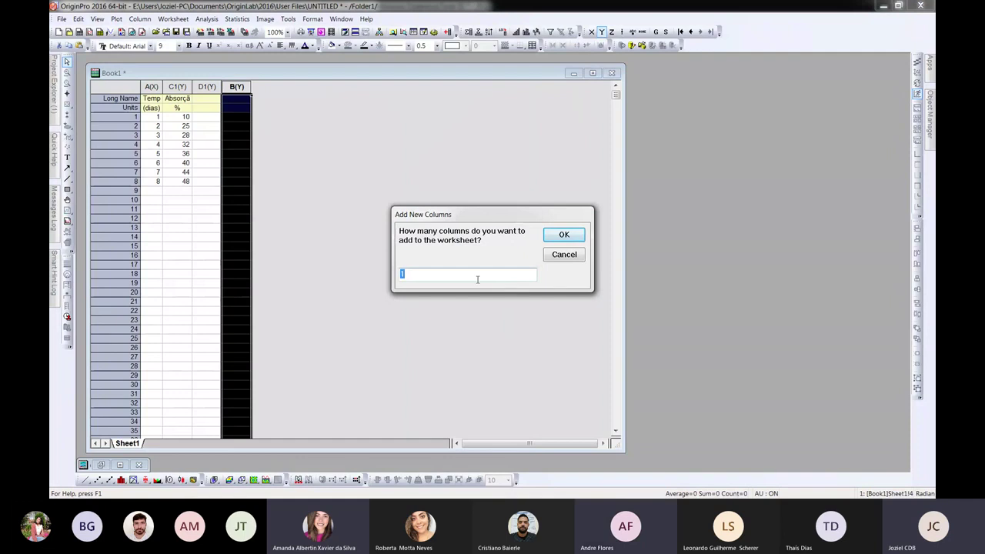
{"action": "type", "text": "4"}
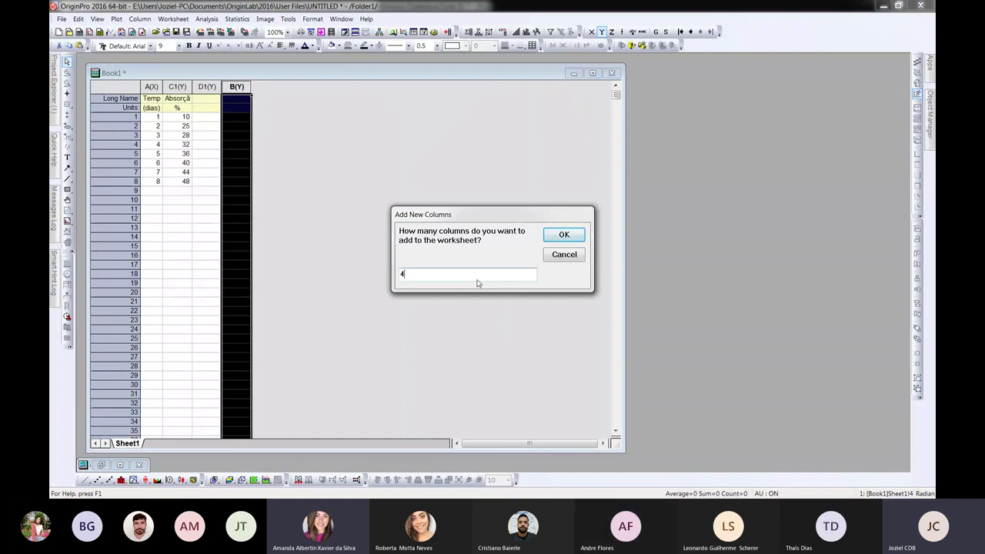
{"action": "left_click", "coordinate": [559, 234]}
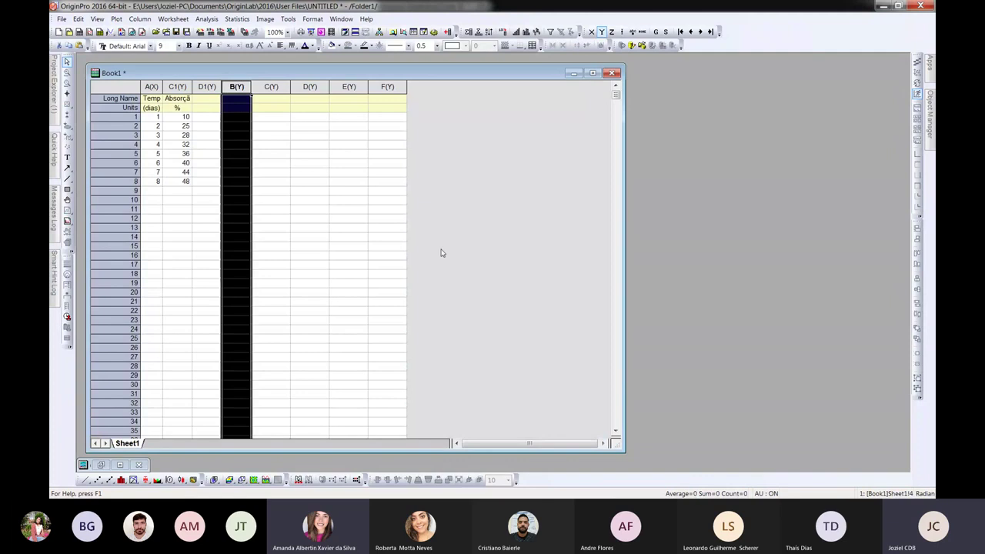
{"action": "left_click", "coordinate": [309, 208]}
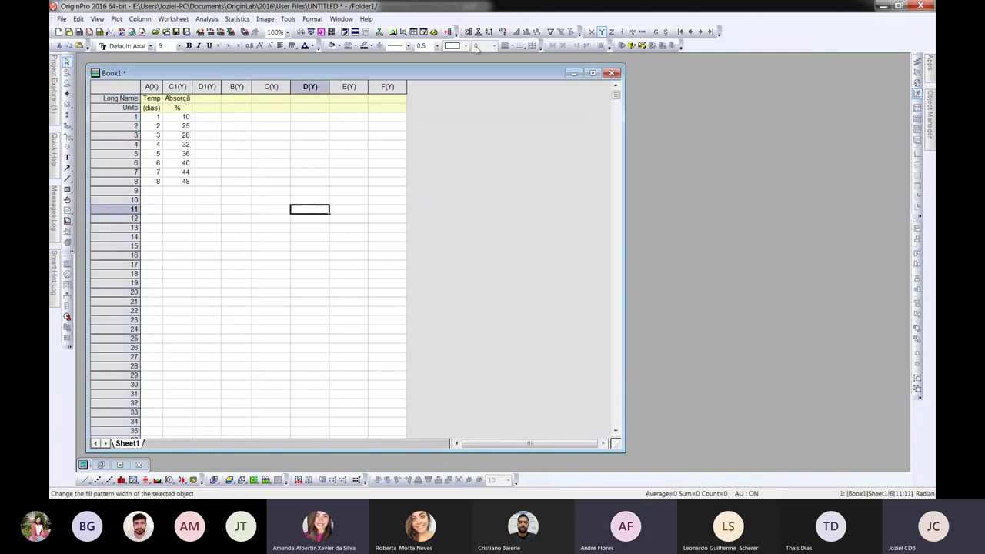
{"action": "left_click", "coordinate": [390, 89]}
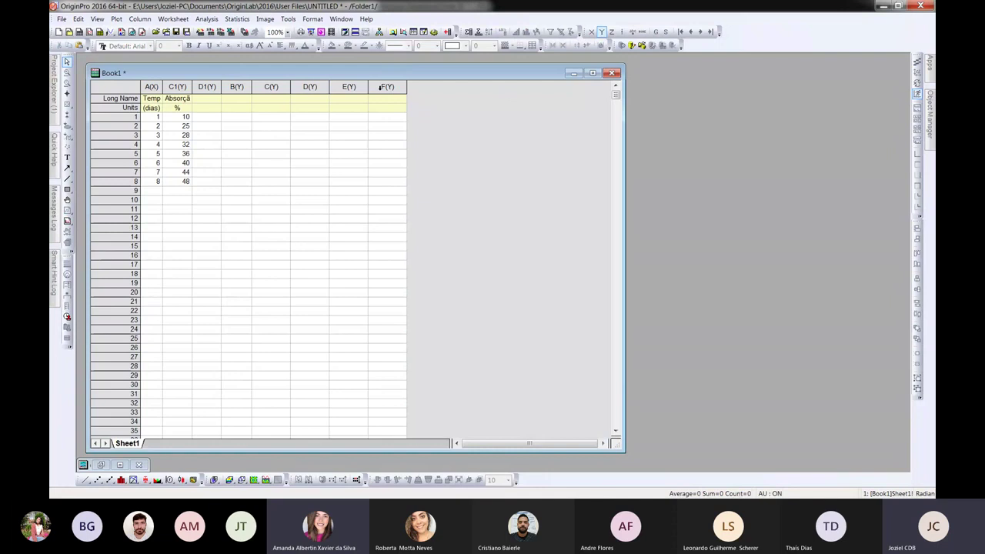
{"action": "left_click", "coordinate": [380, 87]}
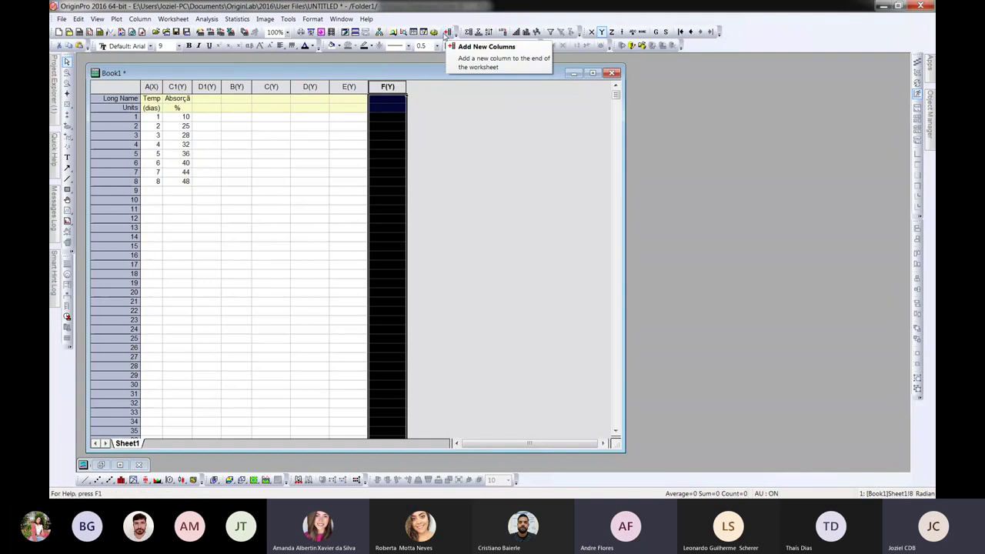
{"action": "left_click", "coordinate": [248, 138]}
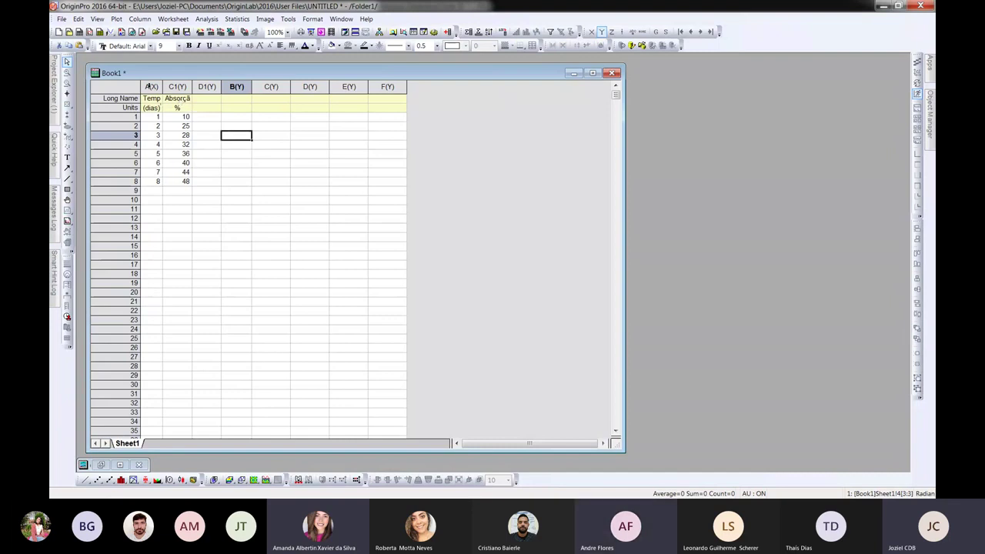
{"action": "left_click", "coordinate": [150, 86]}
{"action": "left_click", "coordinate": [176, 87]}
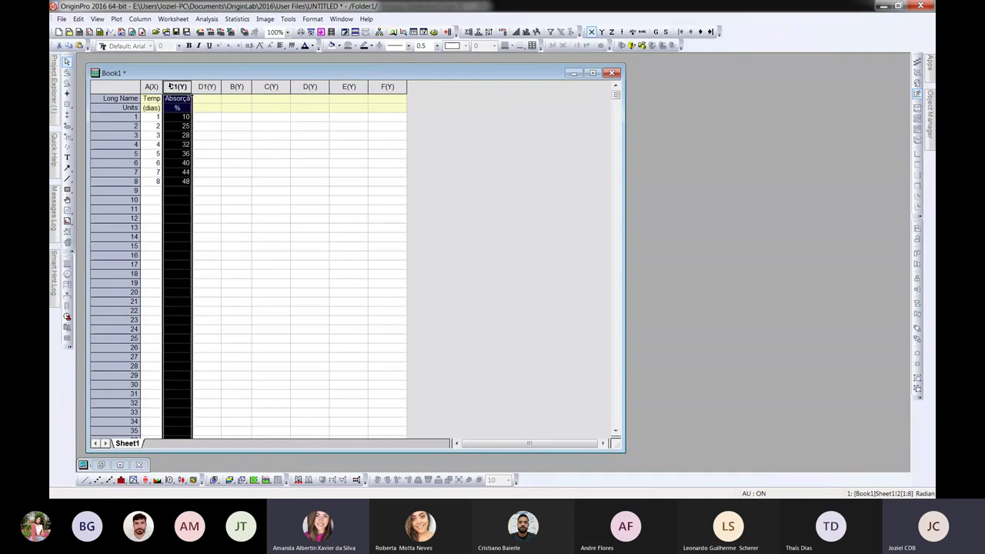
Step: Set the plot designation of column D1(Y) to X in its column properties
{"action": "left_click", "coordinate": [206, 86]}
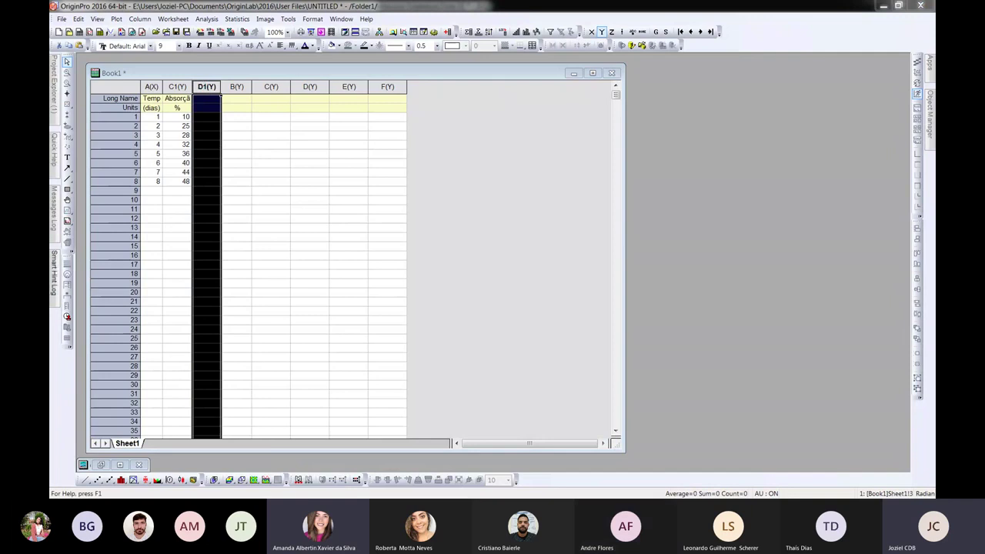
{"action": "key", "text": "ctrl+q"}
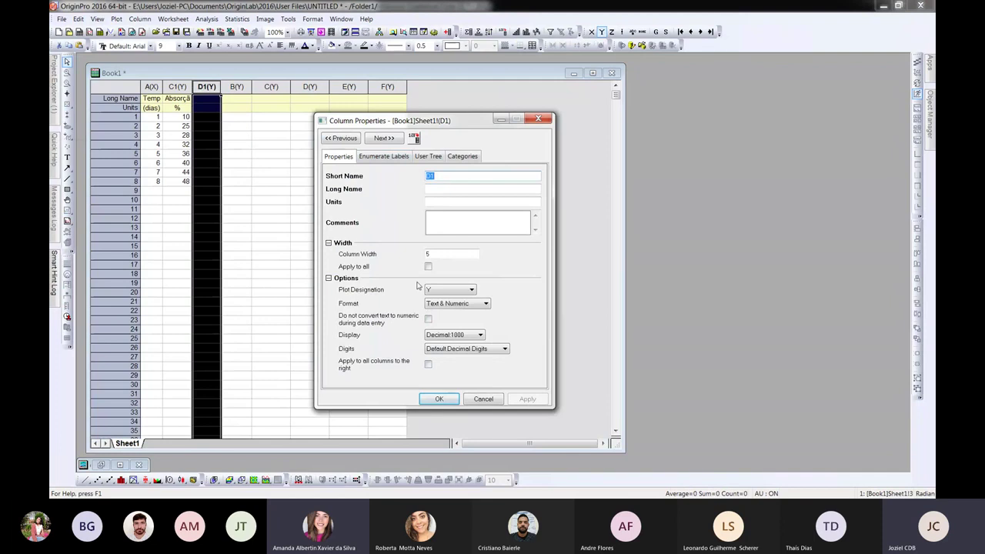
{"action": "left_click", "coordinate": [447, 291]}
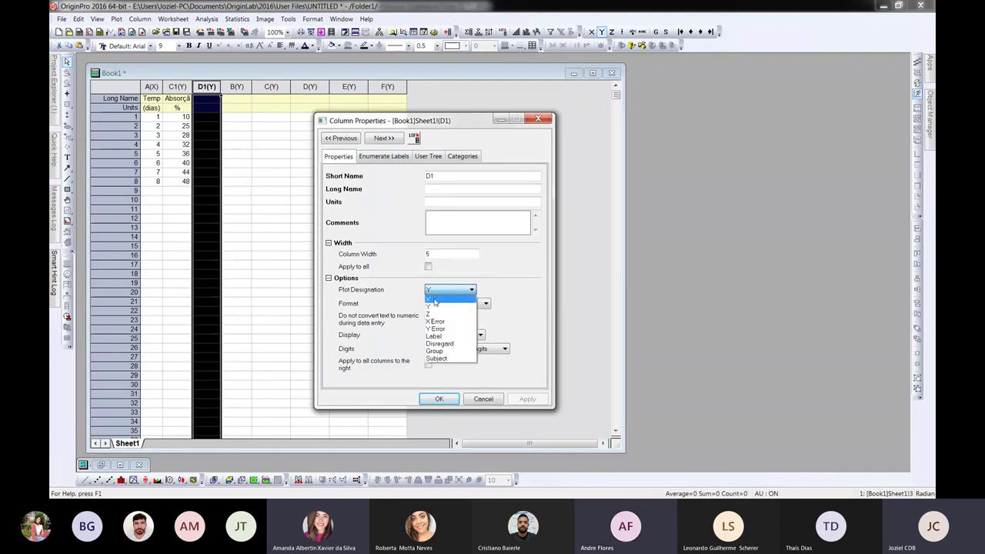
{"action": "left_click", "coordinate": [436, 301]}
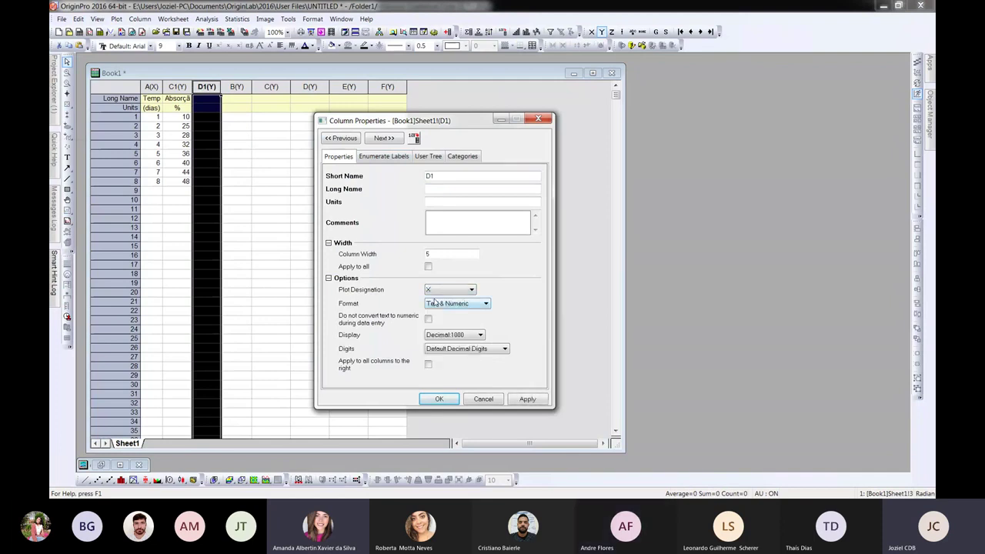
{"action": "left_click", "coordinate": [524, 398]}
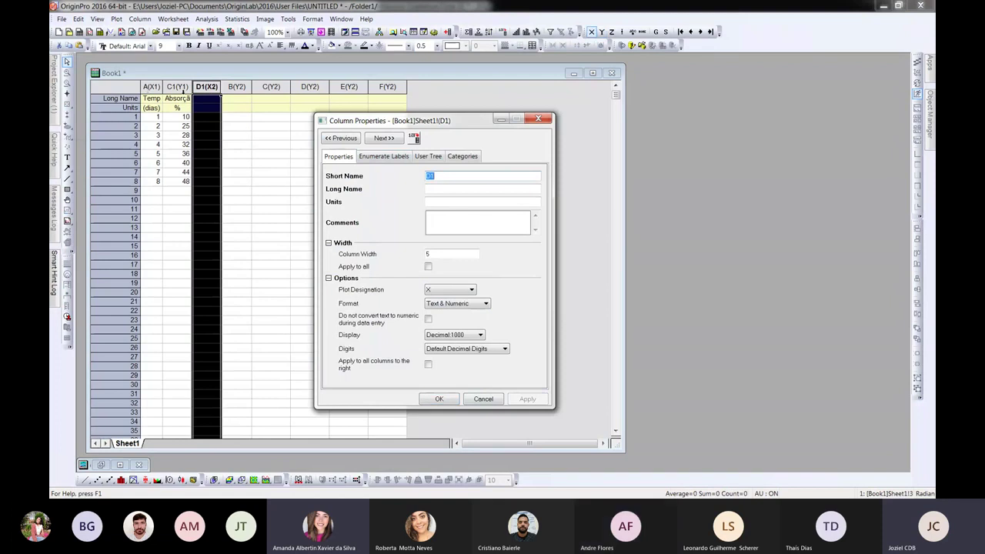
{"action": "left_click", "coordinate": [450, 399]}
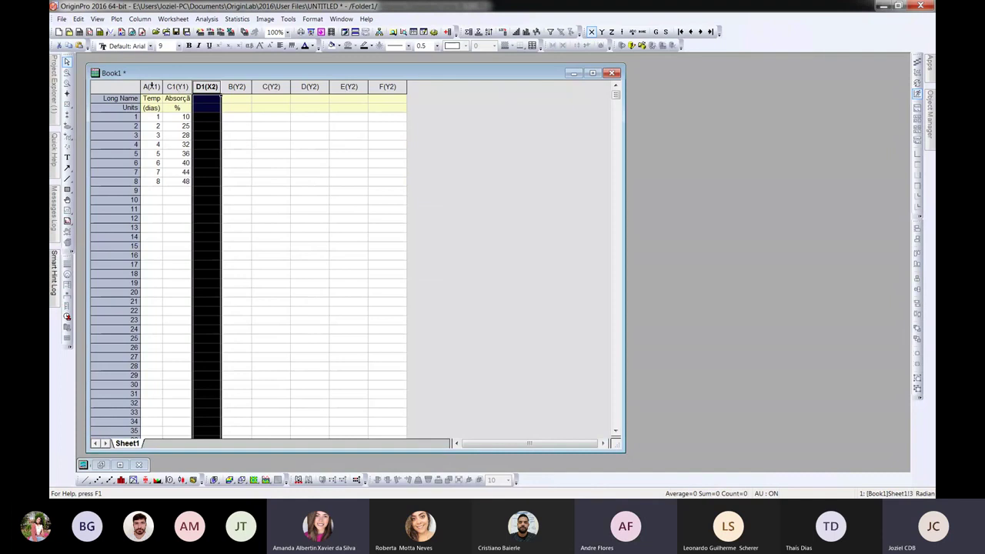
Step: Review the plot designation options in the properties of column C(Y2), keeping Y
{"action": "left_click", "coordinate": [157, 86]}
{"action": "left_click_drag", "start_coordinate": [161, 86], "coordinate": [229, 88]}
{"action": "left_click", "coordinate": [271, 86]}
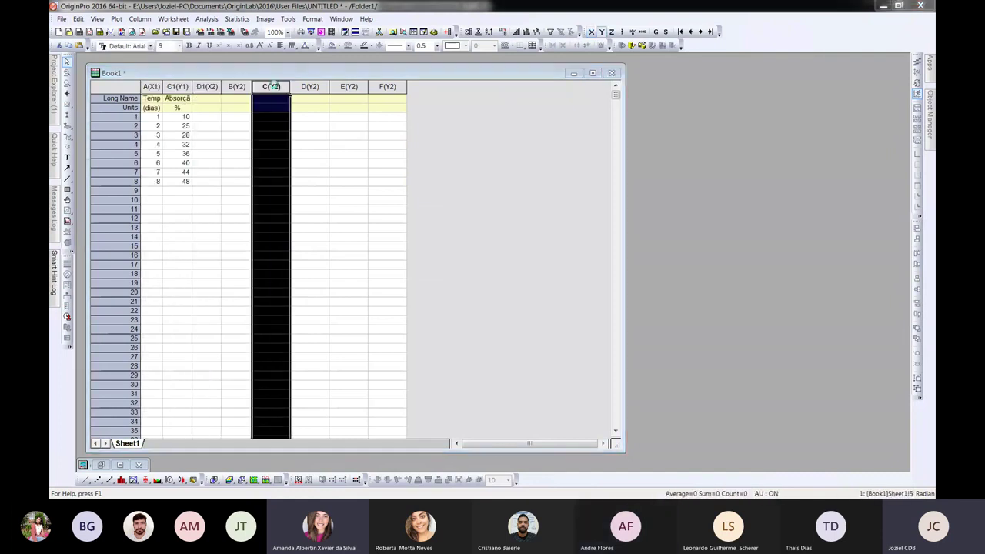
{"action": "double_click", "coordinate": [271, 86]}
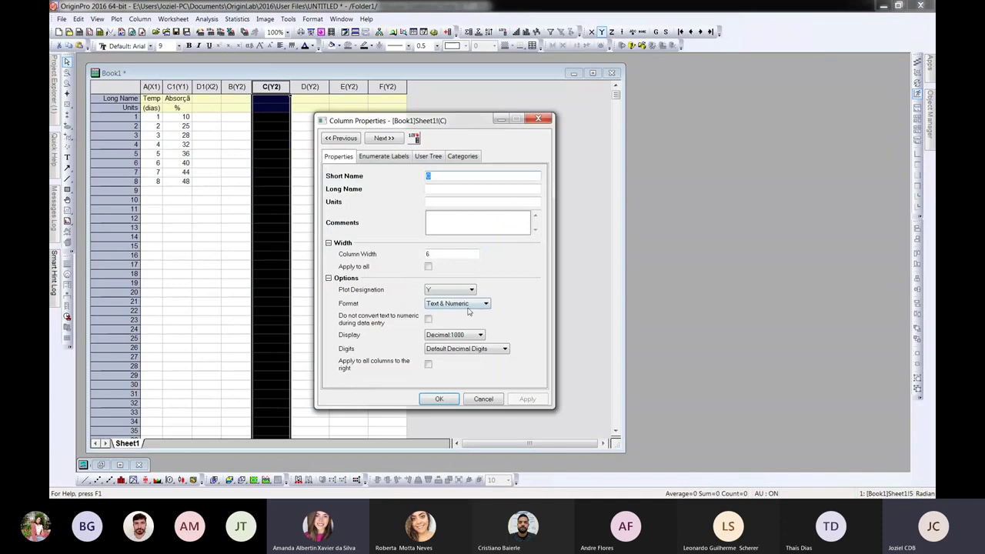
{"action": "left_click", "coordinate": [470, 291]}
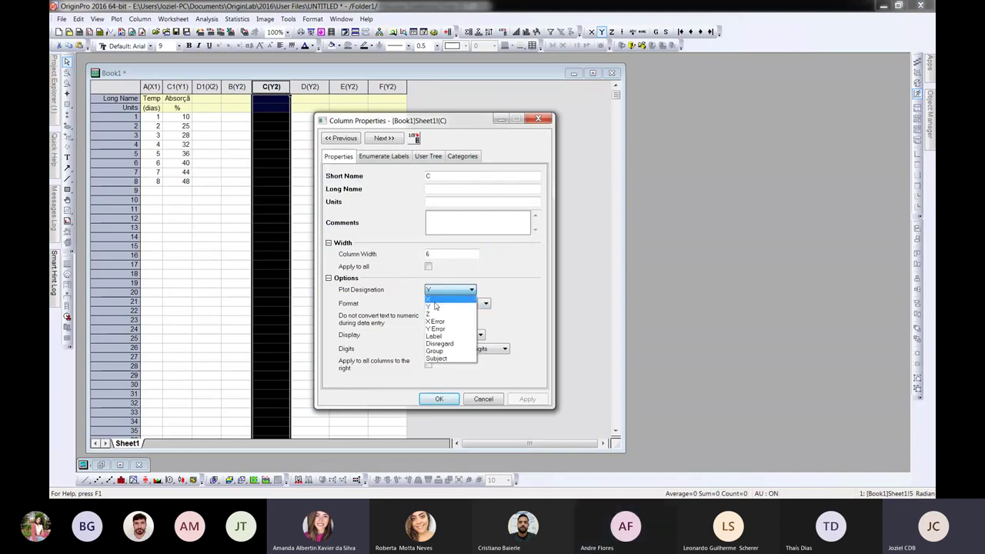
{"action": "left_click", "coordinate": [435, 310]}
{"action": "left_click", "coordinate": [438, 399]}
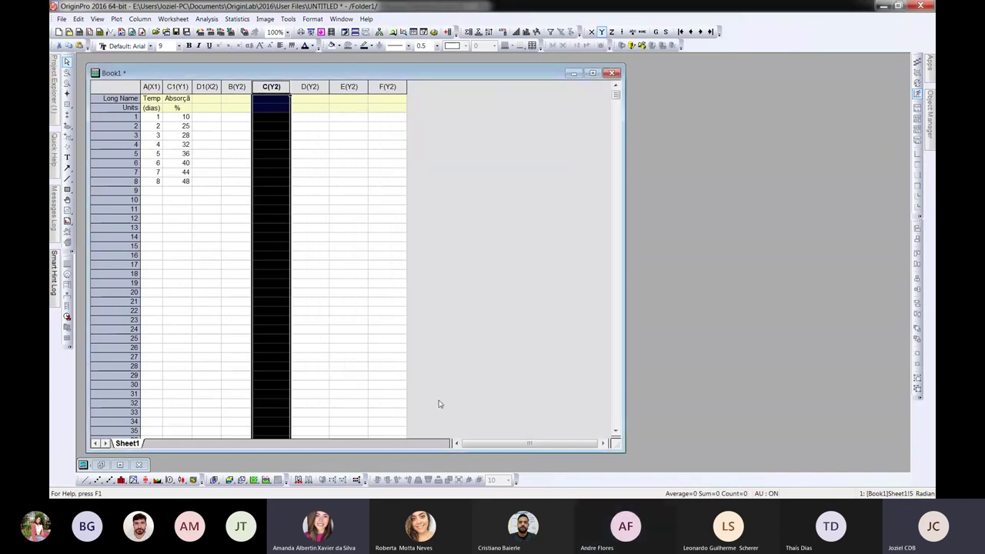
Step: Narrow the Book1 window until it ends just past column C(Y2)
{"action": "left_click", "coordinate": [299, 129]}
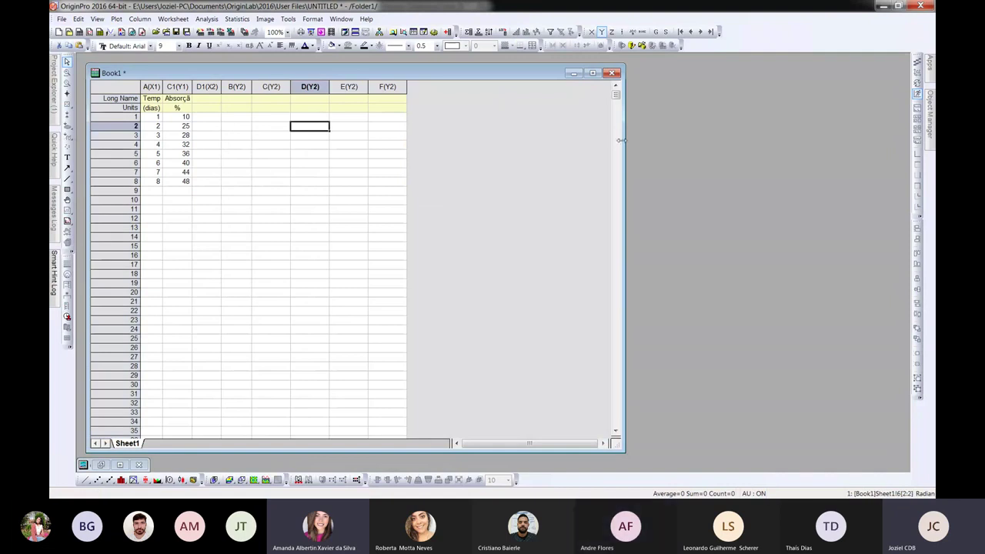
{"action": "left_click_drag", "start_coordinate": [624, 143], "coordinate": [275, 178]}
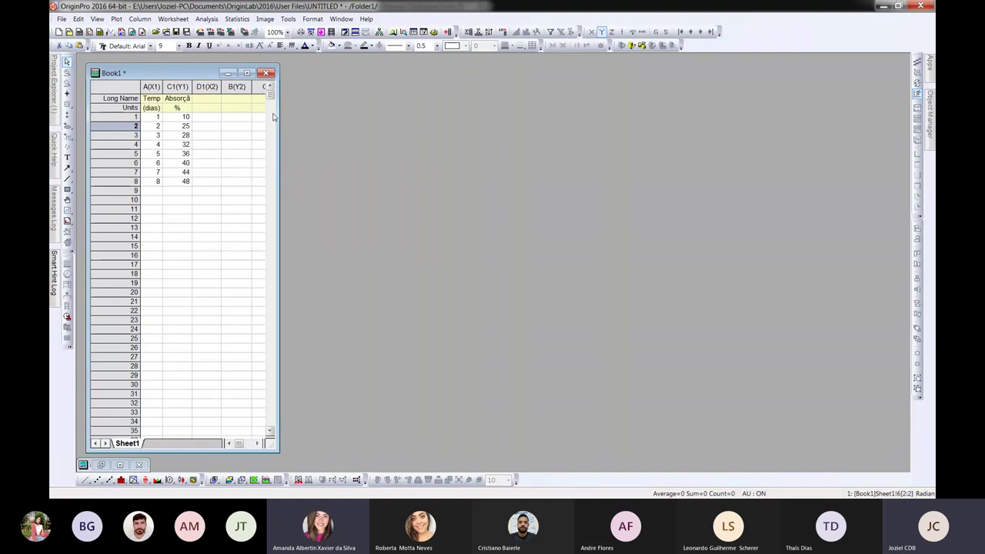
{"action": "left_click_drag", "start_coordinate": [277, 119], "coordinate": [317, 125]}
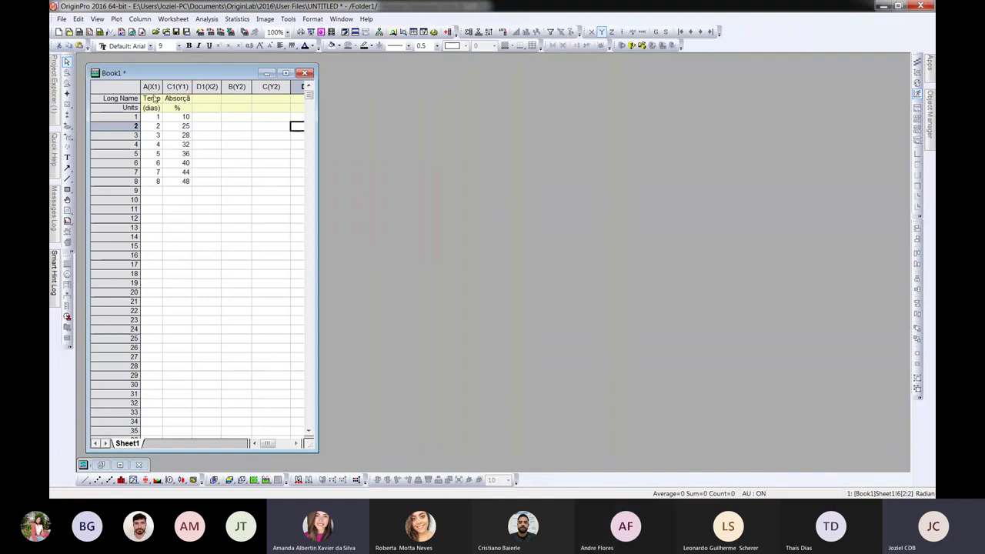
Step: Set the plot designation of column D1(X2) to Y Error in its column properties
{"action": "left_click", "coordinate": [185, 99]}
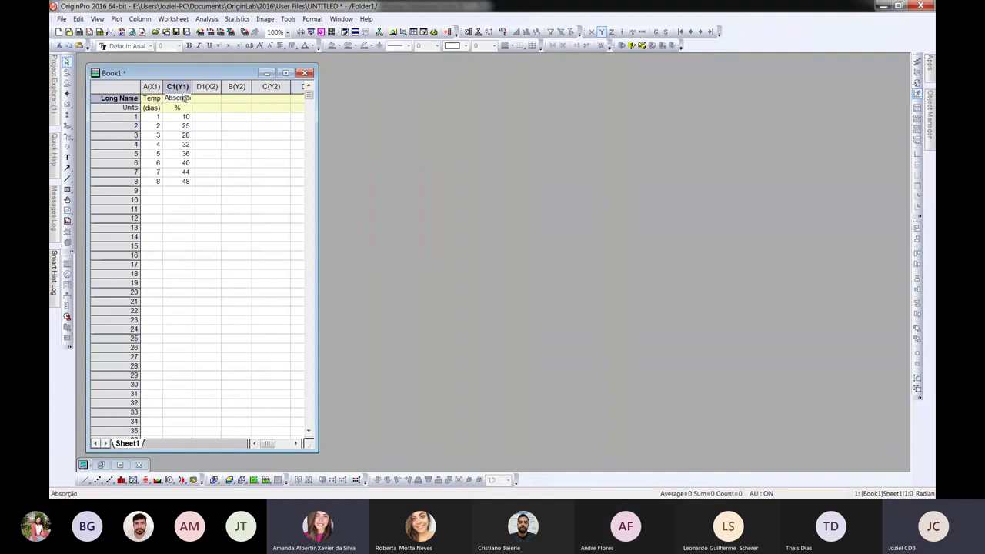
{"action": "key", "text": "Right"}
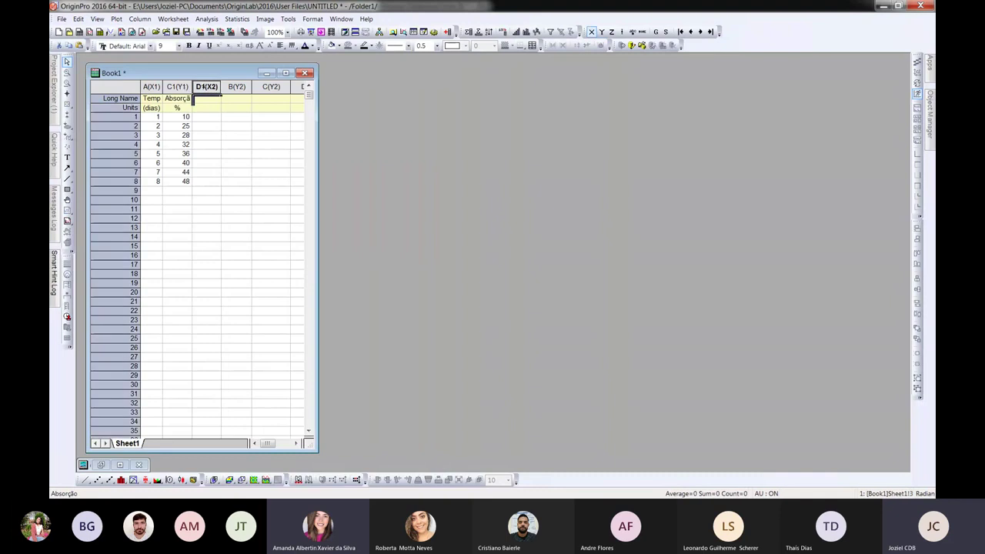
{"action": "double_click", "coordinate": [203, 86]}
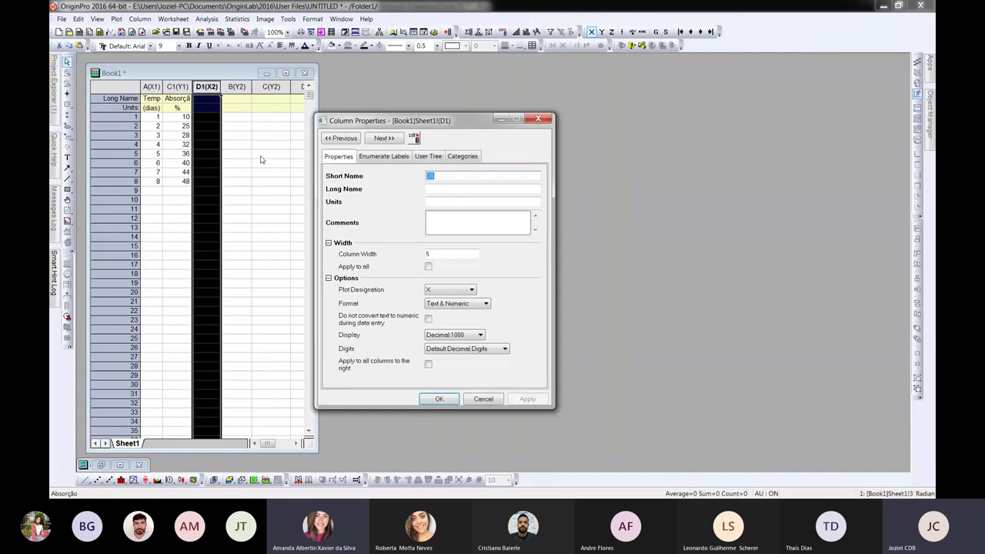
{"action": "left_click", "coordinate": [456, 291]}
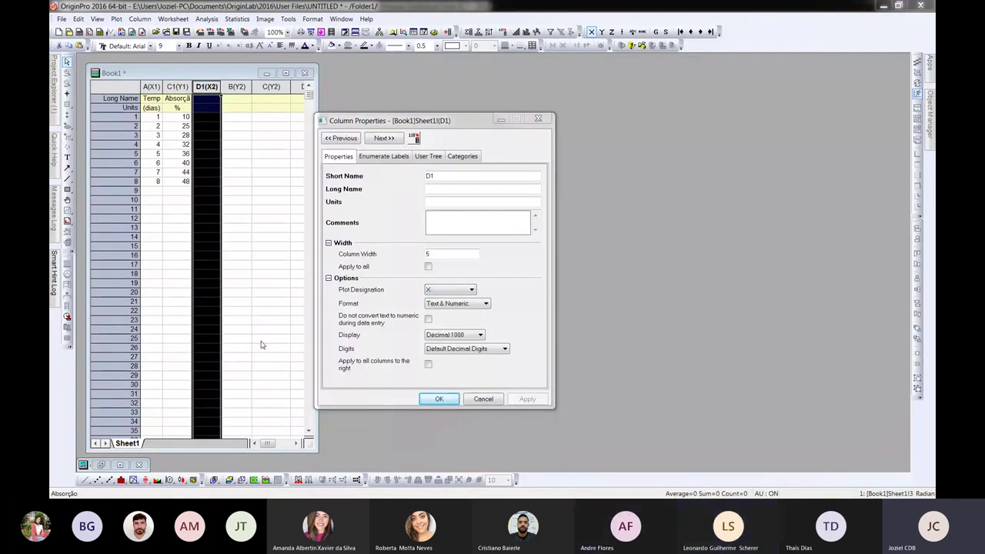
{"action": "left_click", "coordinate": [454, 293]}
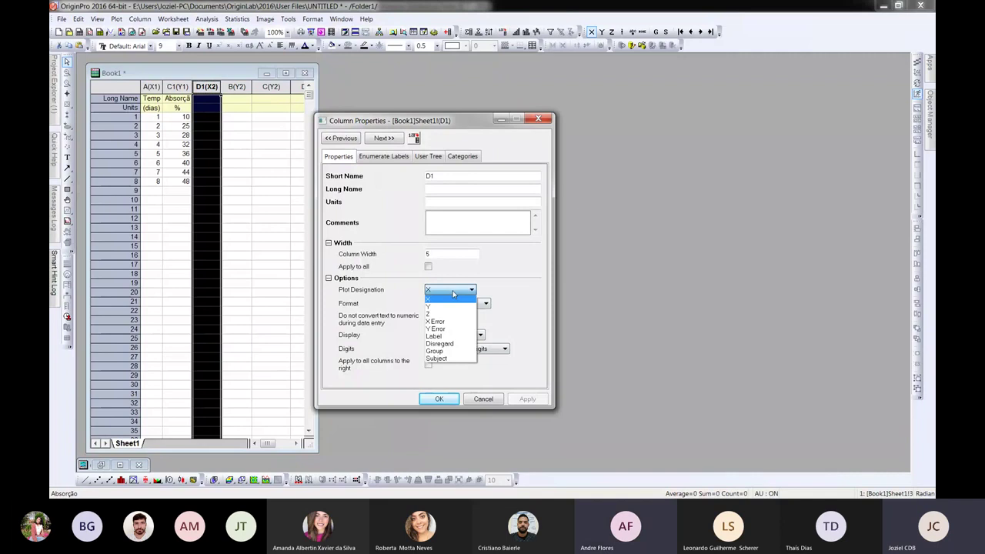
{"action": "left_click", "coordinate": [444, 329]}
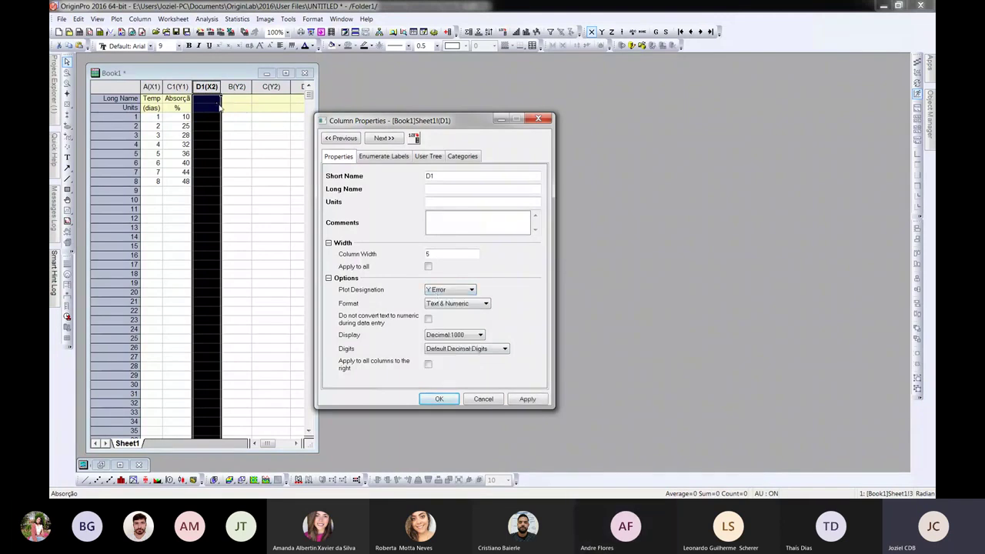
{"action": "left_click", "coordinate": [521, 398]}
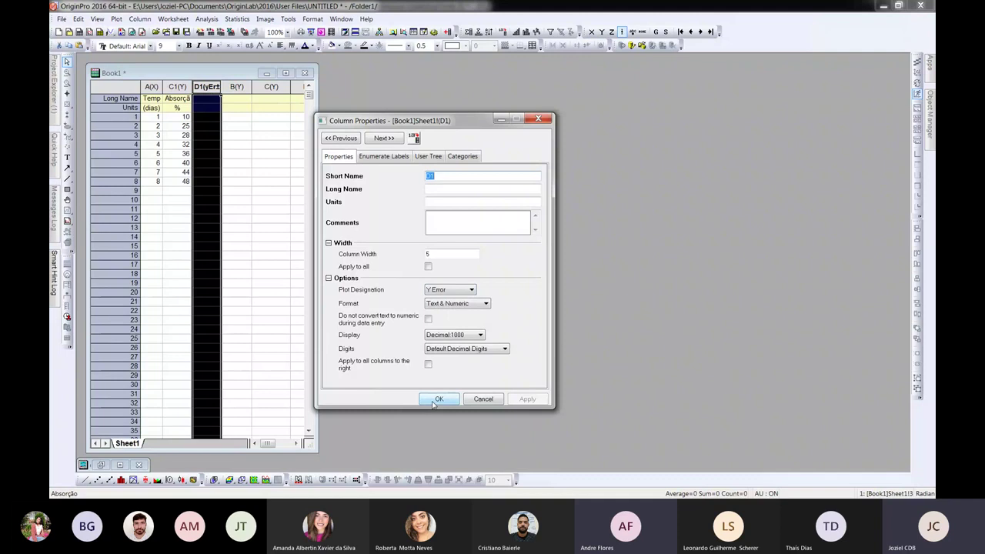
{"action": "left_click", "coordinate": [436, 400]}
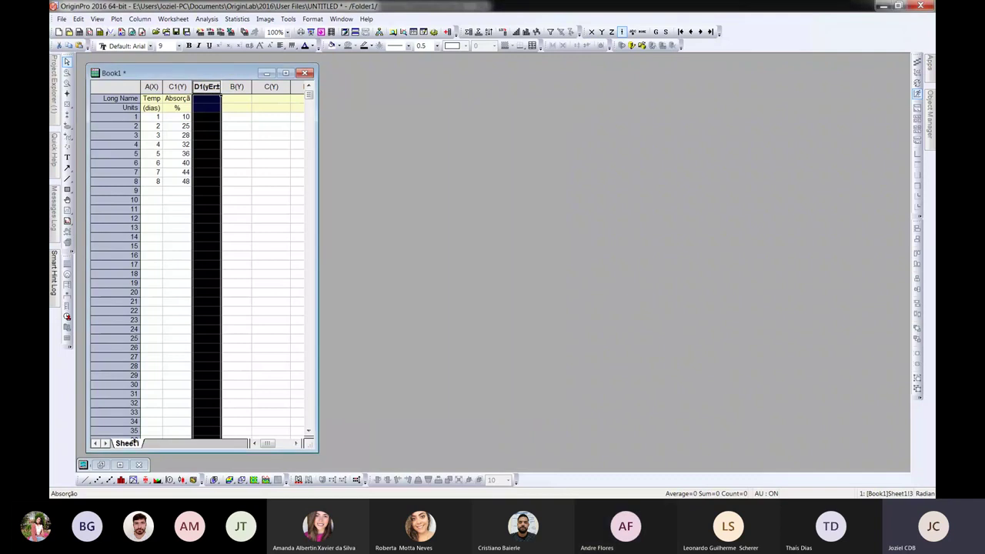
Step: Restore the Graph1 window and enter the error values 1, 1,5 and 6 in rows 1 to 3 of column D1
{"action": "left_click", "coordinate": [101, 465]}
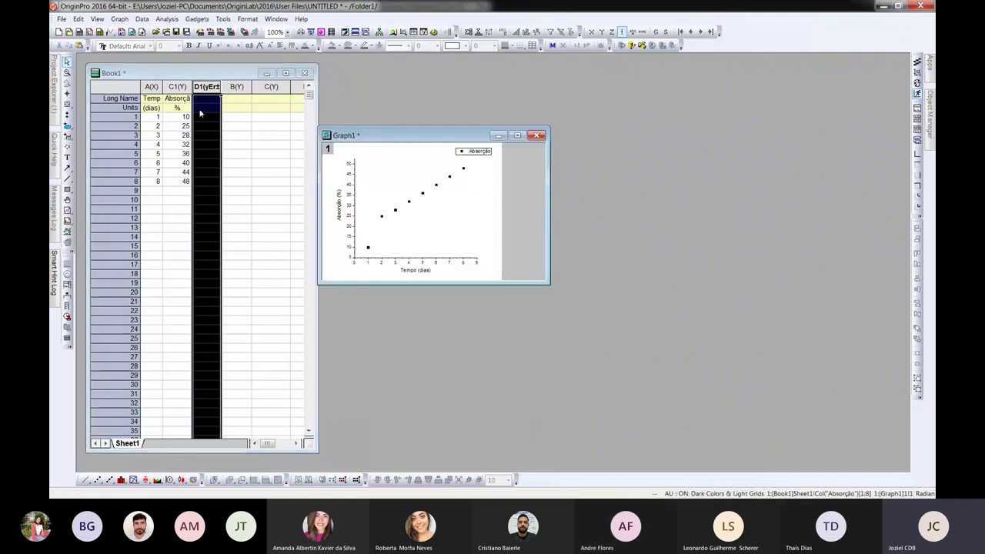
{"action": "left_click", "coordinate": [197, 117]}
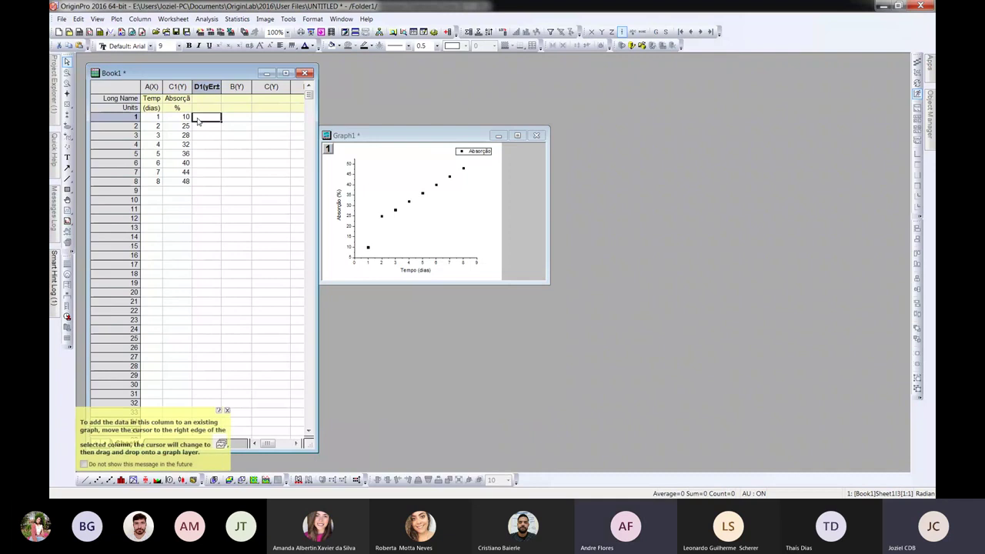
{"action": "type", "text": "1"}
{"action": "key", "text": "Return"}
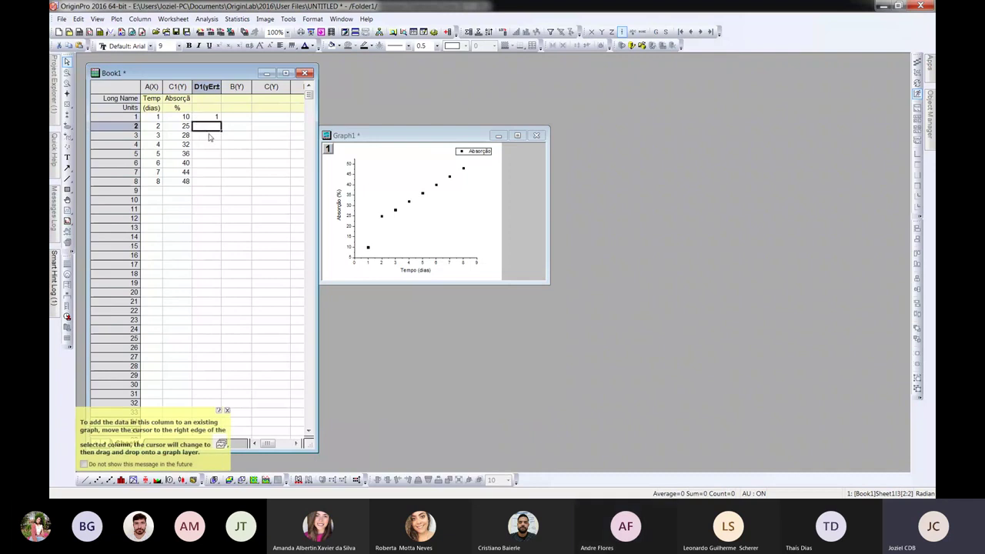
{"action": "left_click", "coordinate": [210, 135]}
{"action": "left_click", "coordinate": [210, 127]}
{"action": "type", "text": "2"}
{"action": "key", "text": "BackSpace"}
{"action": "type", "text": "1,5"}
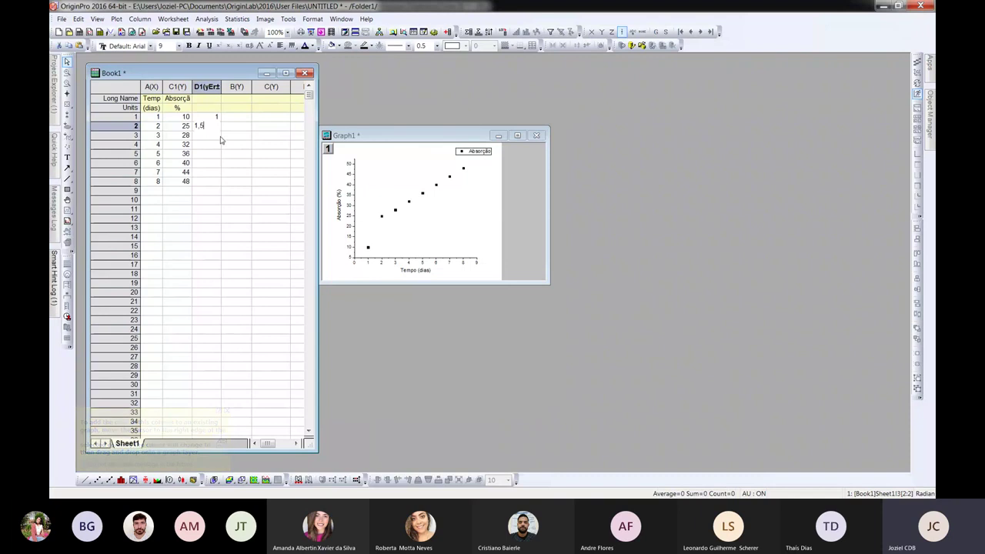
{"action": "key", "text": "Return"}
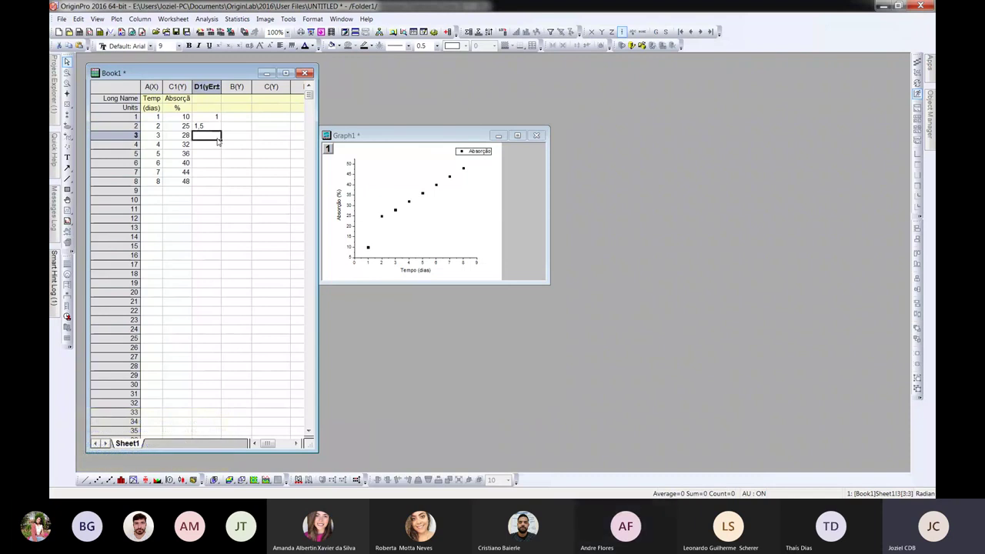
{"action": "type", "text": "6"}
{"action": "key", "text": "Return"}
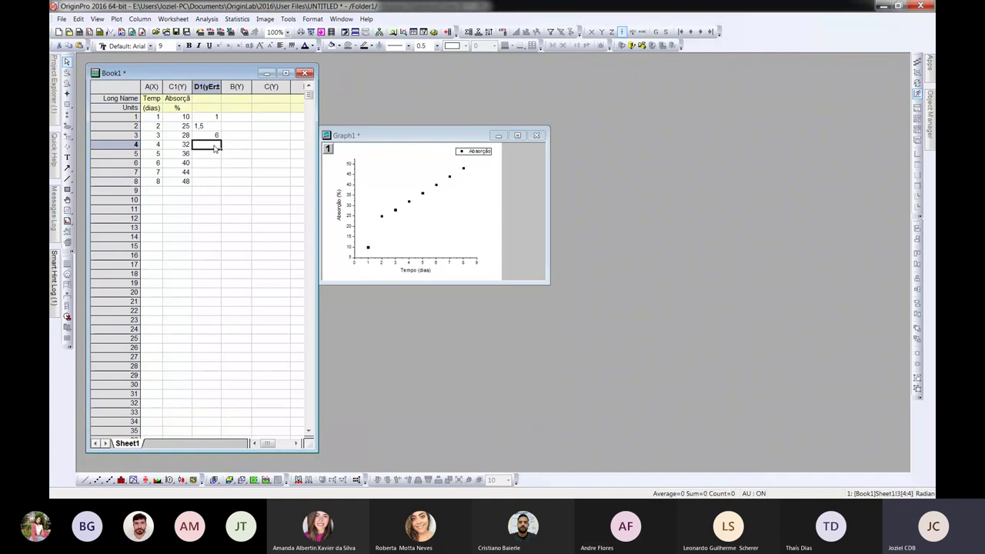
Step: Enter 2 and 1 in rows 4 and 5 of column D1 and extend the series down to row 8
{"action": "type", "text": "5"}
{"action": "type", "text": "2"}
{"action": "left_click", "coordinate": [219, 163]}
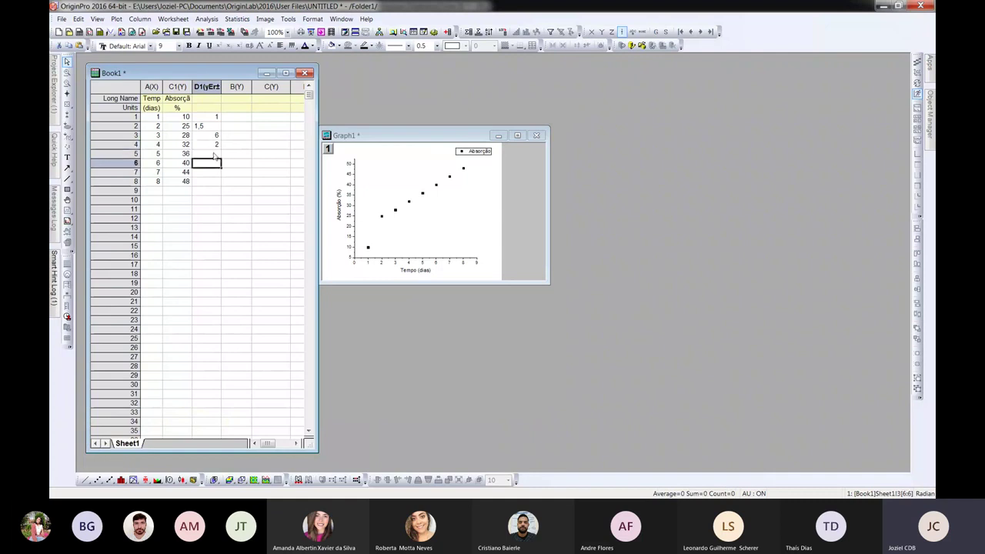
{"action": "left_click", "coordinate": [217, 152]}
{"action": "type", "text": "1"}
{"action": "key", "text": "Return"}
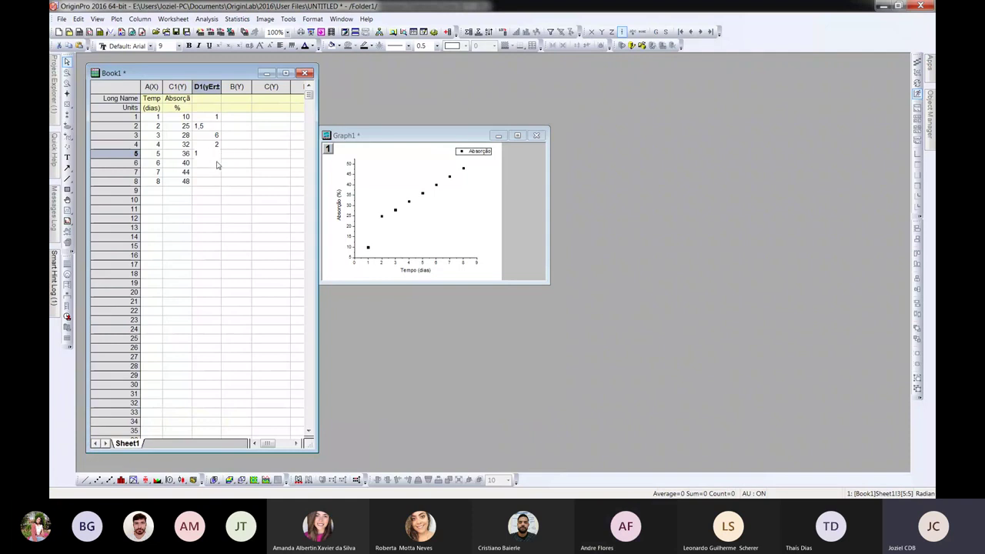
{"action": "left_click_drag", "start_coordinate": [218, 145], "coordinate": [220, 188]}
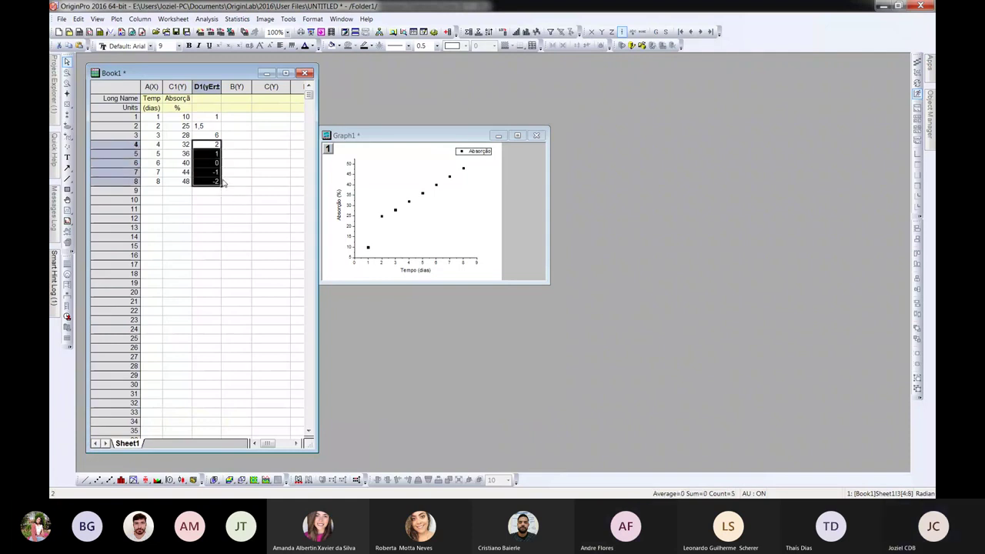
Step: Replace the error values in rows 7 and 8 of column D1 with 1
{"action": "left_click", "coordinate": [216, 174]}
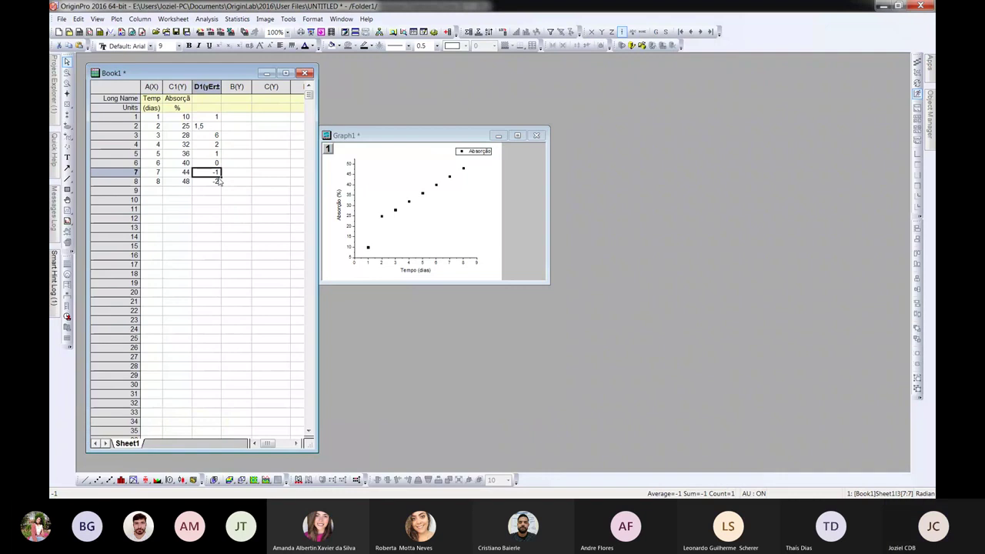
{"action": "type", "text": "1"}
{"action": "key", "text": "Return"}
{"action": "type", "text": "1"}
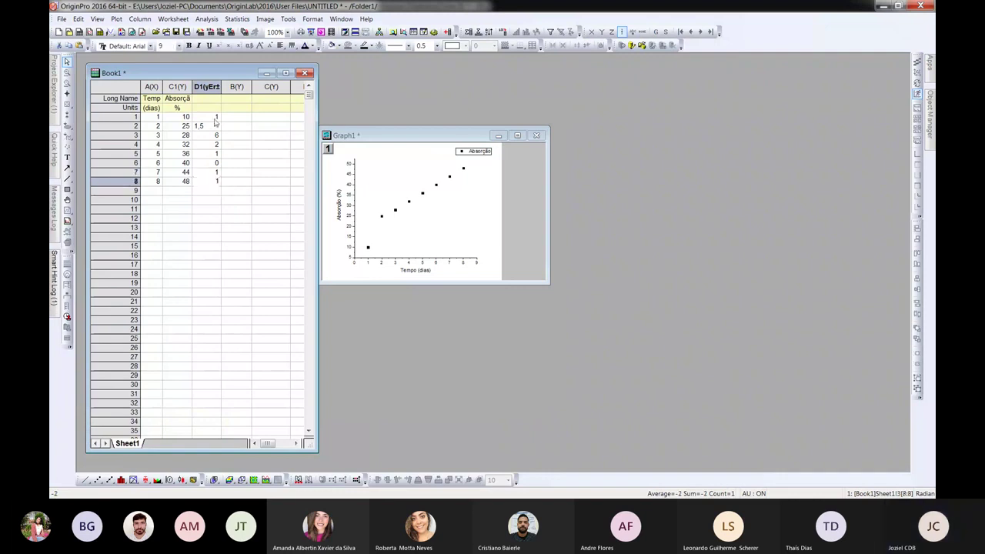
Step: Try plotting columns A, C1 and D1 as a scatter graph, and delete the resulting graph window
{"action": "left_click_drag", "start_coordinate": [152, 86], "coordinate": [177, 86]}
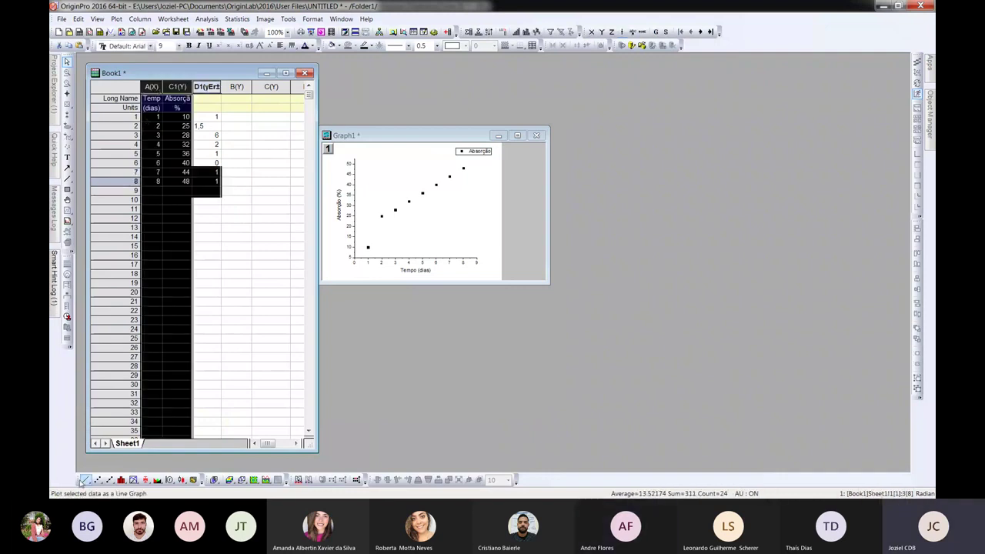
{"action": "left_click", "coordinate": [96, 483]}
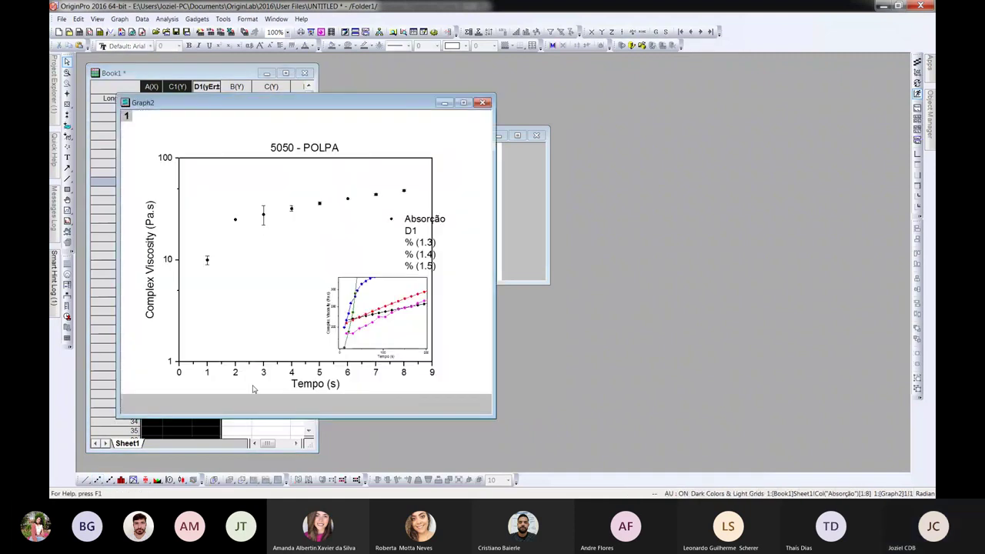
{"action": "left_click", "coordinate": [482, 102]}
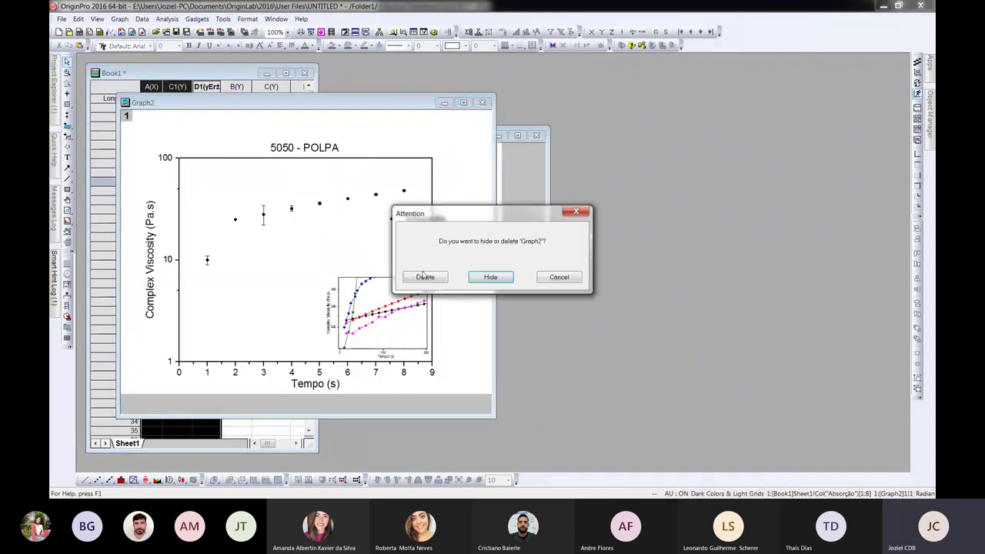
{"action": "left_click", "coordinate": [492, 277]}
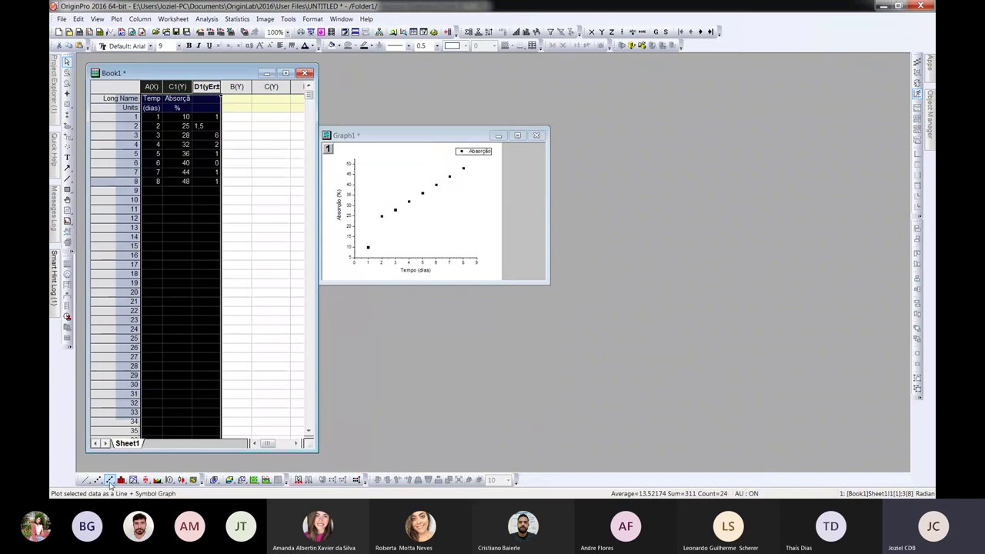
Step: Plot columns A, C1 and D1 as a line graph with error bars, change it to scatter, and place its window beside Graph1
{"action": "left_click", "coordinate": [87, 481]}
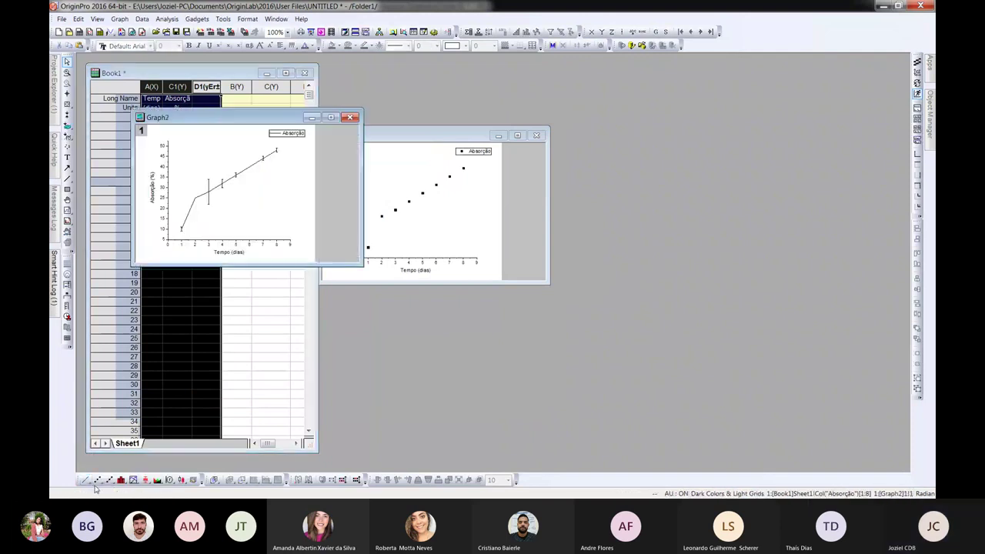
{"action": "left_click_drag", "start_coordinate": [228, 119], "coordinate": [407, 136]}
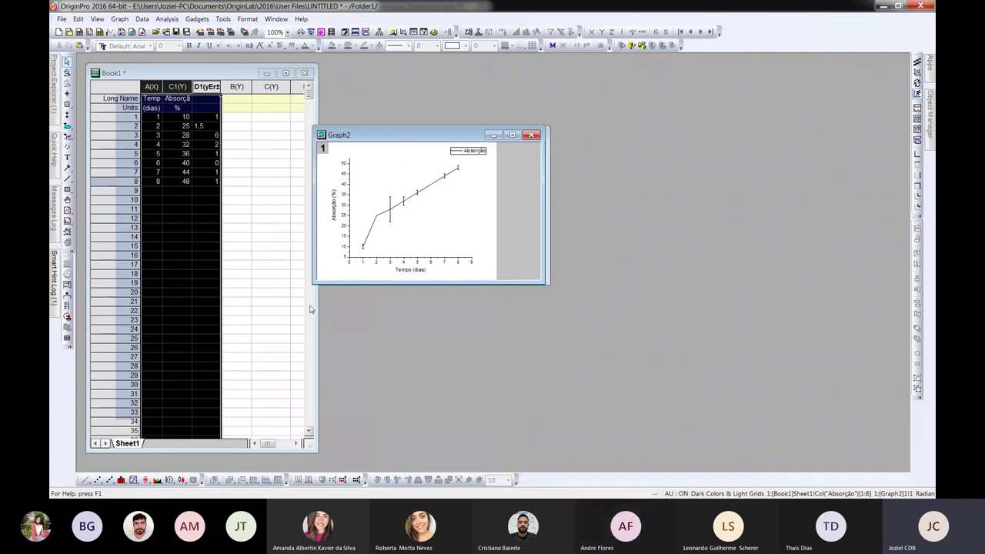
{"action": "left_click", "coordinate": [98, 479]}
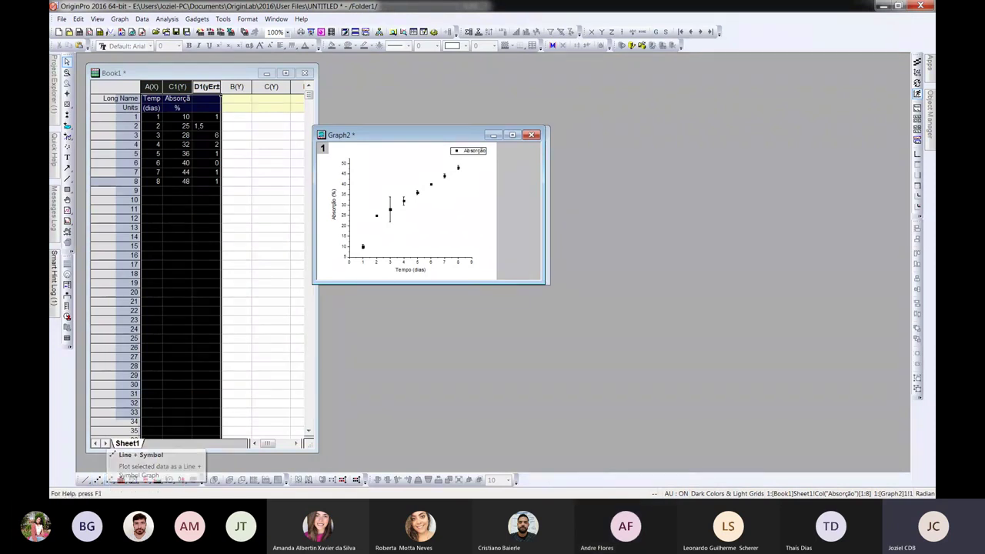
{"action": "key", "text": "alt+Tab"}
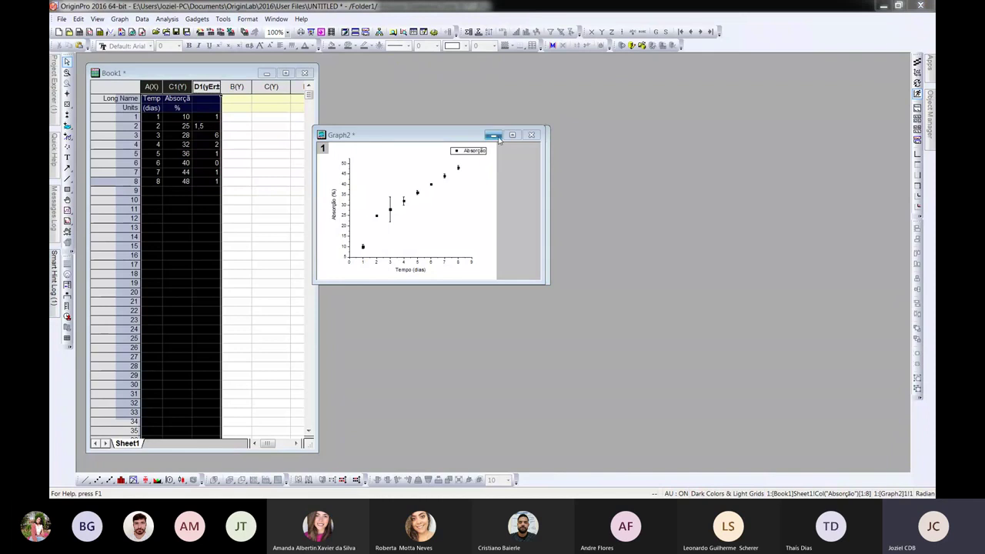
{"action": "left_click_drag", "start_coordinate": [452, 139], "coordinate": [615, 147]}
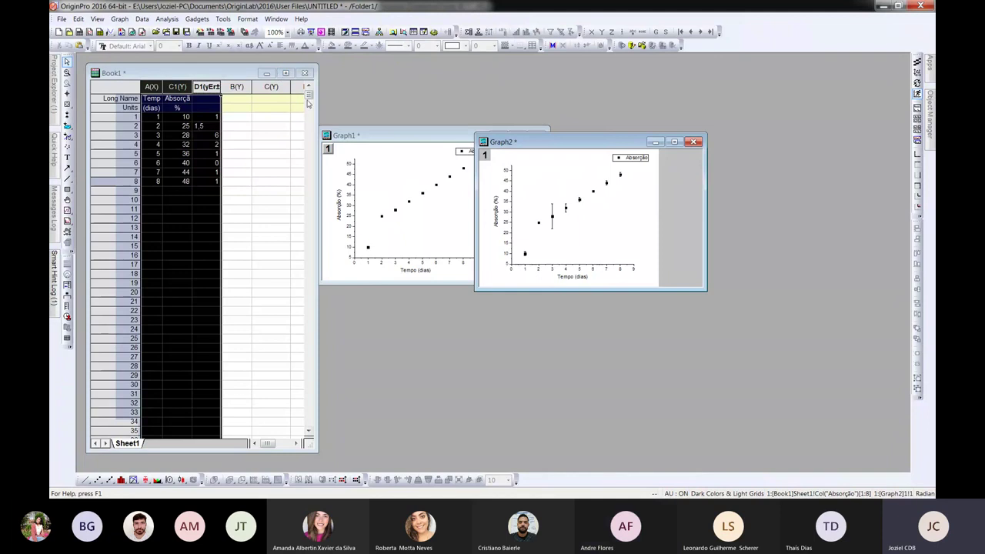
Step: Widen the Book1 window until column F(Y) is included, and try starting a formula in row 1 of column B(Y)
{"action": "left_click_drag", "start_coordinate": [317, 102], "coordinate": [432, 103]}
{"action": "left_click", "coordinate": [241, 117]}
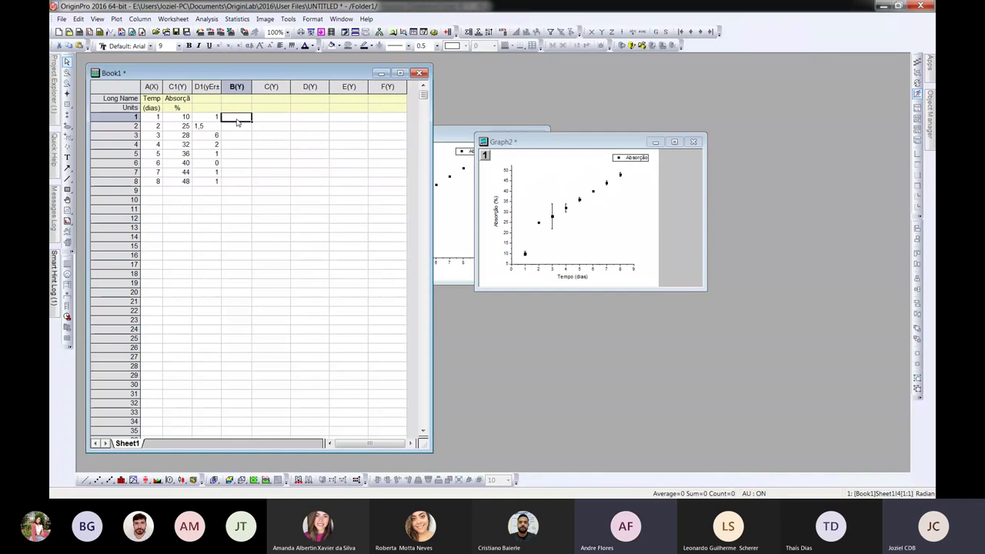
{"action": "left_click", "coordinate": [238, 123]}
{"action": "left_click", "coordinate": [241, 117]}
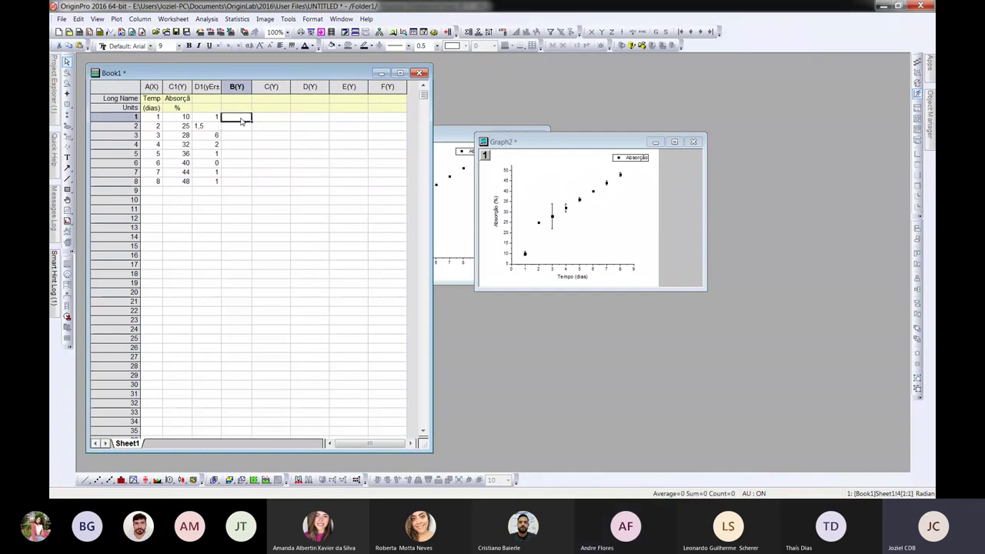
{"action": "type", "text": "="}
Step: Set the values of column B(Y) with the formula (Col(C1)/10)*100
{"action": "right_click", "coordinate": [236, 86]}
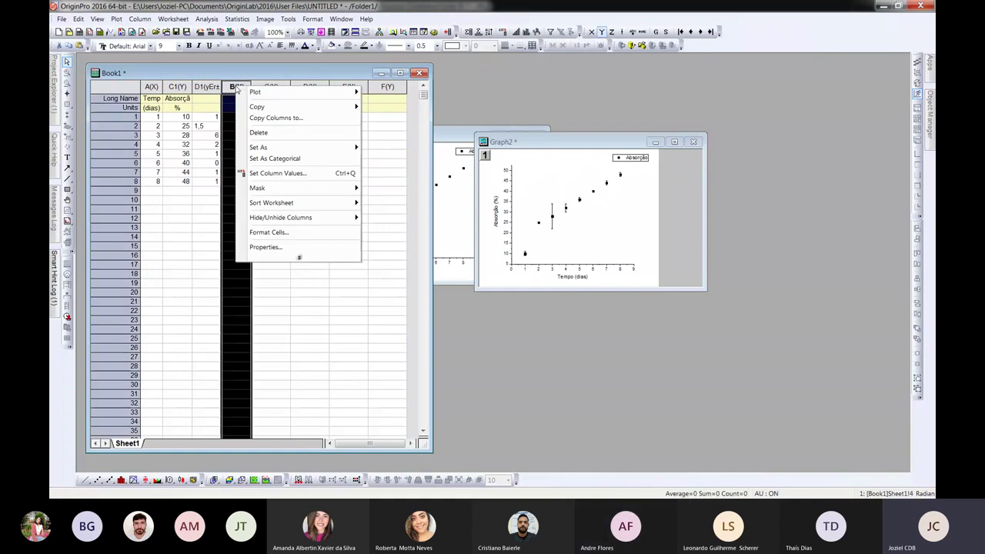
{"action": "left_click", "coordinate": [262, 173]}
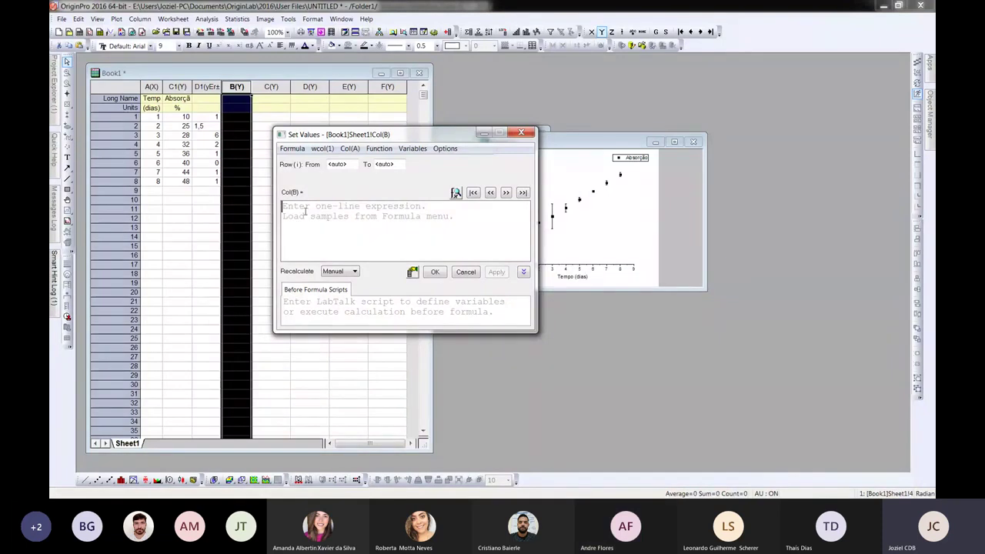
{"action": "type", "text": "c"}
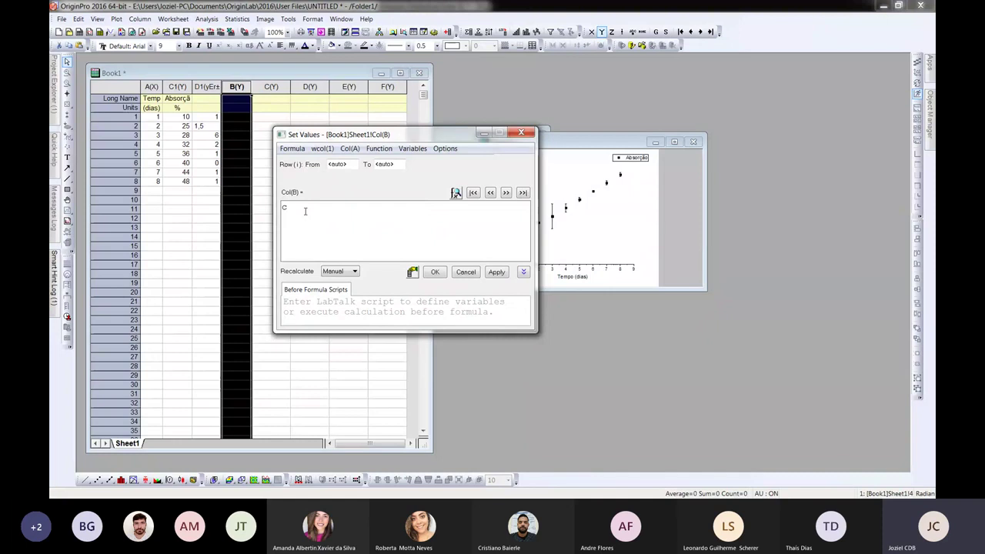
{"action": "type", "text": "ol("}
{"action": "type", "text": "C1"}
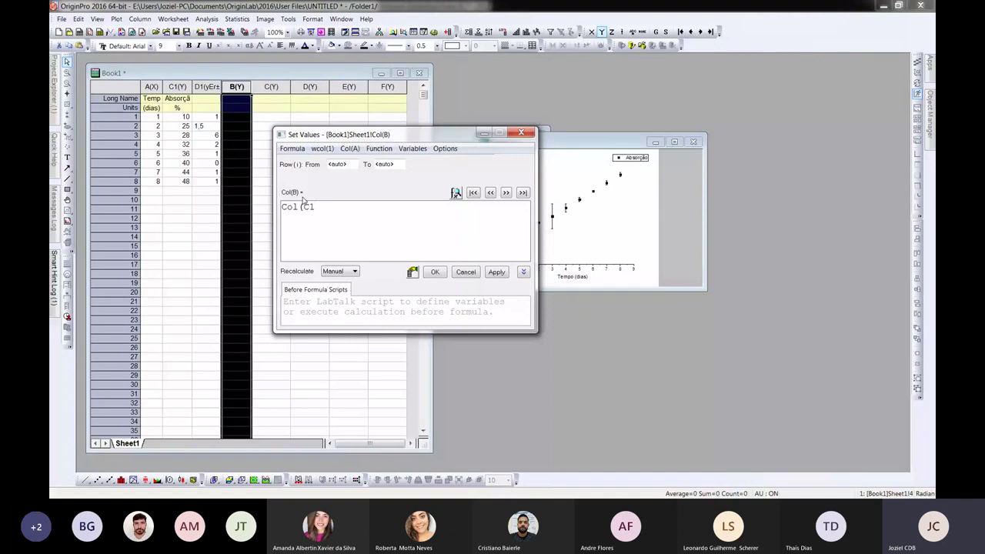
{"action": "type", "text": ")"}
{"action": "type", "text": "/10"}
{"action": "left_click", "coordinate": [283, 207]}
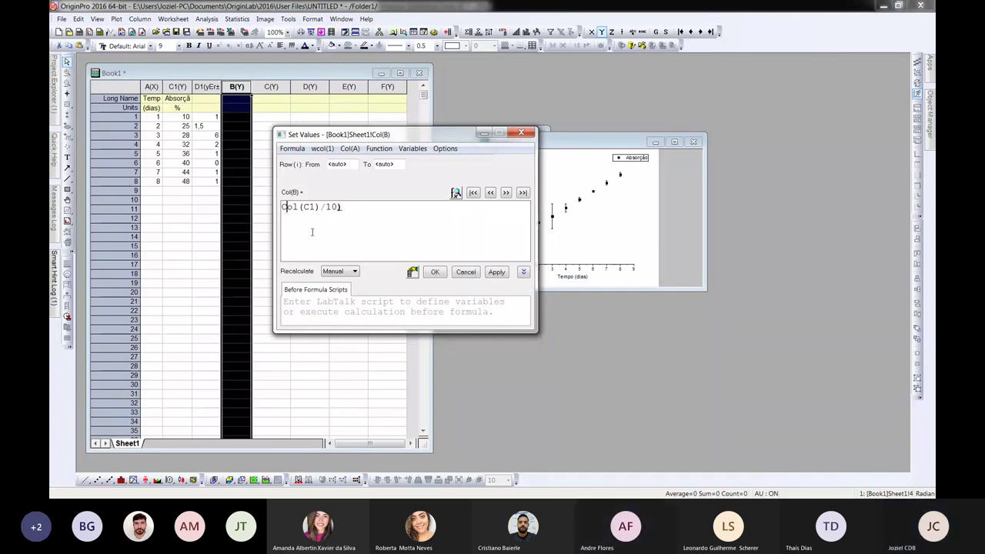
{"action": "type", "text": "("}
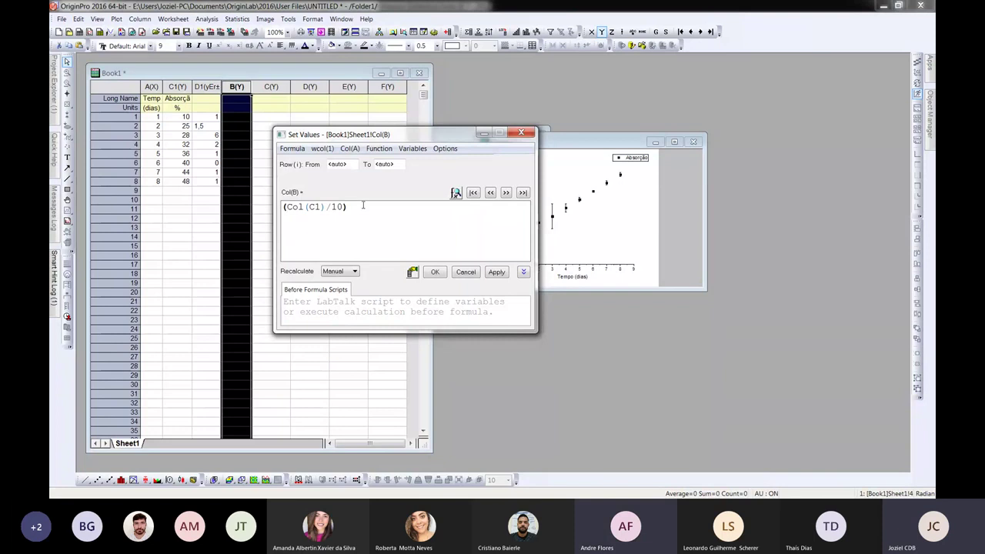
{"action": "type", "text": "*100"}
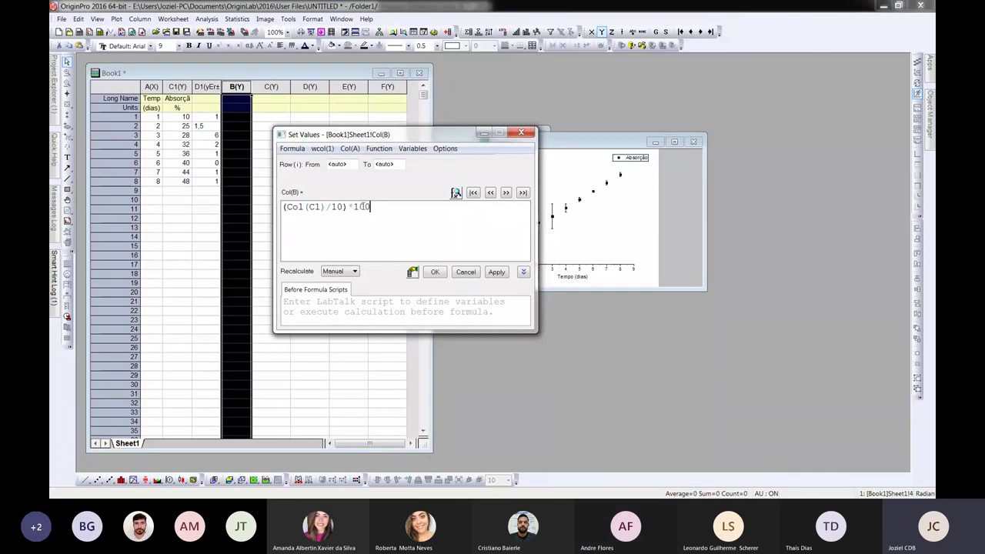
{"action": "key", "text": "Return"}
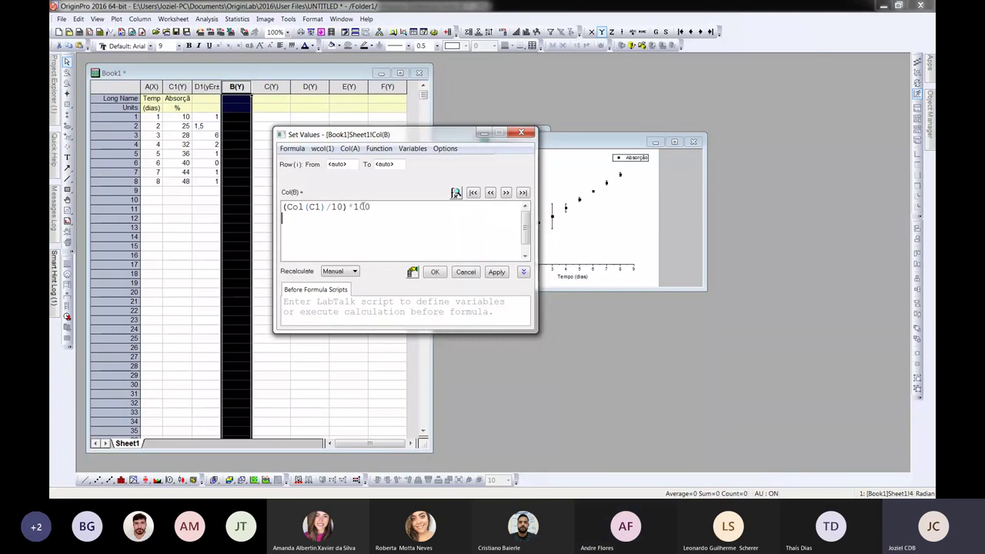
{"action": "left_click", "coordinate": [435, 272]}
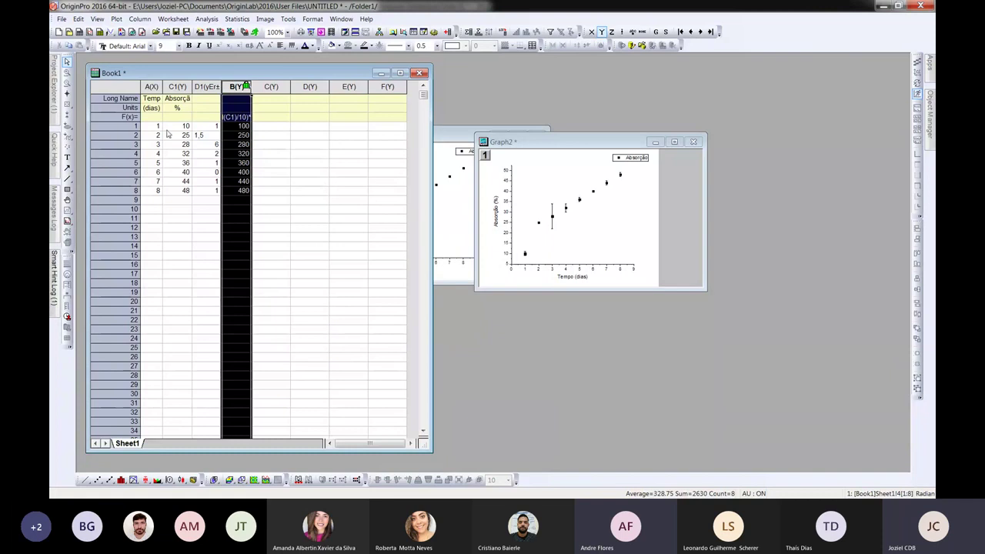
Step: Review the F(x) row and the formula of column B(Y) in the Set Values dialog
{"action": "left_click", "coordinate": [123, 120]}
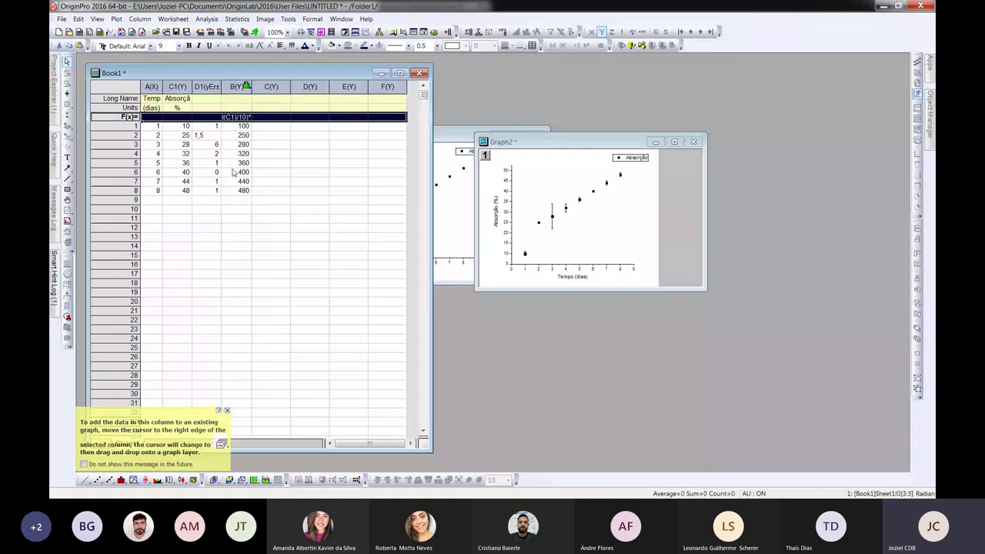
{"action": "left_click", "coordinate": [237, 87]}
{"action": "right_click", "coordinate": [240, 86]}
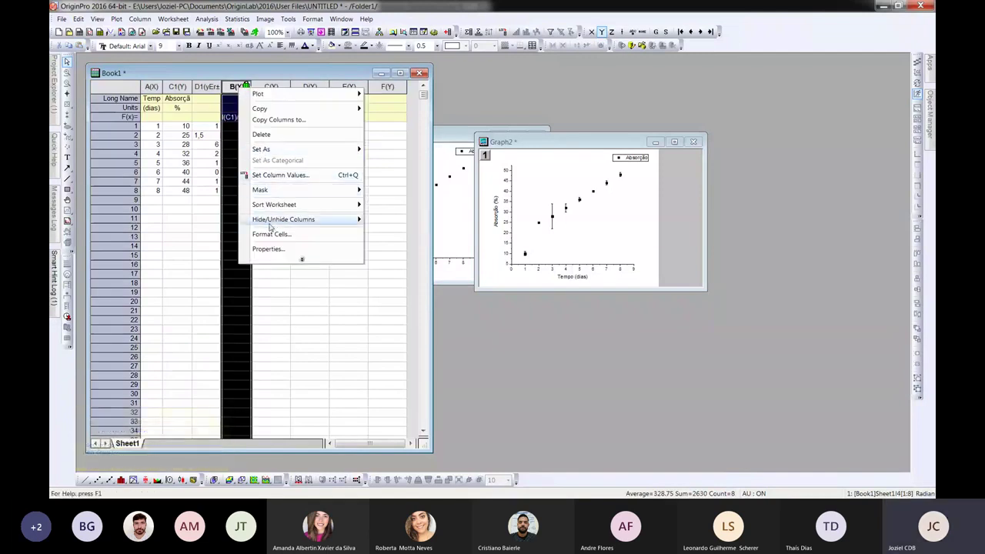
{"action": "key", "text": "ctrl+q"}
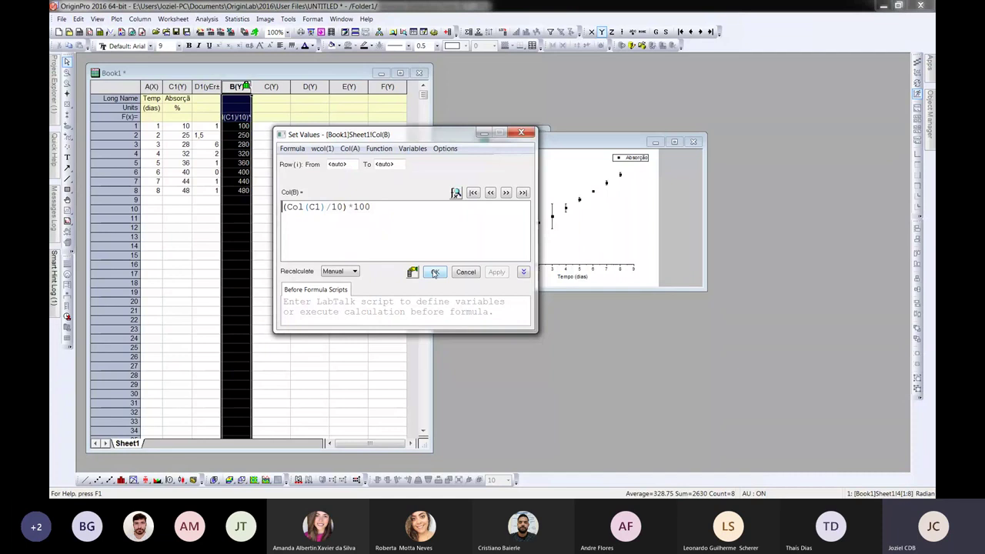
{"action": "left_click", "coordinate": [466, 273]}
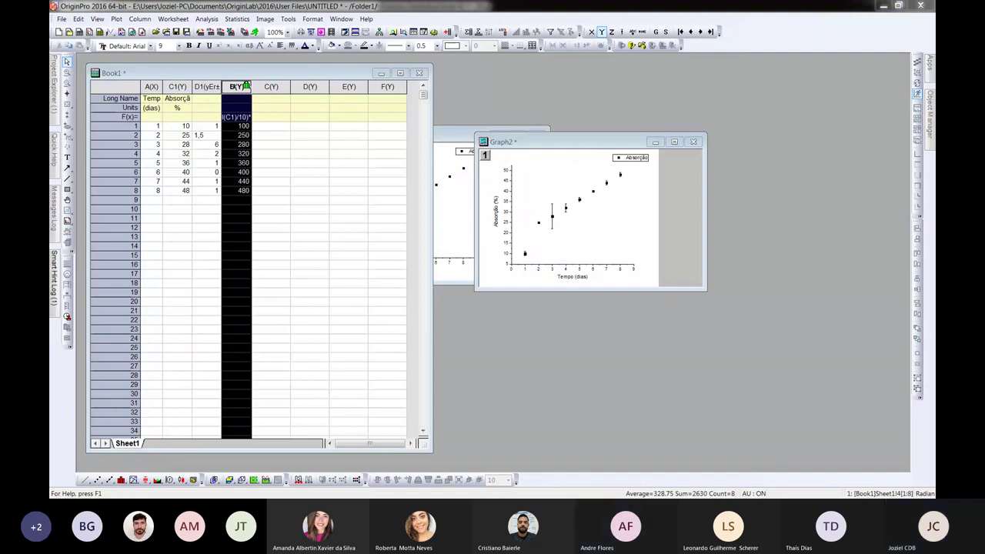
Step: Clear the time and absorption values in rows 1 to 8 of columns A(X) and C1(Y)
{"action": "left_click_drag", "start_coordinate": [151, 87], "coordinate": [246, 87]}
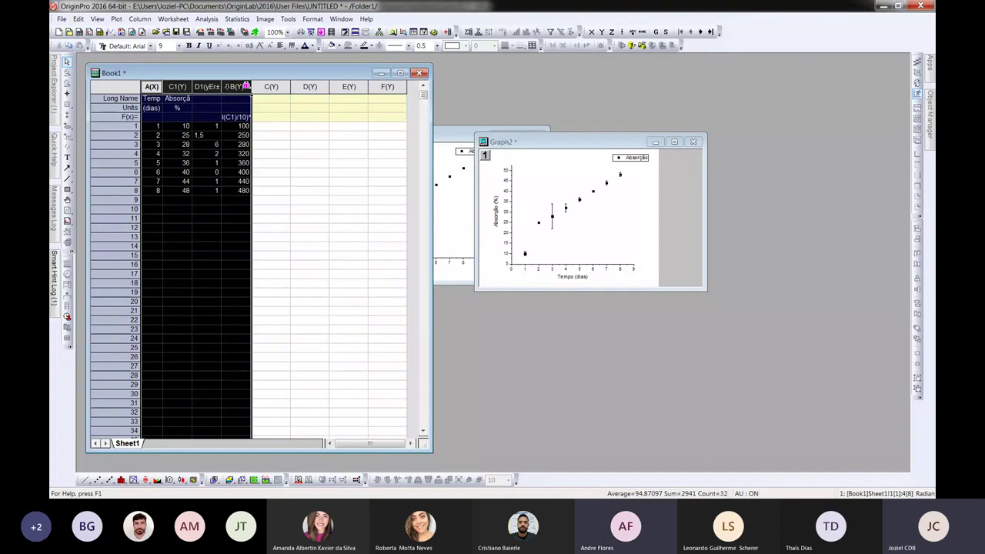
{"action": "left_click", "coordinate": [184, 117]}
{"action": "left_click_drag", "start_coordinate": [160, 102], "coordinate": [185, 109]}
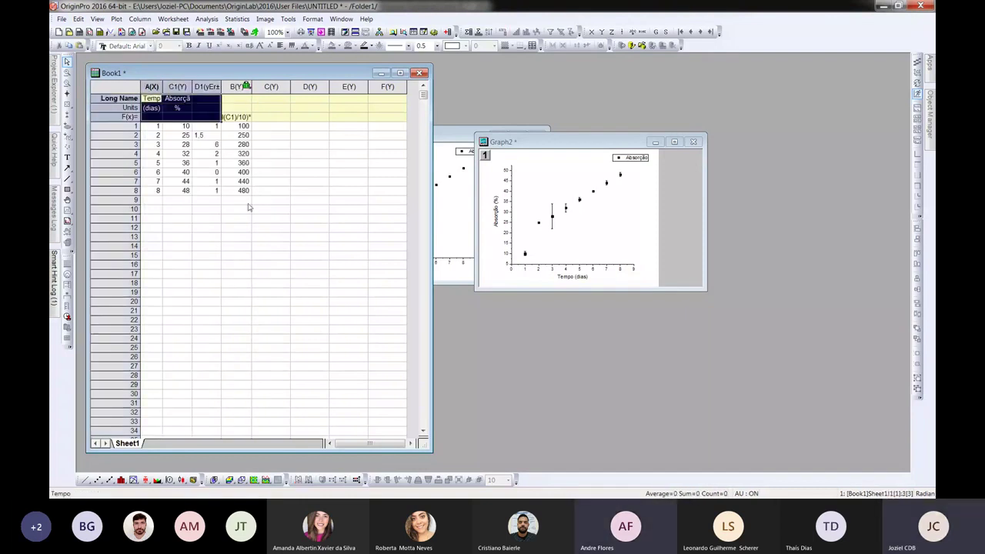
{"action": "left_click_drag", "start_coordinate": [246, 204], "coordinate": [183, 199]}
{"action": "key", "text": "Delete"}
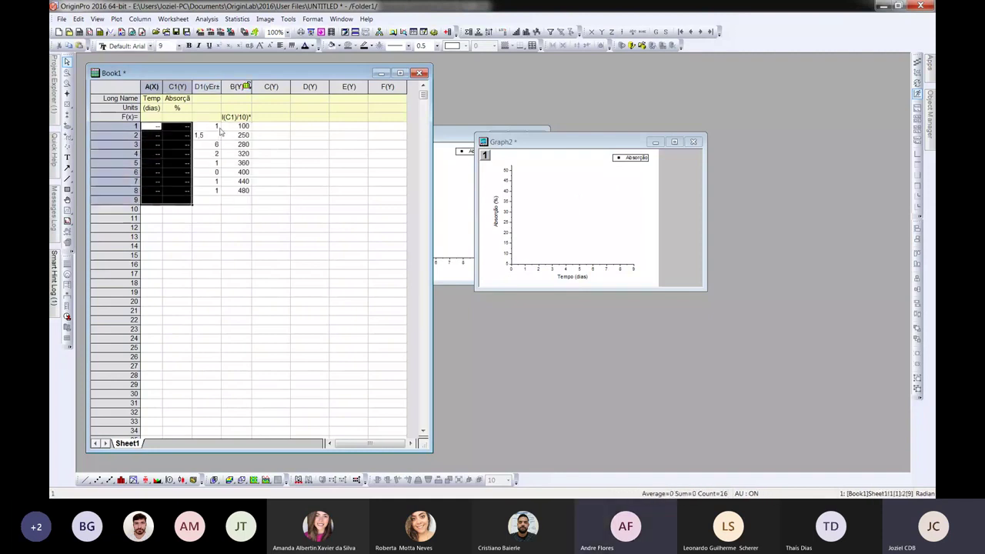
Step: Delete column B(Y) with its related output, and clear the error values in rows 1 to 8 of column D1
{"action": "left_click_drag", "start_coordinate": [206, 126], "coordinate": [251, 201]}
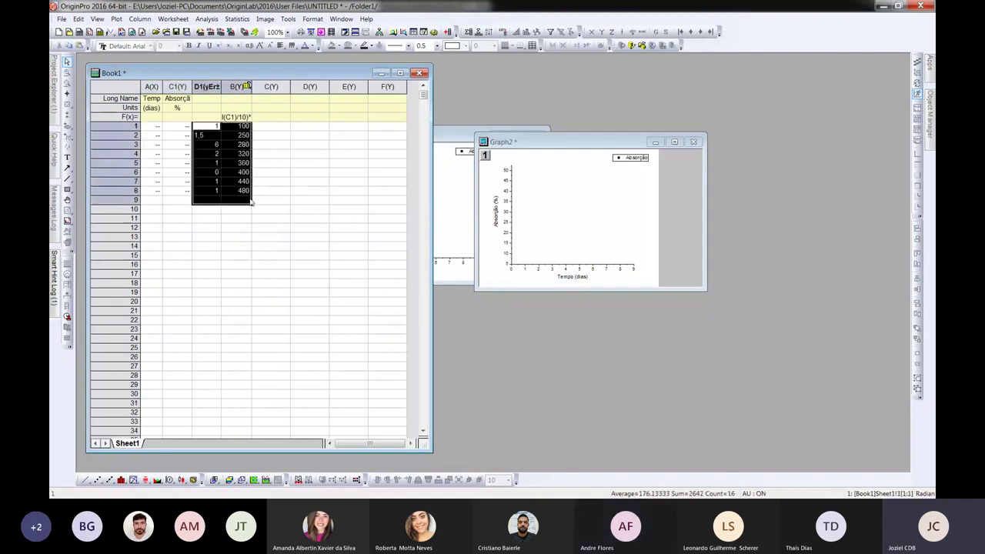
{"action": "left_click", "coordinate": [239, 135]}
{"action": "left_click", "coordinate": [236, 87]}
{"action": "right_click", "coordinate": [236, 87]}
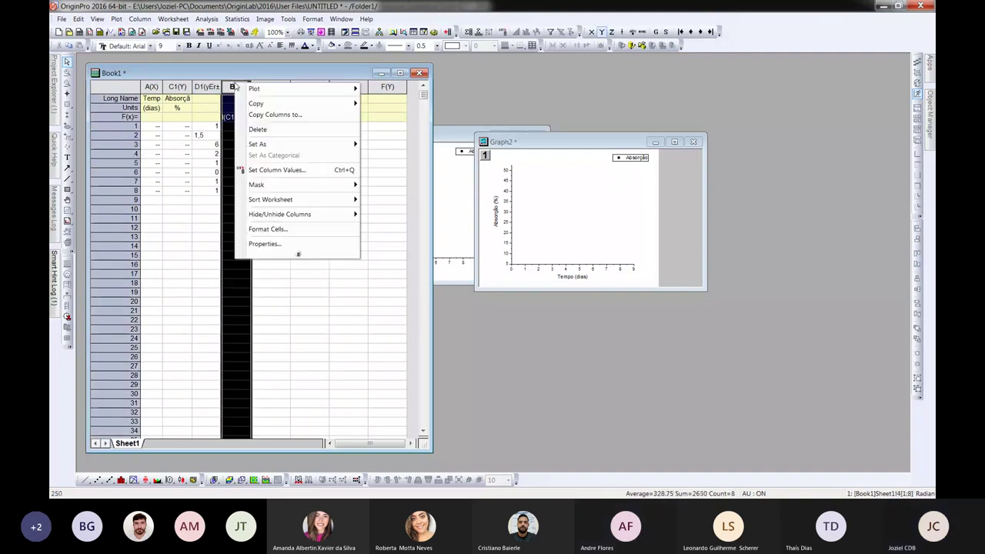
{"action": "left_click", "coordinate": [262, 130]}
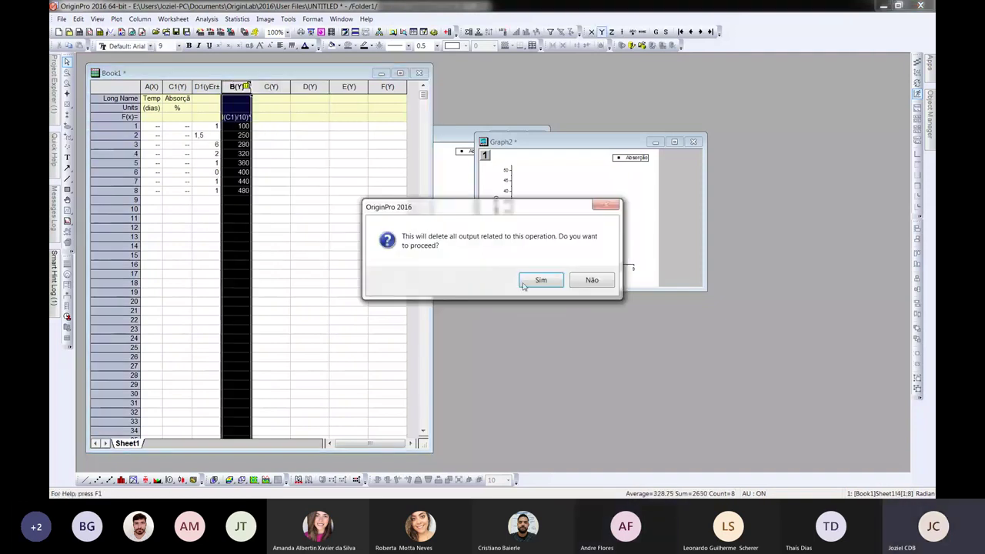
{"action": "left_click", "coordinate": [524, 284]}
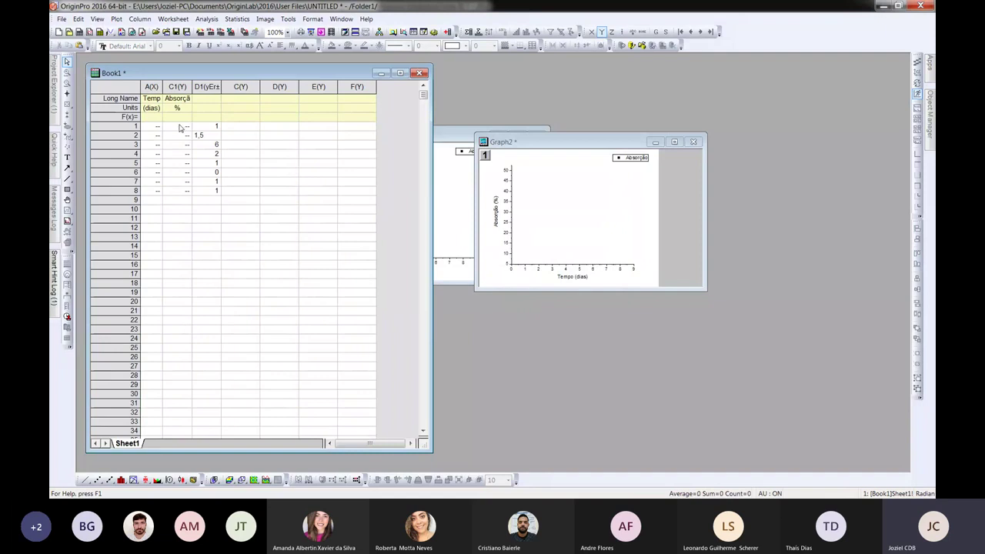
{"action": "left_click_drag", "start_coordinate": [181, 127], "coordinate": [220, 193]}
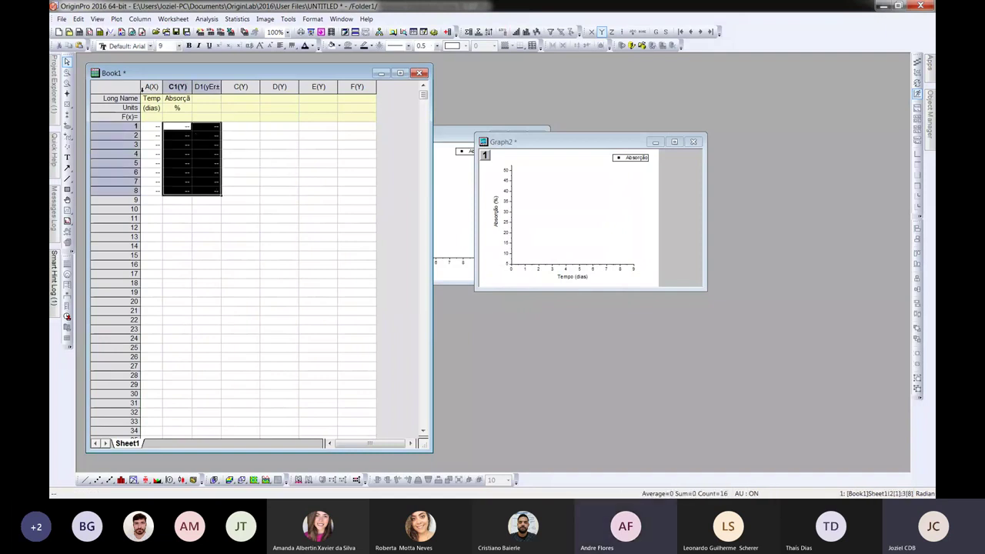
{"action": "left_click", "coordinate": [63, 19]}
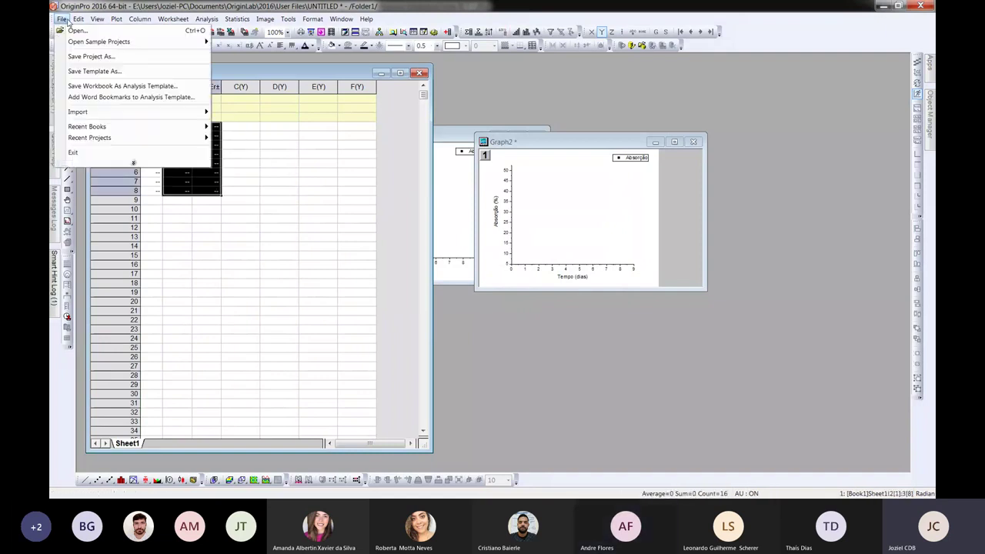
{"action": "mouse_move", "coordinate": [92, 113]}
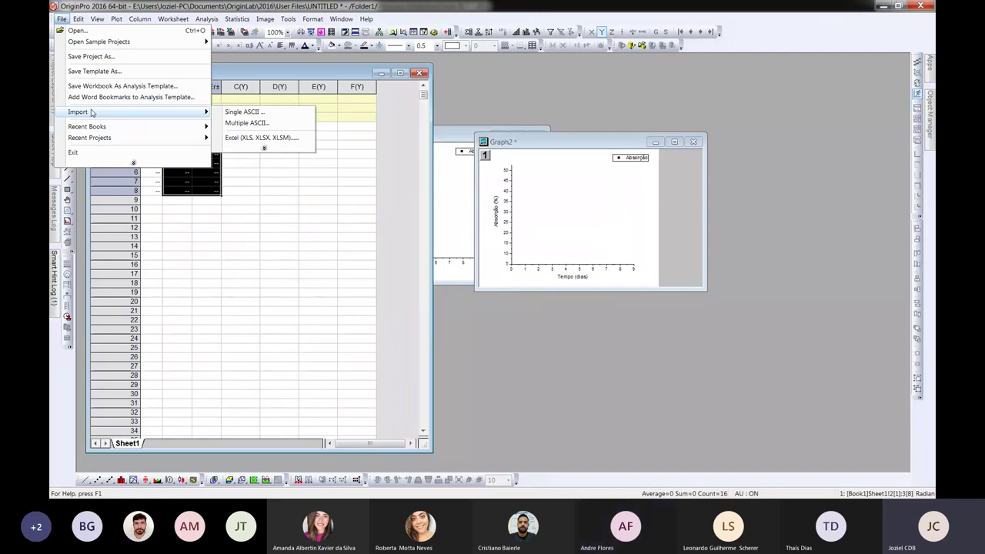
{"action": "left_click", "coordinate": [238, 114]}
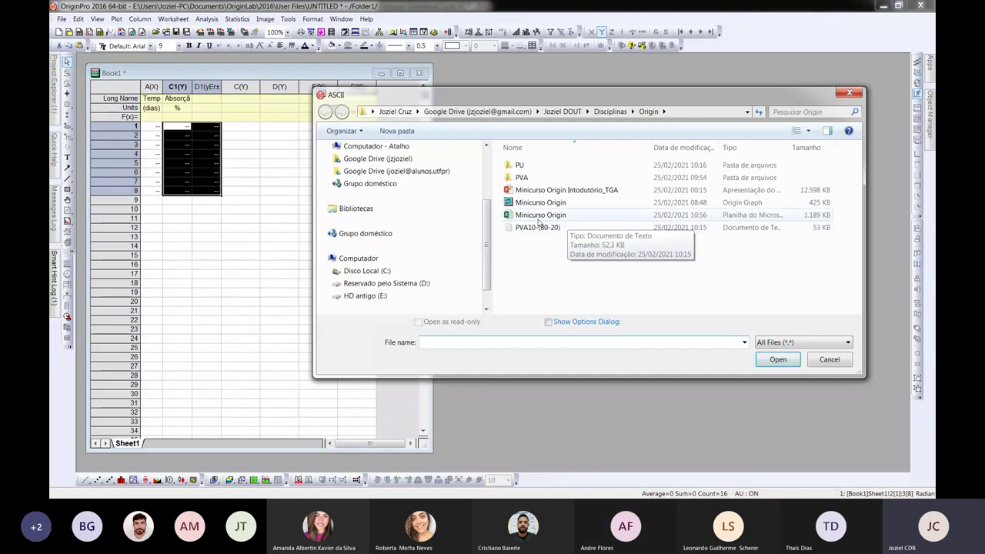
{"action": "double_click", "coordinate": [523, 177]}
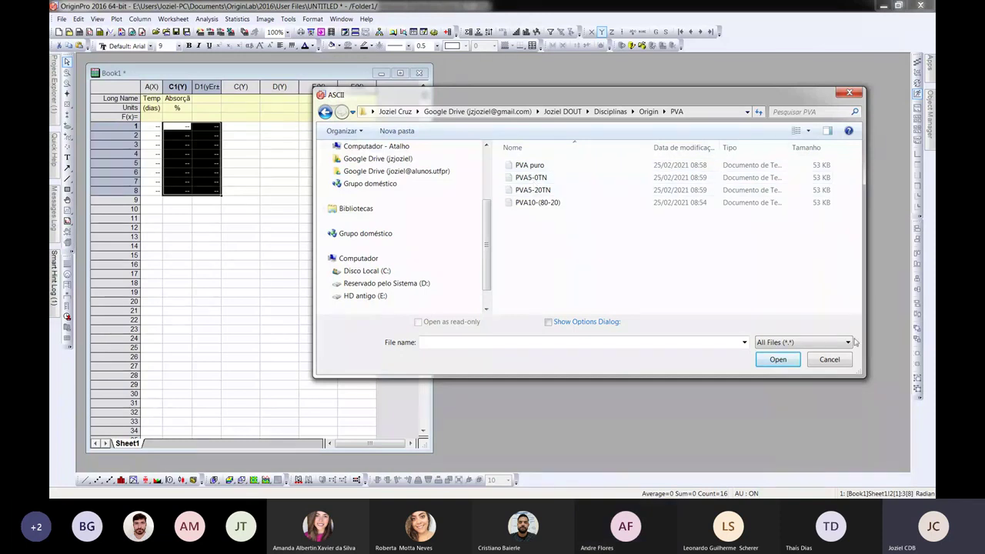
{"action": "left_click", "coordinate": [829, 359]}
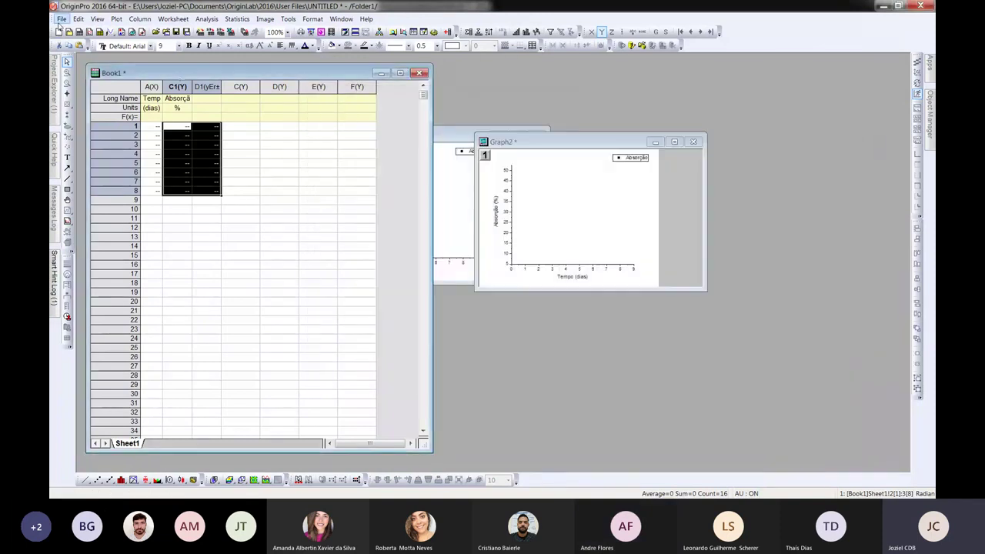
Step: Import the text file PVA5-0TN from the PVA folder into the worksheet as a single ASCII file
{"action": "left_click", "coordinate": [62, 19]}
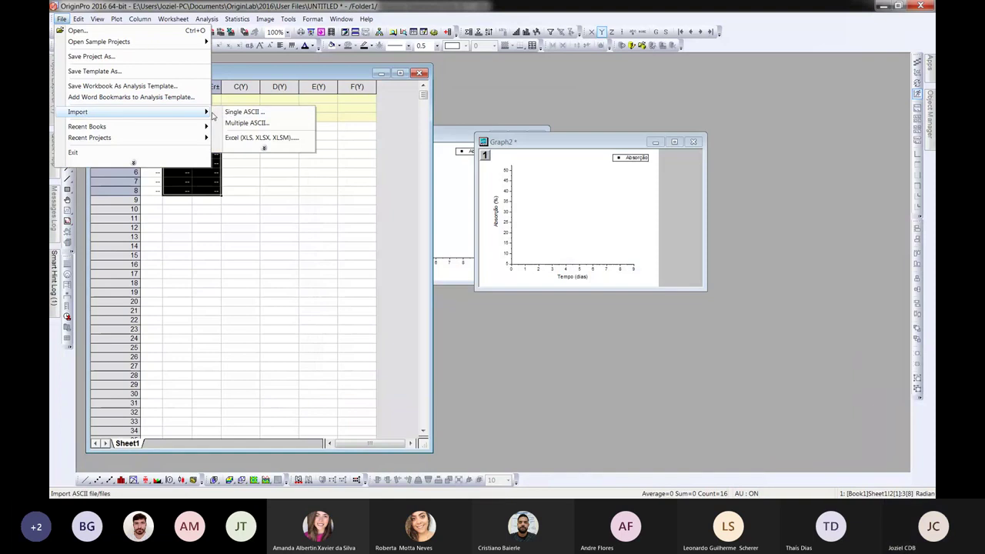
{"action": "left_click", "coordinate": [229, 115]}
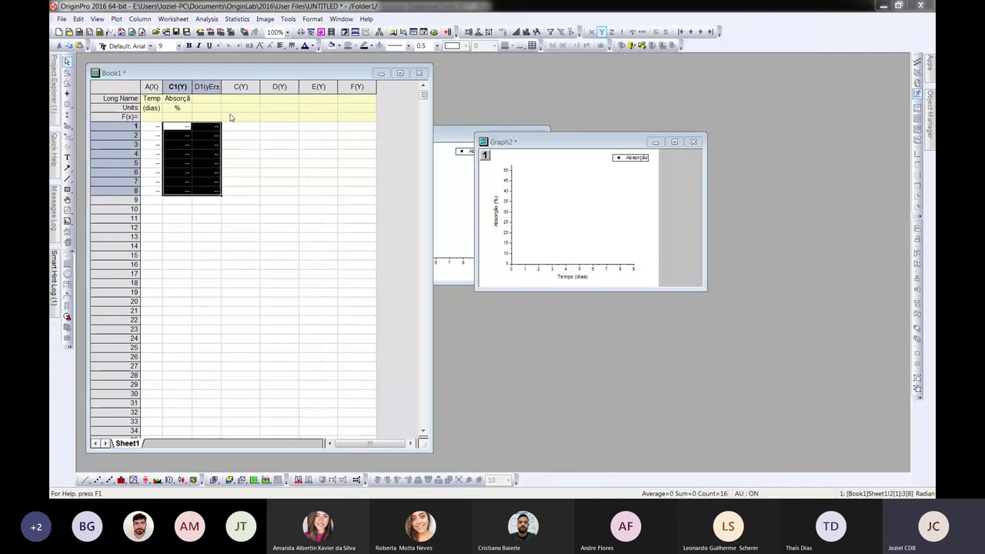
{"action": "left_click", "coordinate": [520, 168]}
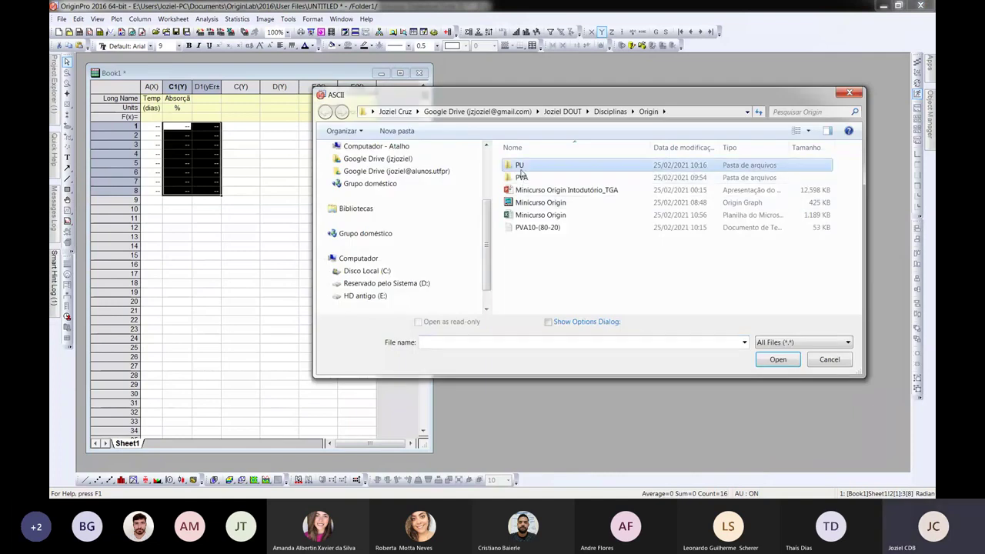
{"action": "left_click", "coordinate": [523, 179]}
{"action": "double_click", "coordinate": [523, 177]}
{"action": "left_click", "coordinate": [525, 177]}
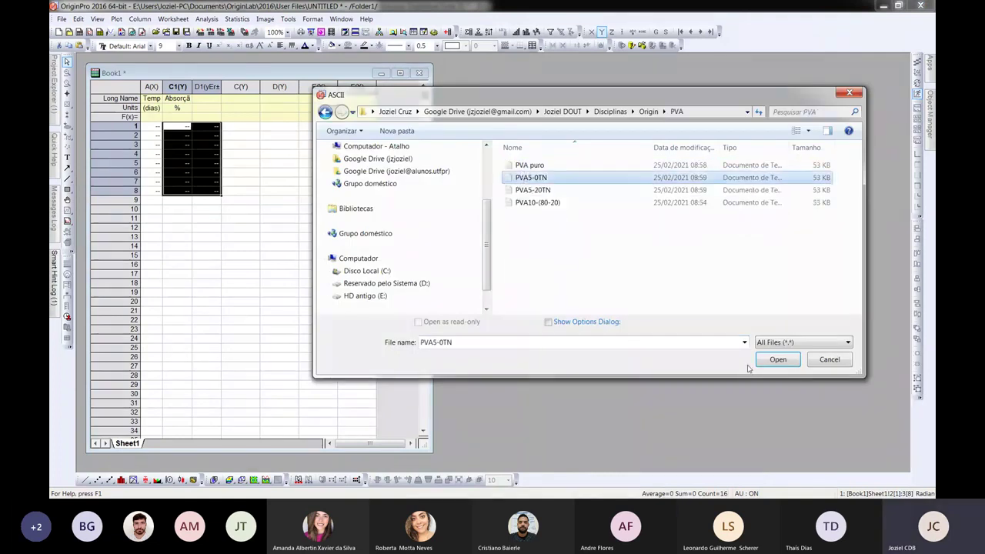
{"action": "left_click", "coordinate": [775, 360]}
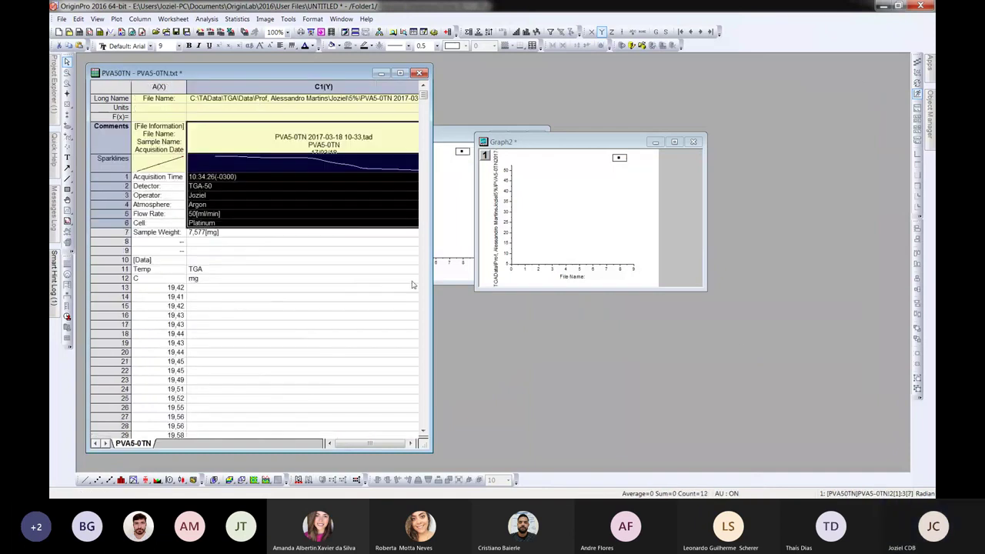
Step: Look through the imported temperature rows of the PVA5-0TN worksheet
{"action": "scroll", "coordinate": [301, 286], "scroll_direction": "down", "scroll_amount": 2}
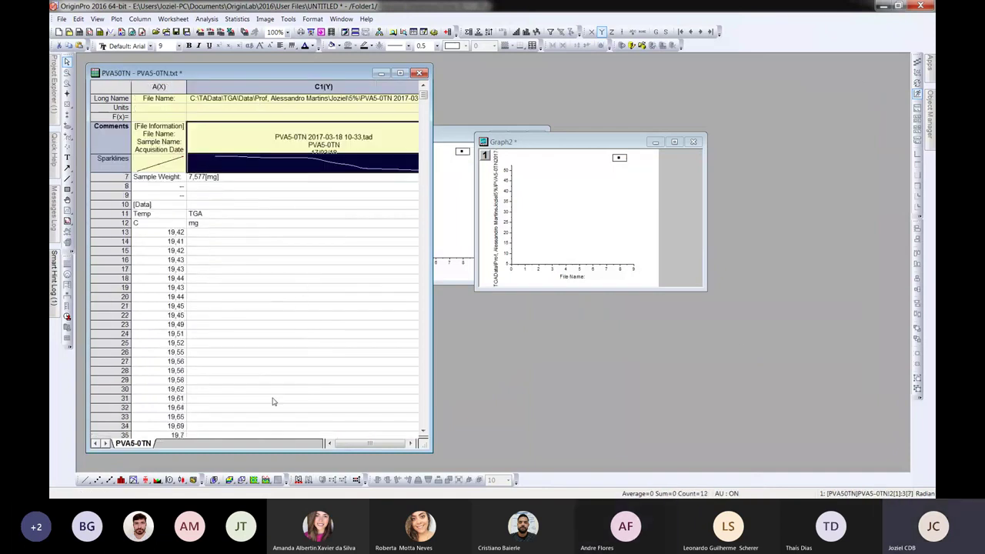
{"action": "scroll", "coordinate": [345, 407], "scroll_direction": "down", "scroll_amount": 7}
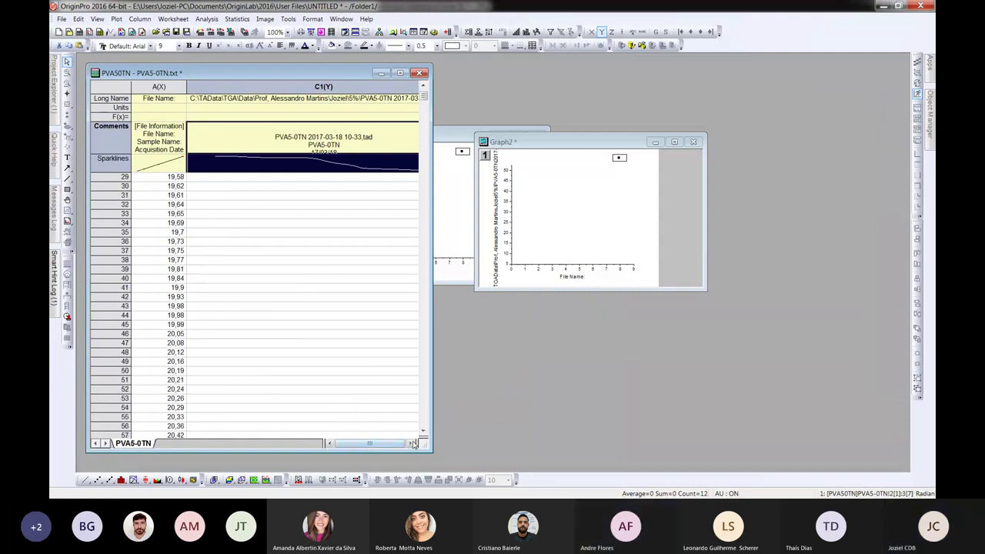
{"action": "scroll", "coordinate": [371, 308], "scroll_direction": "up", "scroll_amount": 1}
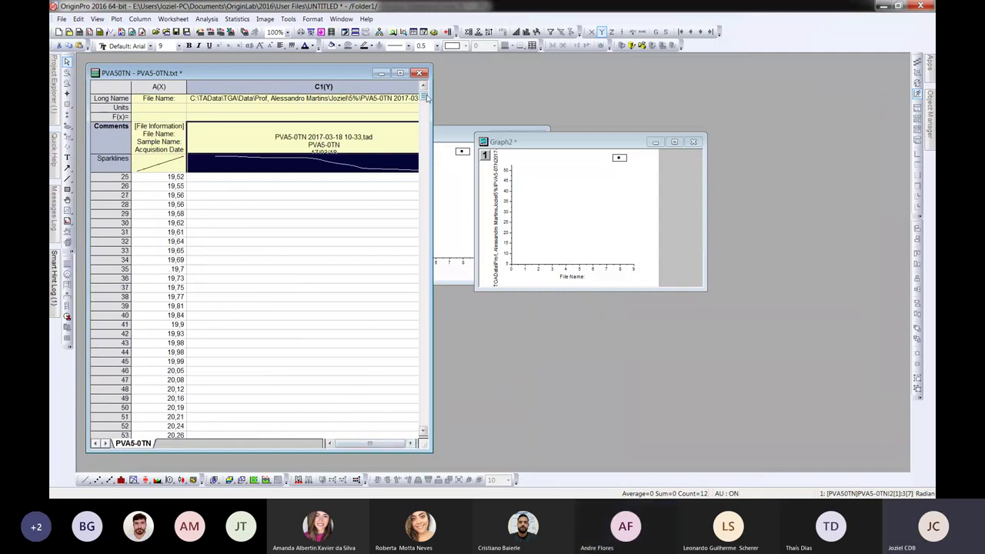
{"action": "mouse_move", "coordinate": [424, 97]}
{"action": "left_mouse_down"}
{"action": "mouse_move", "coordinate": [427, 128]}
{"action": "mouse_move", "coordinate": [425, 102]}
{"action": "left_mouse_up"}
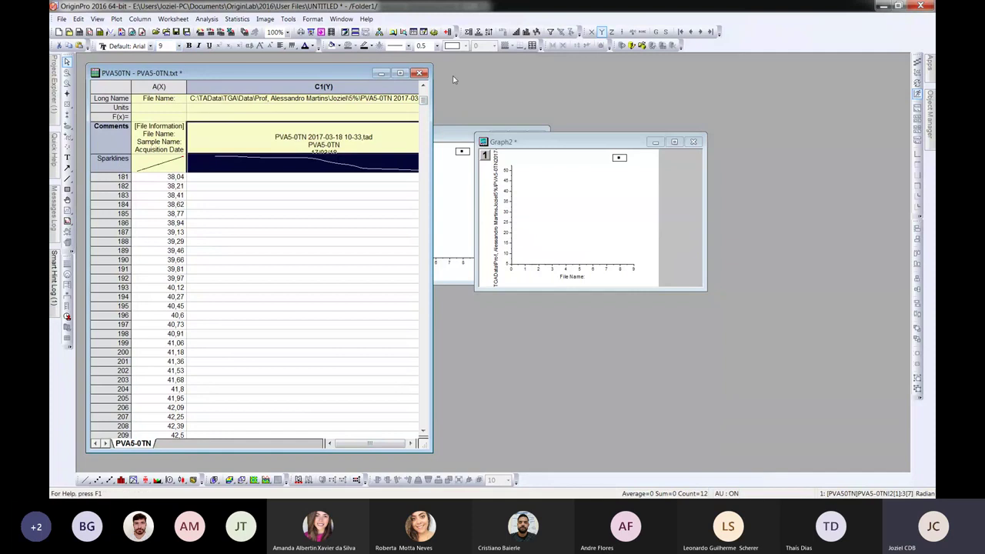
Step: Close and delete the PVA5-0TN workbook, and create a new empty workbook in a maximized window
{"action": "left_click", "coordinate": [420, 73]}
{"action": "left_click", "coordinate": [420, 276]}
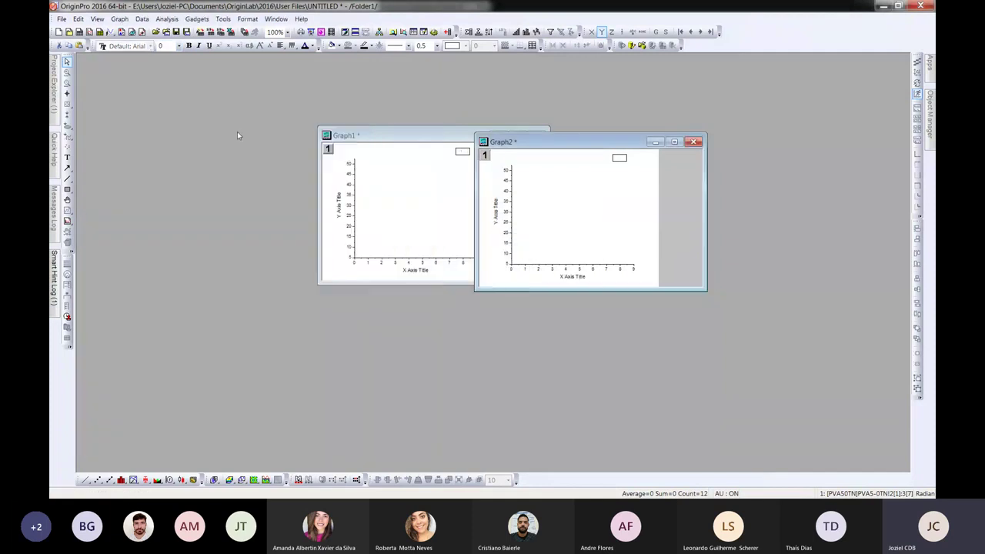
{"action": "left_click", "coordinate": [61, 19]}
{"action": "left_click", "coordinate": [207, 114]}
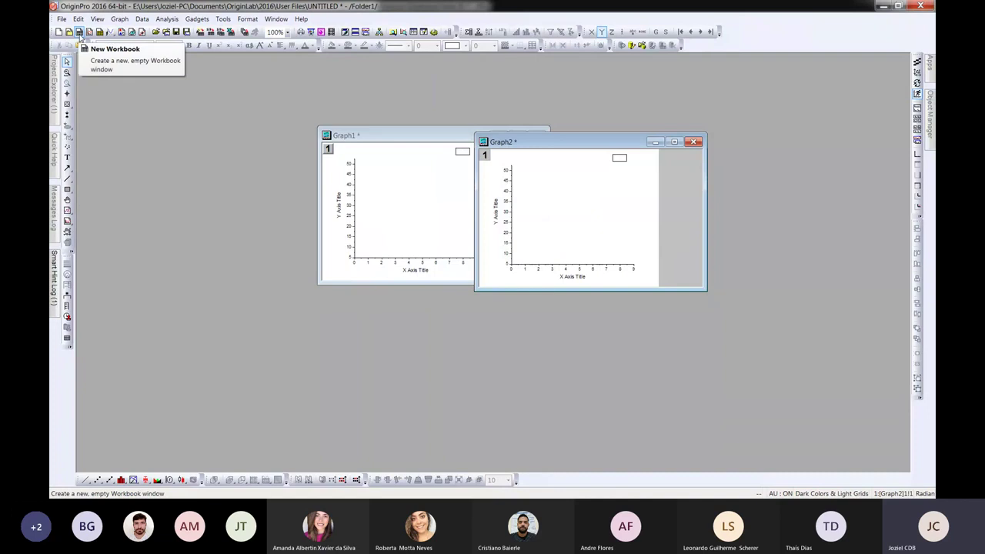
{"action": "left_click", "coordinate": [79, 33]}
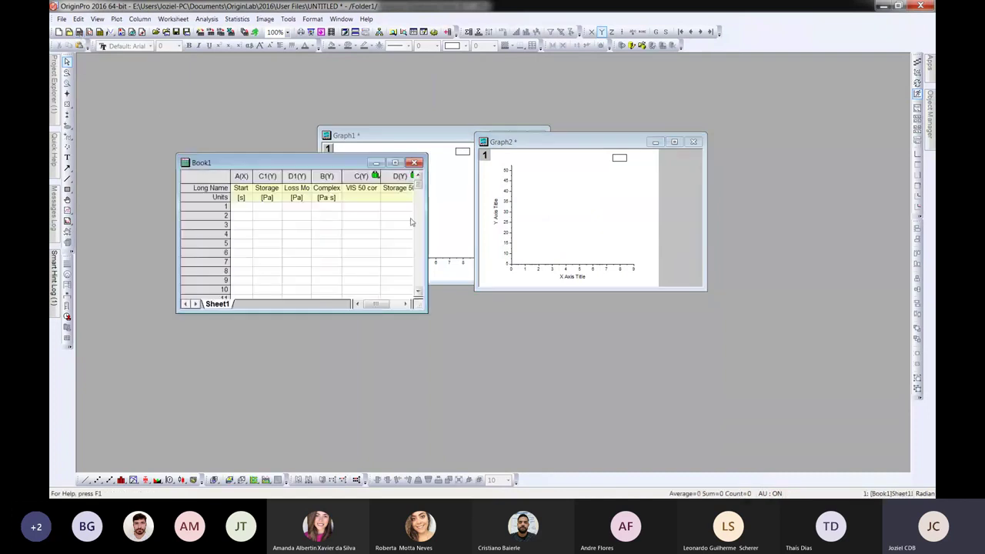
{"action": "left_click", "coordinate": [395, 162]}
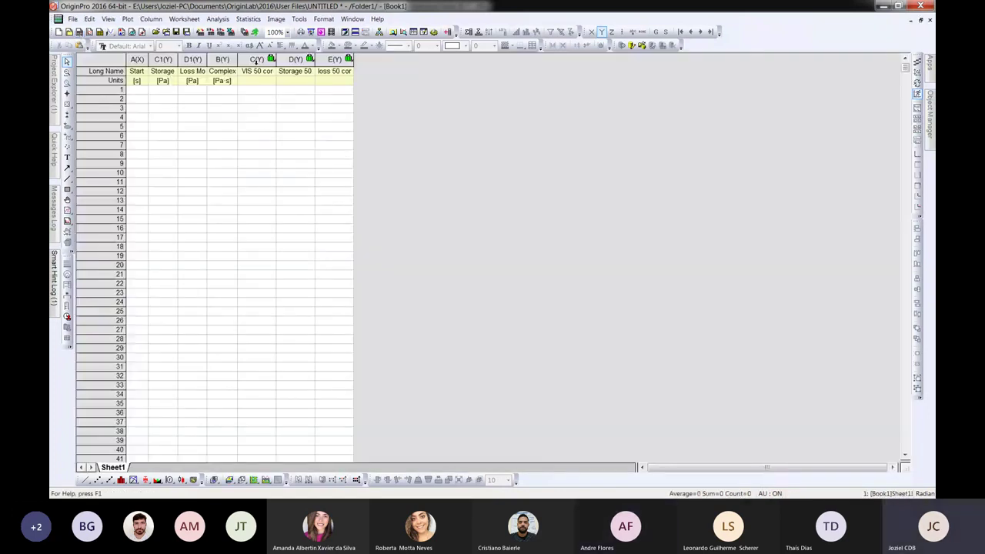
Step: Delete columns C(Y), D(Y) and E(Y) from the new workbook
{"action": "left_click_drag", "start_coordinate": [256, 59], "coordinate": [337, 59]}
{"action": "right_click", "coordinate": [339, 59]}
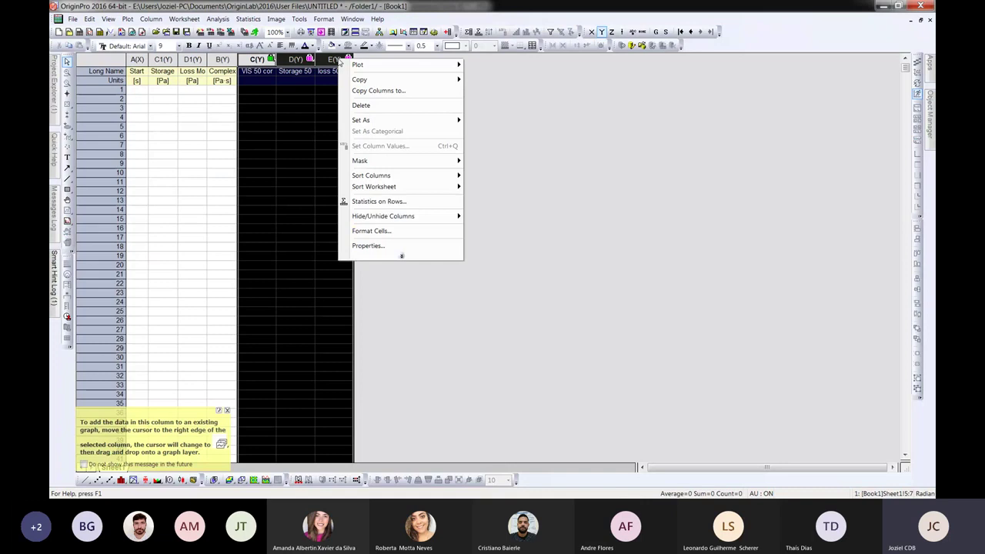
{"action": "left_click", "coordinate": [361, 105]}
{"action": "key", "text": "Return"}
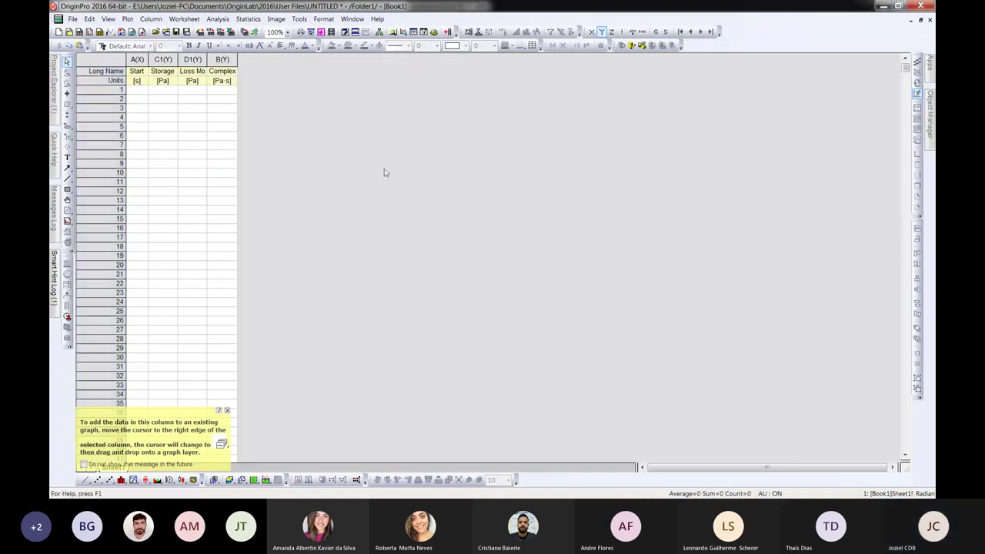
Step: Clear the long names and units of columns A(X), C1(Y), D1(Y) and B(Y)
{"action": "left_click_drag", "start_coordinate": [136, 70], "coordinate": [216, 85]}
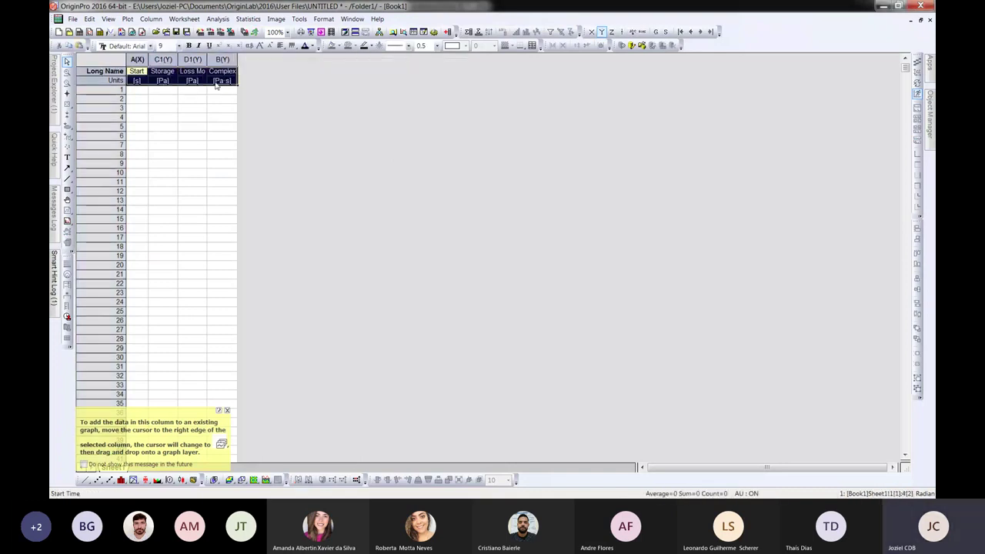
{"action": "left_click", "coordinate": [73, 18]}
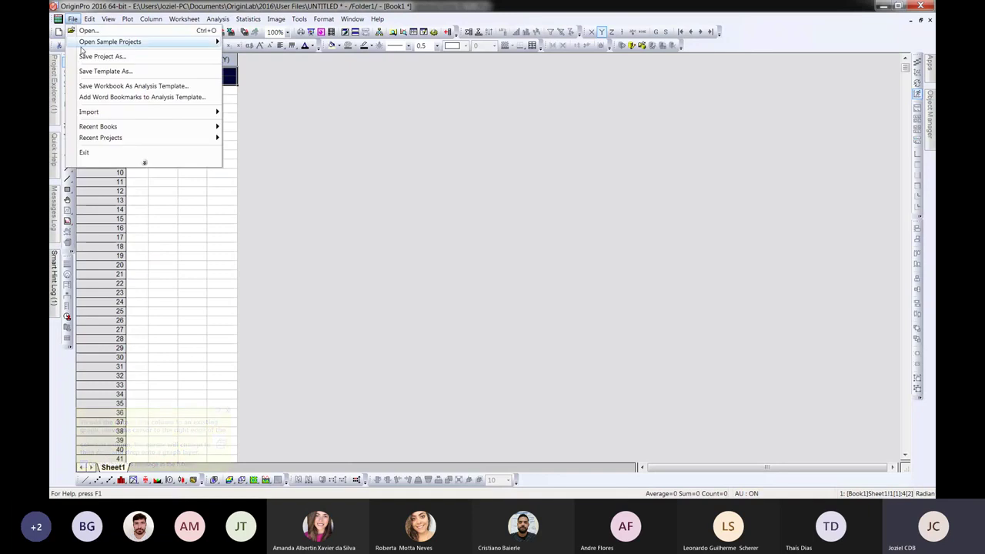
{"action": "mouse_move", "coordinate": [208, 111]}
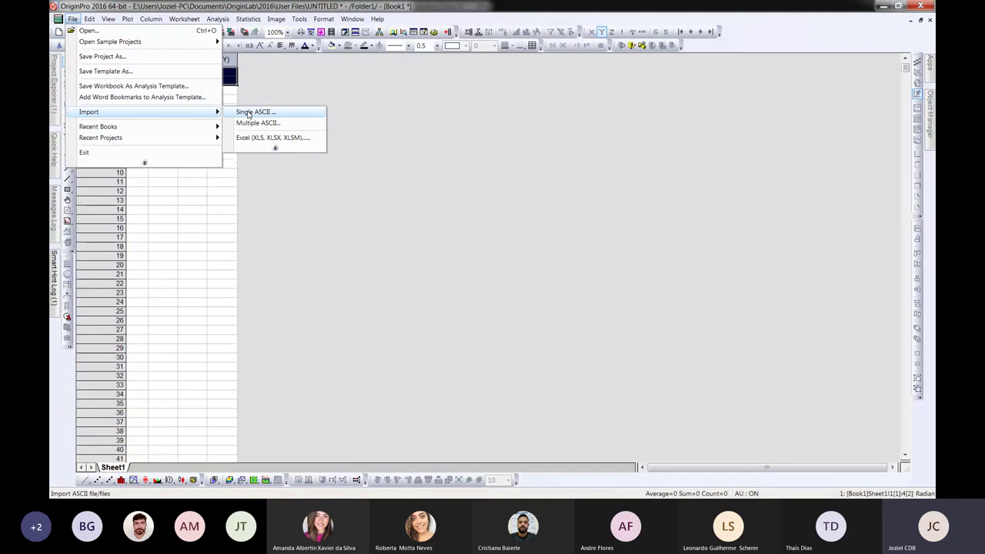
{"action": "mouse_move", "coordinate": [154, 127]}
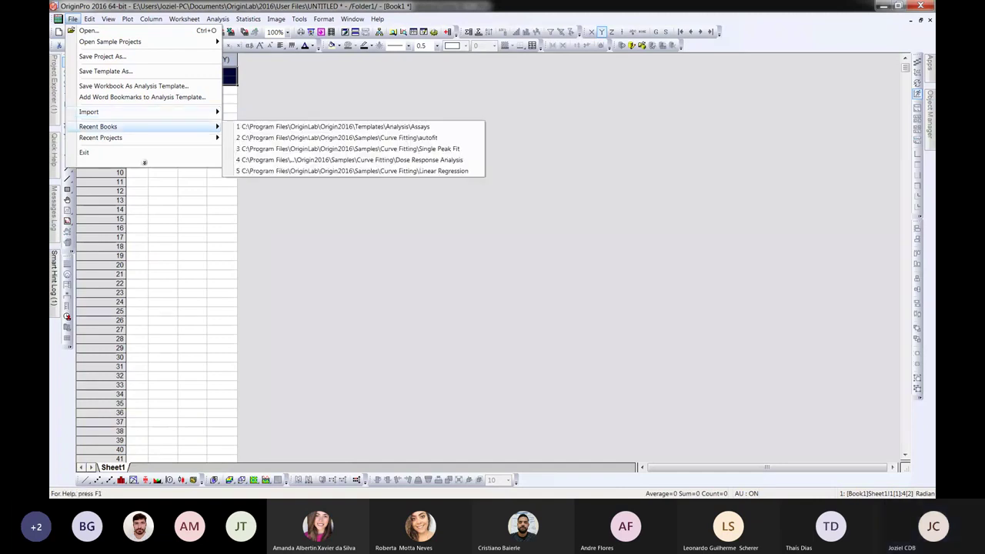
{"action": "key", "text": "Escape"}
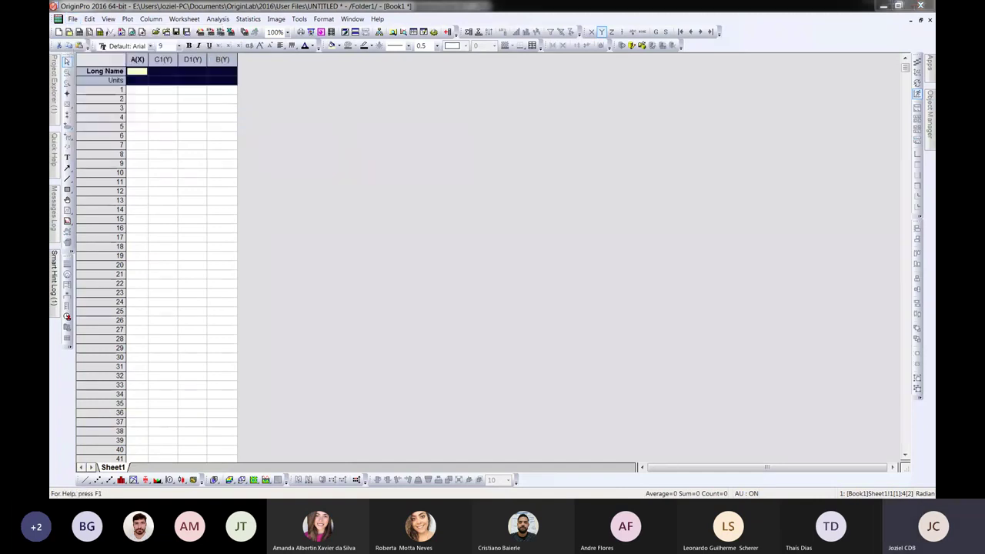
Step: Switch to Windows Explorer and open the text file PVA5-0TN from the Disciplinas > Origin > PVA folder on the first Google Drive
{"action": "key", "text": "alt+Tab"}
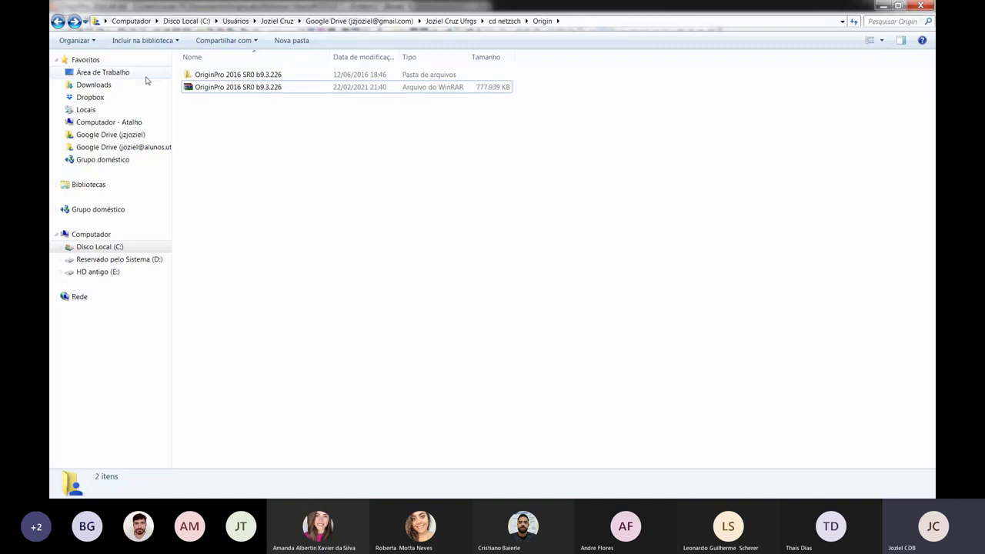
{"action": "left_click", "coordinate": [112, 135]}
{"action": "double_click", "coordinate": [408, 97]}
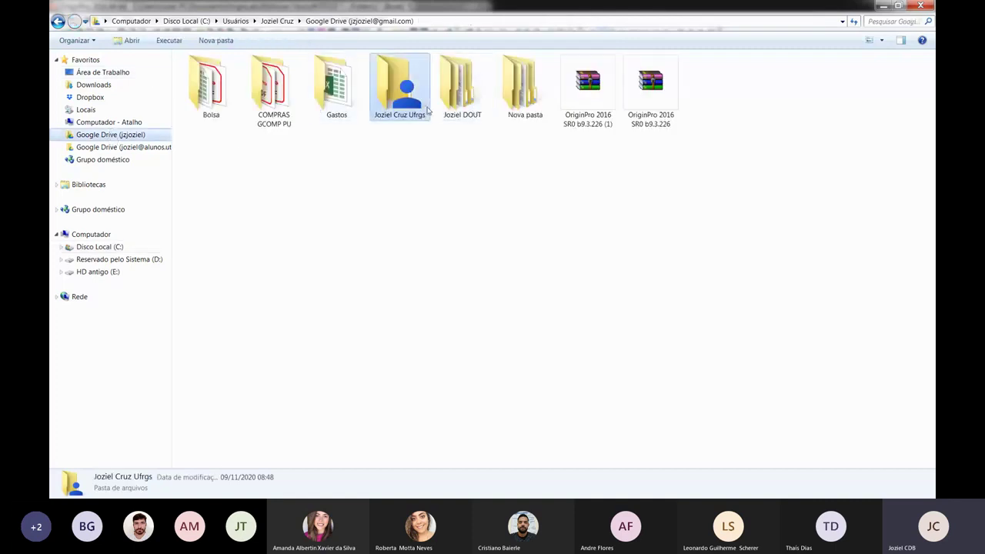
{"action": "left_click", "coordinate": [277, 139]}
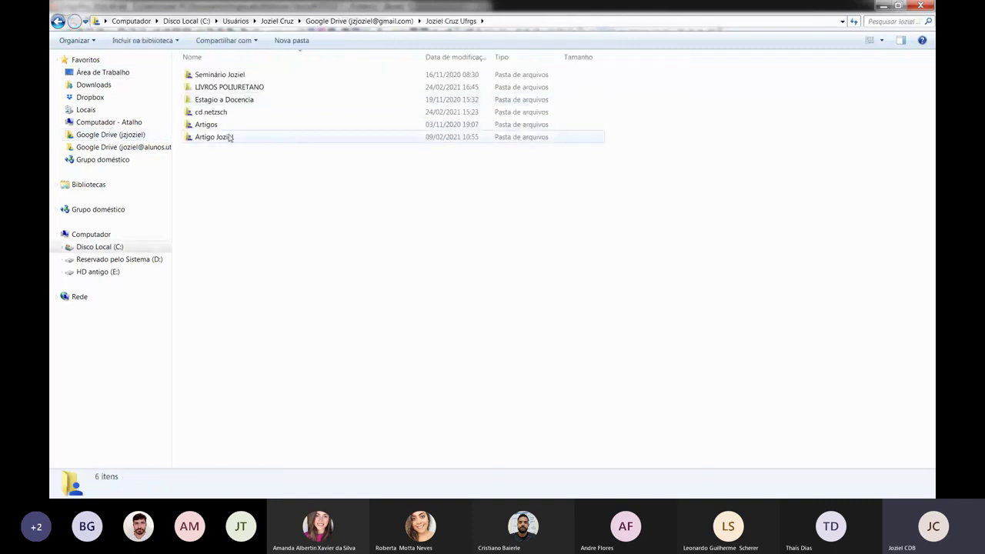
{"action": "left_click", "coordinate": [57, 21]}
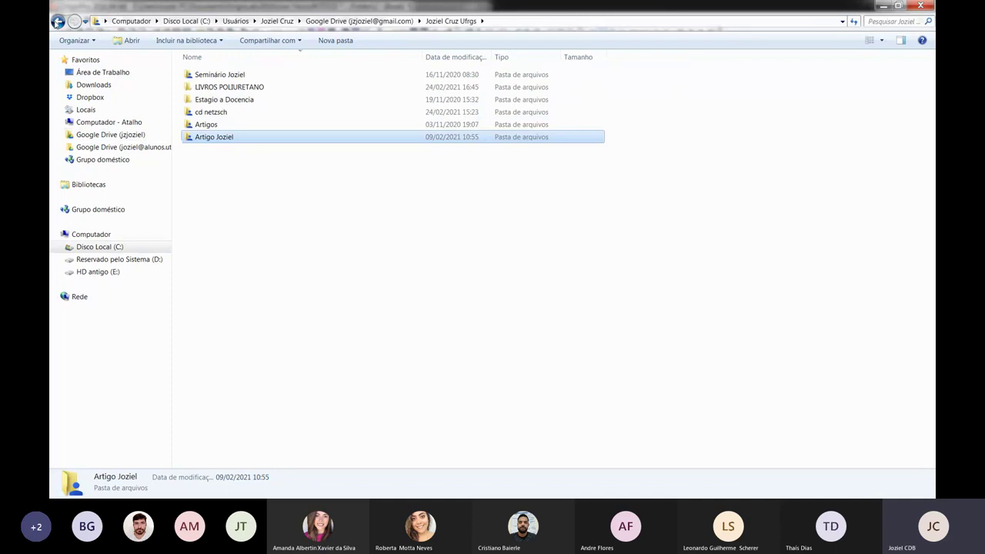
{"action": "double_click", "coordinate": [468, 107]}
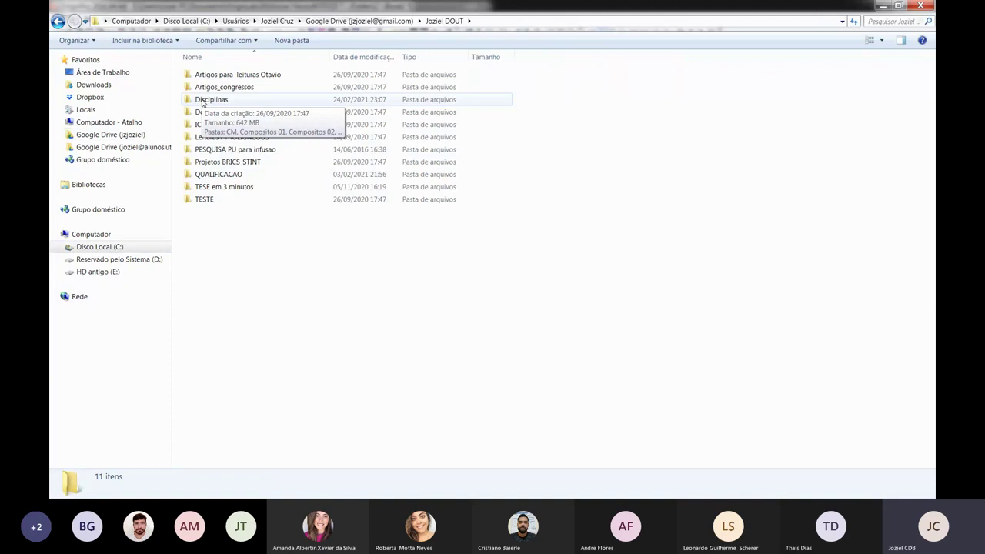
{"action": "double_click", "coordinate": [202, 100]}
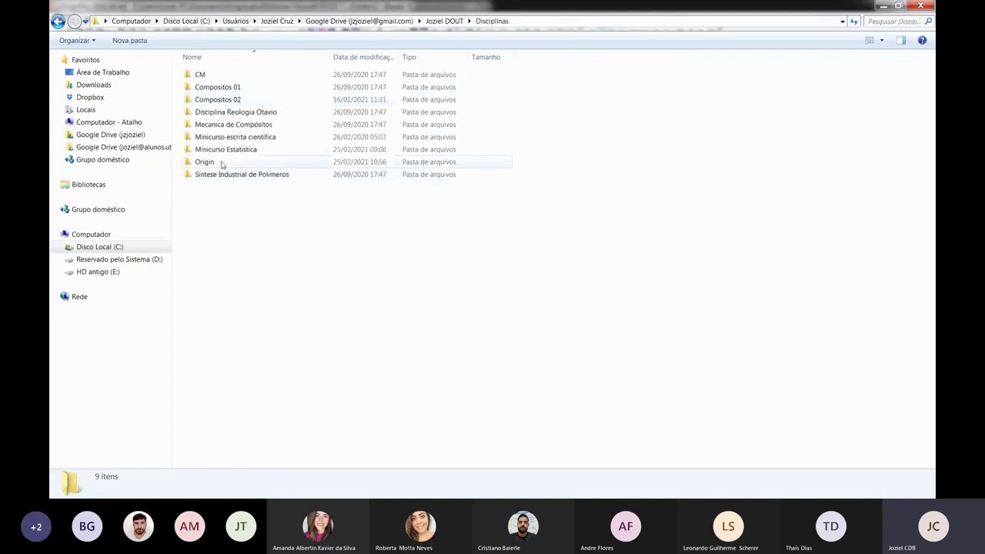
{"action": "left_click", "coordinate": [222, 163]}
{"action": "double_click", "coordinate": [222, 163]}
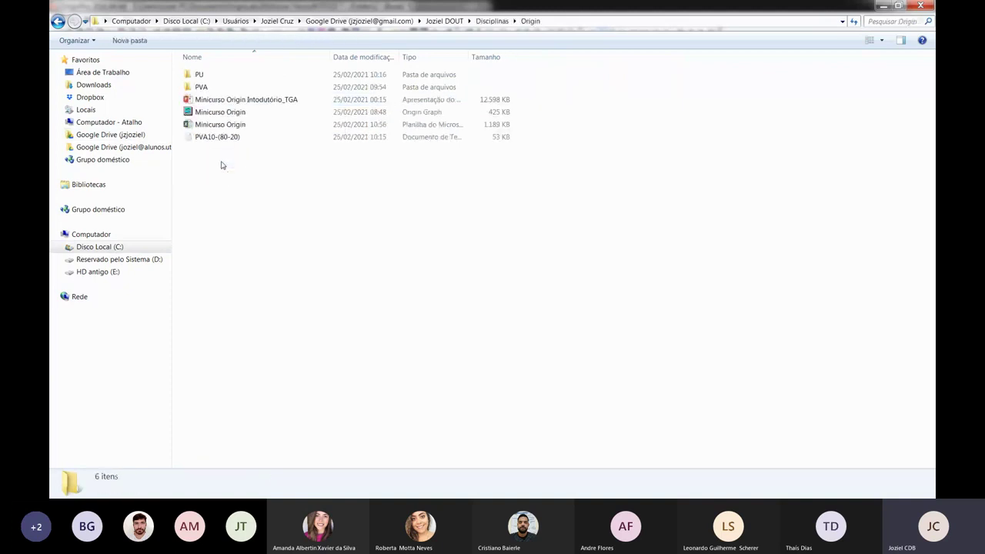
{"action": "double_click", "coordinate": [202, 86]}
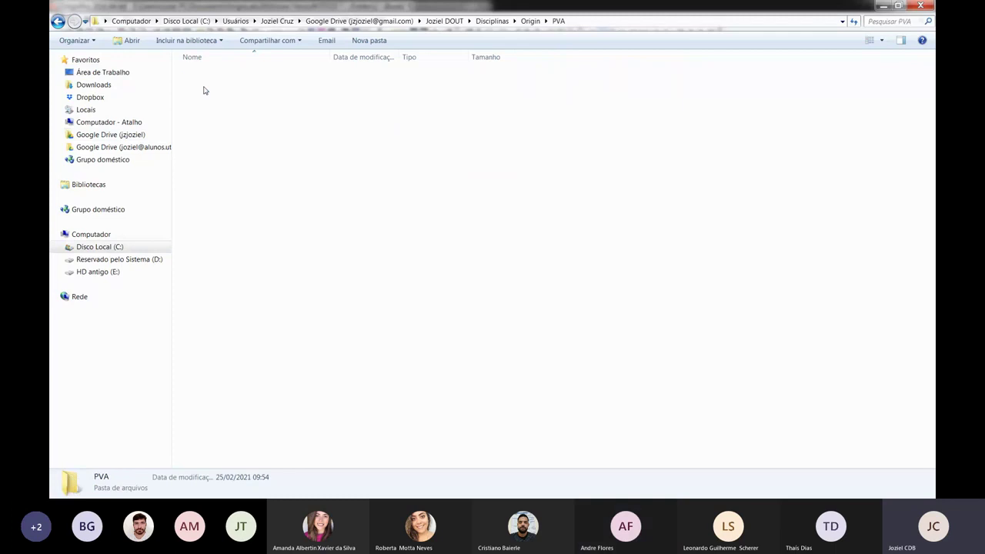
{"action": "double_click", "coordinate": [219, 87]}
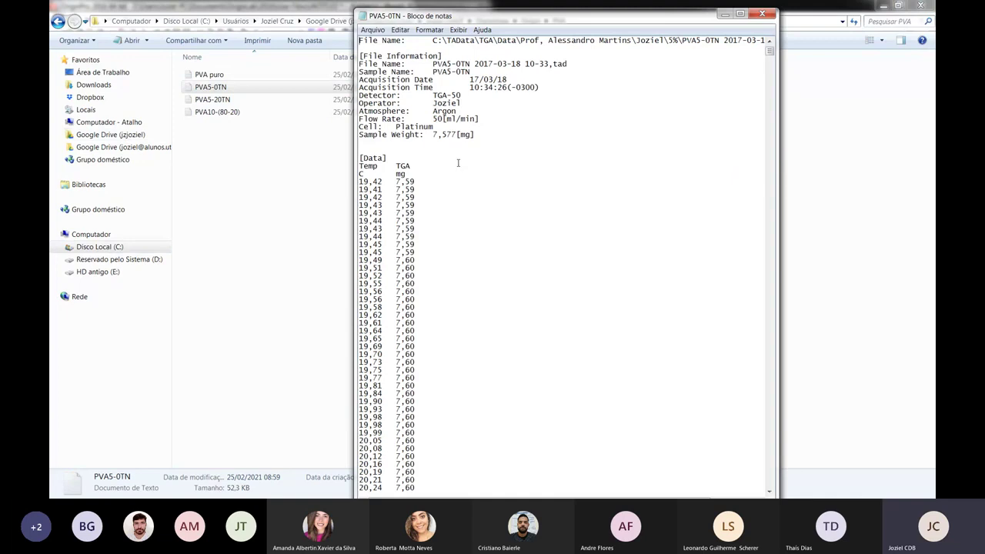
Step: Copy all Temp and TGA data rows from the text file and paste them into the Origin worksheet starting at row 1 of A(X)
{"action": "scroll", "coordinate": [452, 172], "scroll_direction": "down", "scroll_amount": 1}
{"action": "scroll", "coordinate": [451, 180], "scroll_direction": "up", "scroll_amount": 1}
{"action": "scroll", "coordinate": [430, 191], "scroll_direction": "down", "scroll_amount": 1}
{"action": "scroll", "coordinate": [414, 199], "scroll_direction": "up", "scroll_amount": 1}
{"action": "left_click_drag", "start_coordinate": [360, 181], "coordinate": [420, 210]}
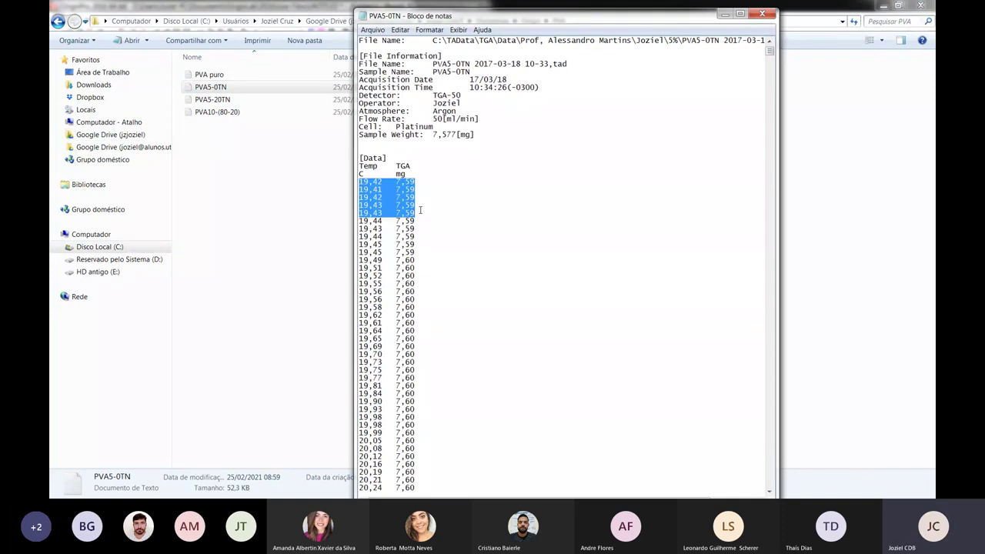
{"action": "key", "text": "ctrl+shift+End"}
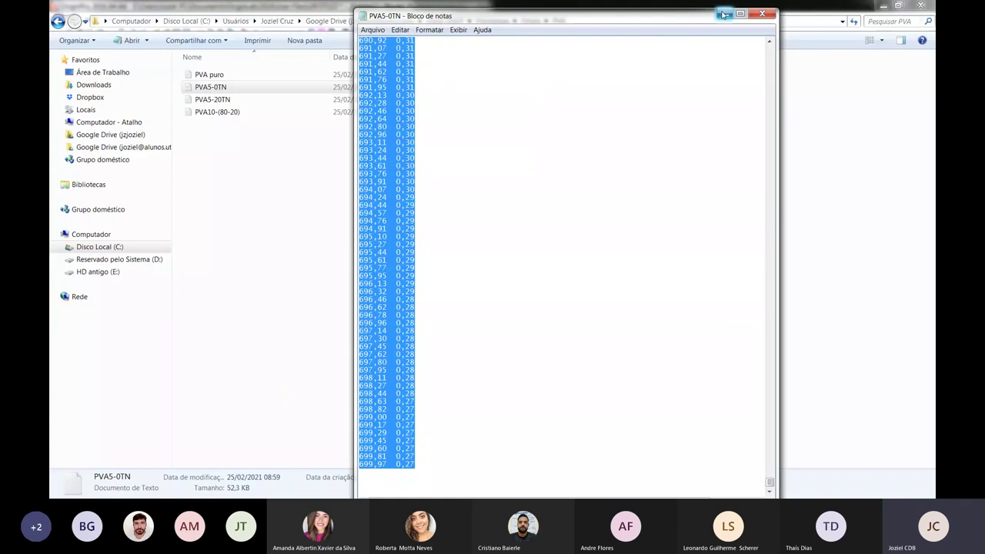
{"action": "left_click", "coordinate": [883, 5]}
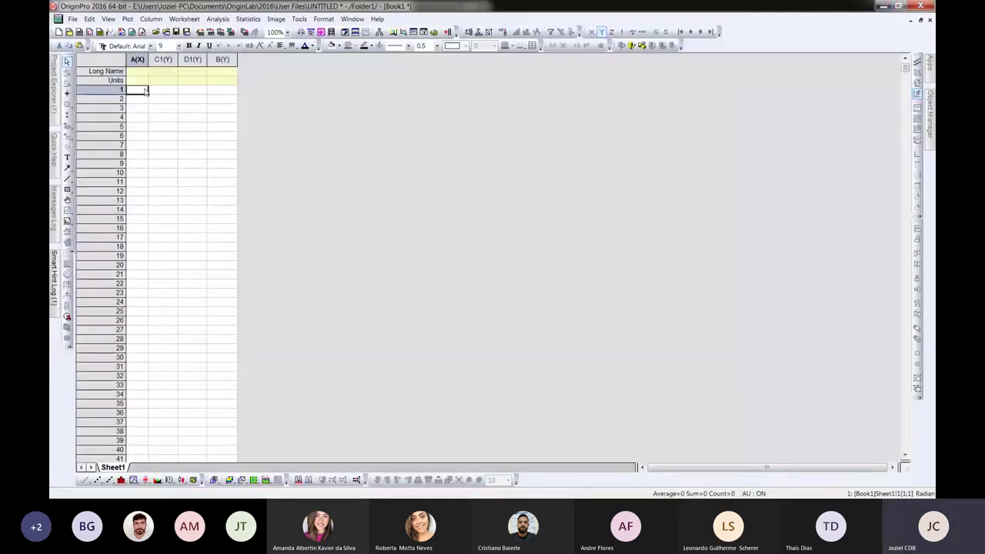
{"action": "key", "text": "ctrl+v"}
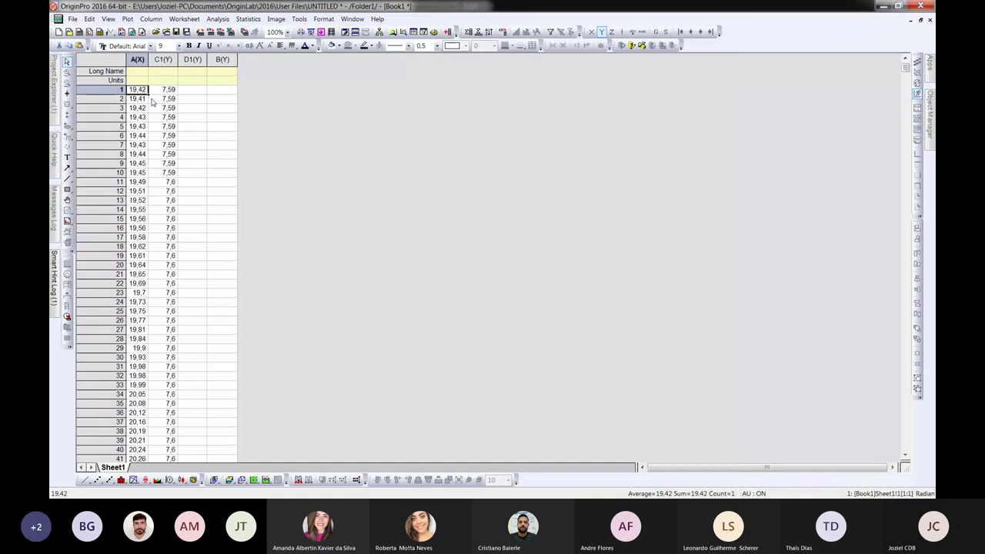
Step: Import the text file PVA5-20TN from the PVA folder into the worksheet as a single ASCII file
{"action": "left_click", "coordinate": [73, 19]}
{"action": "mouse_move", "coordinate": [89, 112]}
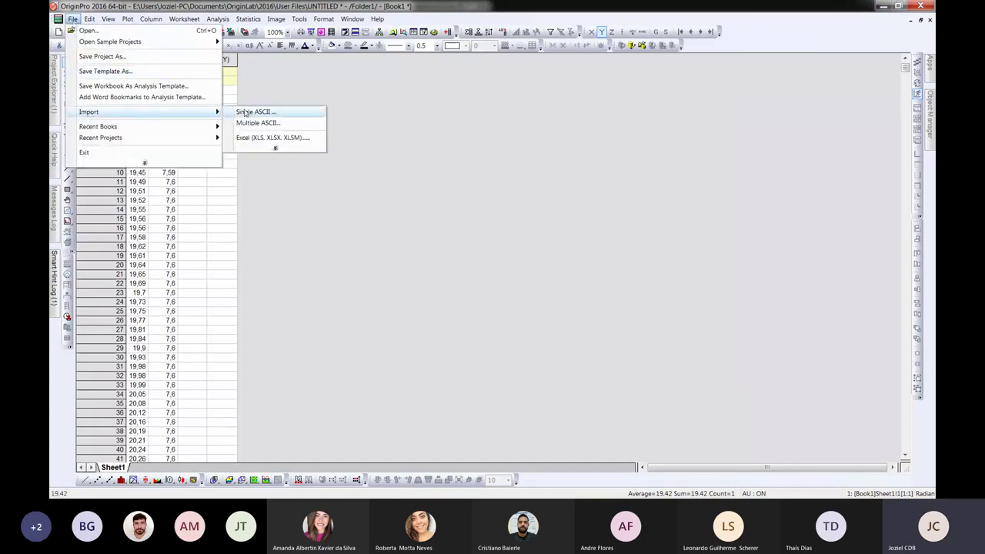
{"action": "left_click", "coordinate": [251, 112]}
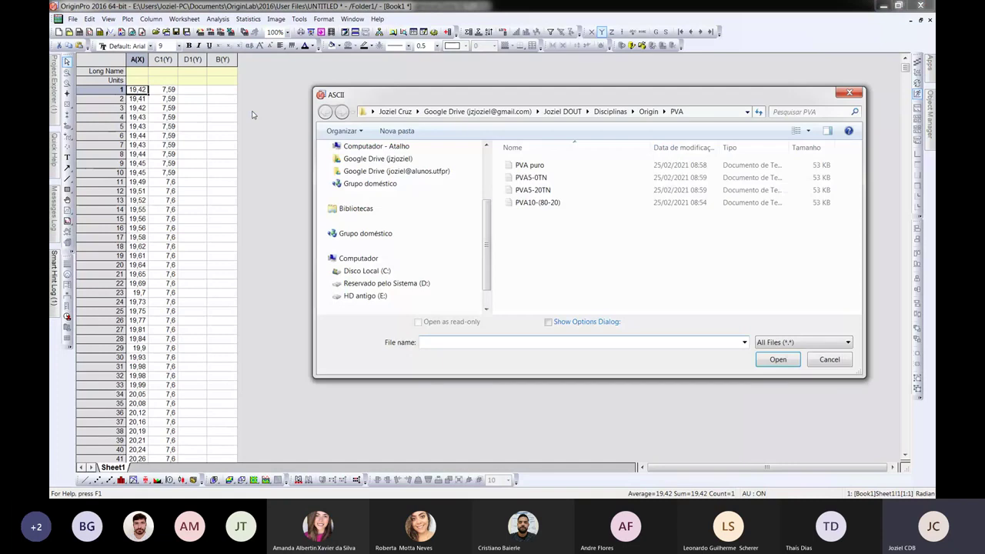
{"action": "left_click", "coordinate": [528, 191]}
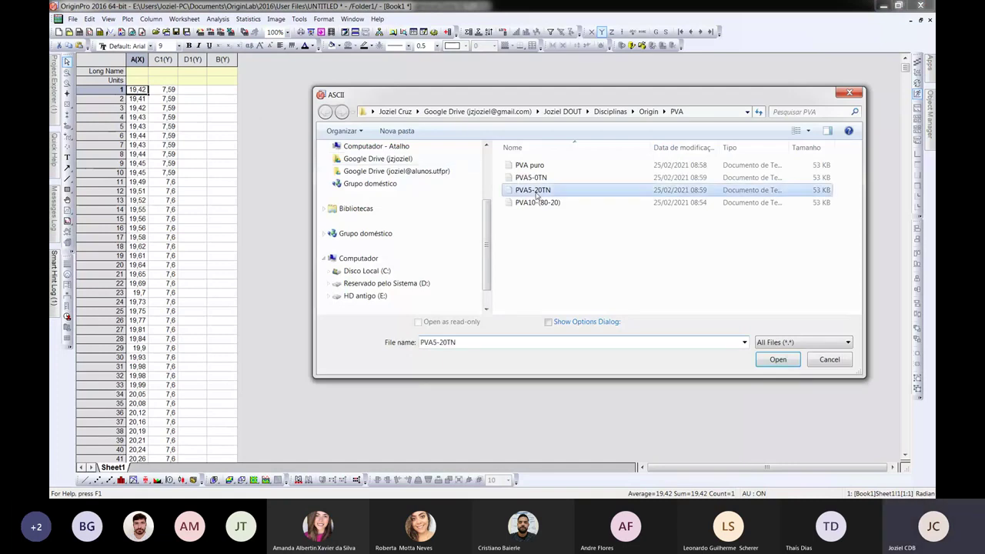
{"action": "left_click", "coordinate": [778, 360]}
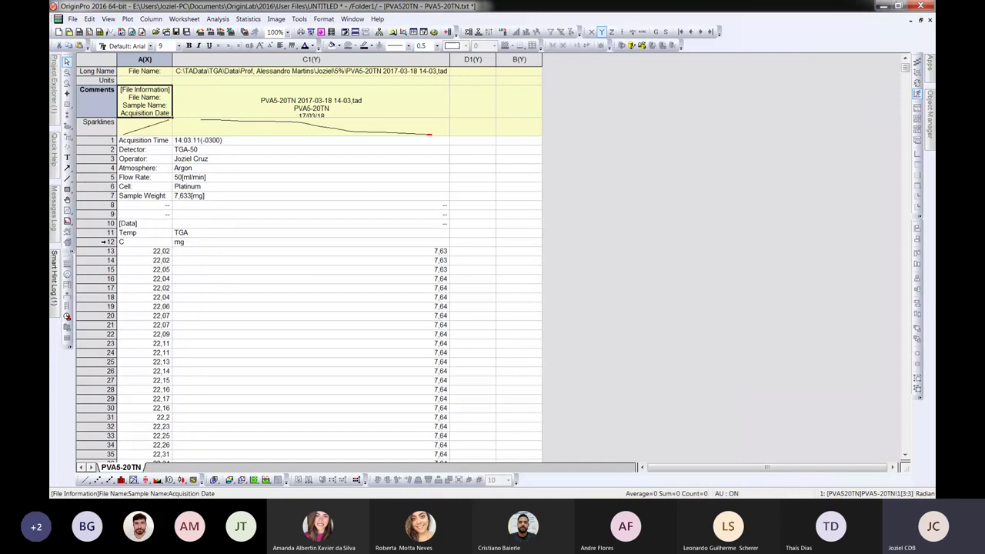
Step: Delete header rows 1 to 12 above the numeric data in the PVA5-20TN worksheet
{"action": "left_click_drag", "start_coordinate": [109, 241], "coordinate": [110, 139]}
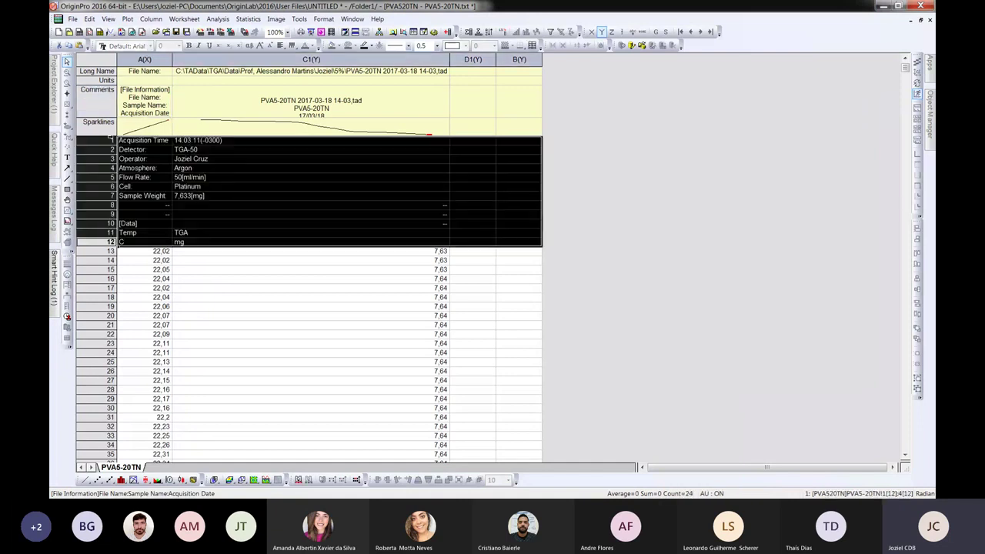
{"action": "right_click", "coordinate": [93, 150]}
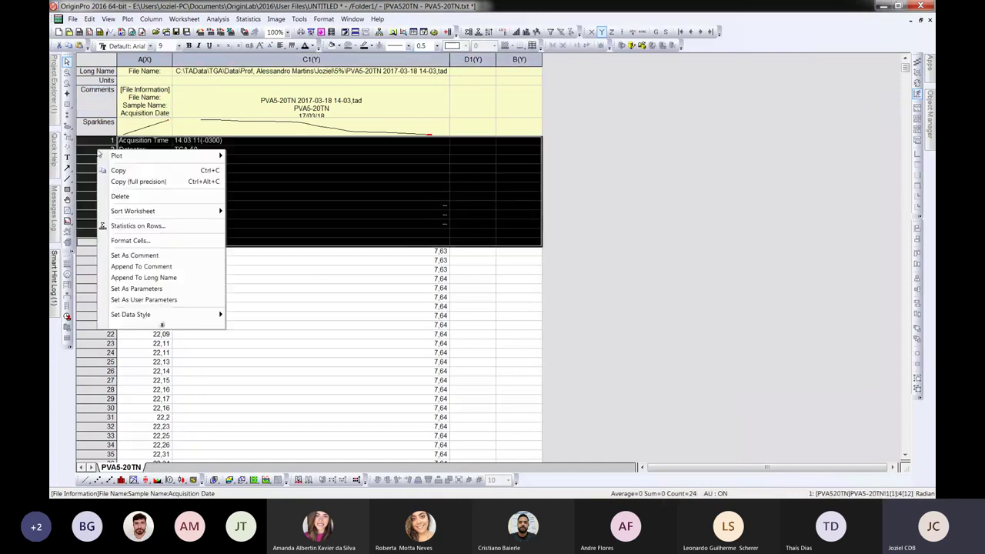
{"action": "left_click", "coordinate": [119, 197]}
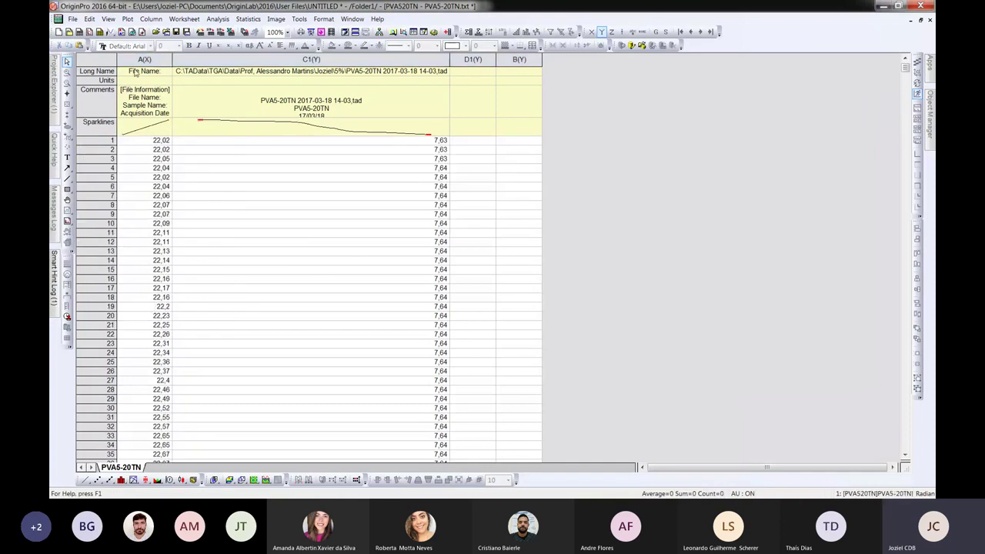
Step: Plot columns A(X) and C1(Y) of the PVA5-20TN worksheet as a line graph
{"action": "left_click_drag", "start_coordinate": [137, 73], "coordinate": [302, 80]}
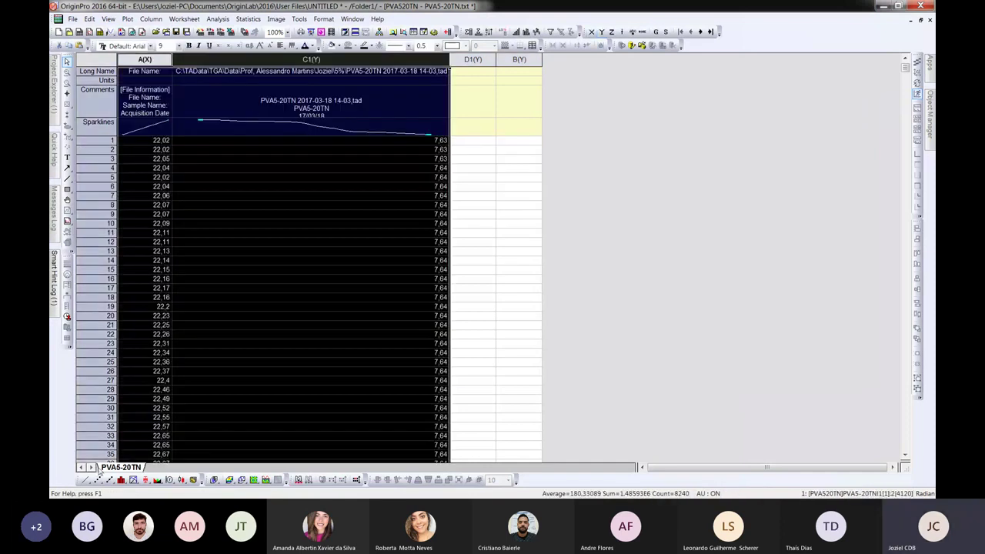
{"action": "left_click", "coordinate": [86, 480]}
{"action": "left_click", "coordinate": [87, 480]}
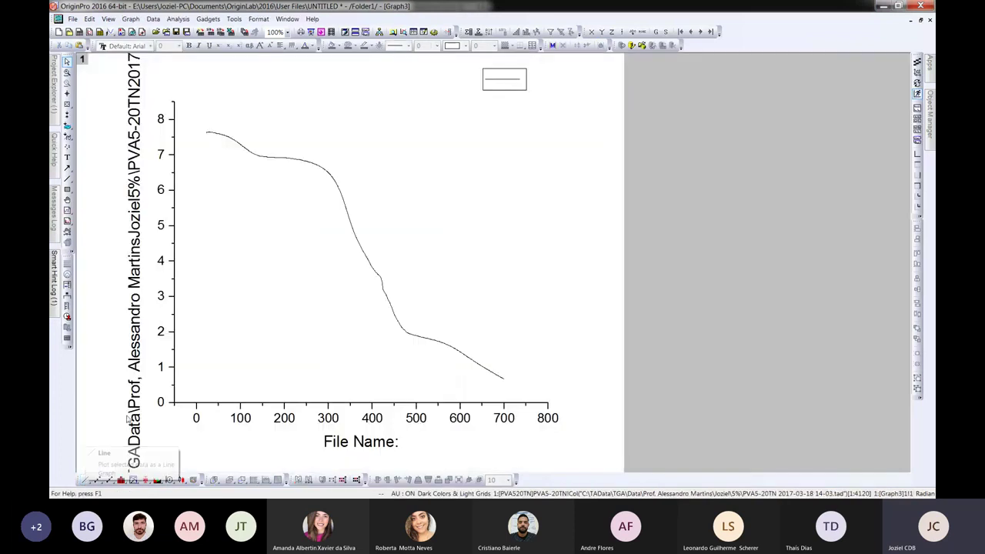
Step: Delete the Y axis title from the new line graph and restore its window to normal size
{"action": "left_click", "coordinate": [135, 456]}
{"action": "key", "text": "Delete"}
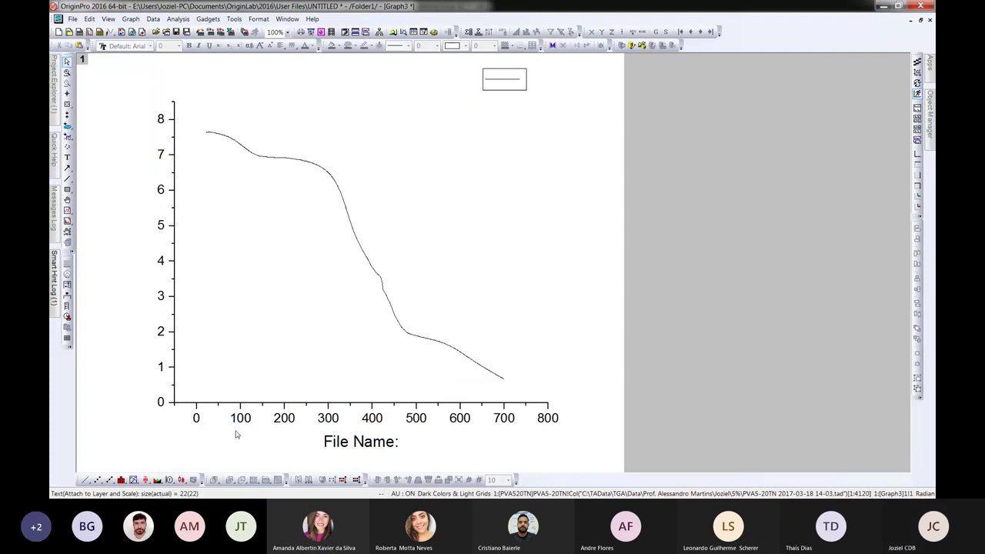
{"action": "left_click", "coordinate": [920, 21]}
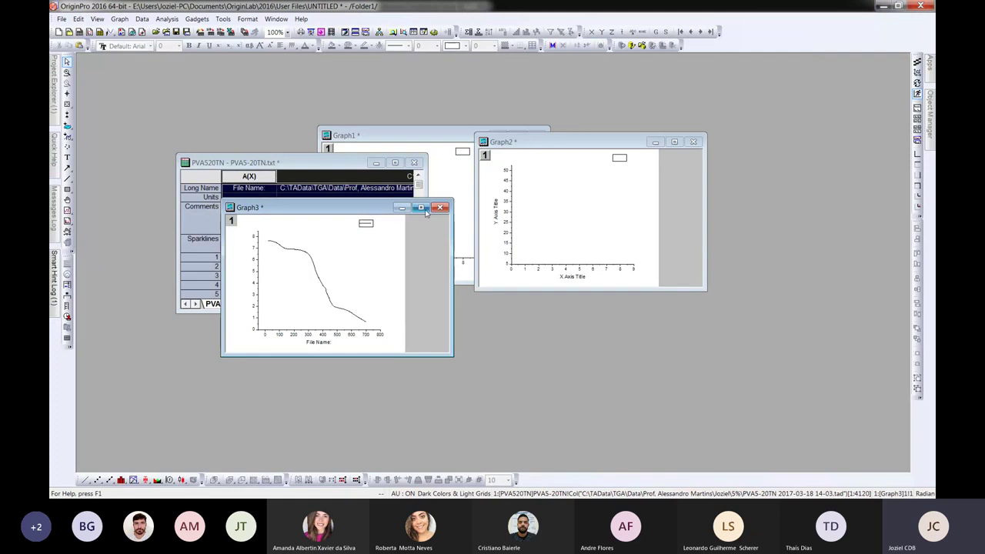
Step: Move the Graph3 window away from the PVA5-20TN worksheet so it no longer covers the data
{"action": "left_click", "coordinate": [421, 208]}
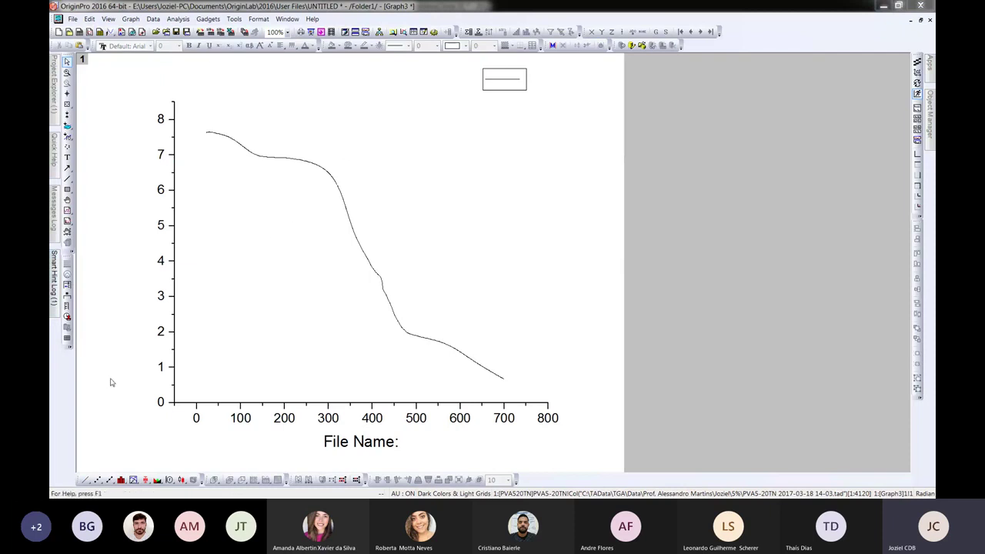
{"action": "left_click", "coordinate": [918, 23]}
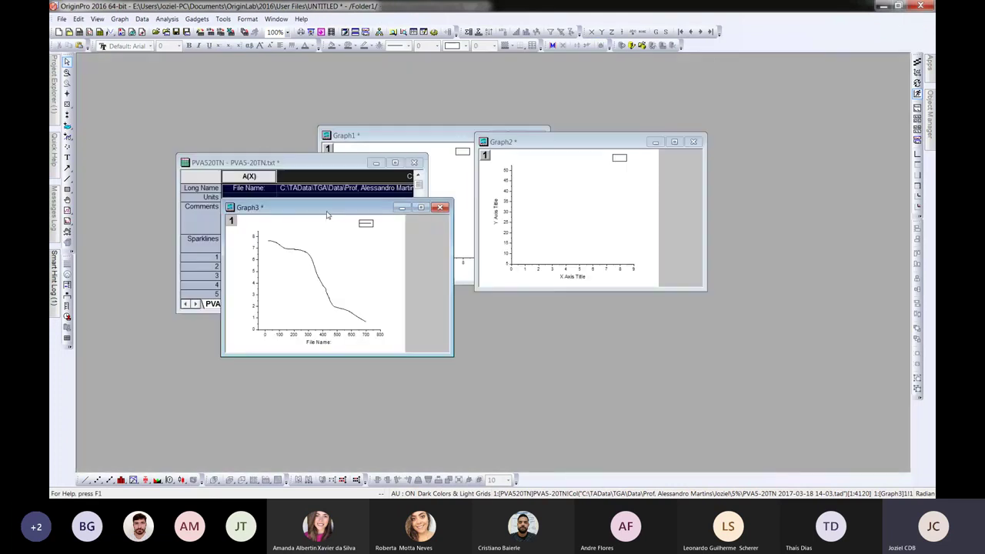
{"action": "left_click_drag", "start_coordinate": [327, 216], "coordinate": [635, 192]}
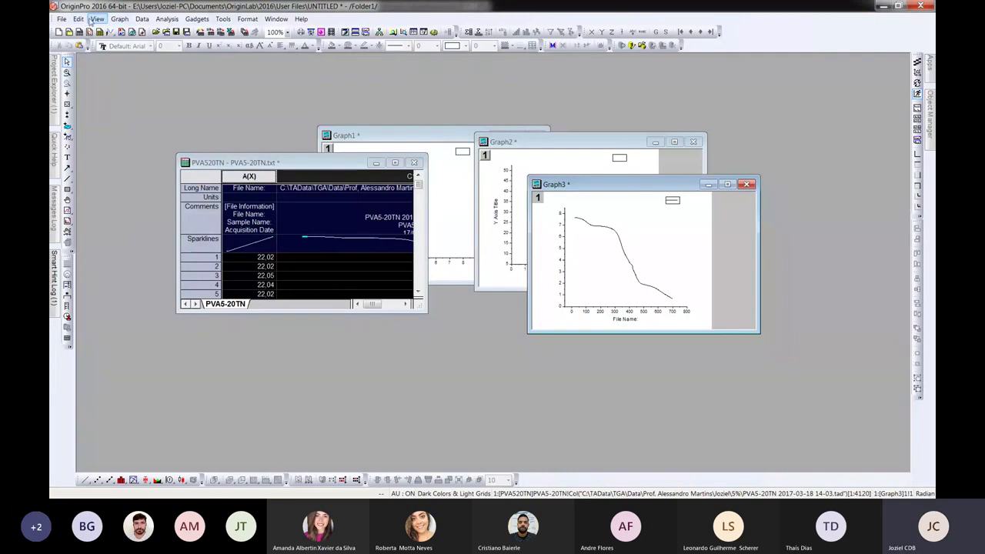
{"action": "left_click", "coordinate": [119, 19]}
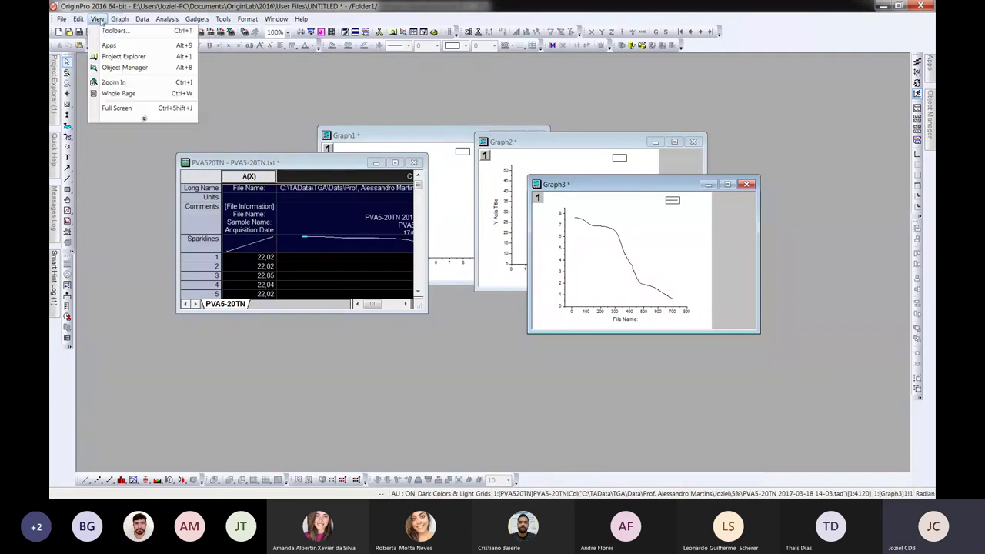
{"action": "left_click", "coordinate": [96, 19]}
{"action": "left_click", "coordinate": [119, 19]}
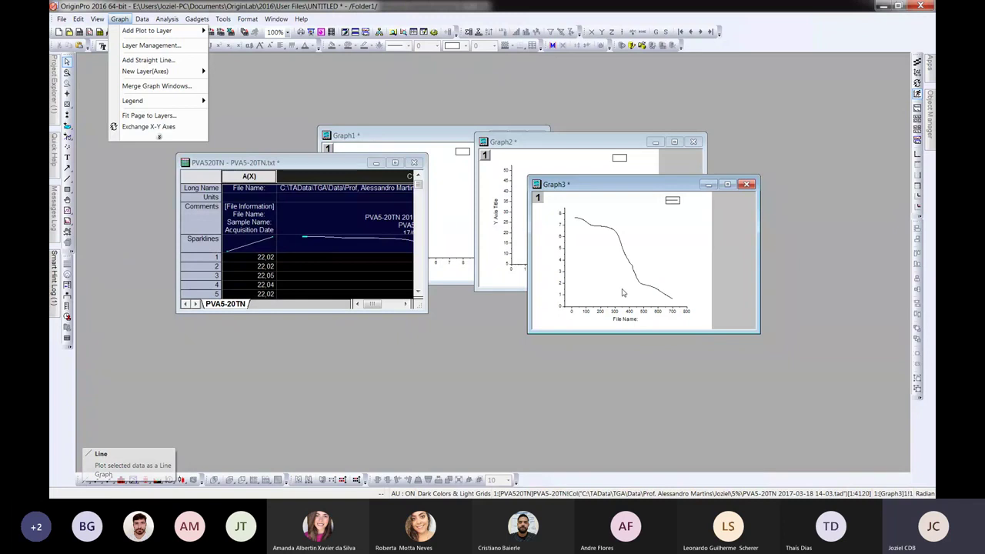
Step: Maximize the Graph3 window and set its X axis scale to run from 0 to 600
{"action": "left_click", "coordinate": [727, 185]}
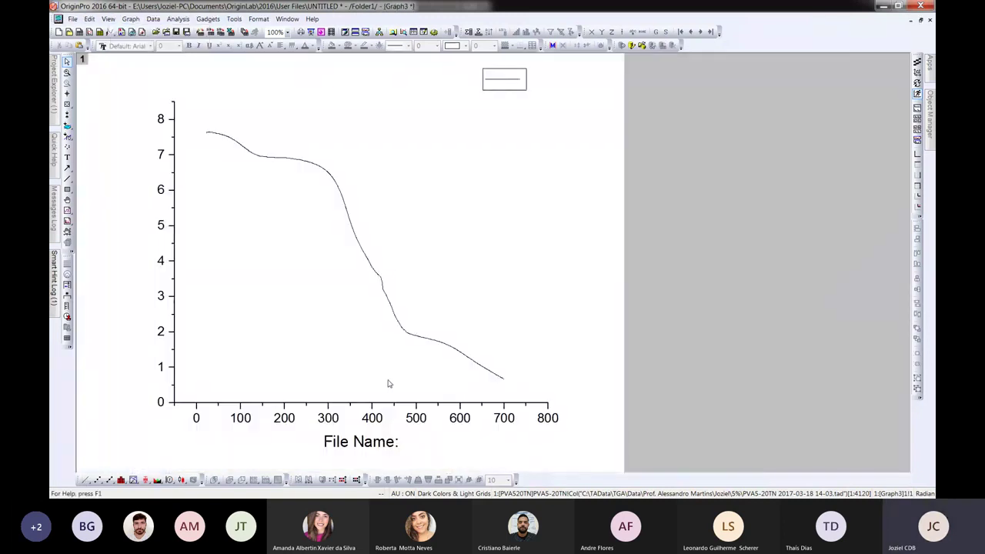
{"action": "left_click", "coordinate": [382, 418]}
{"action": "double_click", "coordinate": [374, 417]}
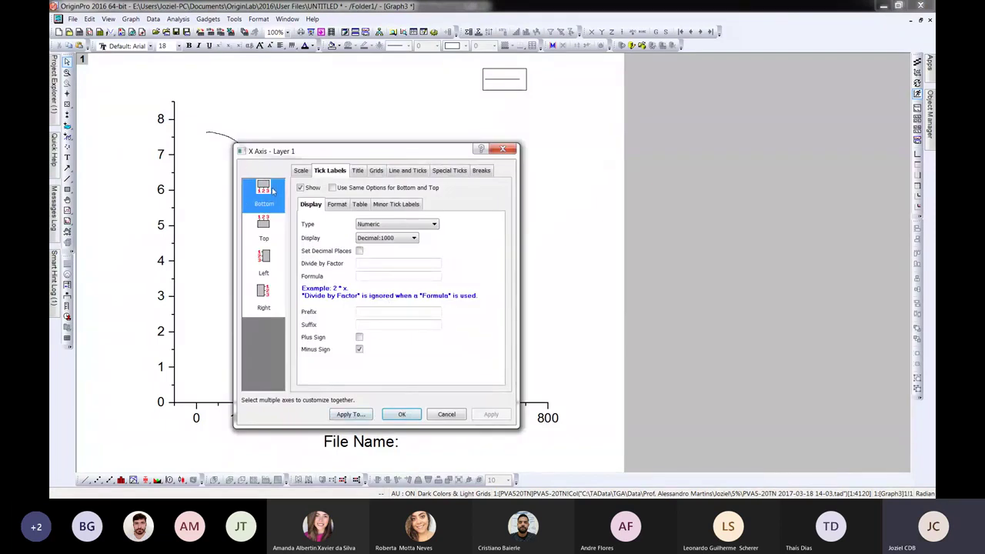
{"action": "left_click_drag", "start_coordinate": [360, 154], "coordinate": [687, 113]}
{"action": "left_click", "coordinate": [647, 126]}
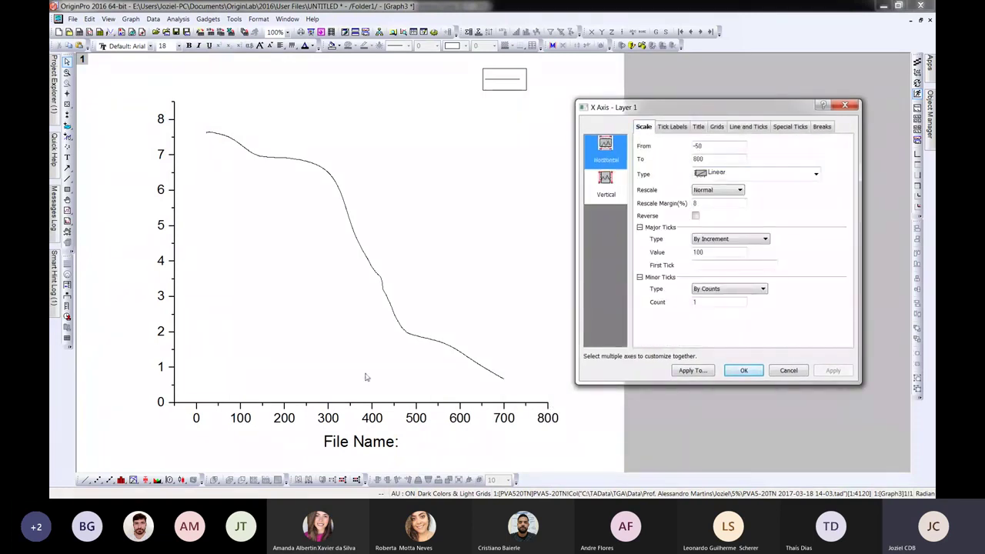
{"action": "left_click", "coordinate": [658, 145]}
{"action": "type", "text": "0"}
{"action": "left_click", "coordinate": [714, 159]}
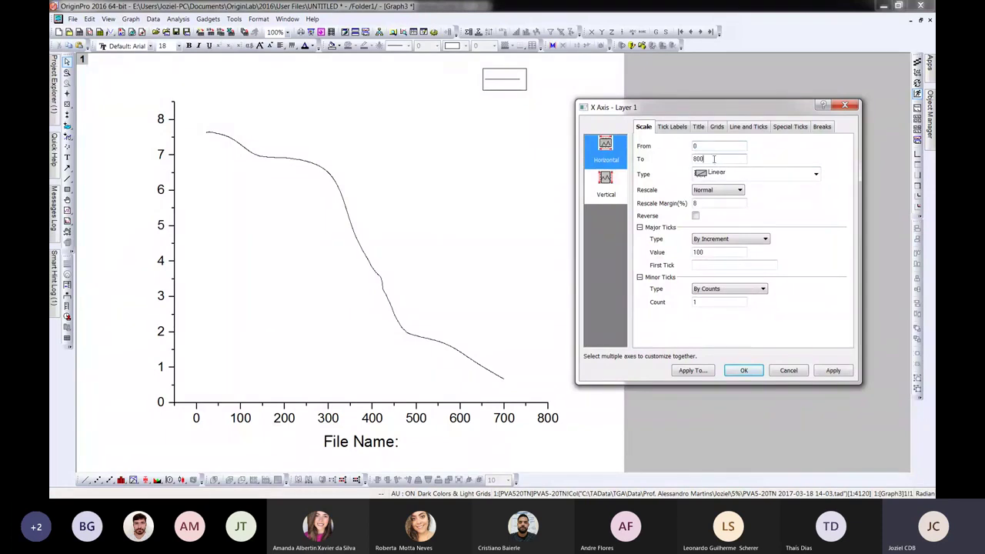
{"action": "double_click", "coordinate": [714, 158]}
{"action": "type", "text": "600"}
{"action": "left_click", "coordinate": [835, 370]}
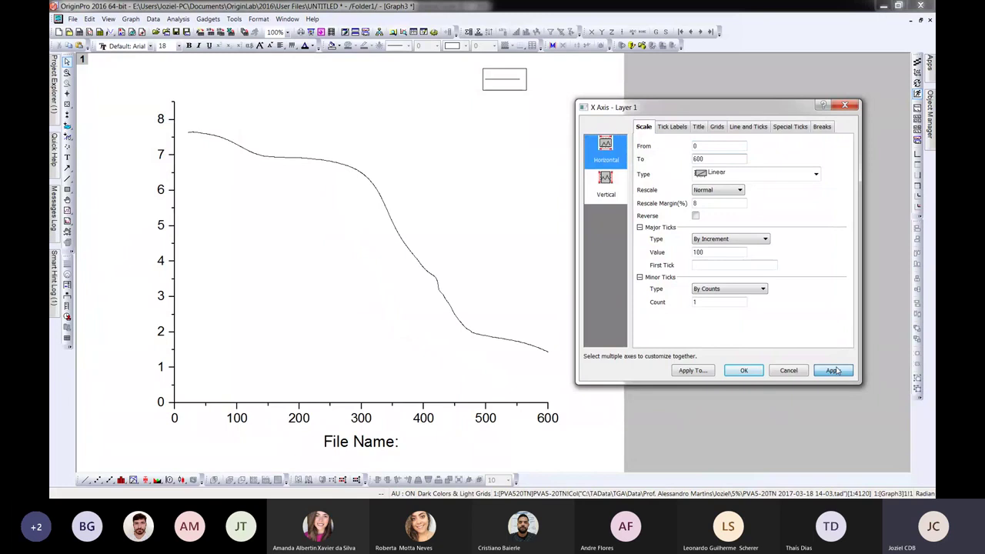
Step: Set the upper limit of the vertical axis scale to 10 and apply it to the graph
{"action": "left_click", "coordinate": [613, 185]}
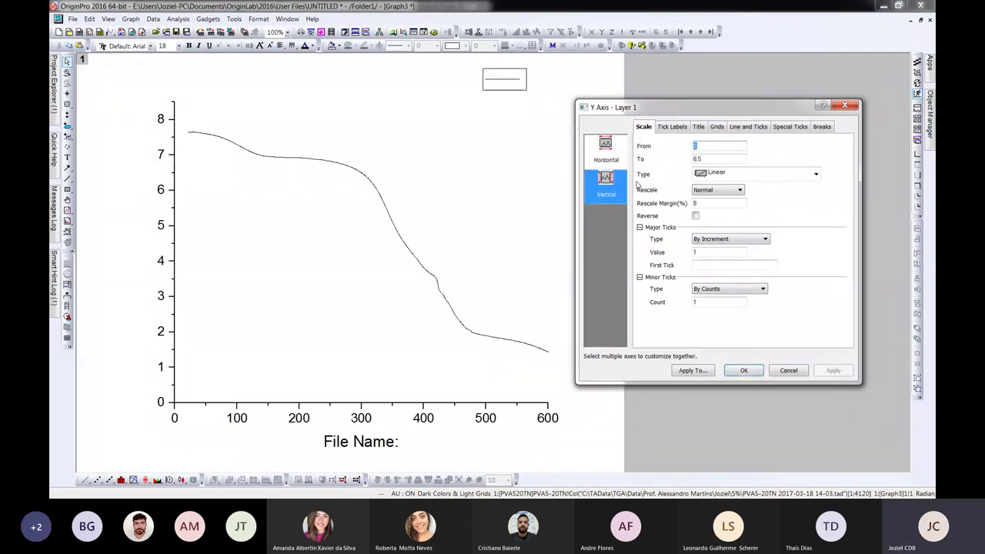
{"action": "key", "text": "Tab"}
{"action": "type", "text": "10"}
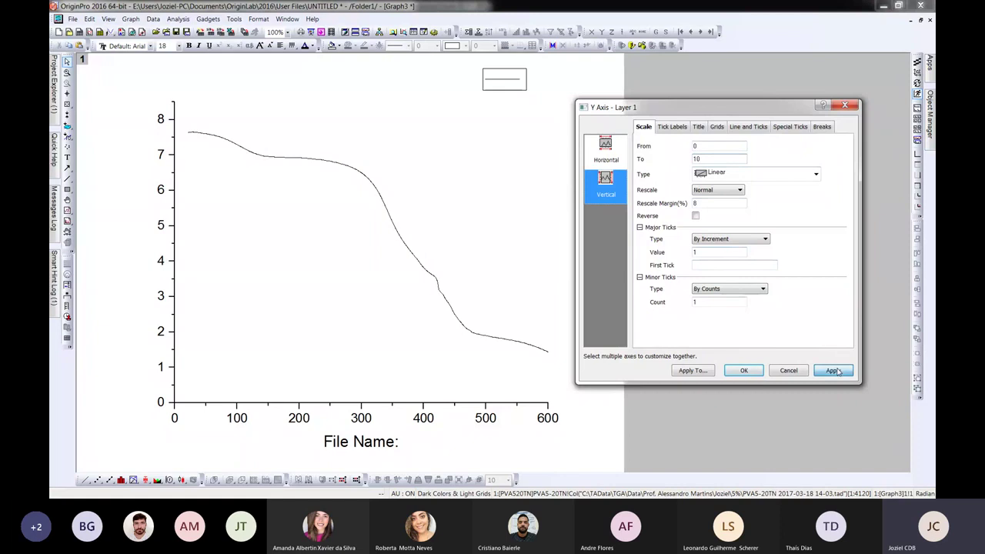
{"action": "left_click", "coordinate": [837, 372]}
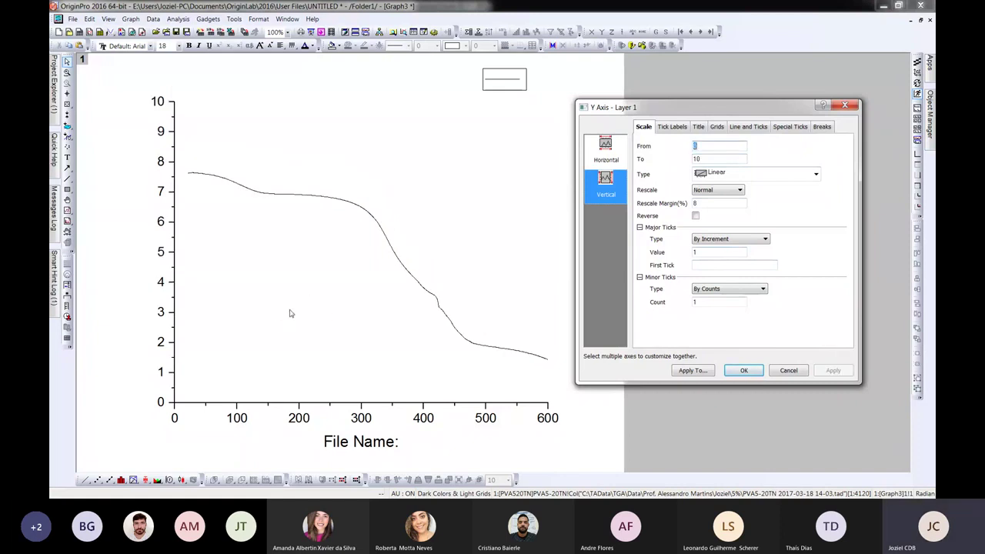
Step: Show the left Y axis tick labels with 2 decimal places
{"action": "left_click", "coordinate": [674, 128]}
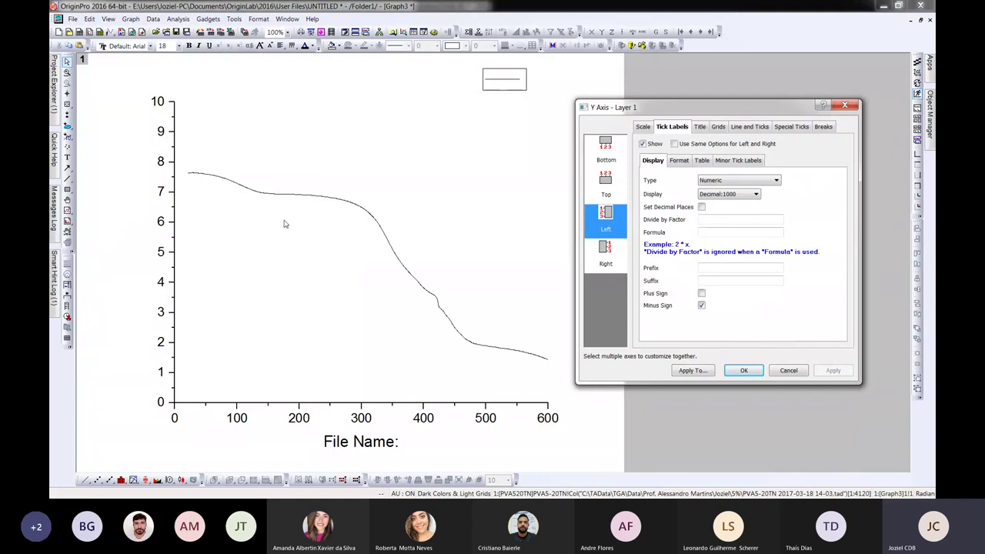
{"action": "left_click", "coordinate": [701, 209]}
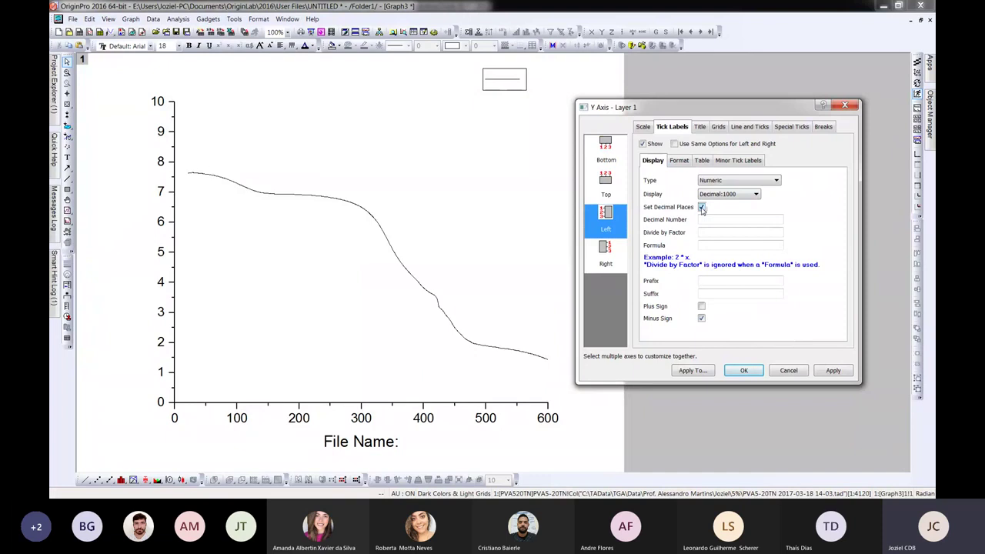
{"action": "left_click", "coordinate": [701, 219]}
{"action": "type", "text": "2"}
{"action": "left_click", "coordinate": [833, 371]}
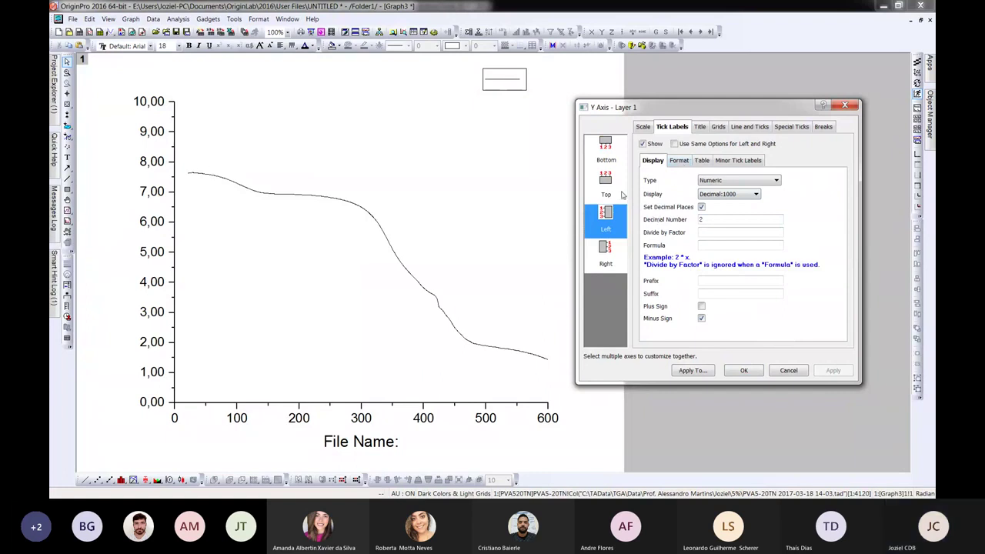
Step: Set the major tick increment of the horizontal axis to 250 and apply it
{"action": "left_click", "coordinate": [606, 146]}
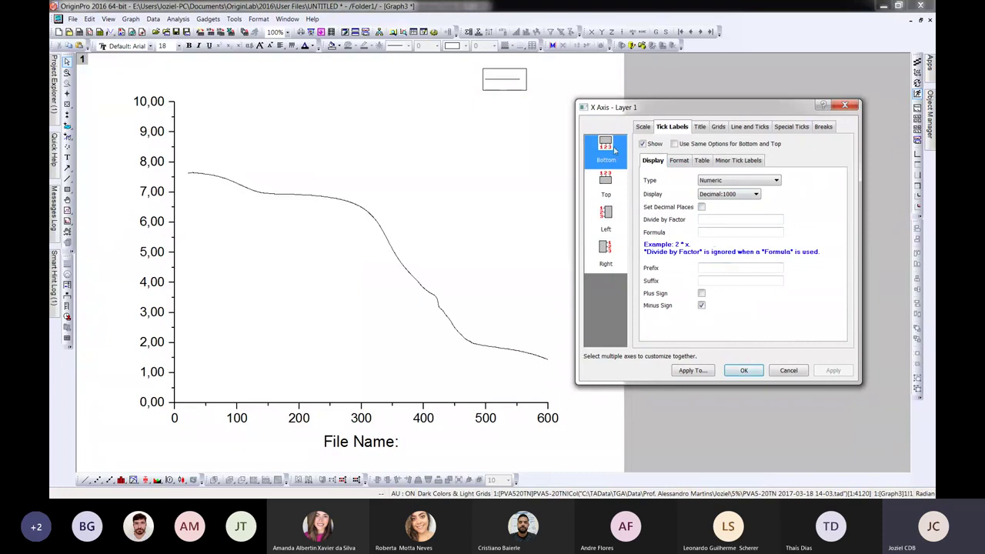
{"action": "left_click", "coordinate": [643, 127]}
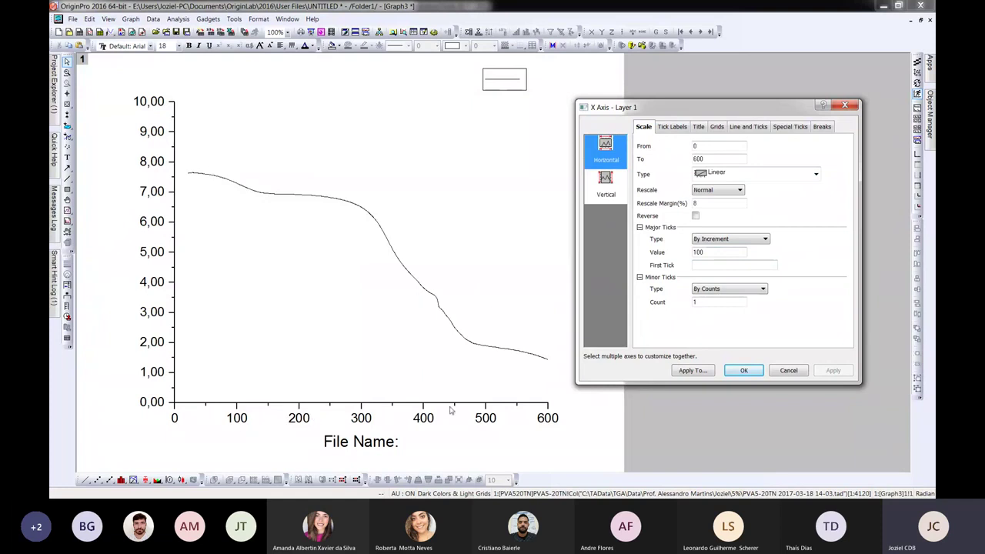
{"action": "double_click", "coordinate": [698, 252]}
{"action": "type", "text": "250"}
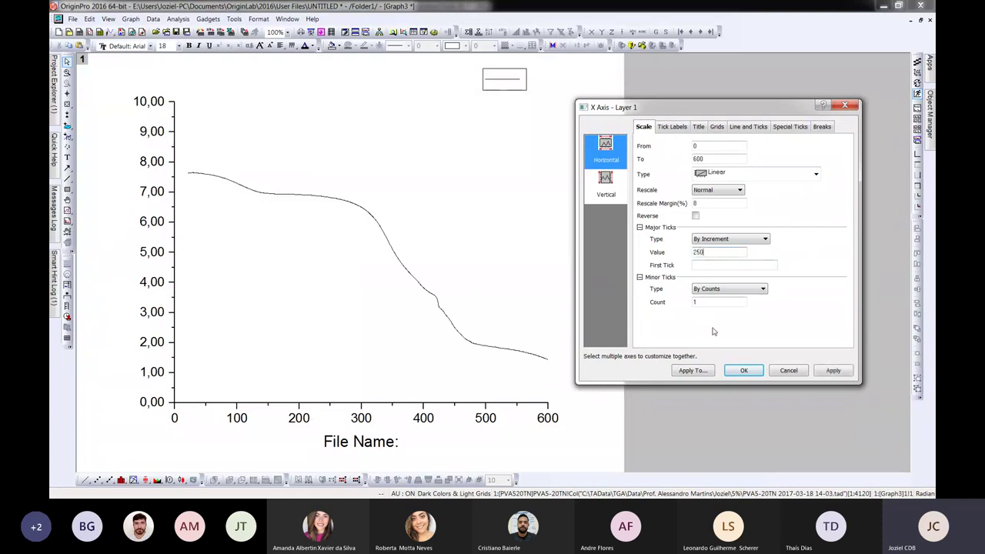
{"action": "left_click", "coordinate": [827, 372]}
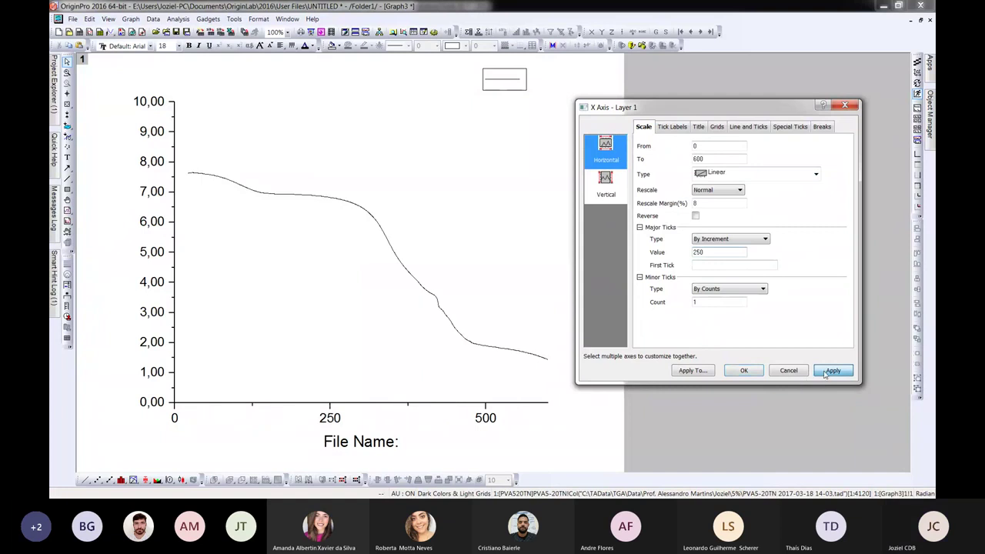
Step: Set the major tick increment of the horizontal axis to 200 and apply it
{"action": "left_click", "coordinate": [708, 254]}
{"action": "left_click_drag", "start_coordinate": [708, 253], "coordinate": [672, 251]}
{"action": "type", "text": "200"}
{"action": "left_click", "coordinate": [833, 370]}
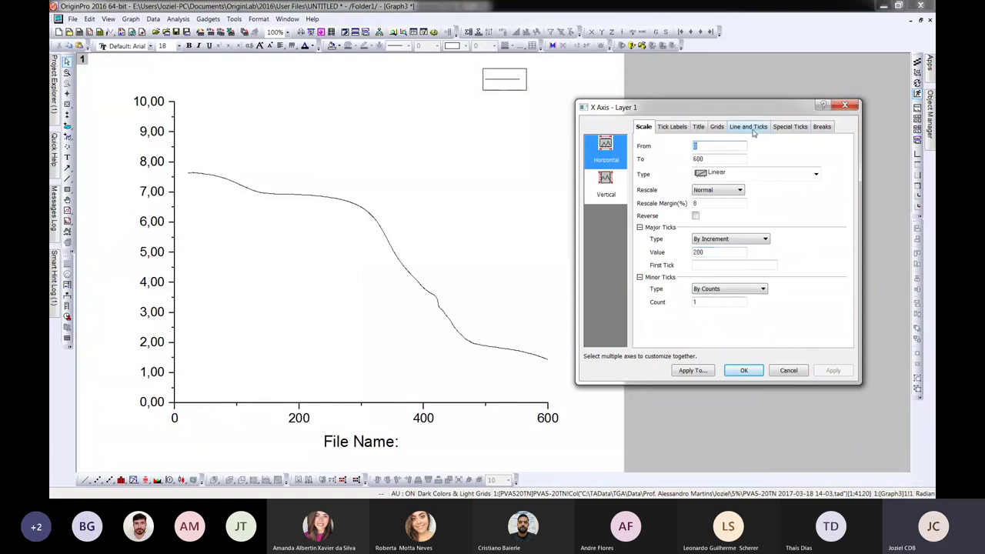
Step: Show the top axis line with the major and minor tick styles both set to None
{"action": "left_click", "coordinate": [750, 128]}
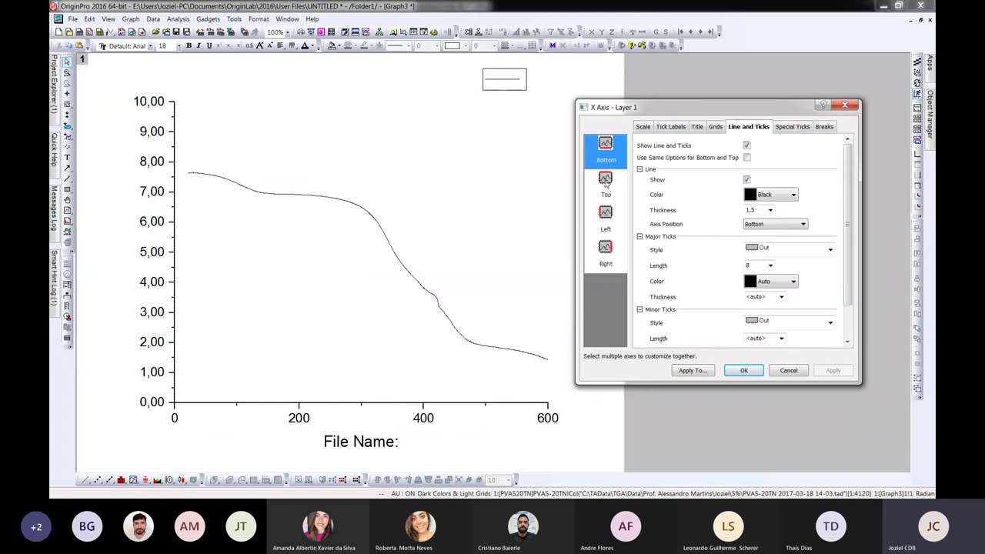
{"action": "left_click", "coordinate": [605, 181]}
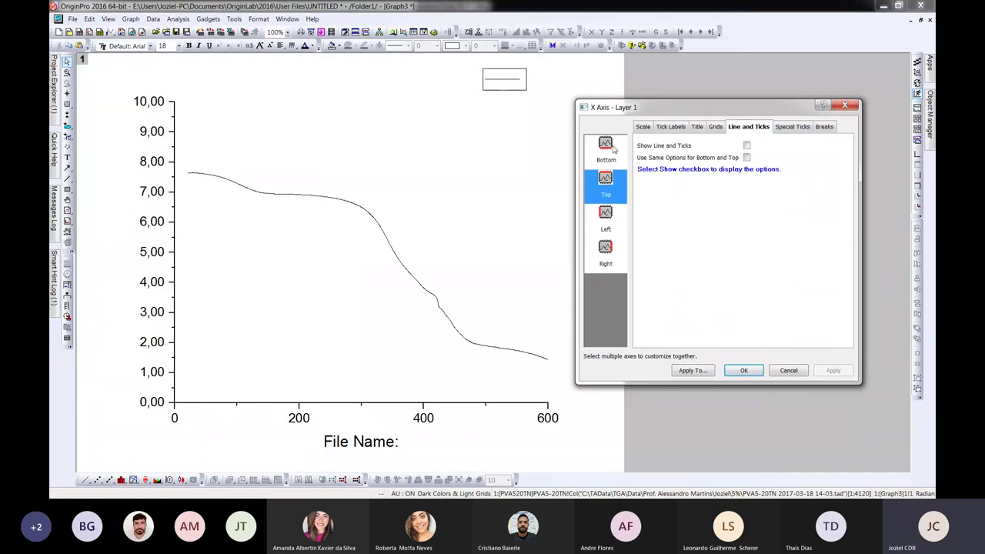
{"action": "left_click", "coordinate": [612, 149]}
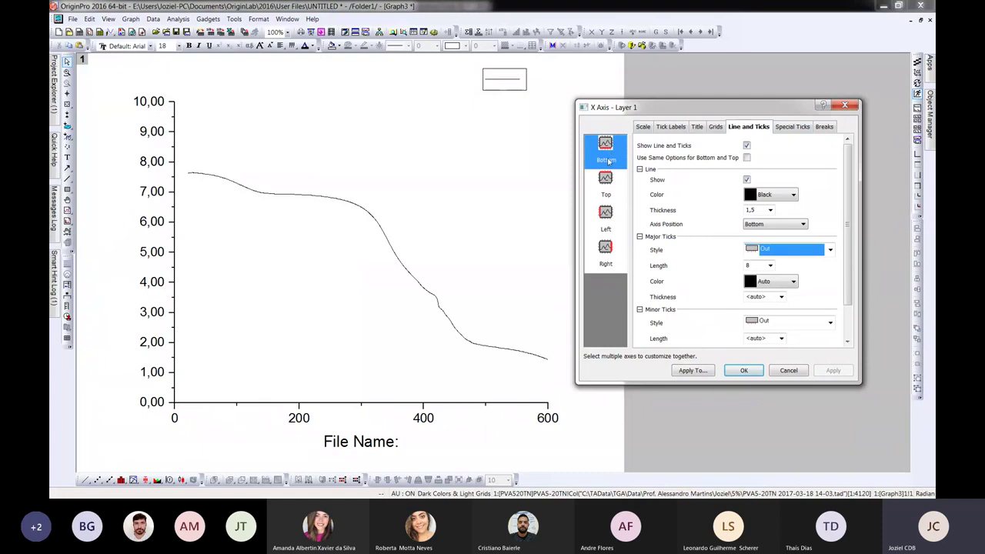
{"action": "left_click", "coordinate": [606, 217]}
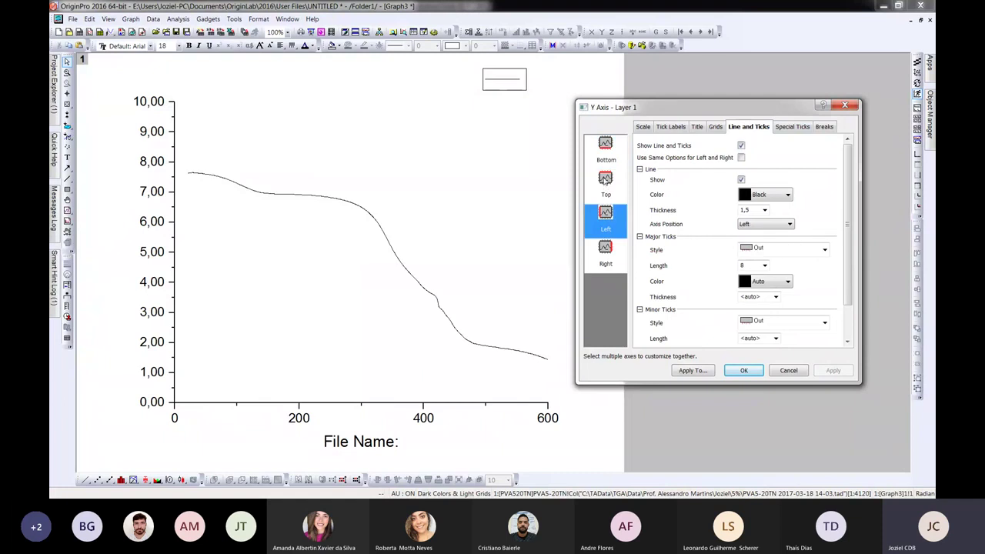
{"action": "key", "text": "Up"}
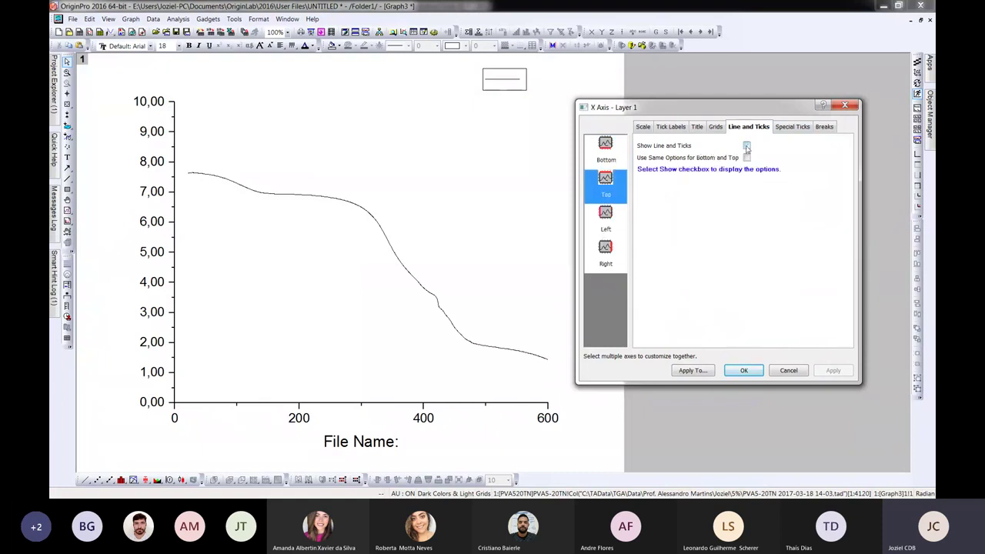
{"action": "left_click", "coordinate": [748, 145]}
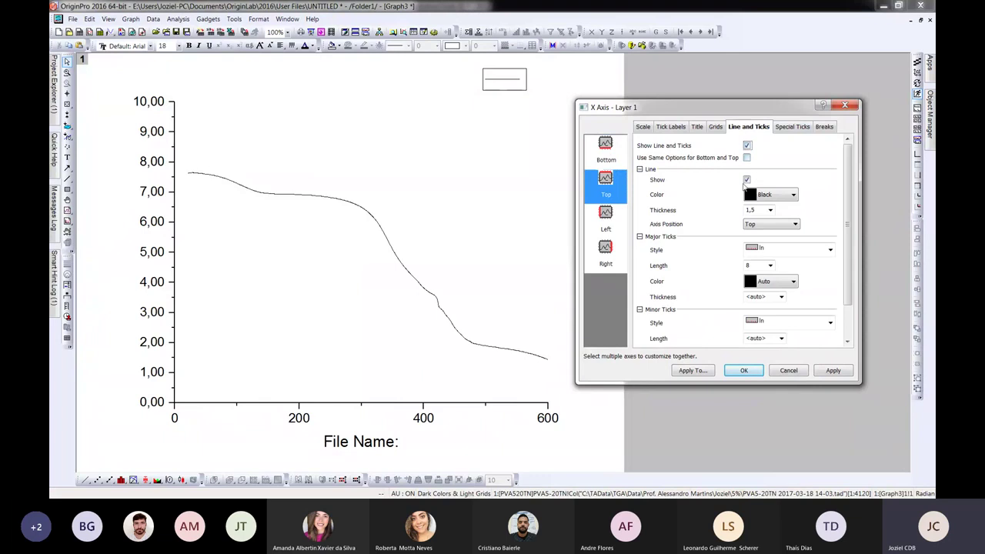
{"action": "scroll", "coordinate": [737, 203], "scroll_direction": "down", "scroll_amount": 1}
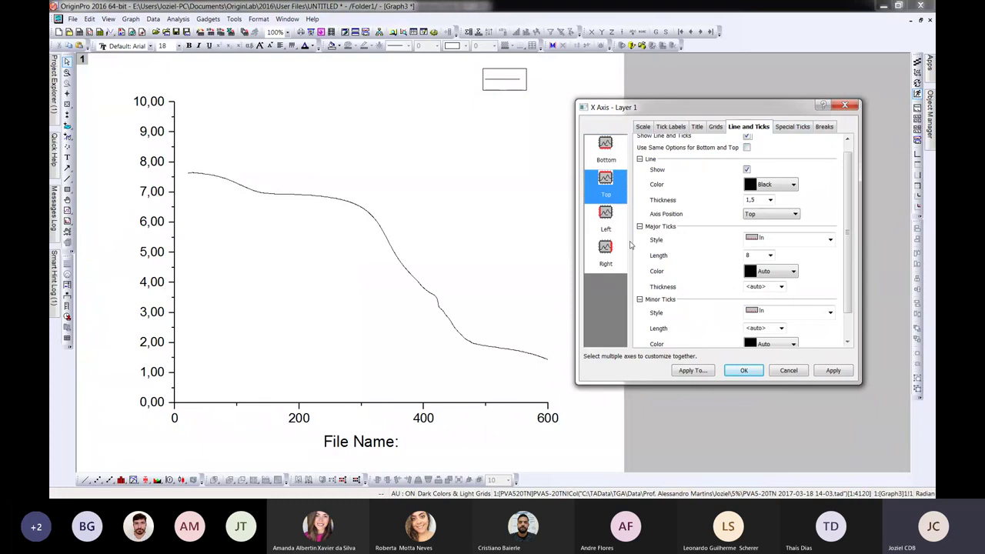
{"action": "left_click", "coordinate": [788, 240]}
{"action": "left_click", "coordinate": [777, 287]}
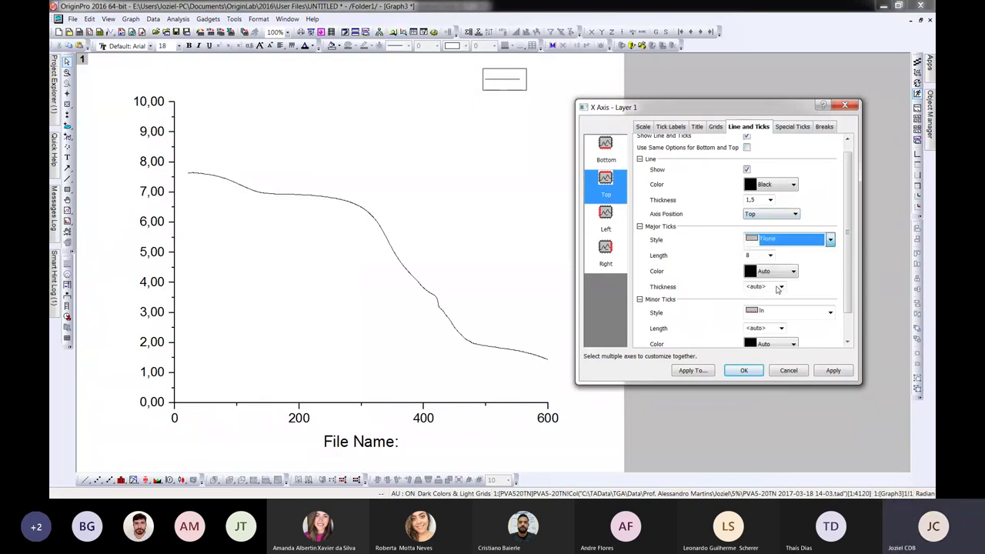
{"action": "left_click", "coordinate": [805, 314]}
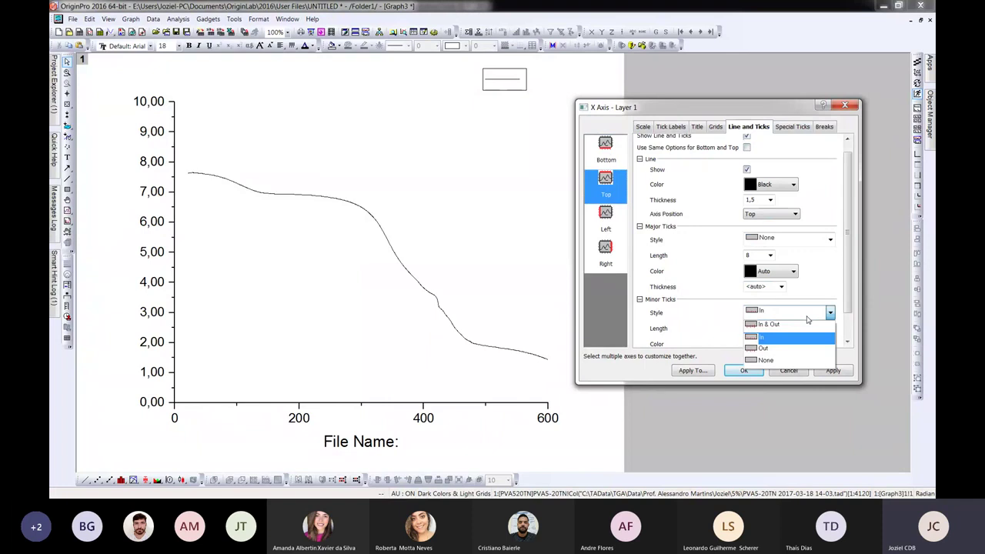
{"action": "left_click", "coordinate": [773, 362]}
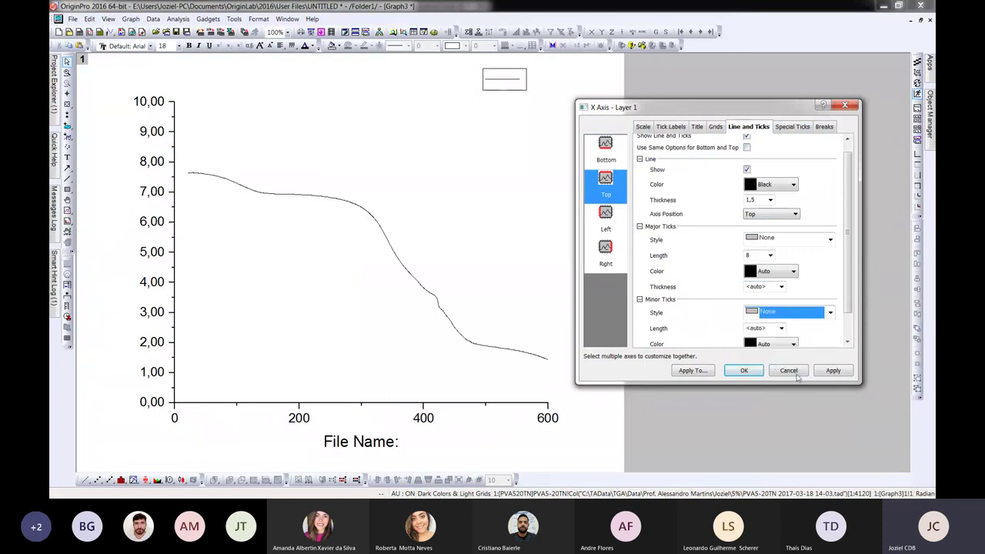
{"action": "left_click", "coordinate": [833, 371]}
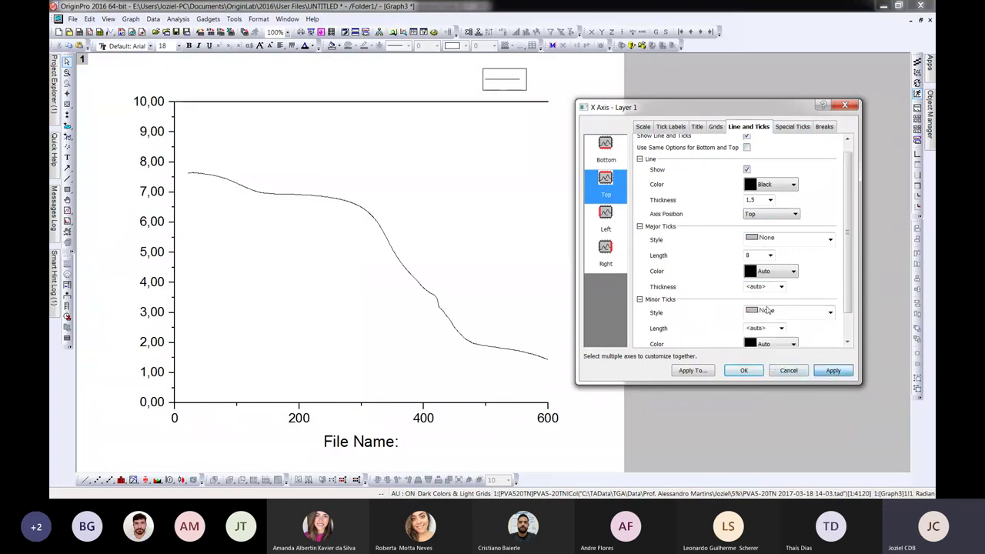
Step: Show the line and ticks of the right Y axis
{"action": "left_click", "coordinate": [605, 250]}
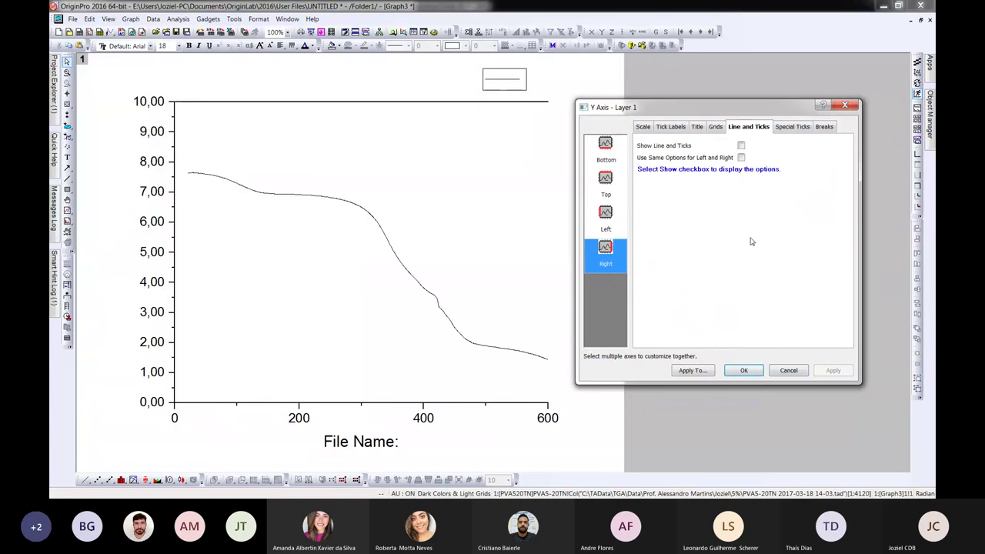
{"action": "left_click", "coordinate": [740, 145]}
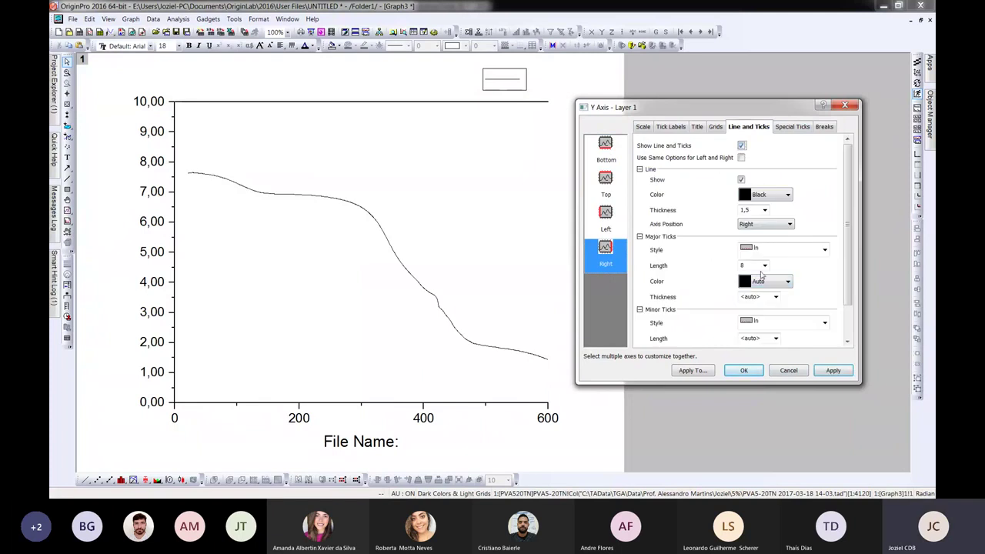
{"action": "left_click", "coordinate": [821, 250]}
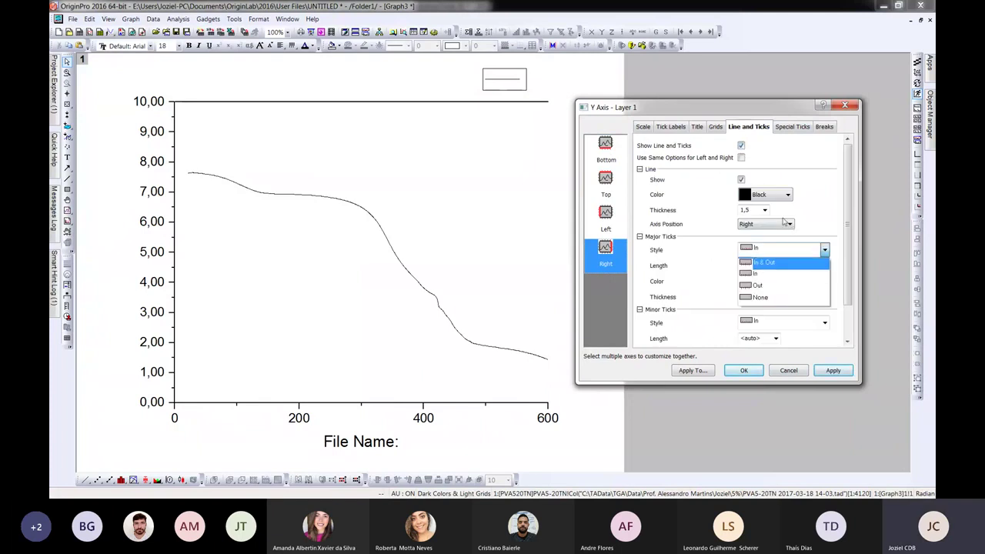
{"action": "left_click", "coordinate": [754, 118]}
{"action": "left_click", "coordinate": [608, 146], "text": "shift"}
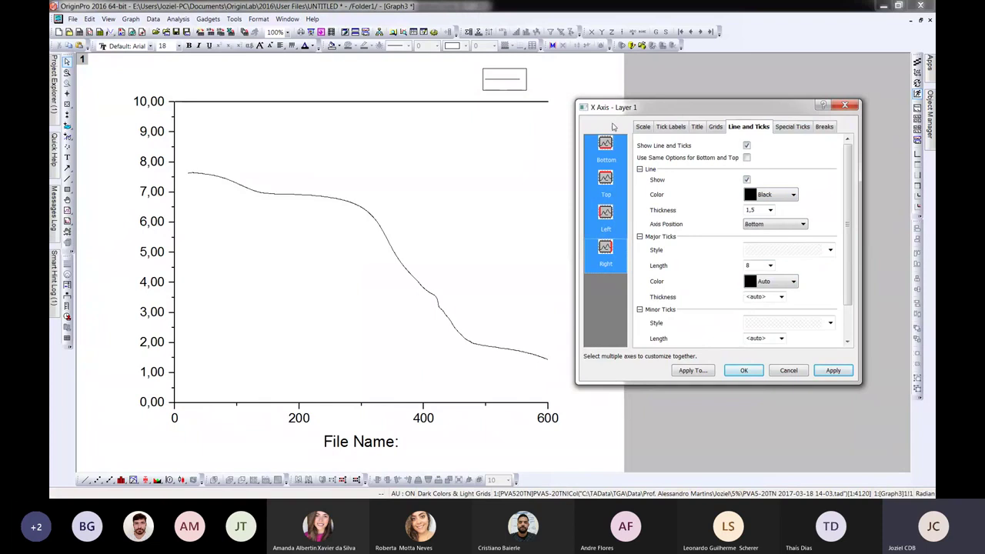
{"action": "left_click_drag", "start_coordinate": [625, 110], "coordinate": [223, 120]}
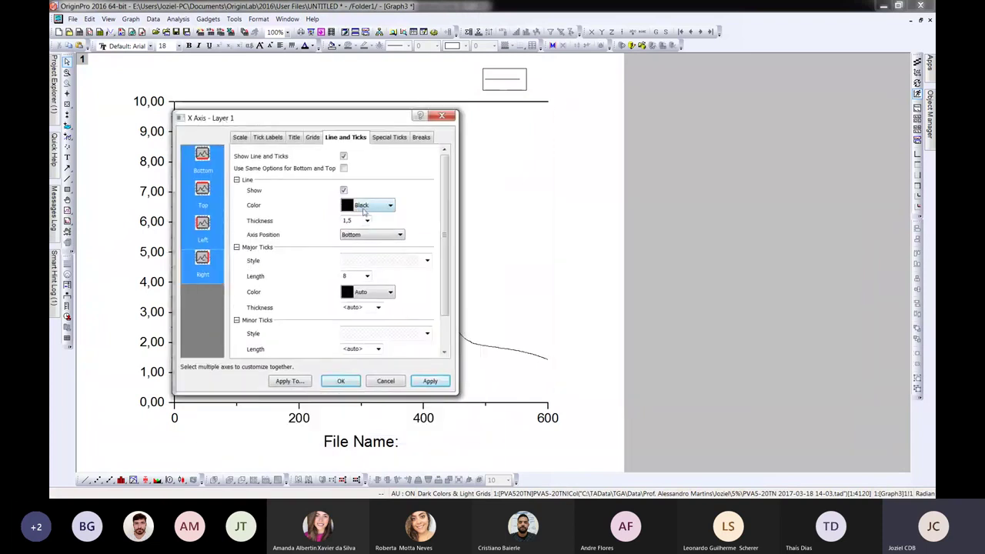
{"action": "left_click", "coordinate": [396, 237]}
{"action": "left_click", "coordinate": [226, 258]}
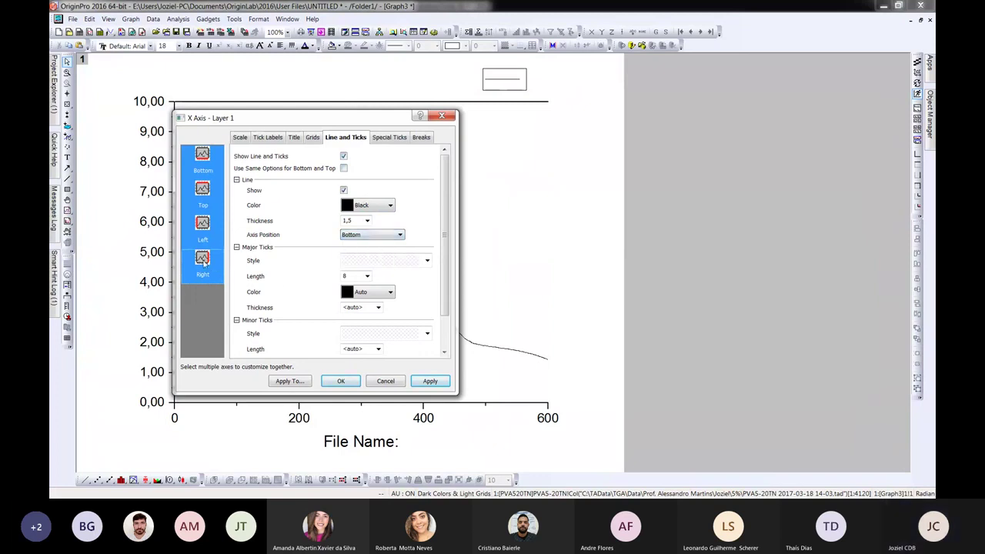
Step: Set the right axis's major and minor tick styles to None and apply the axis settings
{"action": "left_click", "coordinate": [205, 263]}
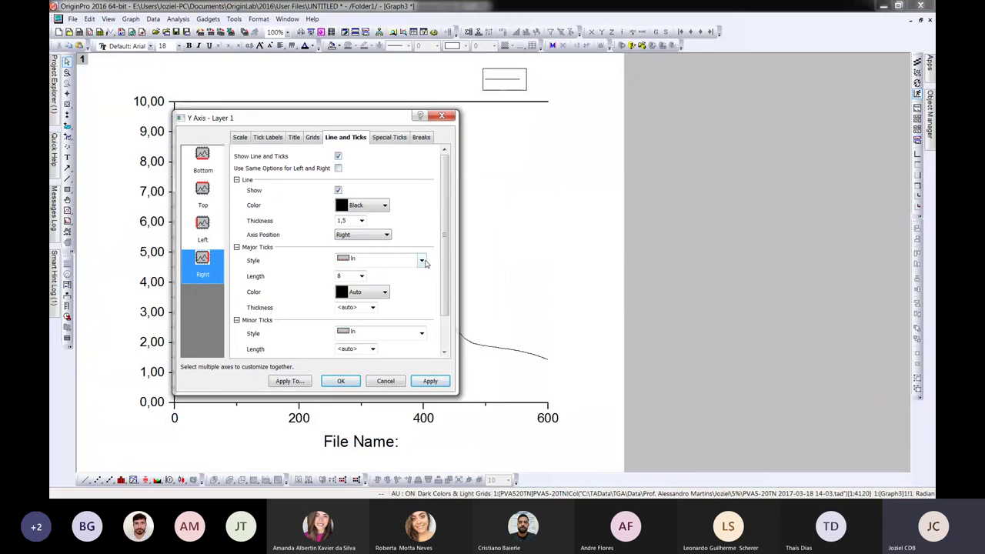
{"action": "left_click", "coordinate": [422, 260]}
{"action": "left_click", "coordinate": [381, 311]}
{"action": "left_click", "coordinate": [420, 335]}
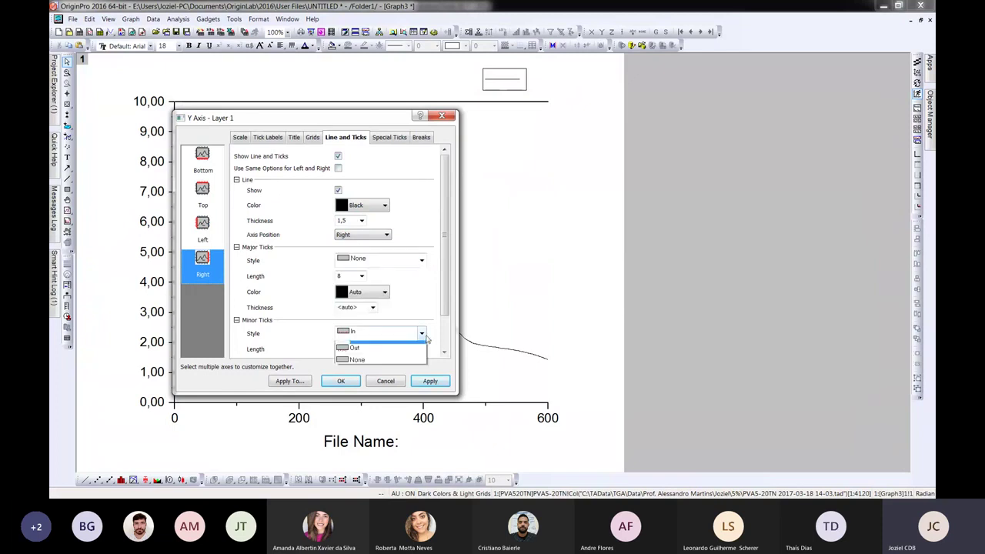
{"action": "left_click", "coordinate": [385, 382]}
{"action": "left_click", "coordinate": [426, 383]}
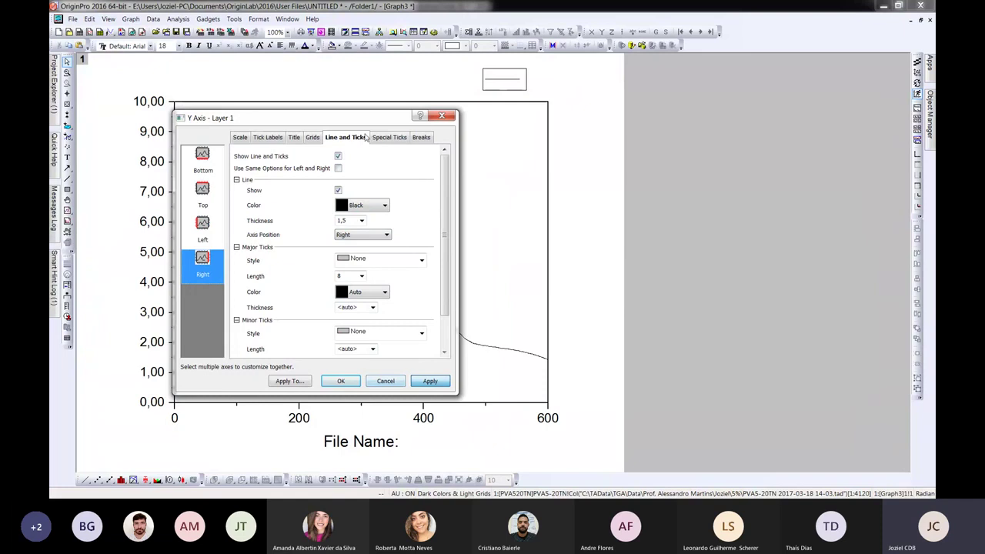
{"action": "left_click_drag", "start_coordinate": [358, 120], "coordinate": [770, 117]}
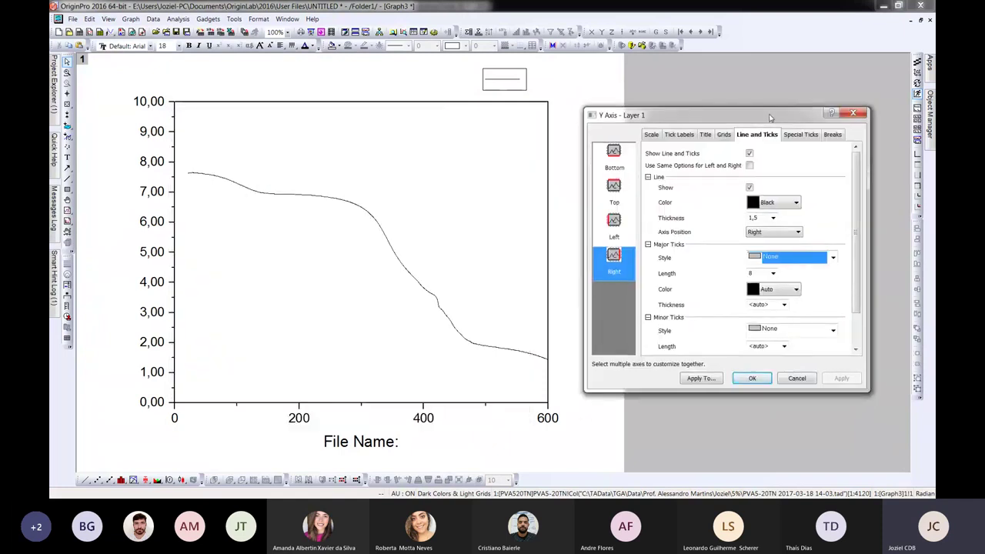
{"action": "left_click", "coordinate": [753, 378]}
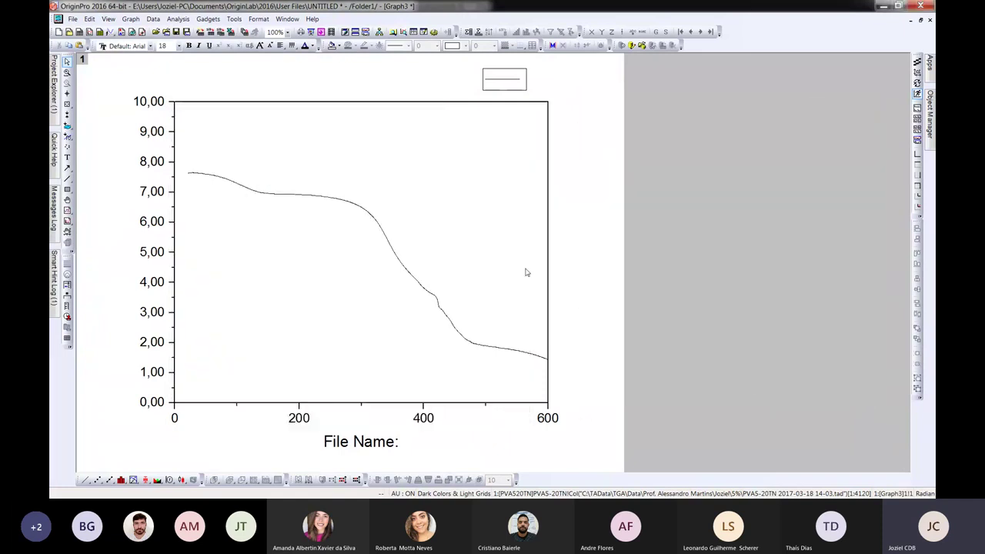
Step: Replace the horizontal axis title with "Temperatura (ºC)"
{"action": "double_click", "coordinate": [375, 441]}
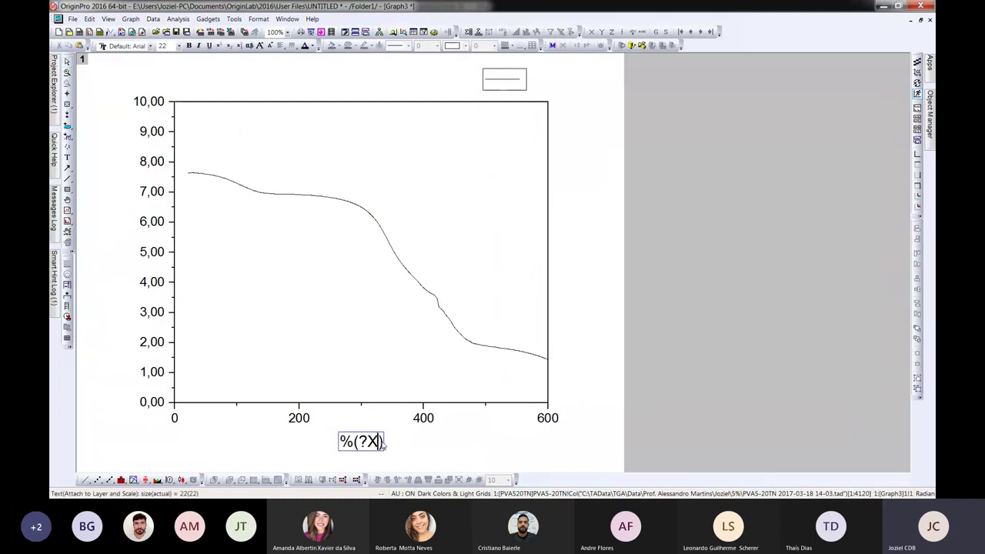
{"action": "left_click", "coordinate": [381, 444]}
{"action": "double_click", "coordinate": [370, 445]}
{"action": "left_click_drag", "start_coordinate": [341, 444], "coordinate": [387, 447]}
{"action": "key", "text": "Delete"}
{"action": "type", "text": "Tempera"}
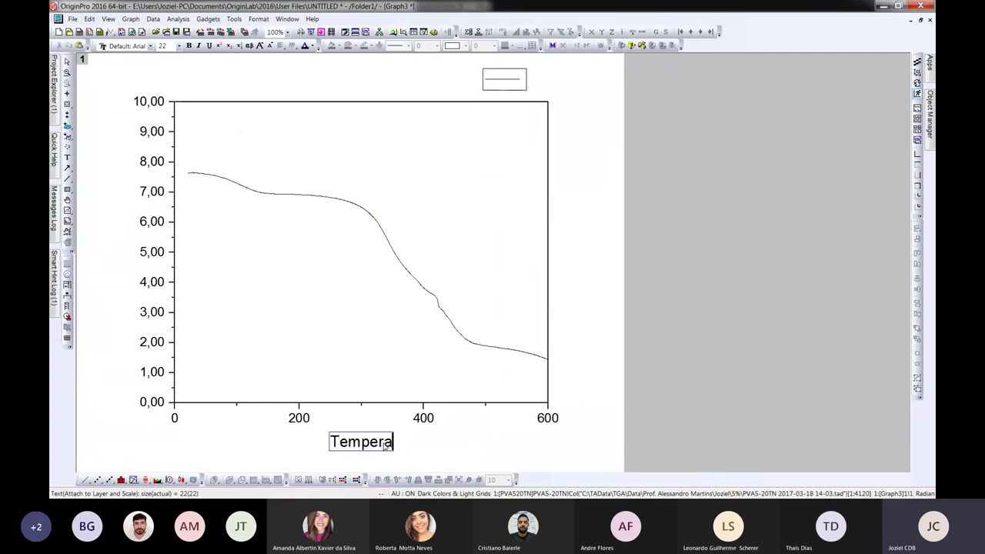
{"action": "type", "text": "tura "}
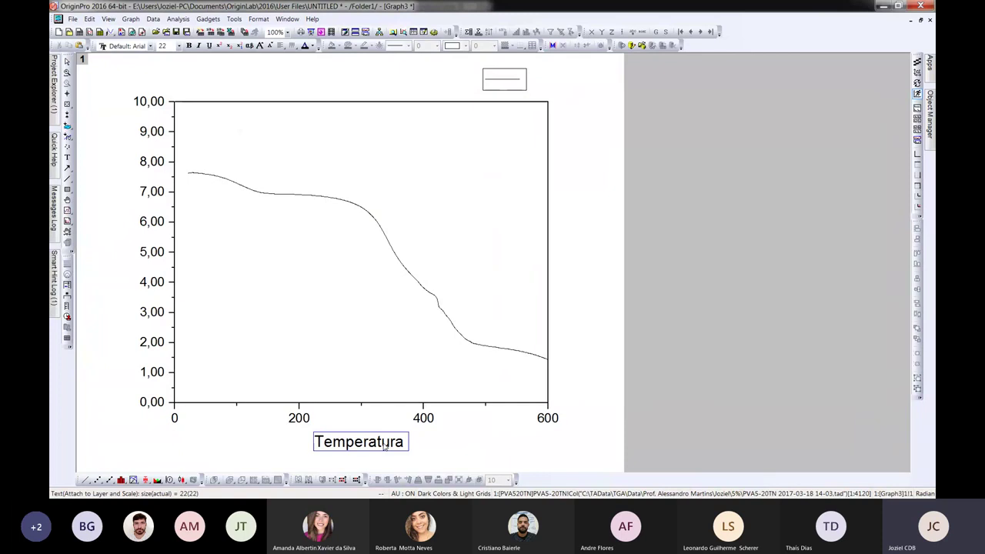
{"action": "type", "text": "("}
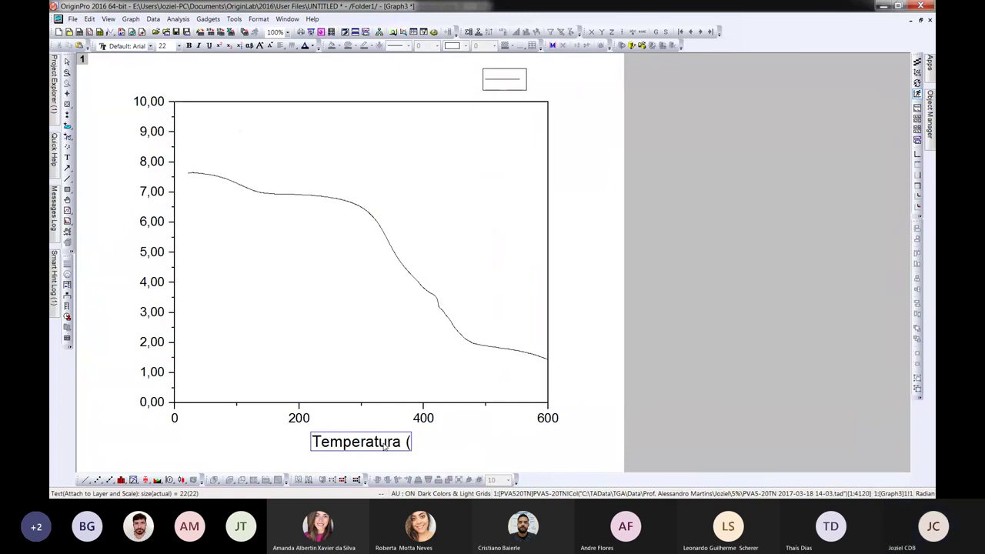
{"action": "type", "text": "°"}
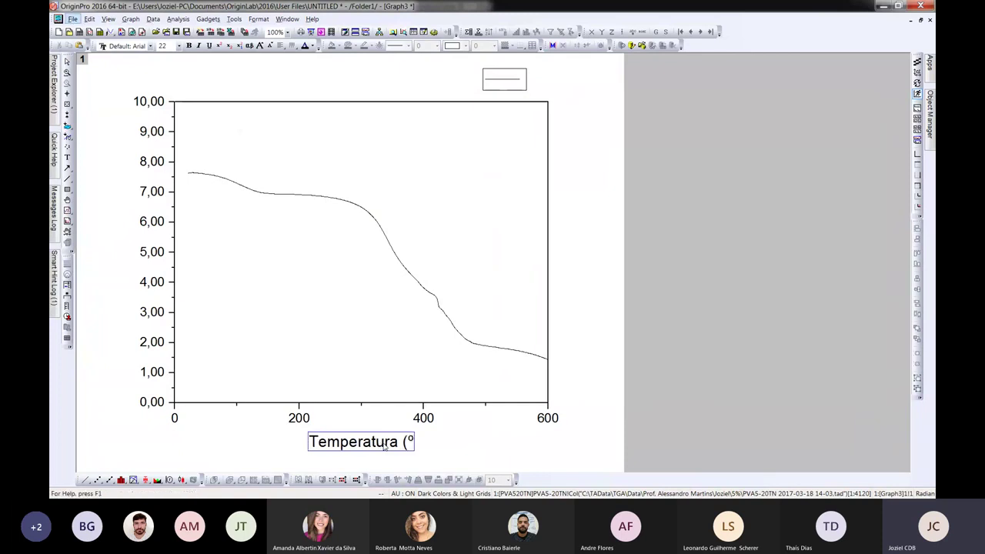
{"action": "left_click", "coordinate": [403, 440]}
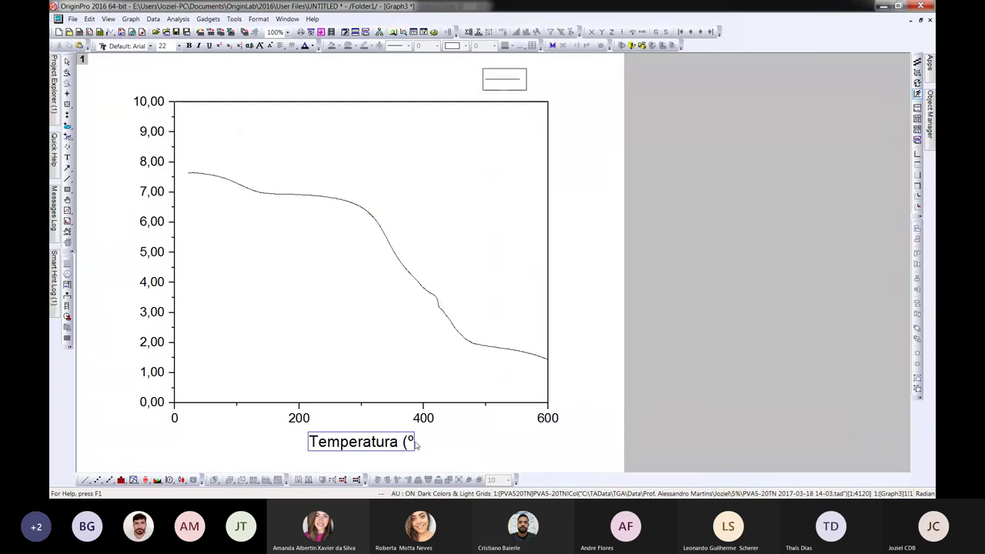
{"action": "type", "text": "C"}
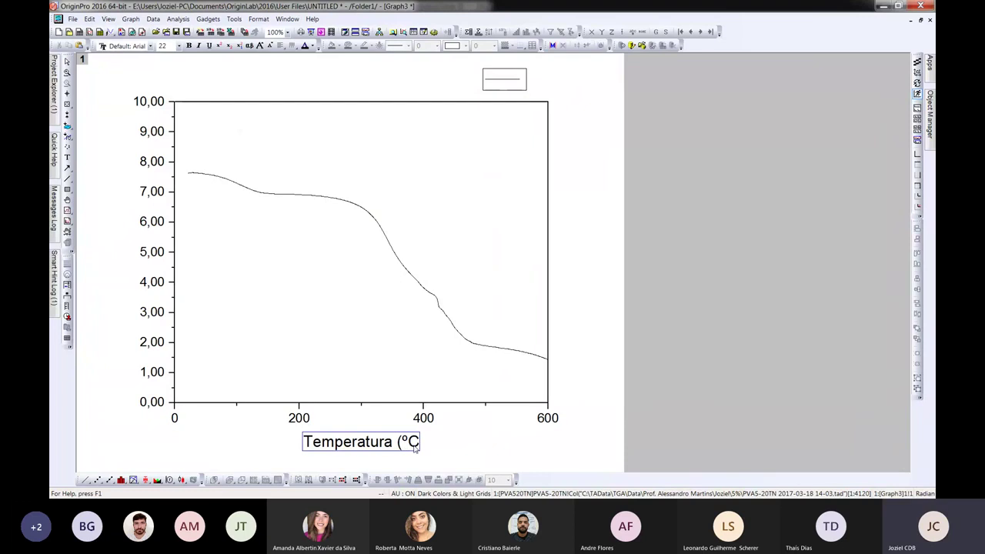
{"action": "type", "text": ")"}
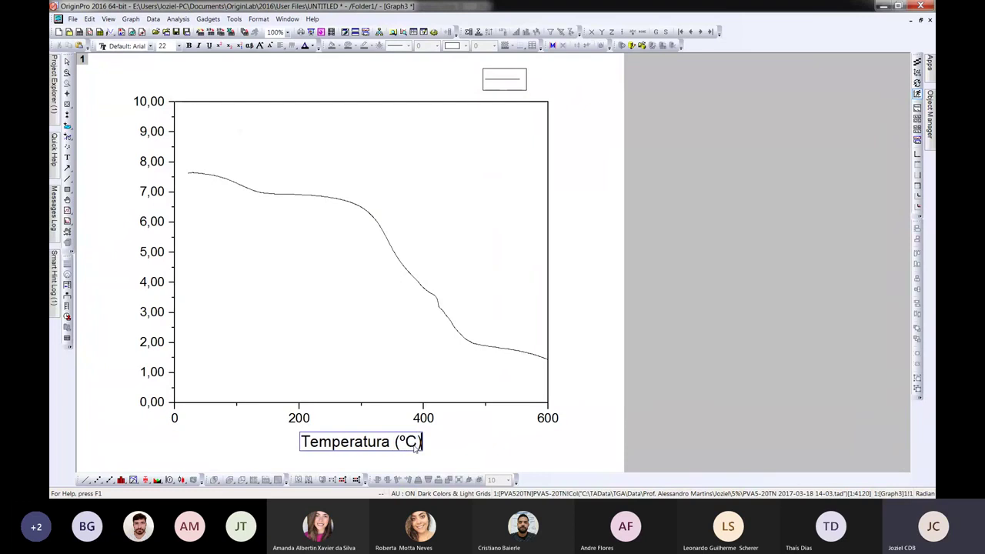
Step: In the PVA5-20TN worksheet, clear the Comments row's contents and remove the Sparklines row
{"action": "left_click", "coordinate": [921, 23]}
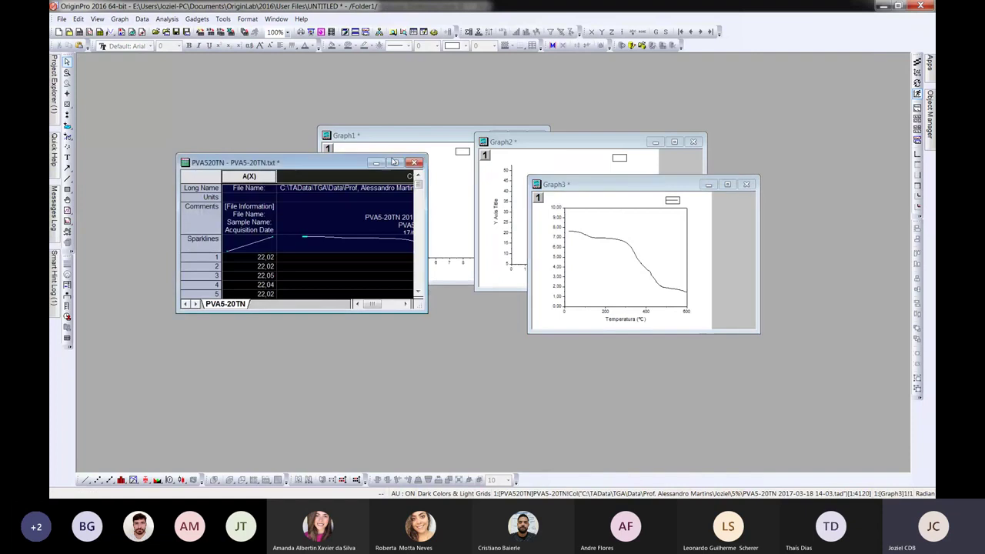
{"action": "left_click", "coordinate": [393, 162]}
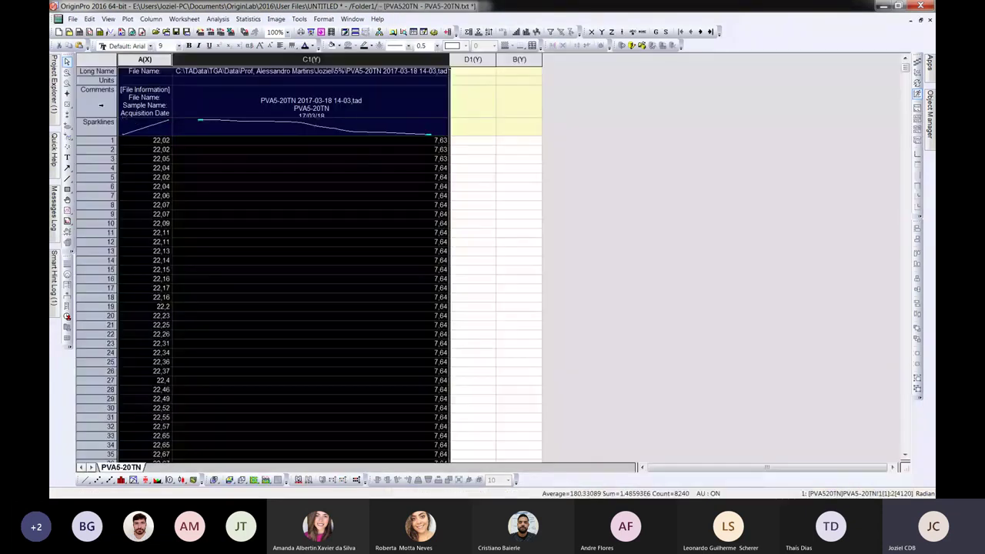
{"action": "left_click", "coordinate": [95, 105]}
{"action": "left_click", "coordinate": [92, 126]}
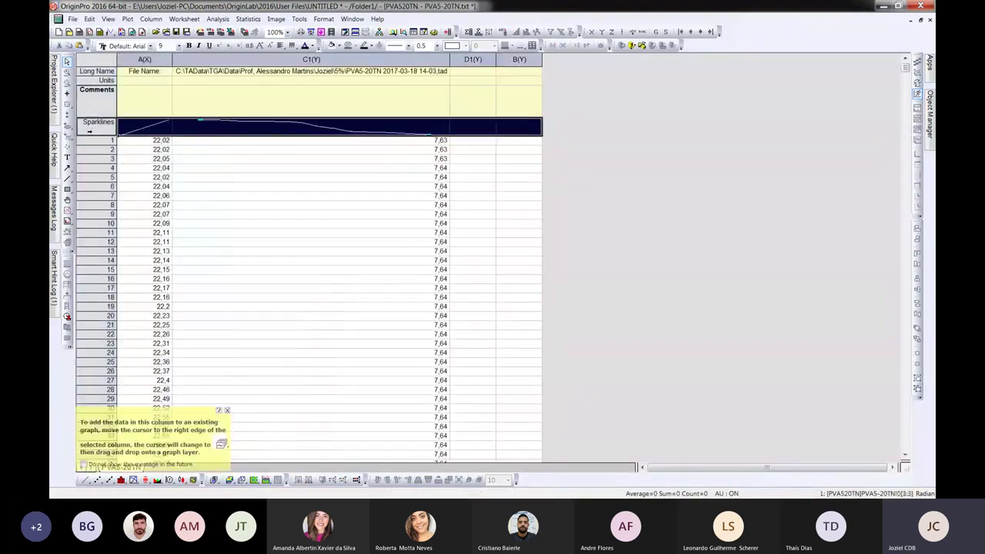
{"action": "right_click", "coordinate": [92, 130]}
{"action": "left_click", "coordinate": [108, 146]}
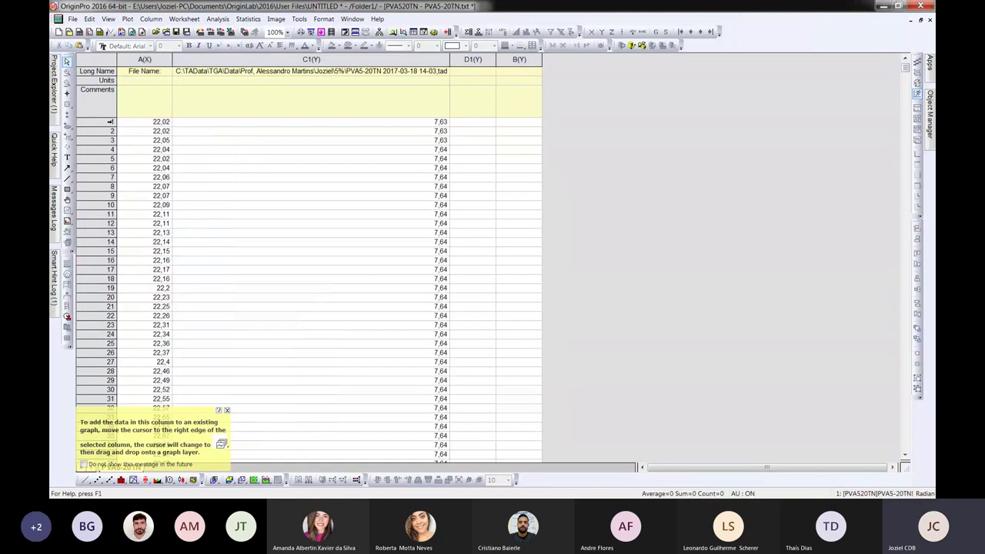
Step: Set the long name of column A to "Temperatura" and of column C1 to "Massa"
{"action": "left_click", "coordinate": [135, 74]}
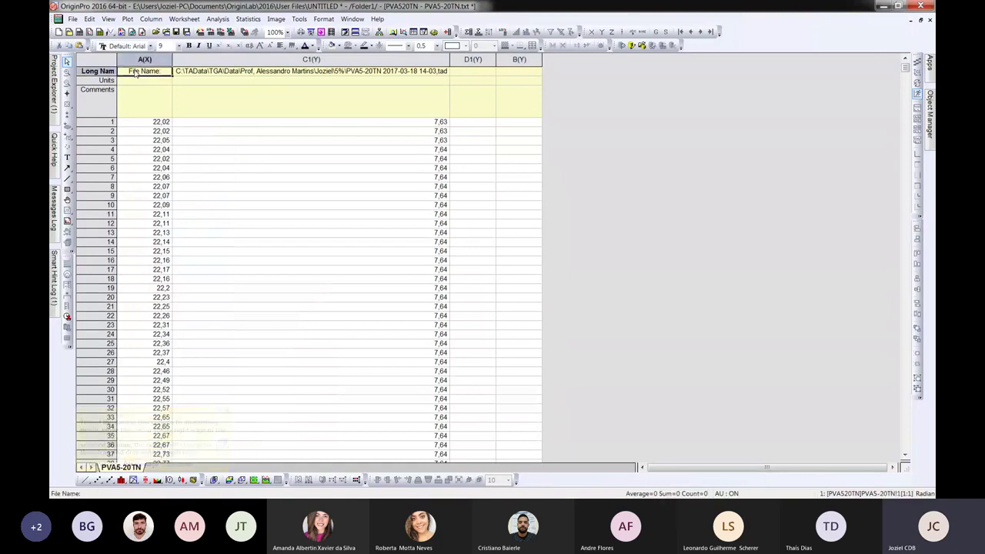
{"action": "type", "text": "Temperatura"}
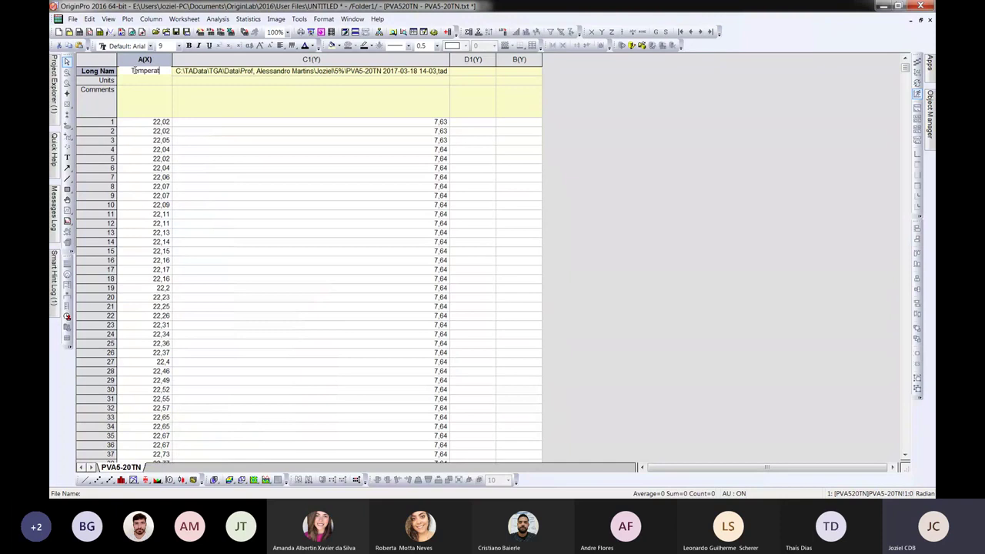
{"action": "left_click", "coordinate": [210, 73]}
{"action": "type", "text": "Mass"}
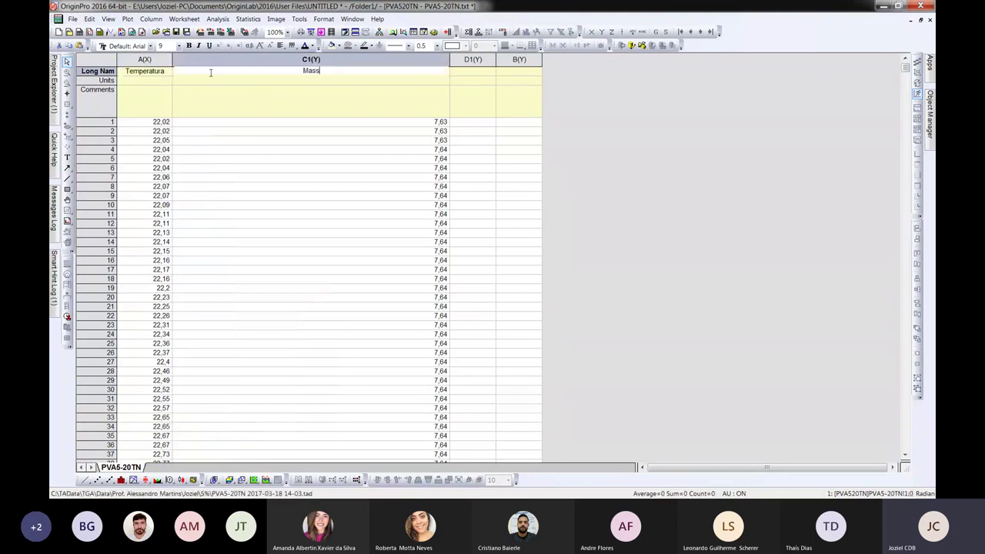
{"action": "type", "text": "a"}
Step: Enter the units ºC for the Temperatura column and % for the Massa column
{"action": "left_click", "coordinate": [148, 81]}
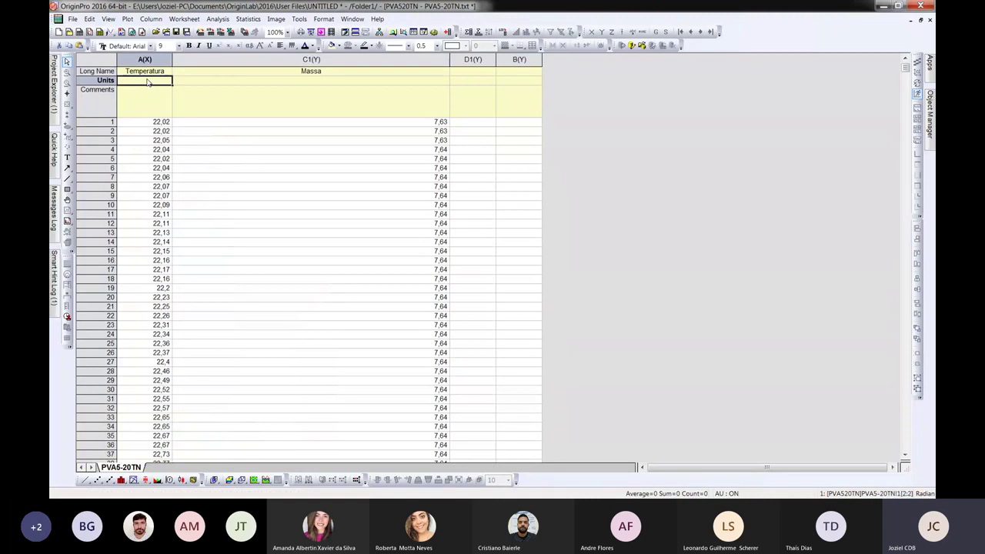
{"action": "type", "text": "°C"}
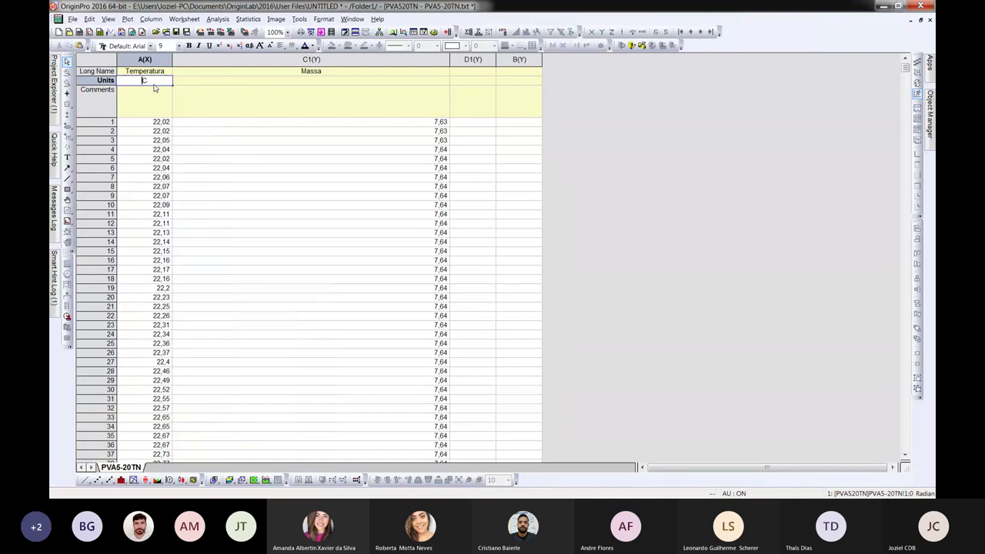
{"action": "type", "text": "°"}
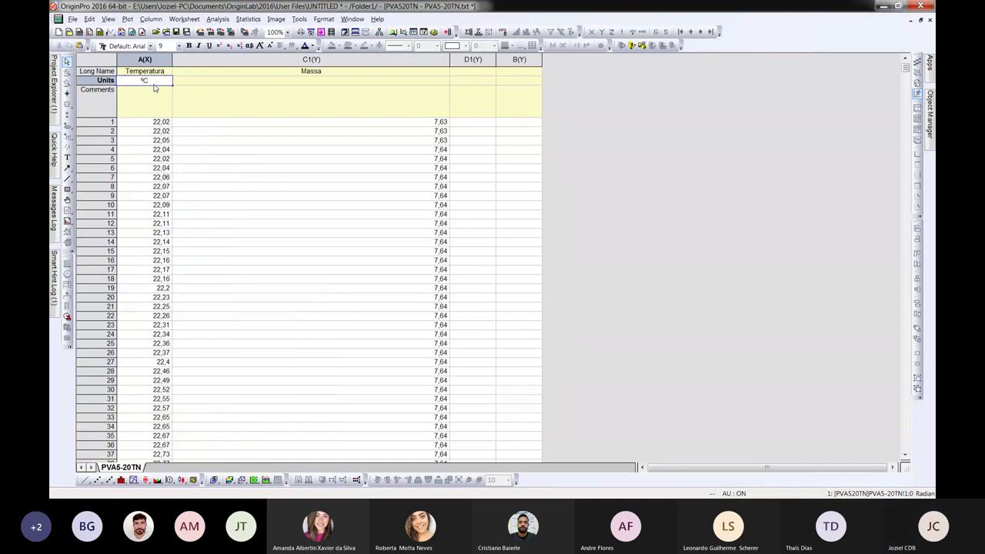
{"action": "left_click", "coordinate": [307, 85]}
{"action": "type", "text": "%"}
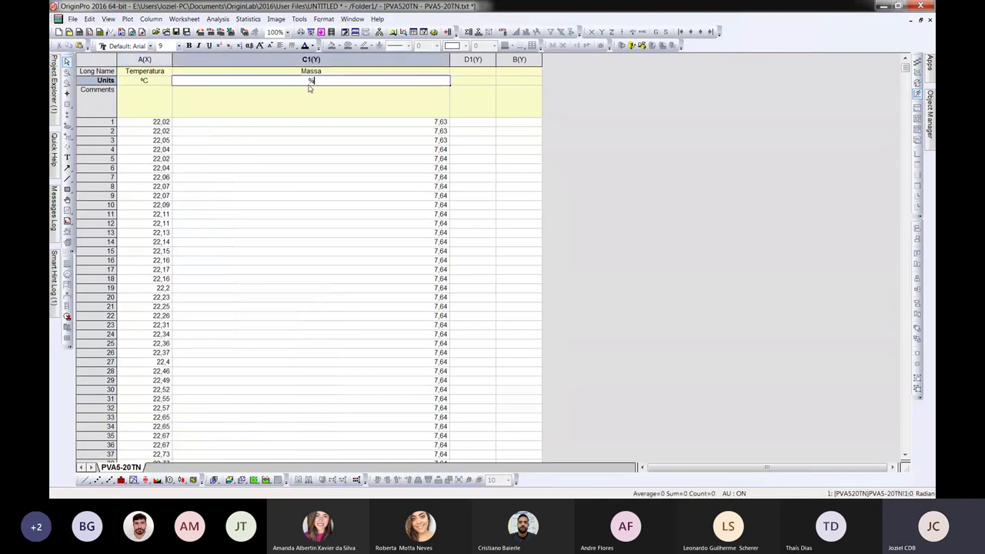
Step: Restore the worksheet window and bring up Graph3 in a maximized window
{"action": "left_click", "coordinate": [921, 22]}
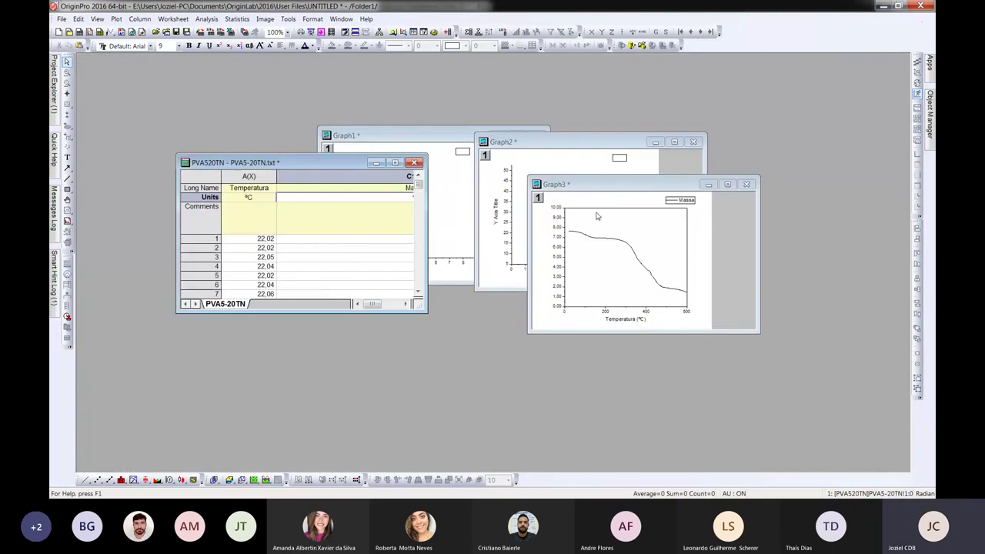
{"action": "left_click_drag", "start_coordinate": [643, 186], "coordinate": [483, 174]}
{"action": "left_click", "coordinate": [547, 168]}
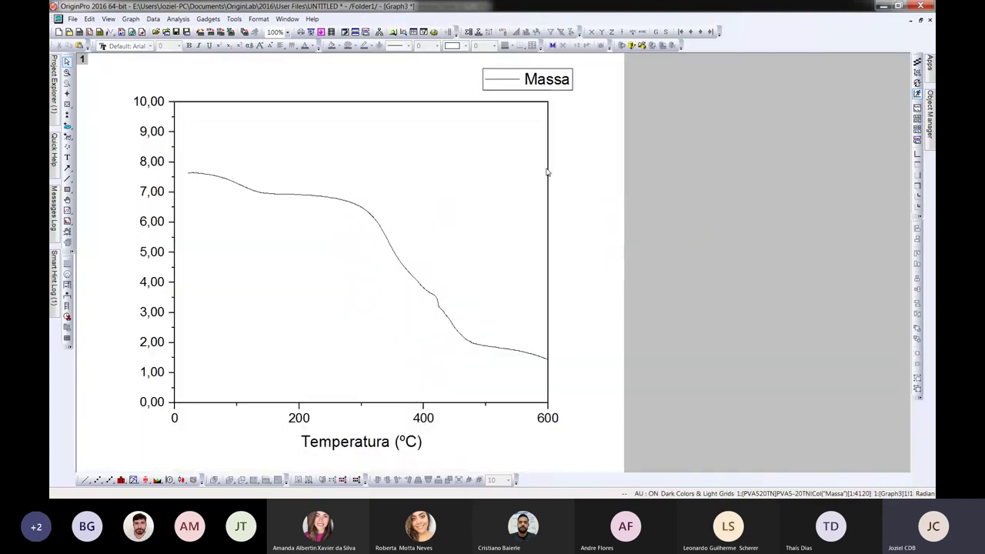
Step: Change the Massa curve's plot type from Line to Scatter in its plot details and apply it
{"action": "left_click", "coordinate": [305, 199]}
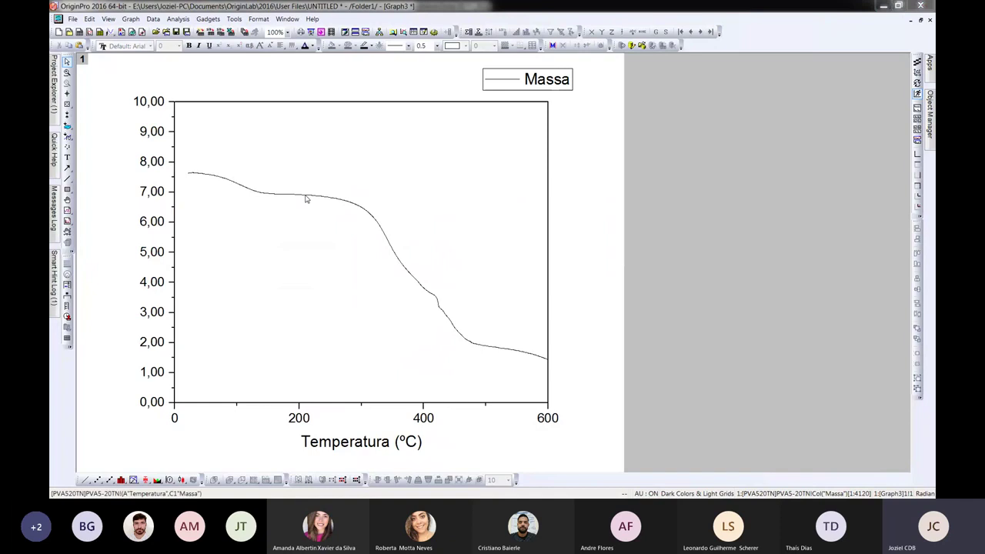
{"action": "double_click", "coordinate": [305, 200]}
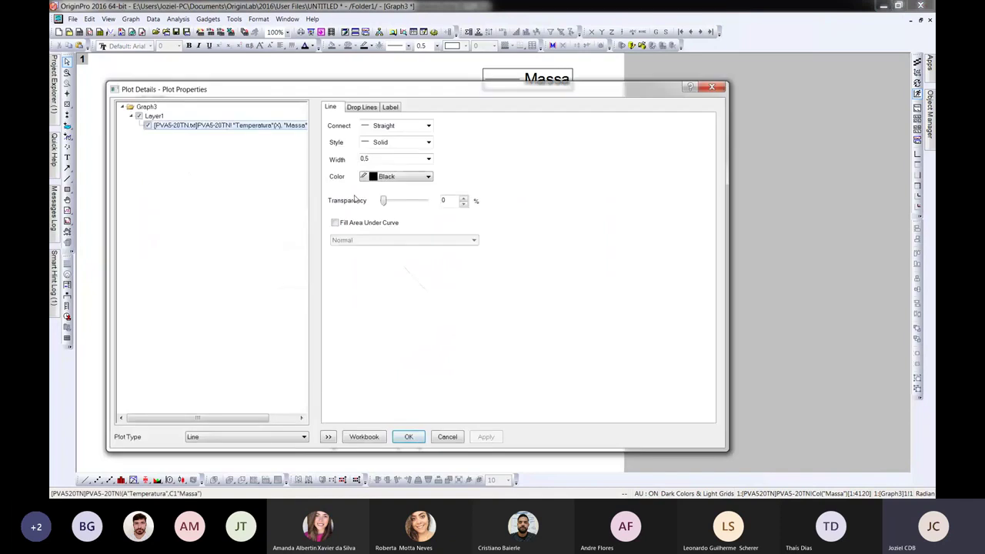
{"action": "left_click_drag", "start_coordinate": [490, 95], "coordinate": [659, 86]}
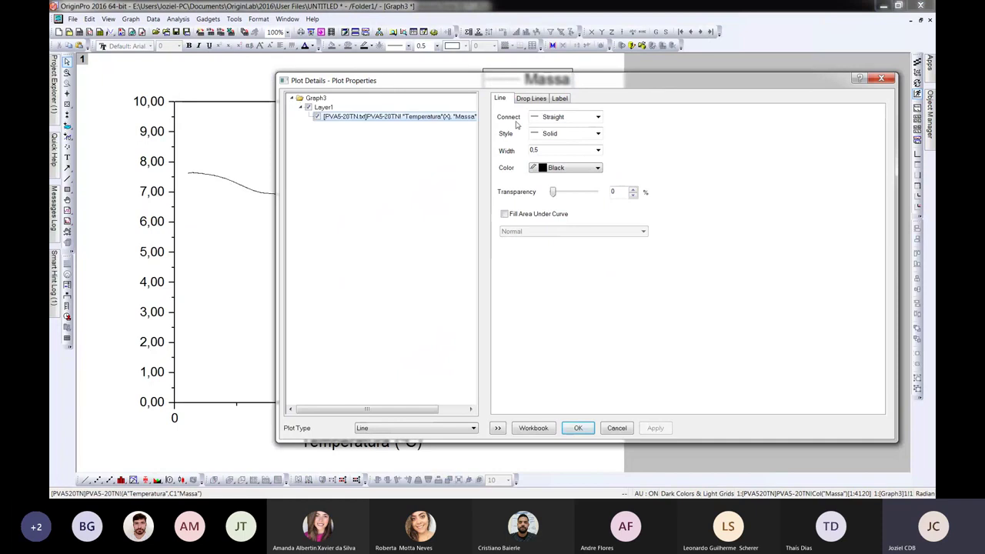
{"action": "left_click", "coordinate": [429, 429]}
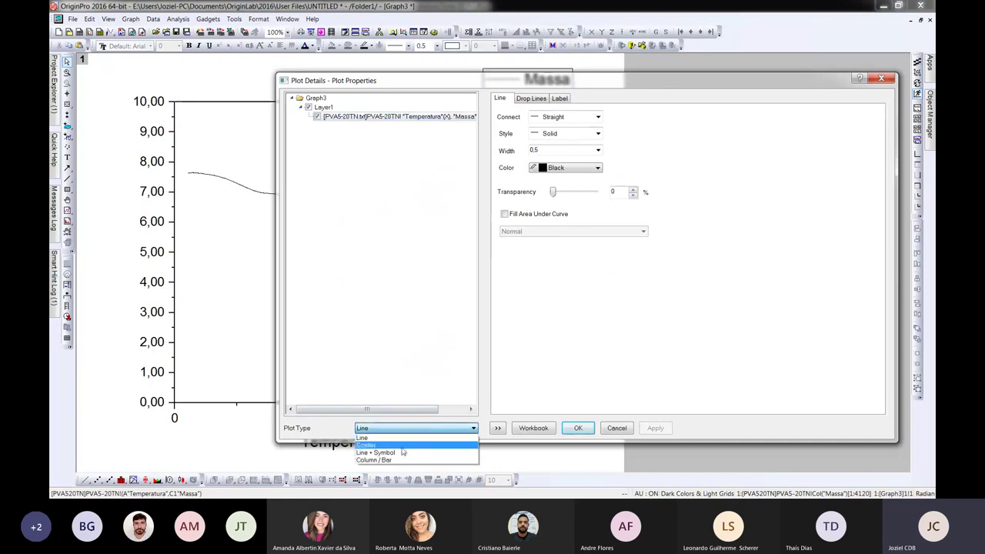
{"action": "left_click", "coordinate": [401, 445]}
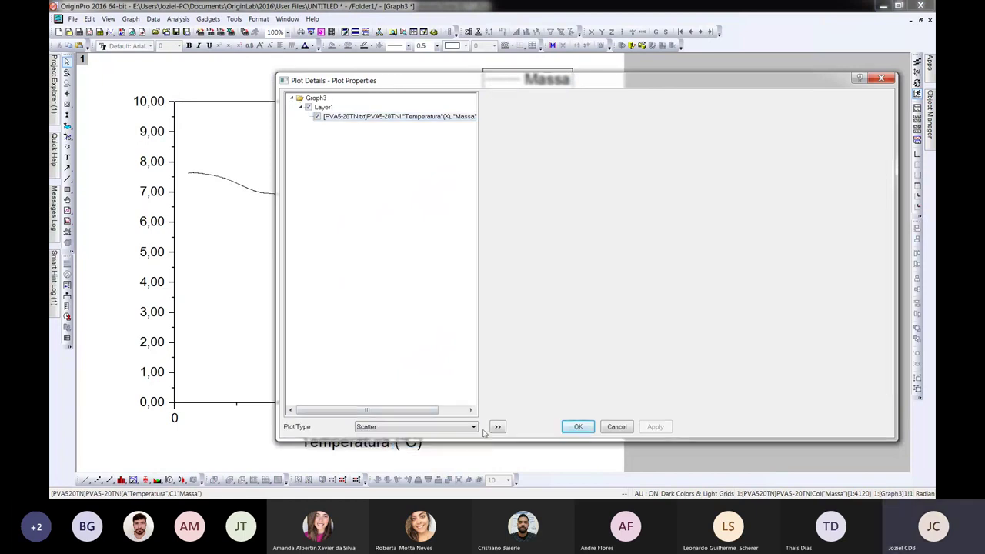
{"action": "left_click", "coordinate": [654, 427]}
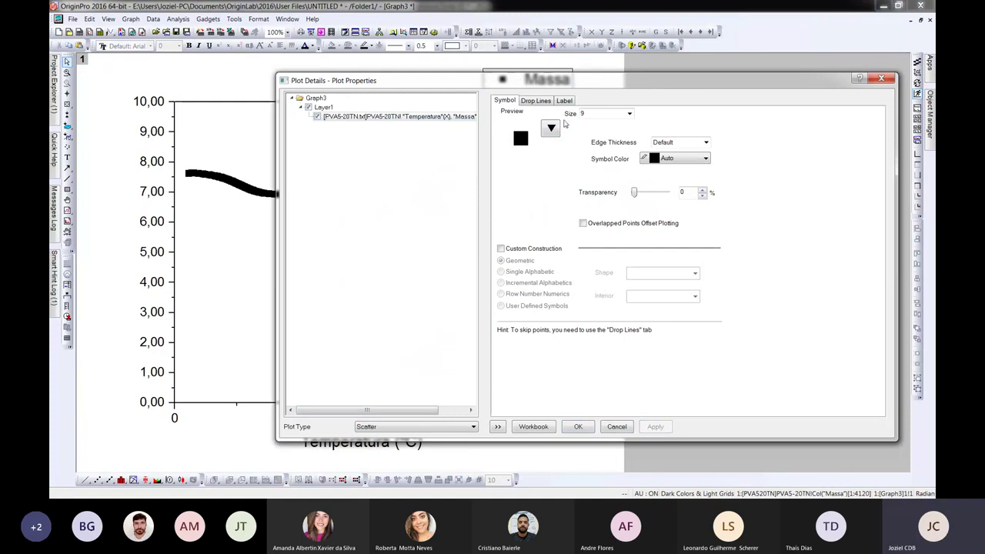
Step: Set the Massa curve's plot type to Line + Symbol
{"action": "left_click", "coordinate": [538, 102]}
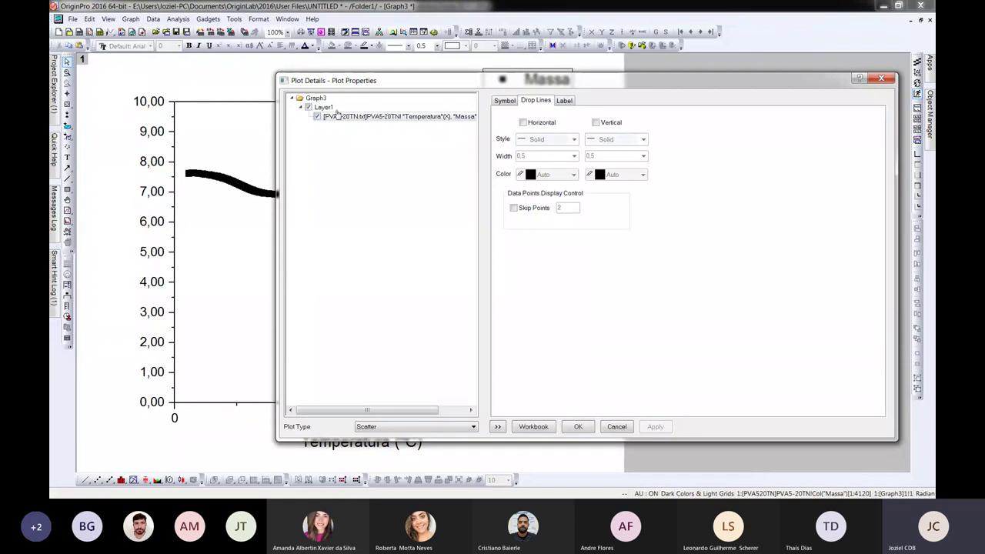
{"action": "left_click", "coordinate": [361, 115]}
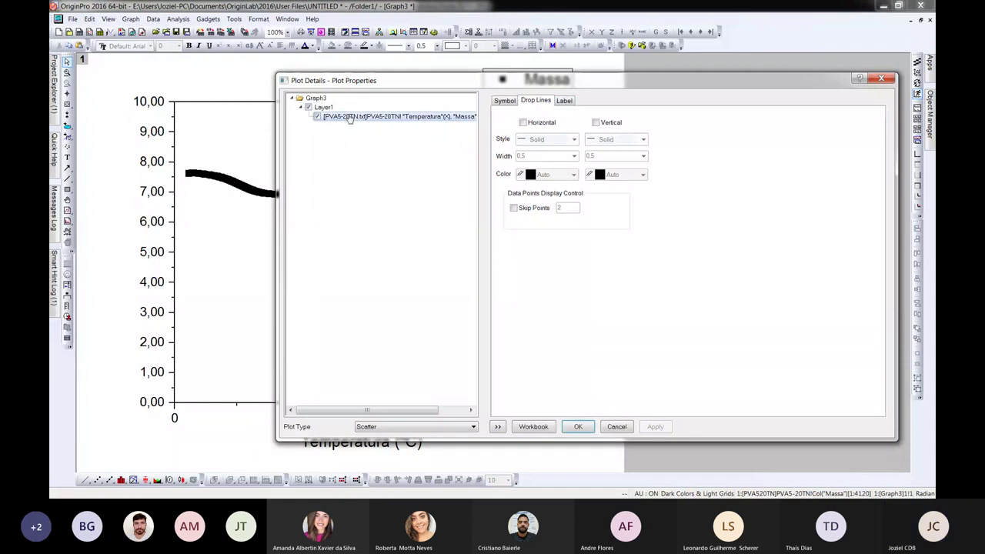
{"action": "left_click", "coordinate": [414, 426]}
{"action": "left_click", "coordinate": [386, 437]}
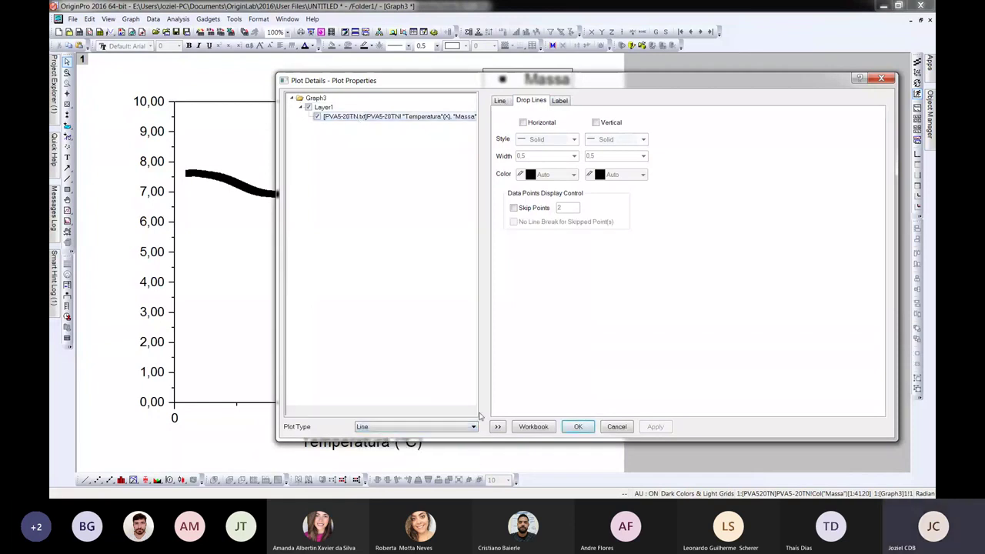
{"action": "left_click", "coordinate": [323, 108]}
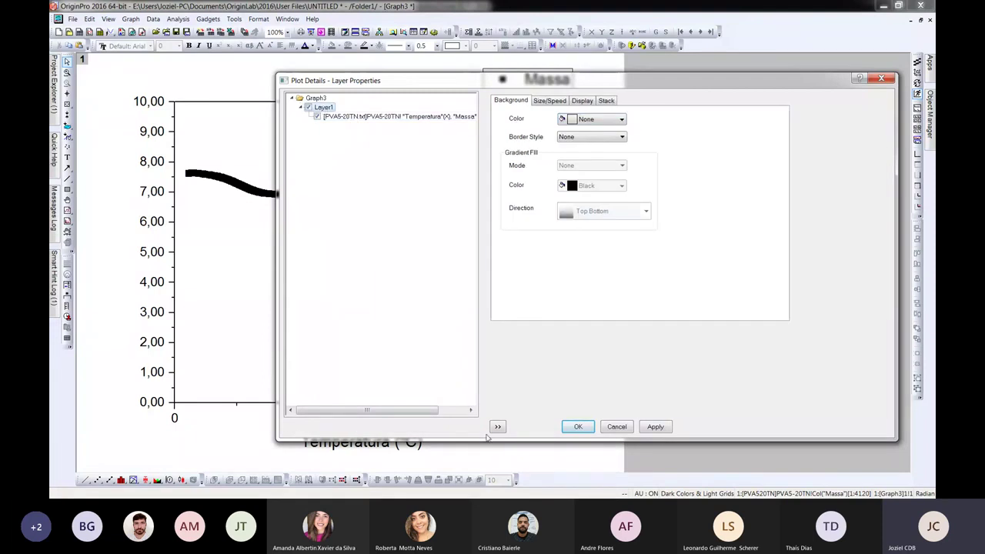
{"action": "left_click", "coordinate": [365, 117]}
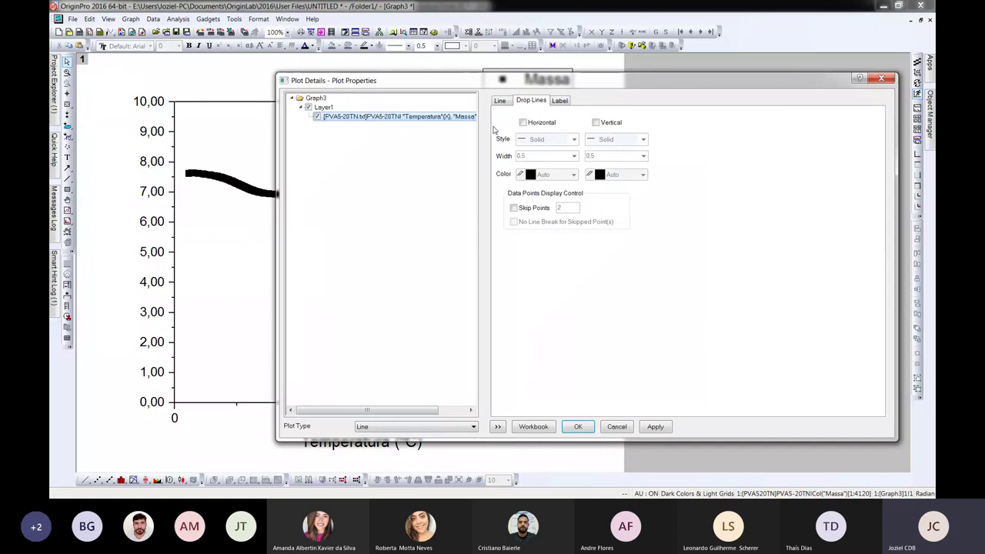
{"action": "left_click", "coordinate": [500, 101]}
{"action": "left_click", "coordinate": [414, 426]}
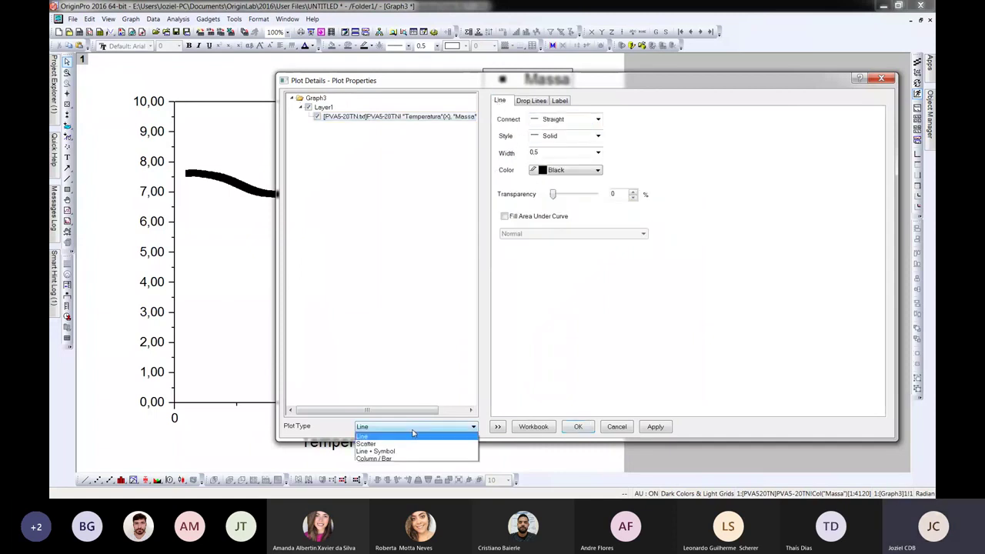
{"action": "left_click", "coordinate": [404, 452]}
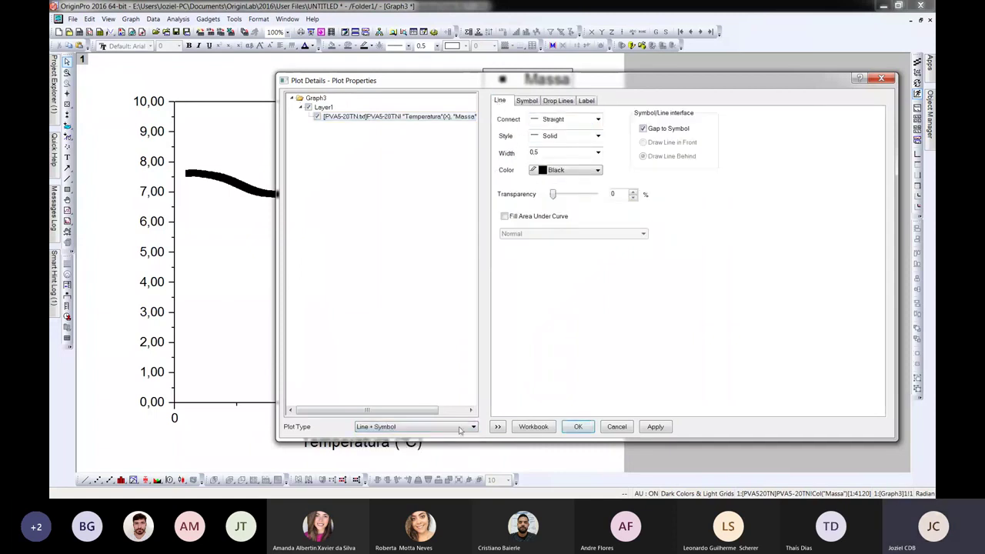
Step: Change the Massa curve's symbol shape to a solid circle
{"action": "left_click", "coordinate": [531, 101]}
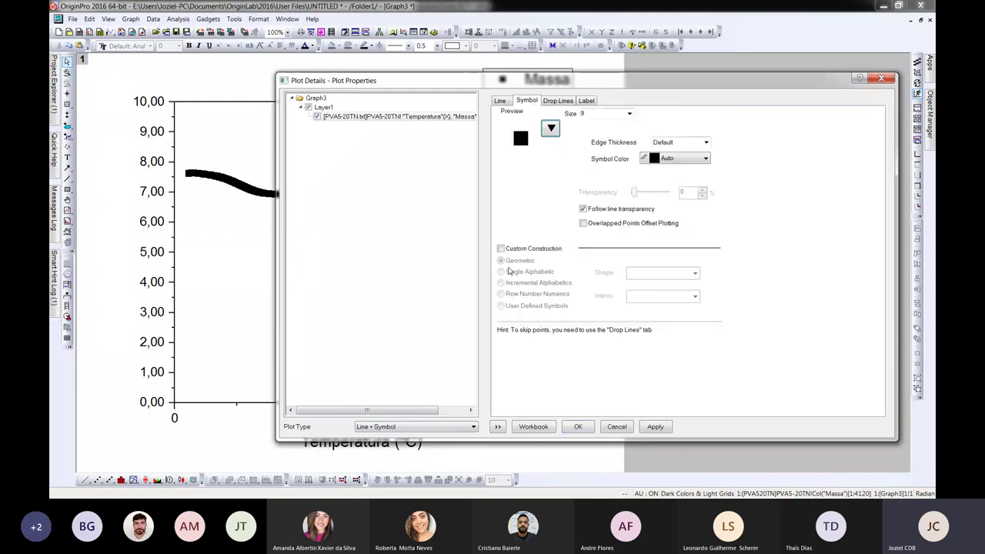
{"action": "left_click", "coordinate": [550, 128]}
{"action": "left_click", "coordinate": [496, 155]}
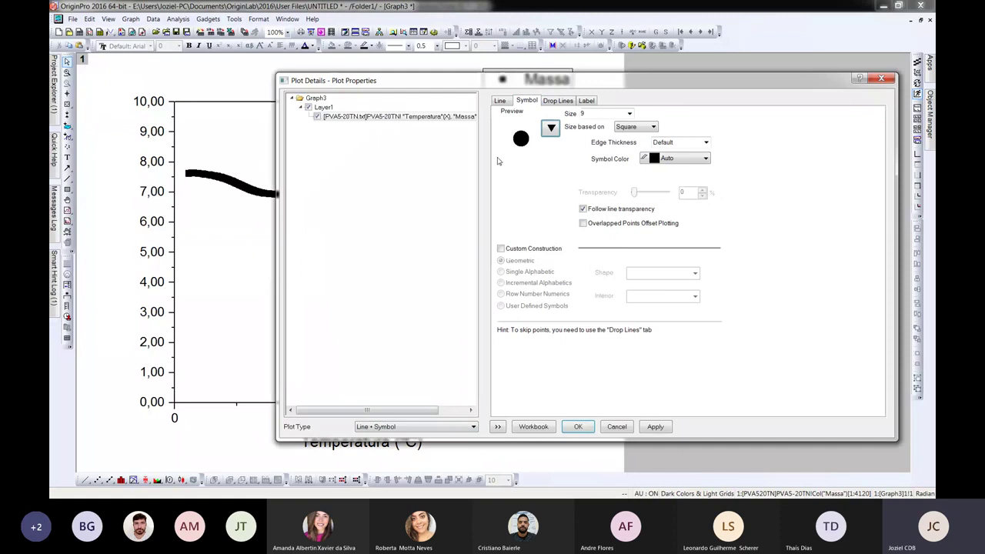
Step: Enable Skip Points for the Massa curve with a value of 10 and apply it
{"action": "left_click", "coordinate": [552, 103]}
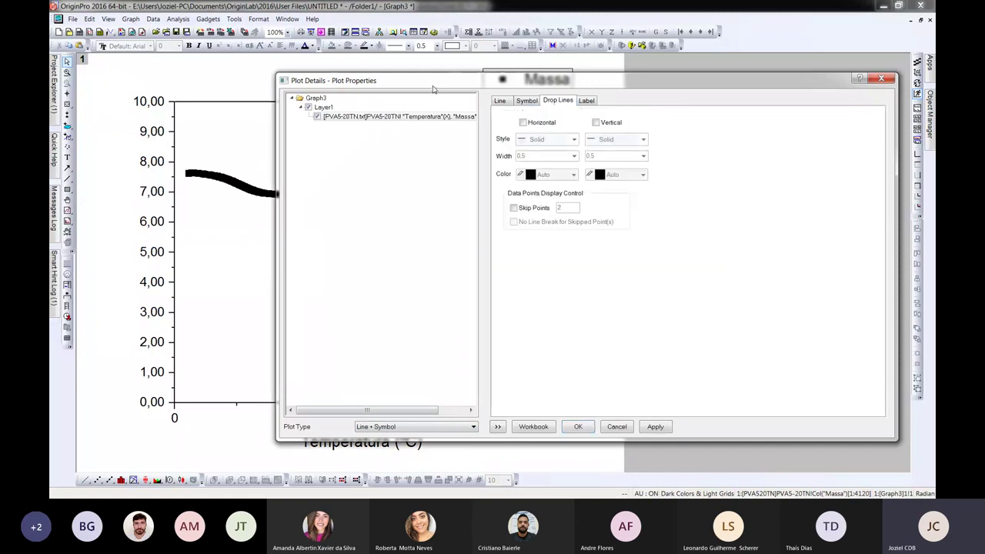
{"action": "left_click_drag", "start_coordinate": [433, 90], "coordinate": [541, 85]}
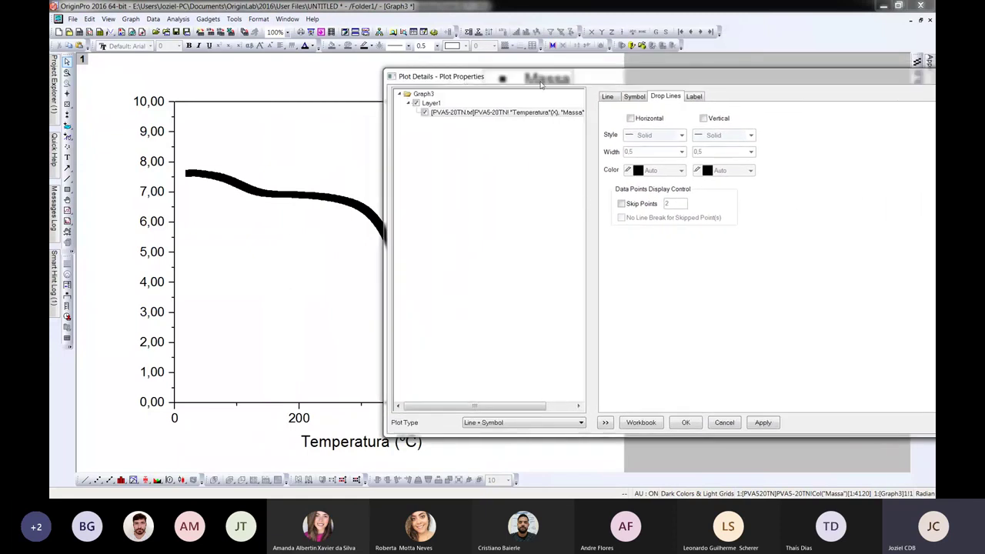
{"action": "left_click", "coordinate": [622, 204]}
{"action": "type", "text": "10"}
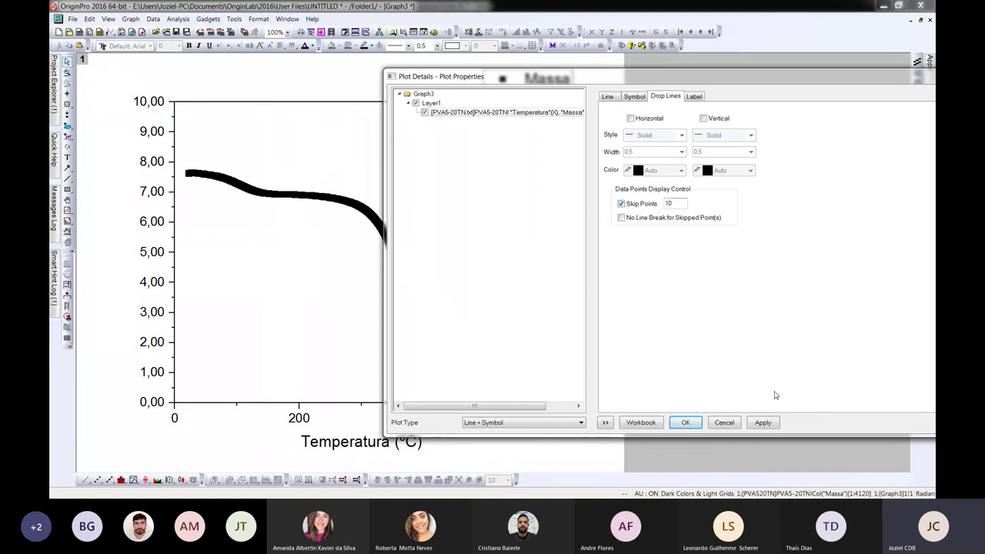
{"action": "left_click", "coordinate": [763, 422]}
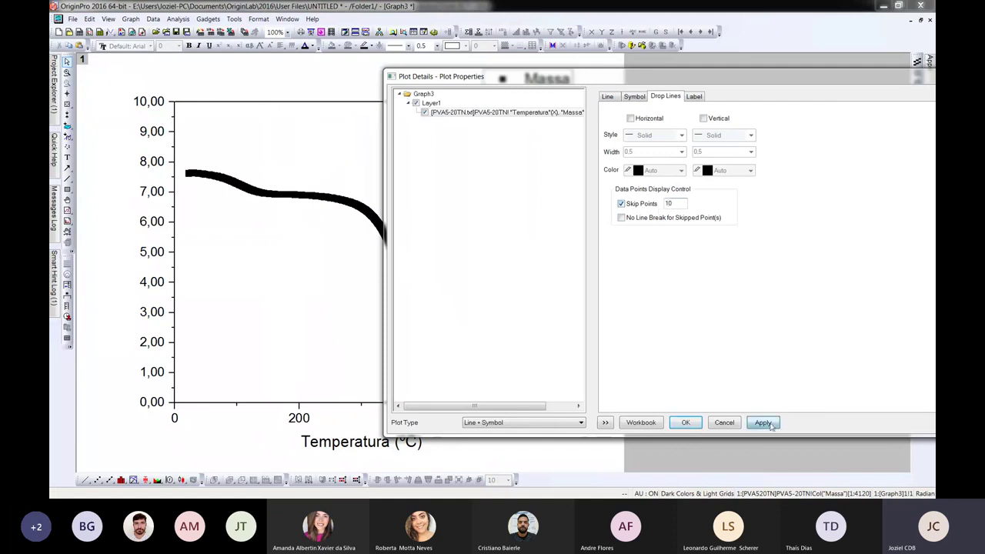
Step: Set the Massa curve's Skip Points value to 100, apply it and close the plot details
{"action": "left_click", "coordinate": [670, 203]}
{"action": "type", "text": "0"}
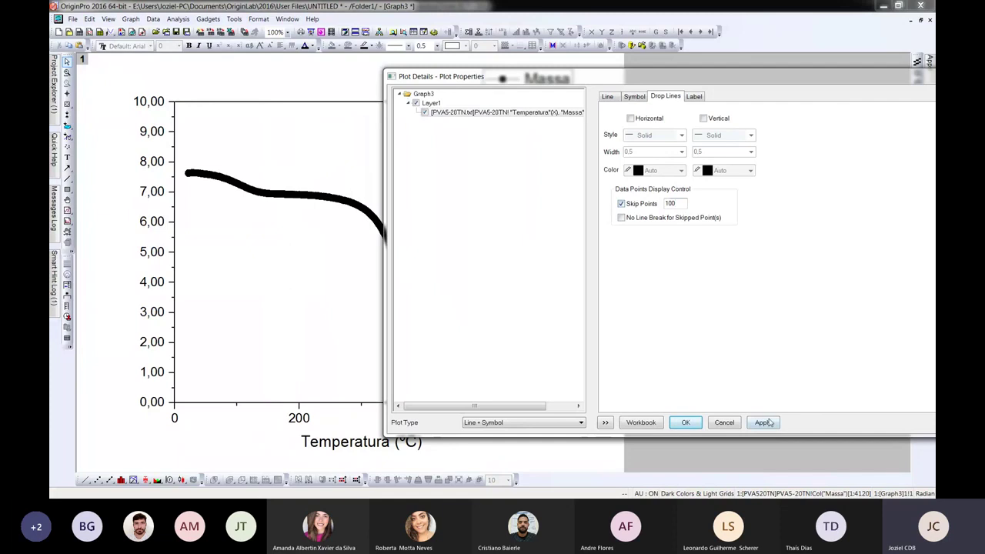
{"action": "left_click", "coordinate": [768, 422]}
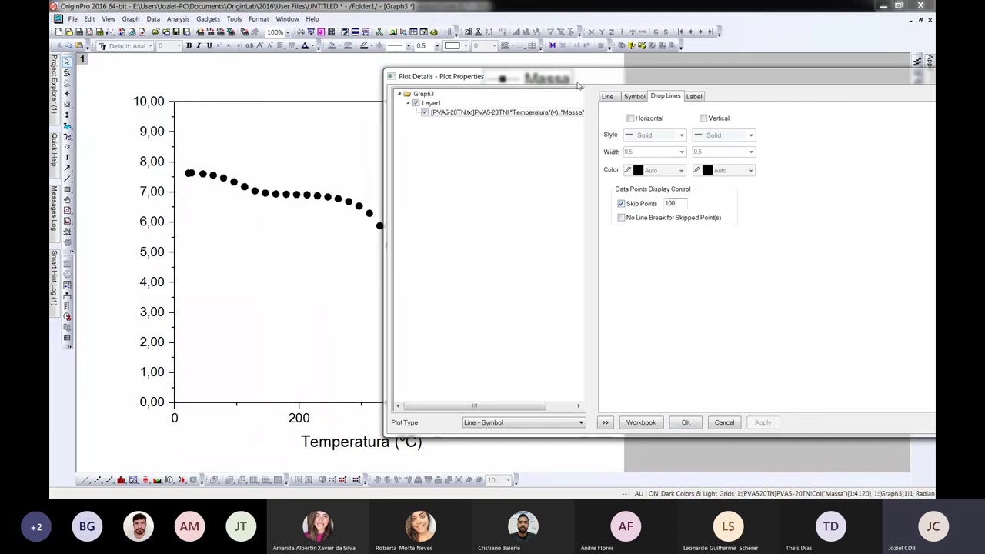
{"action": "left_click_drag", "start_coordinate": [575, 81], "coordinate": [425, 82]}
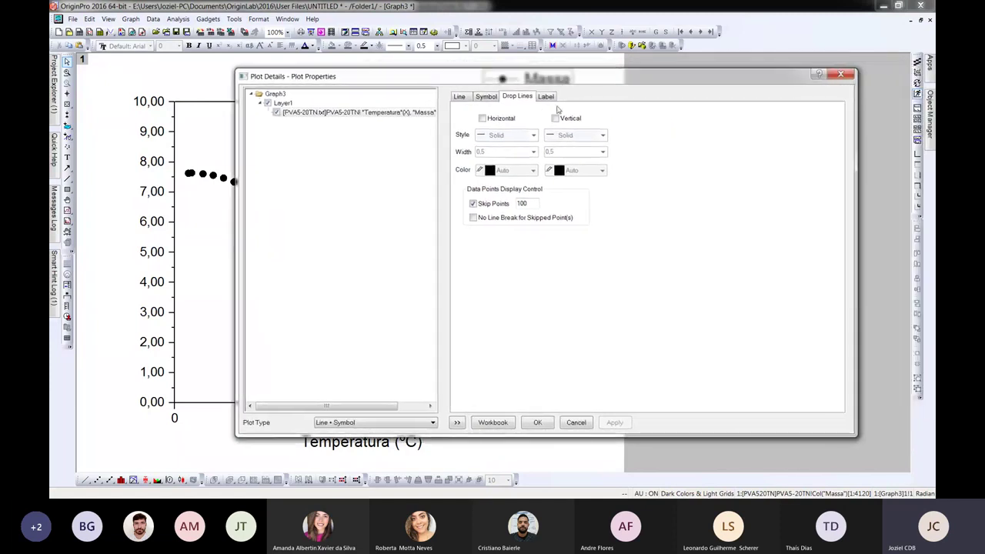
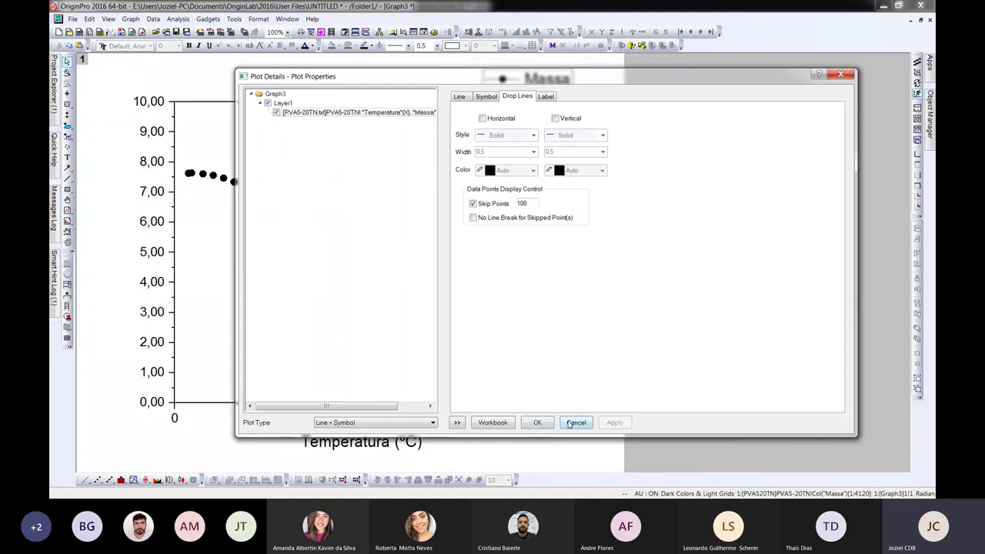
{"action": "left_click", "coordinate": [577, 423]}
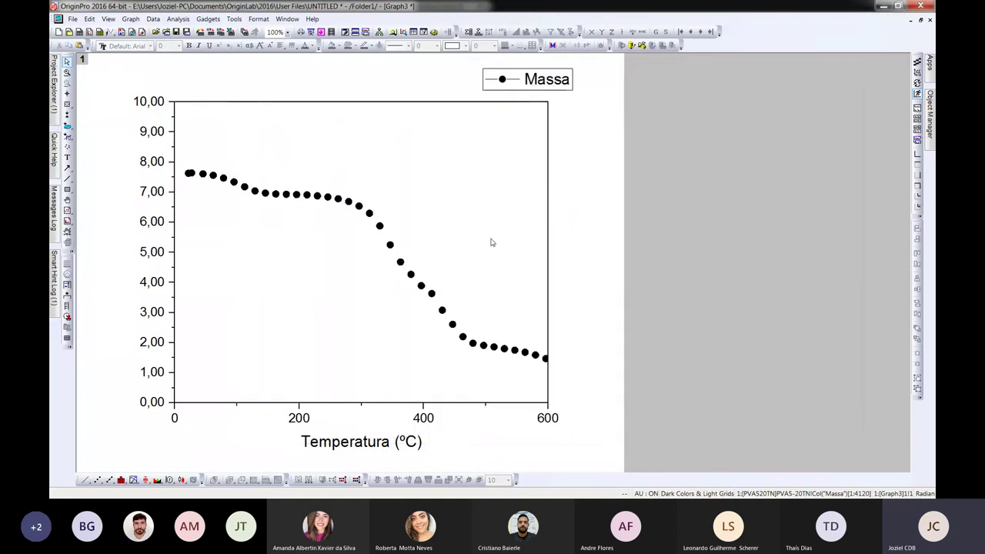
Step: Restore the Graph3 window from full size, move it off the worksheet, and colour the Massa curve's symbols red
{"action": "left_click", "coordinate": [920, 20]}
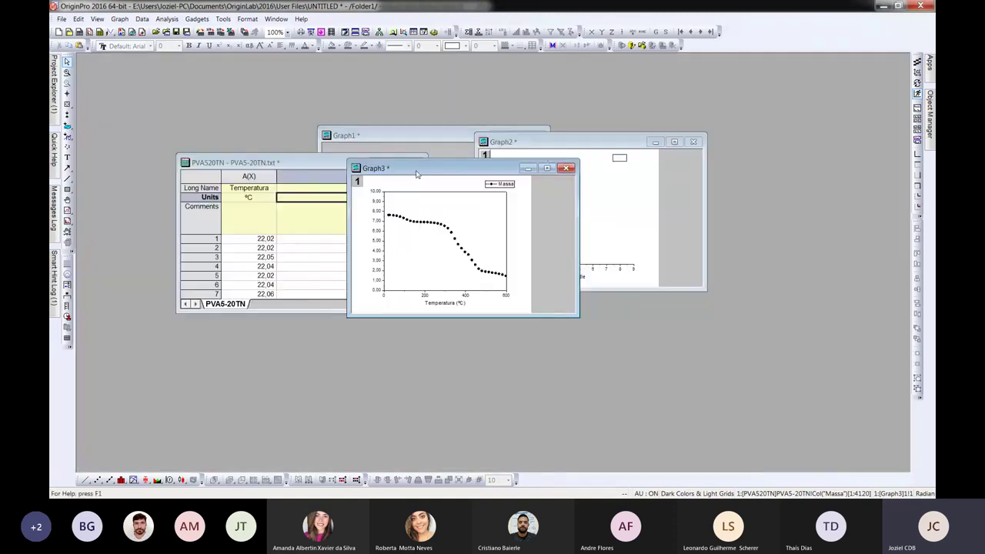
{"action": "left_click_drag", "start_coordinate": [418, 175], "coordinate": [516, 91]}
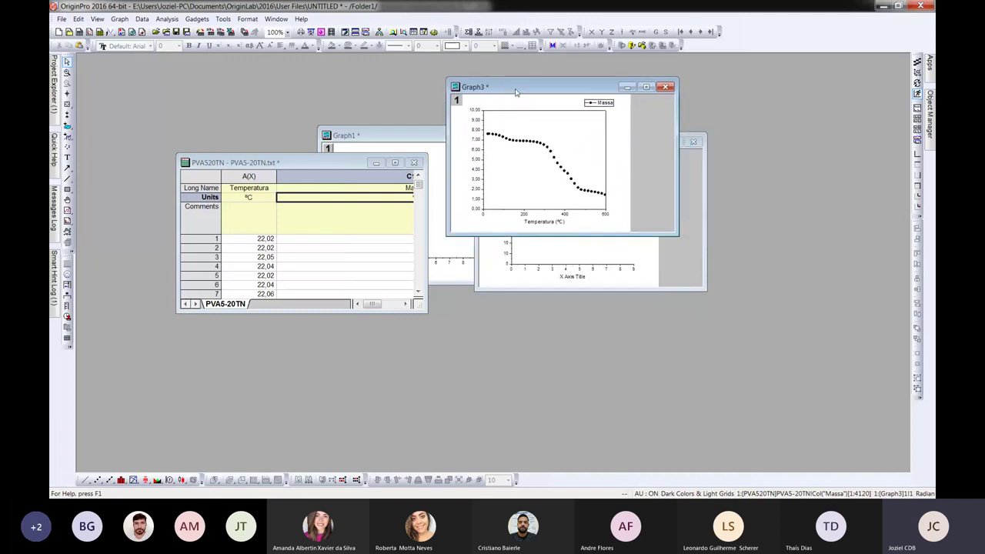
{"action": "double_click", "coordinate": [529, 145]}
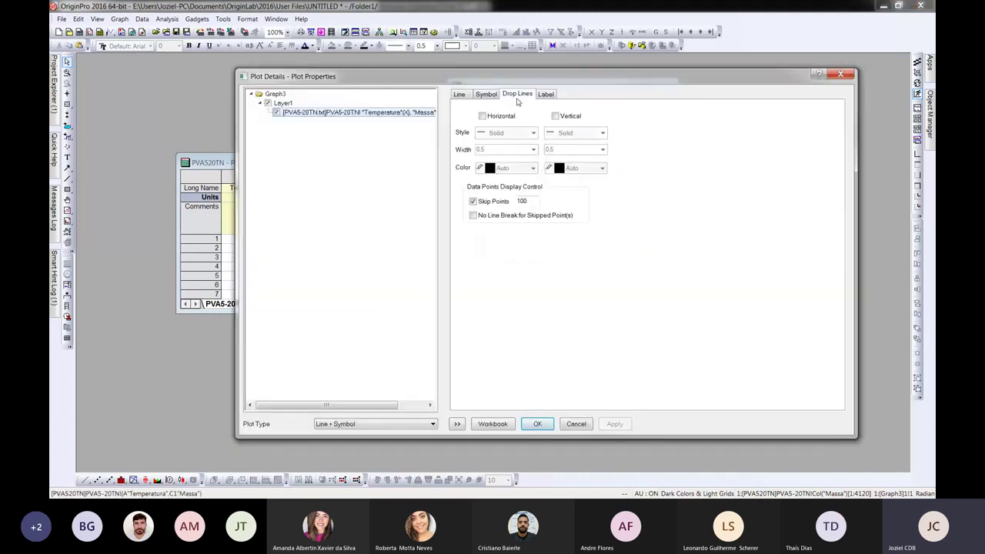
{"action": "left_click", "coordinate": [485, 95]}
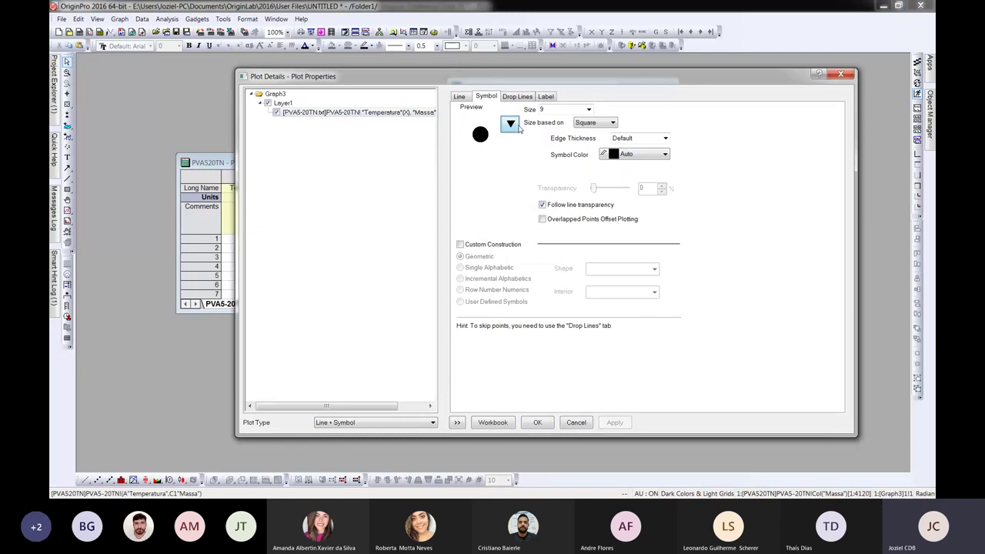
{"action": "left_click", "coordinate": [510, 123]}
{"action": "left_click", "coordinate": [511, 123]}
{"action": "left_click", "coordinate": [651, 154]}
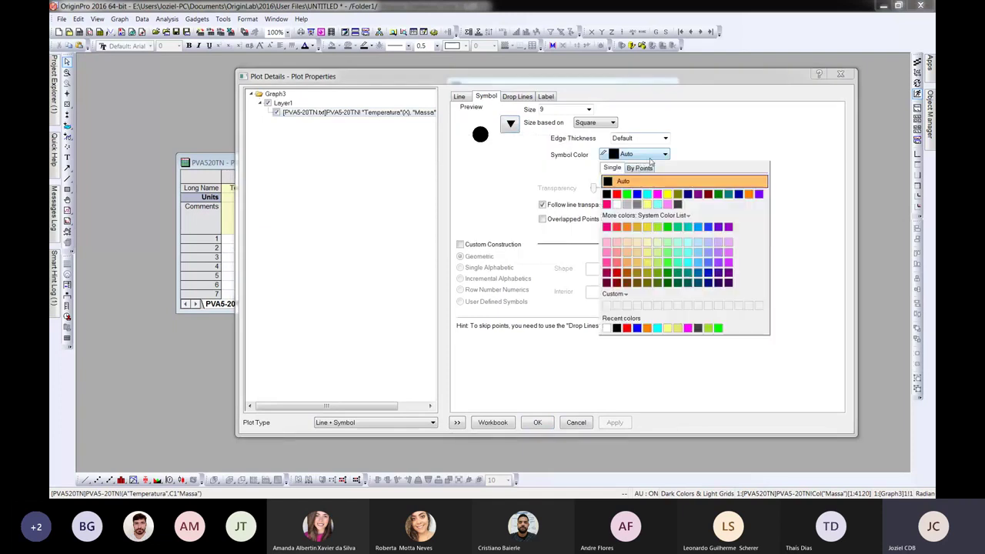
{"action": "left_click", "coordinate": [616, 194]}
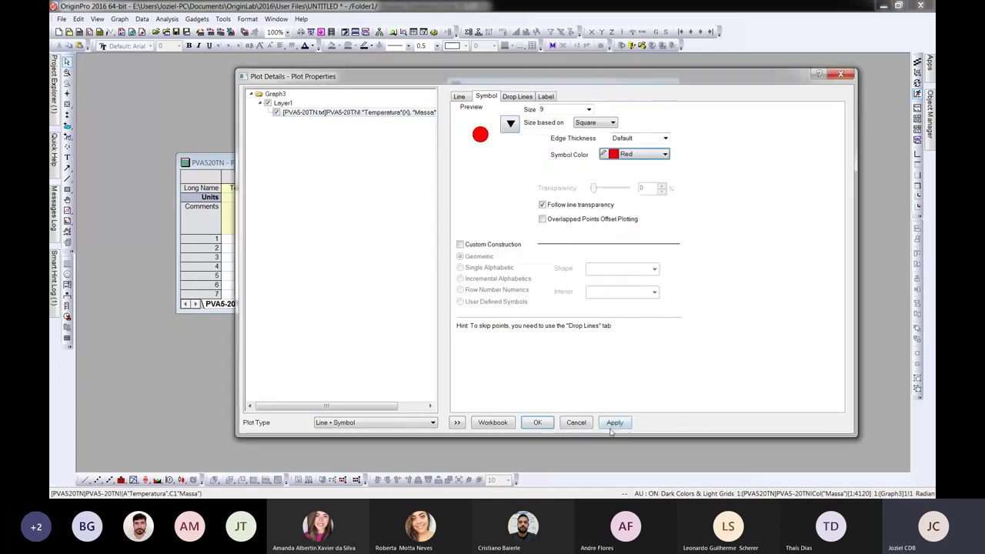
{"action": "left_click", "coordinate": [530, 425]}
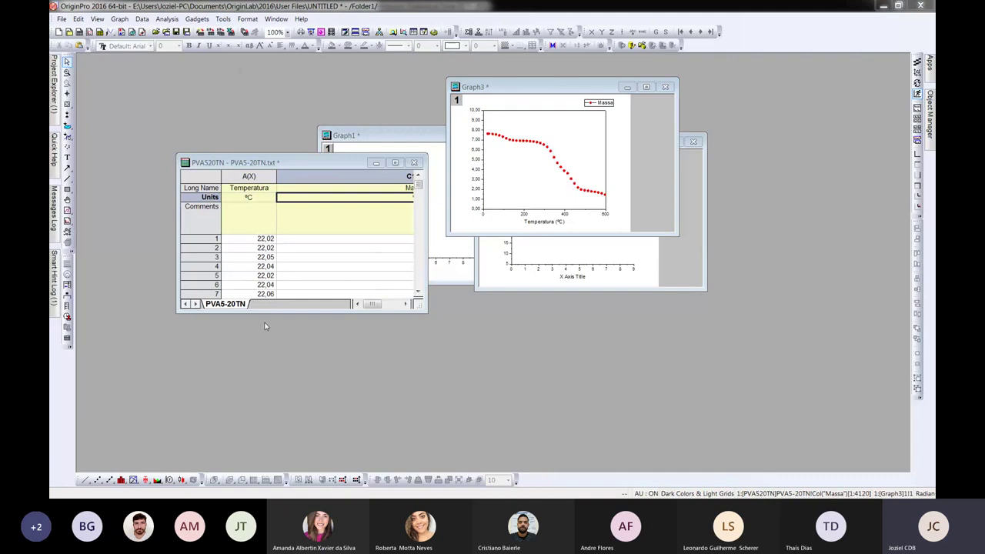
Step: Move the PVA520TN worksheet window clear of the graphs and delete the empty graphs Graph1 and Graph2
{"action": "left_click", "coordinate": [297, 167]}
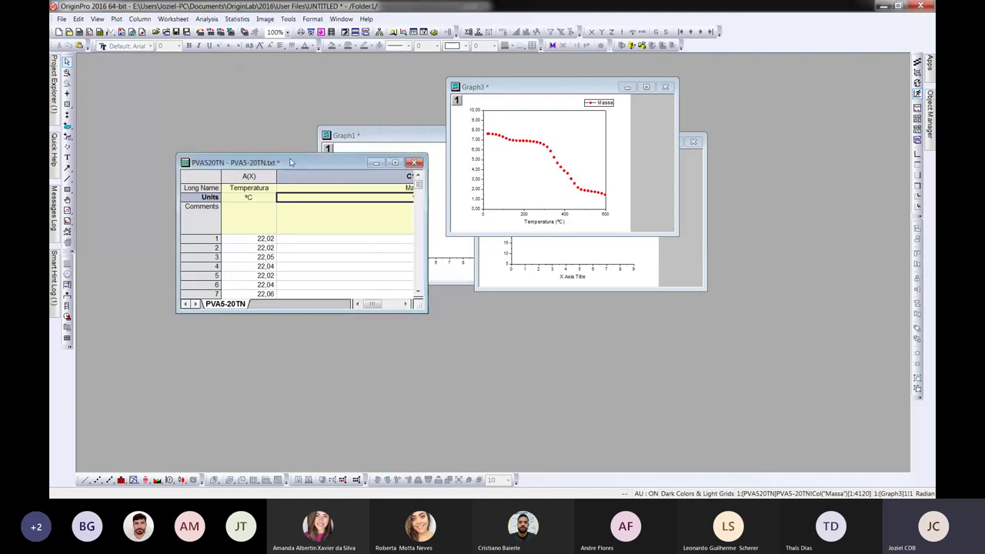
{"action": "left_click_drag", "start_coordinate": [291, 161], "coordinate": [195, 90]}
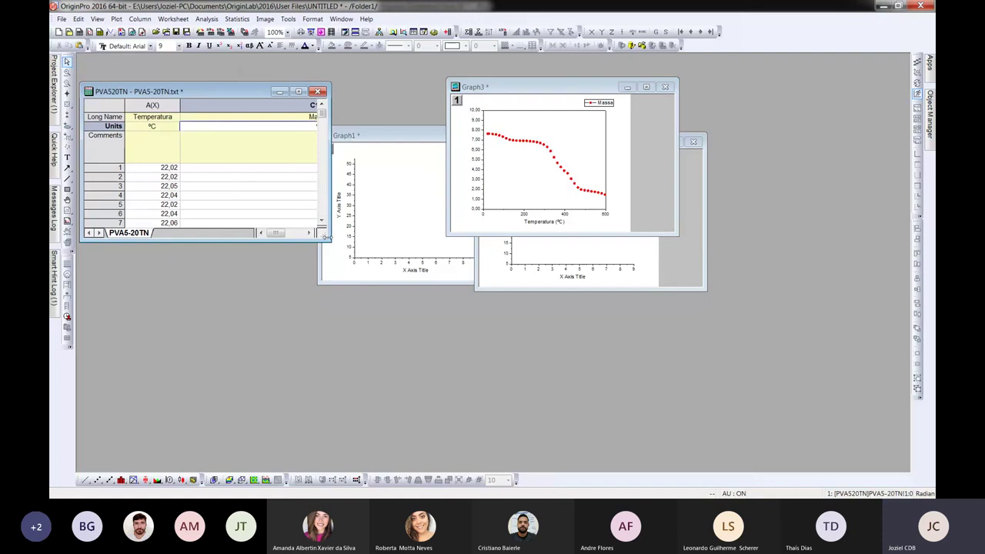
{"action": "left_click", "coordinate": [374, 137]}
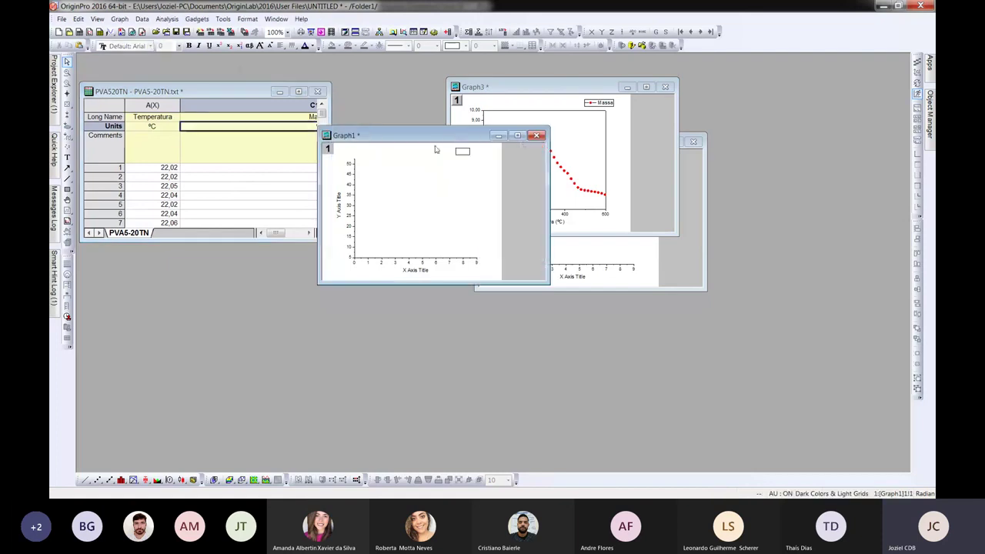
{"action": "left_click", "coordinate": [530, 138]}
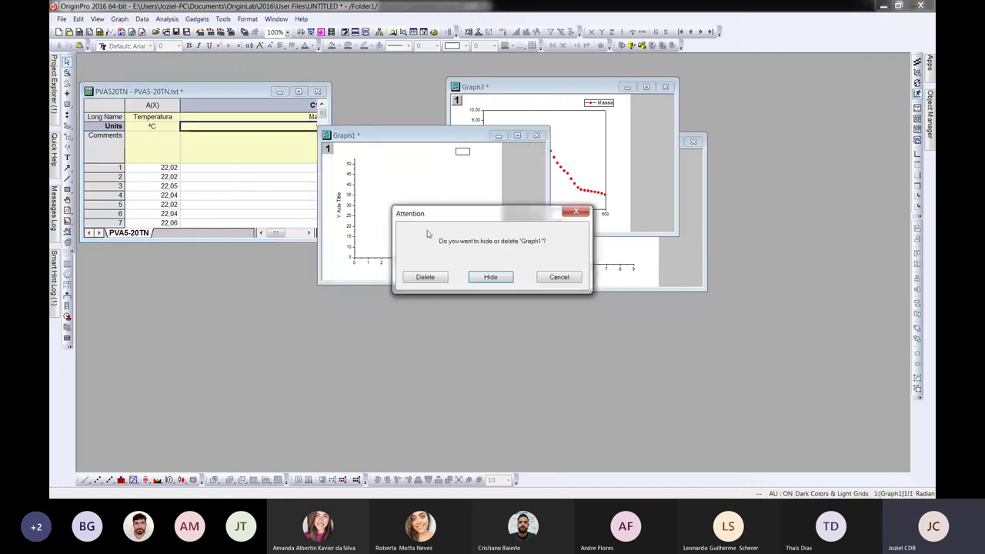
{"action": "left_click", "coordinate": [440, 277]}
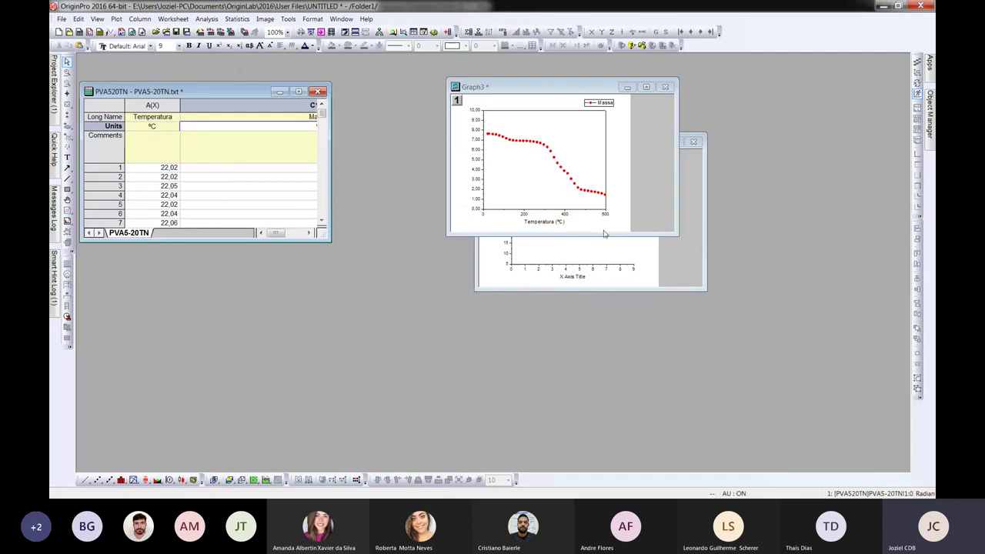
{"action": "left_click", "coordinate": [681, 249]}
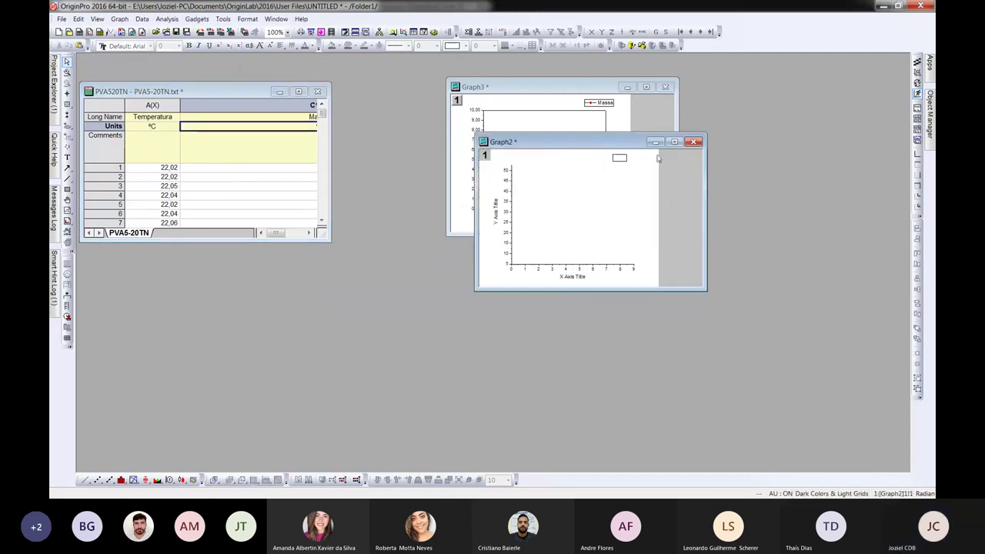
{"action": "left_click", "coordinate": [693, 142]}
{"action": "left_click", "coordinate": [427, 278]}
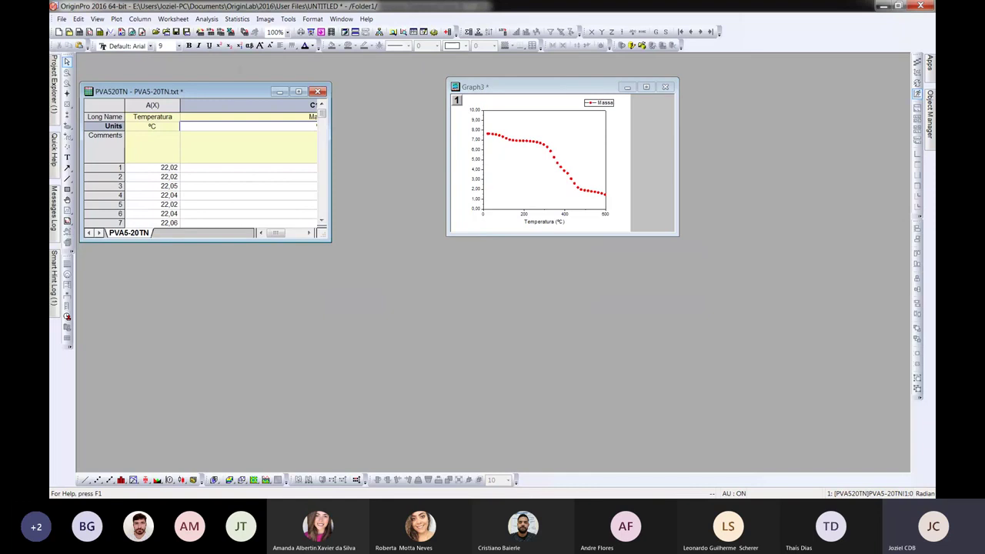
Step: Switch to the PVA folder in the file explorer, look through the text file PVA5-0TN, and close it
{"action": "key", "text": "alt+Tab"}
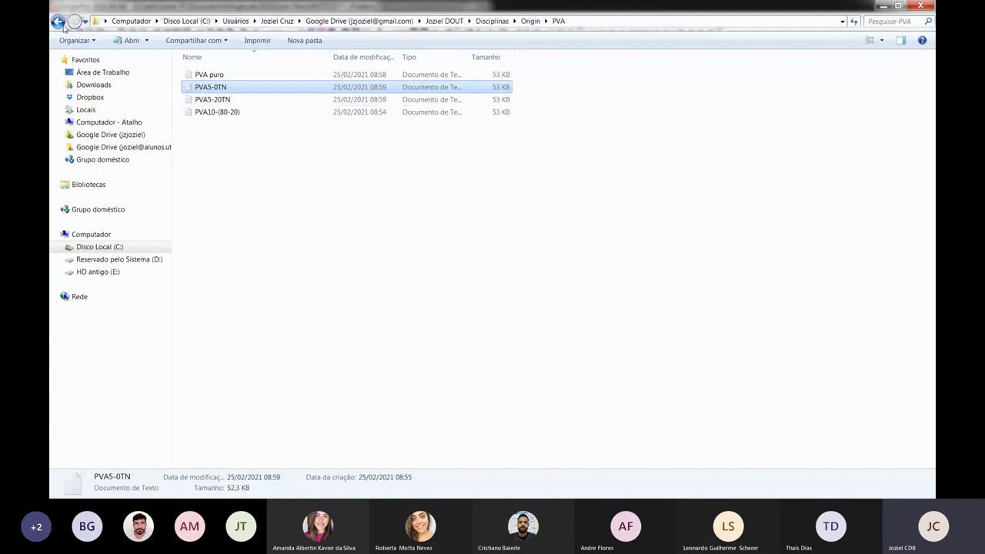
{"action": "double_click", "coordinate": [228, 91]}
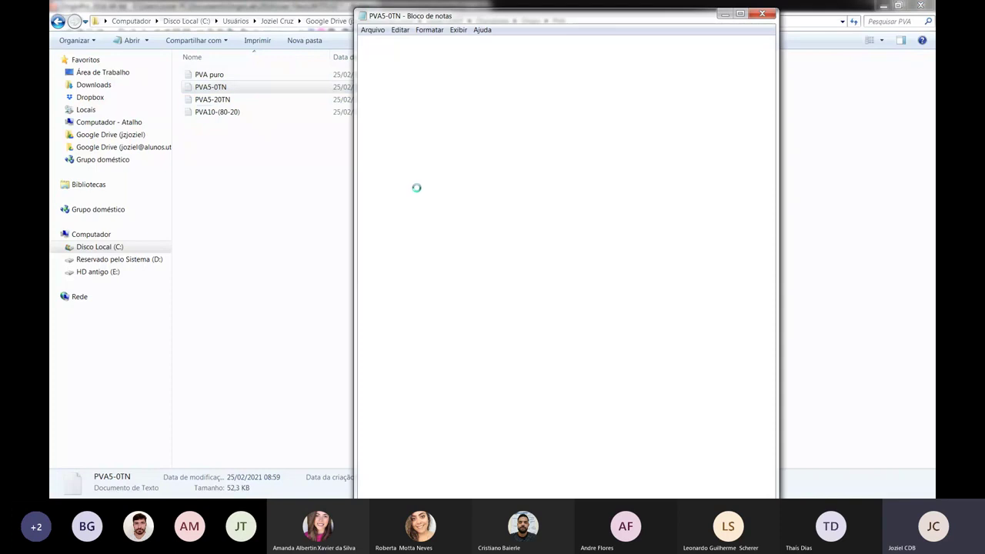
{"action": "scroll", "coordinate": [419, 192], "scroll_direction": "down", "scroll_amount": 4}
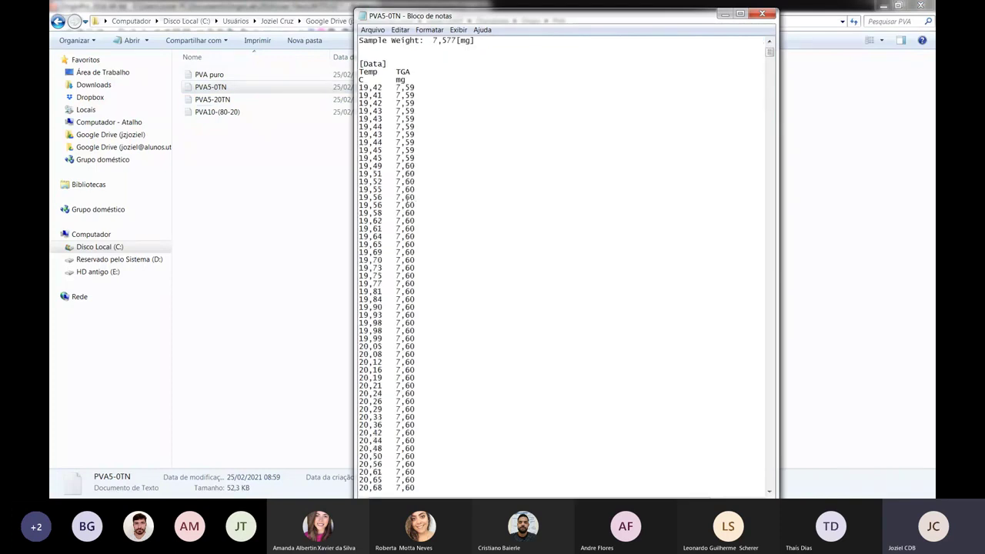
{"action": "left_click", "coordinate": [764, 15]}
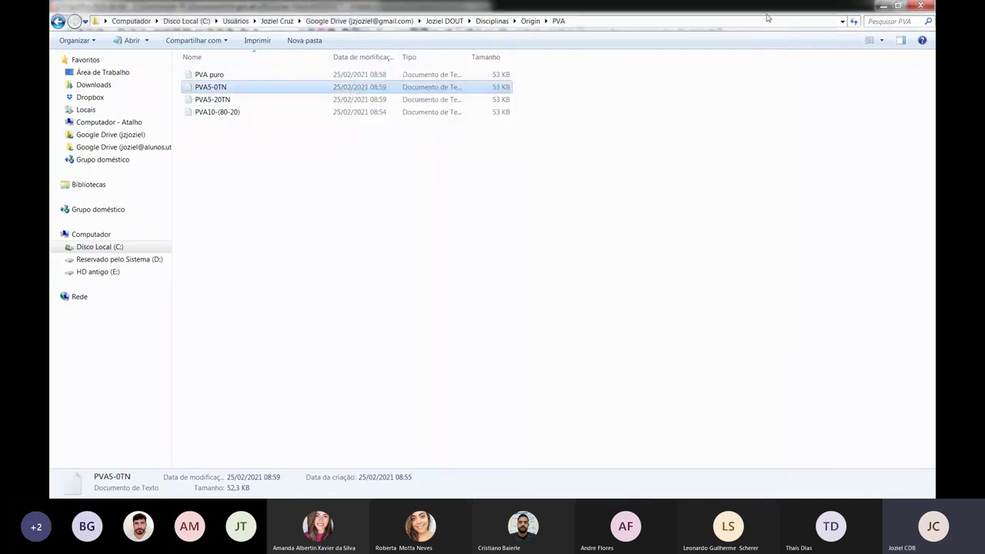
Step: Open the text file 049-20 C (1) from the PU folder in Notepad and maximize its window
{"action": "left_click", "coordinate": [59, 22]}
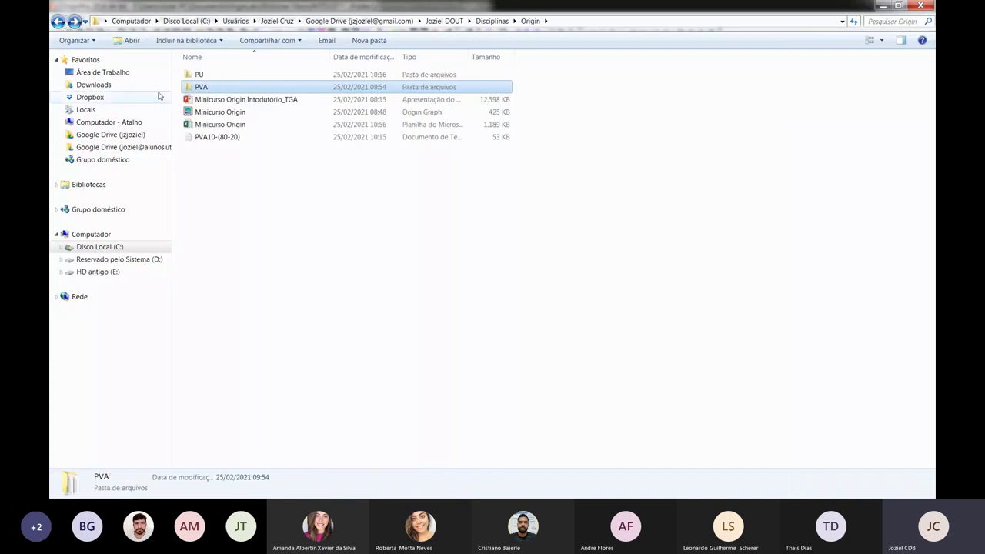
{"action": "double_click", "coordinate": [205, 76]}
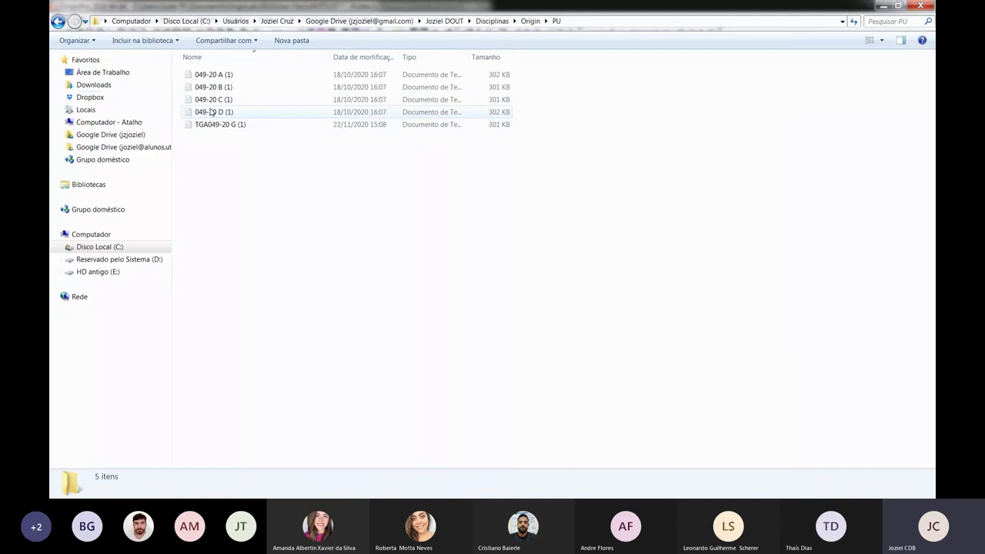
{"action": "double_click", "coordinate": [213, 99]}
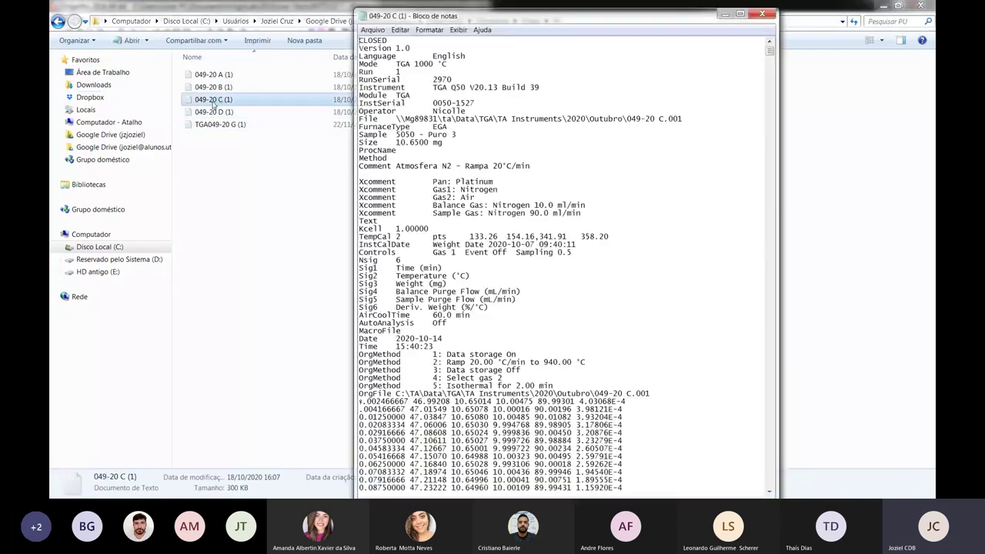
{"action": "left_click", "coordinate": [739, 15]}
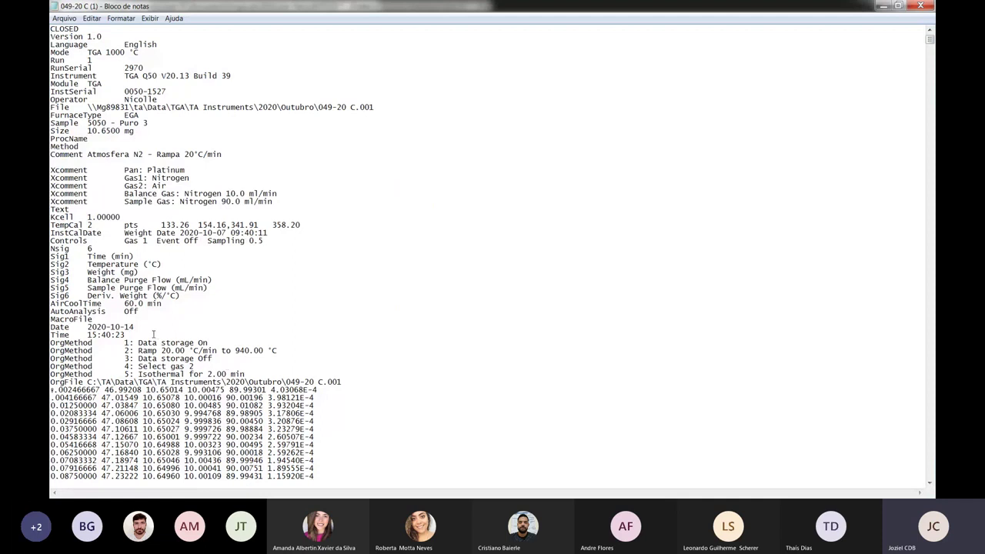
Step: Examine the header of 049-20 C (1), the OrgFile line and the data rows that follow it
{"action": "scroll", "coordinate": [153, 336], "scroll_direction": "down", "scroll_amount": 9}
{"action": "scroll", "coordinate": [153, 337], "scroll_direction": "up", "scroll_amount": 9}
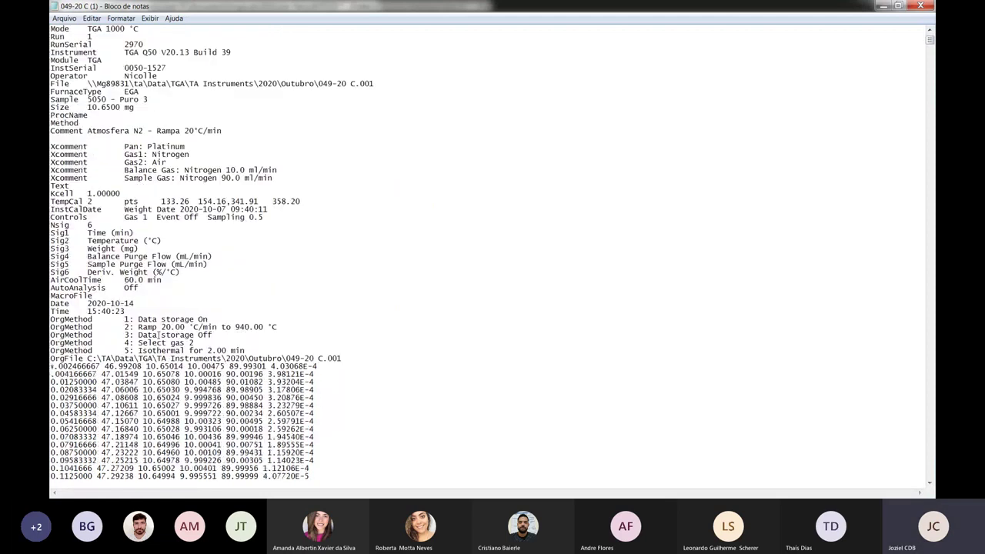
{"action": "scroll", "coordinate": [173, 338], "scroll_direction": "down", "scroll_amount": 5}
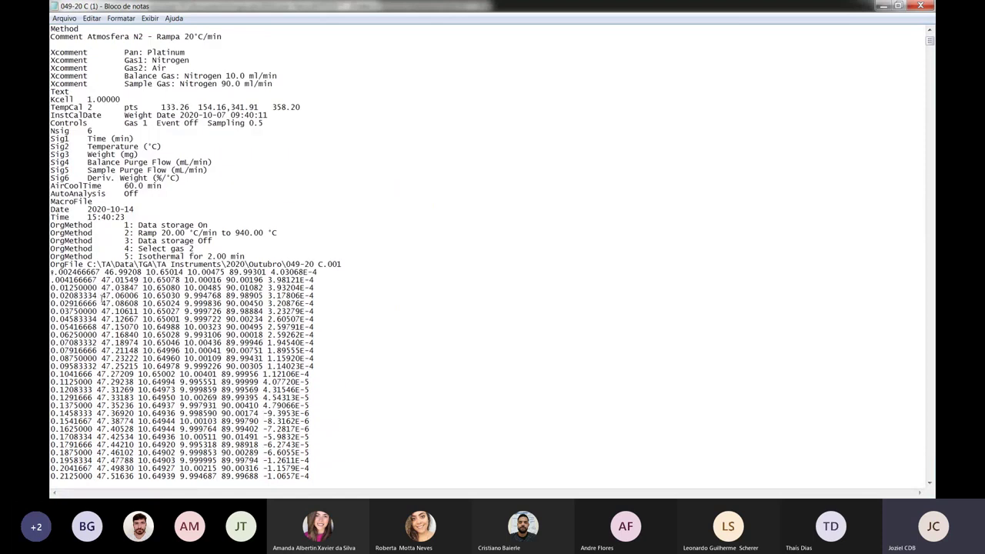
{"action": "left_click_drag", "start_coordinate": [102, 296], "coordinate": [119, 358]}
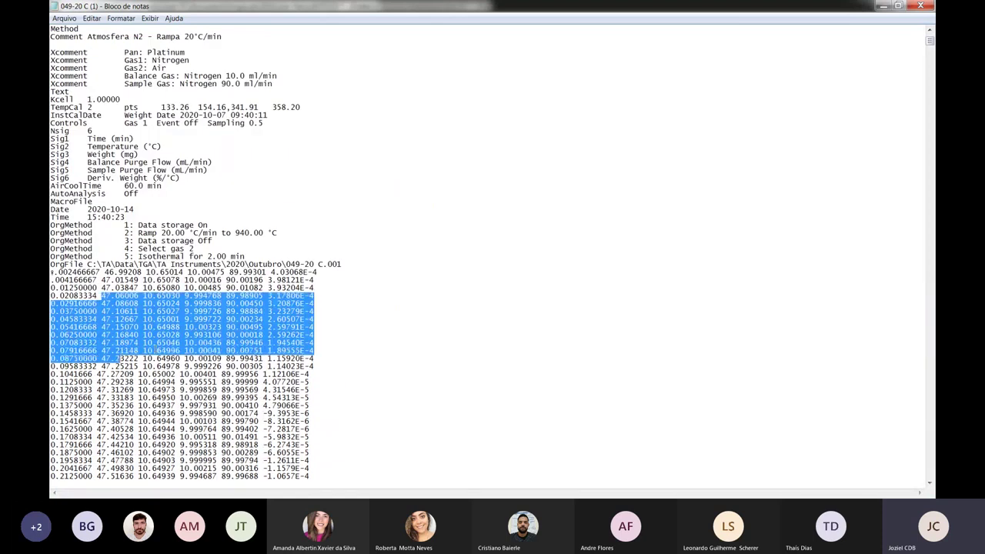
{"action": "scroll", "coordinate": [156, 346], "scroll_direction": "up", "scroll_amount": 5}
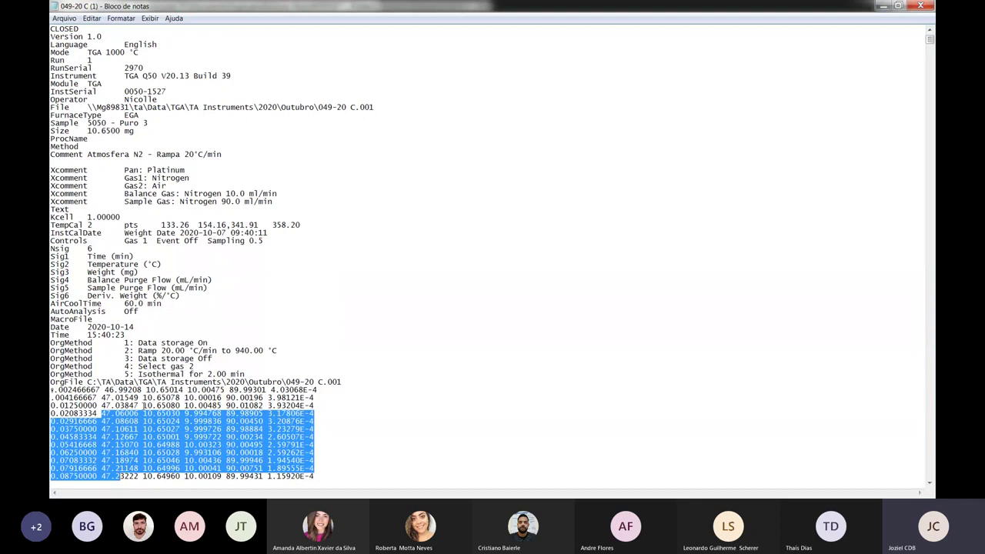
{"action": "scroll", "coordinate": [144, 403], "scroll_direction": "down", "scroll_amount": 2}
{"action": "left_click", "coordinate": [143, 405]}
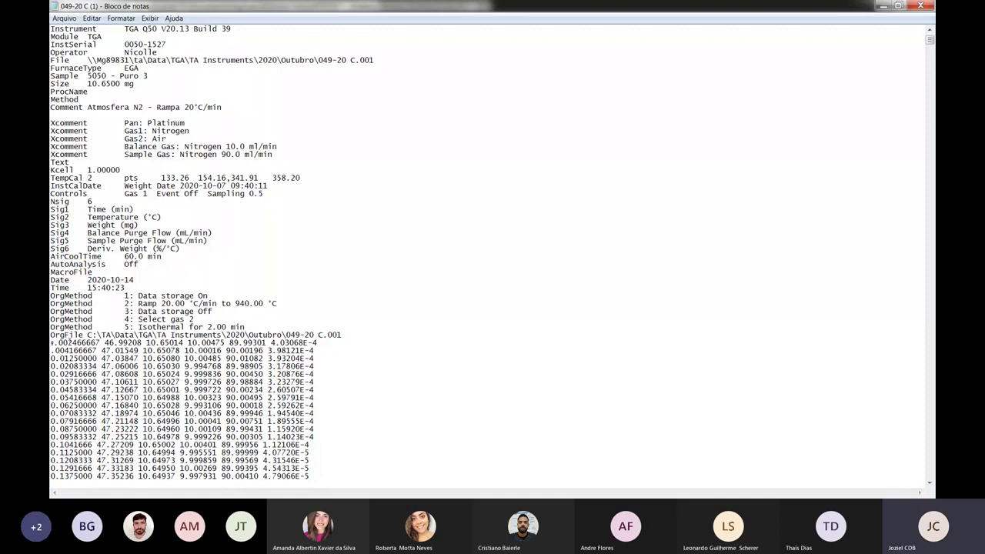
{"action": "scroll", "coordinate": [104, 350], "scroll_direction": "down", "scroll_amount": 9}
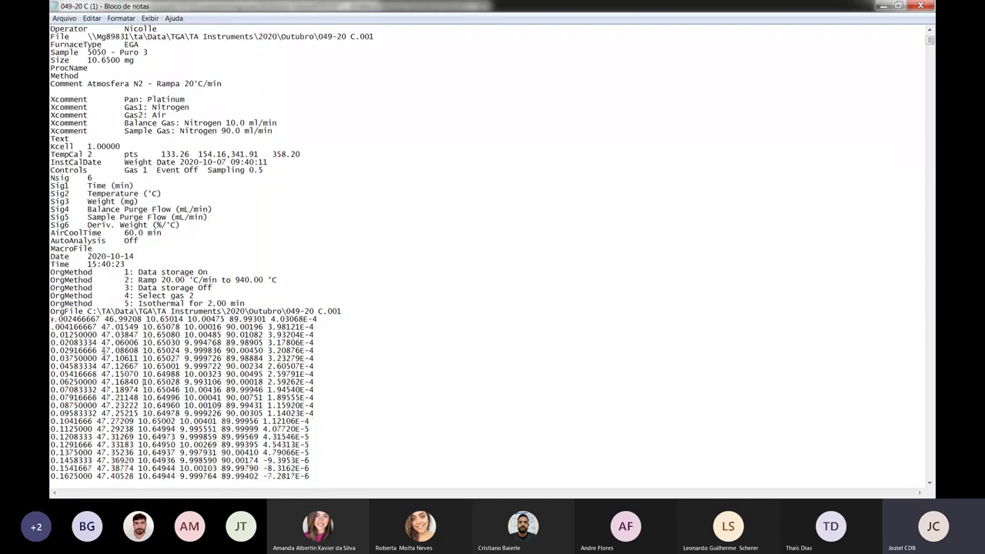
{"action": "scroll", "coordinate": [103, 350], "scroll_direction": "up", "scroll_amount": 6}
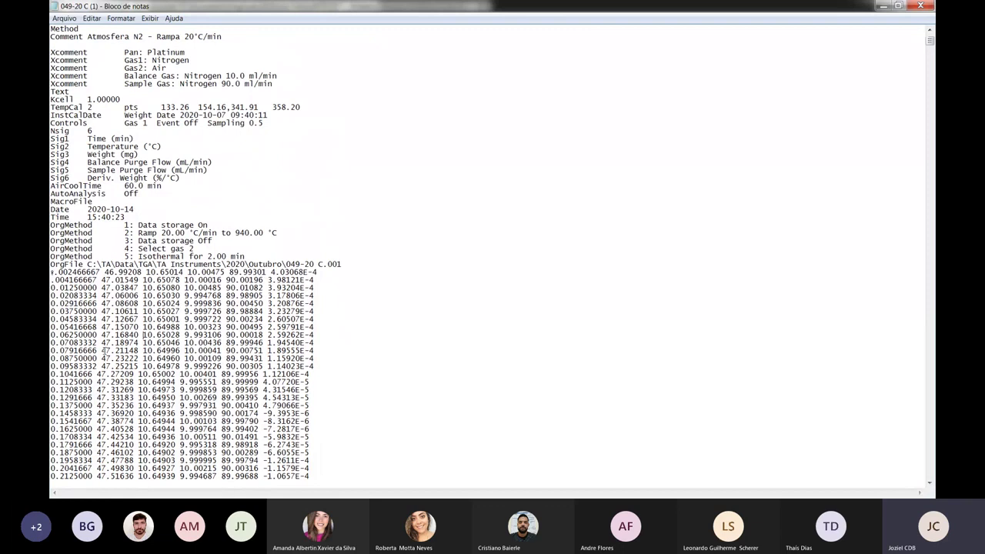
{"action": "scroll", "coordinate": [103, 350], "scroll_direction": "up", "scroll_amount": 2}
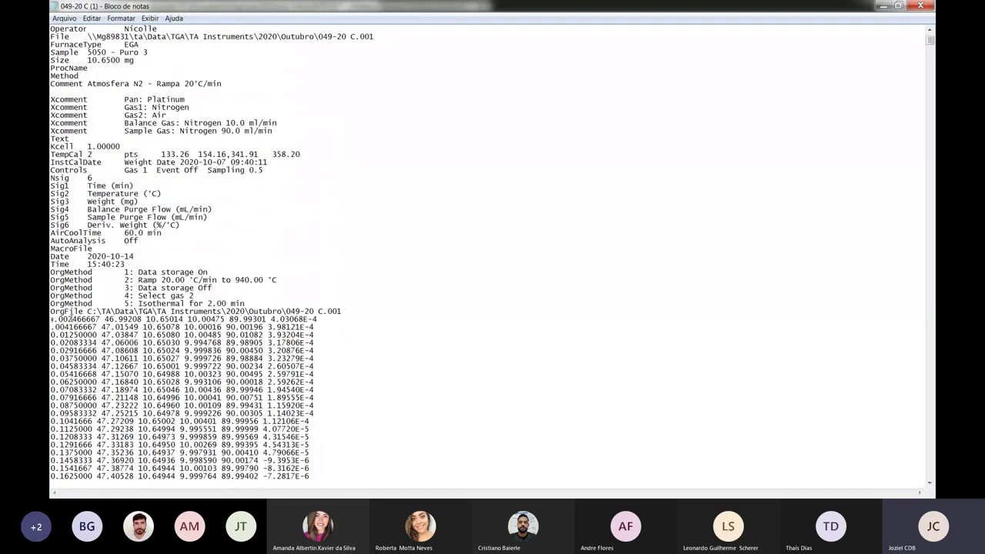
{"action": "left_click_drag", "start_coordinate": [60, 312], "coordinate": [332, 312]}
{"action": "scroll", "coordinate": [204, 333], "scroll_direction": "up", "scroll_amount": 3}
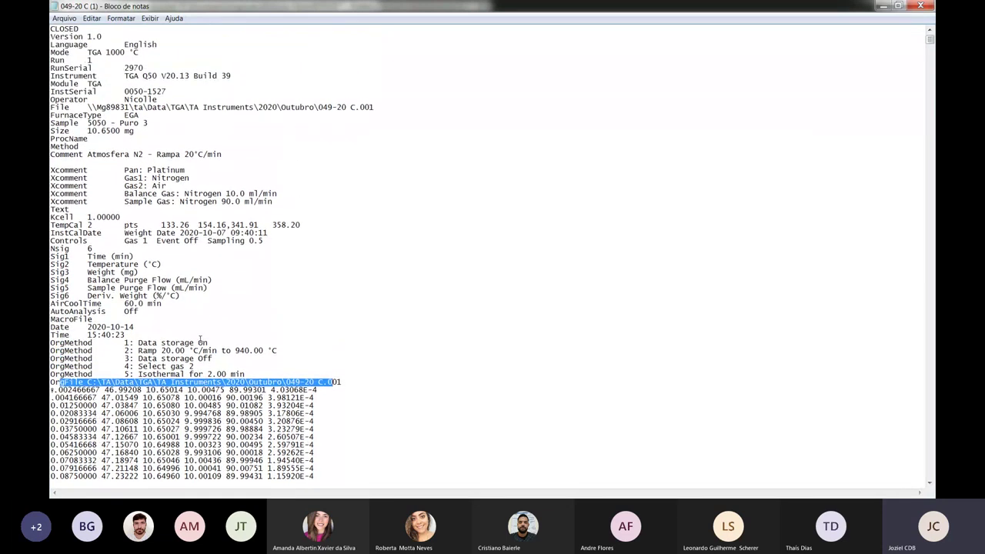
{"action": "scroll", "coordinate": [204, 333], "scroll_direction": "down", "scroll_amount": 1}
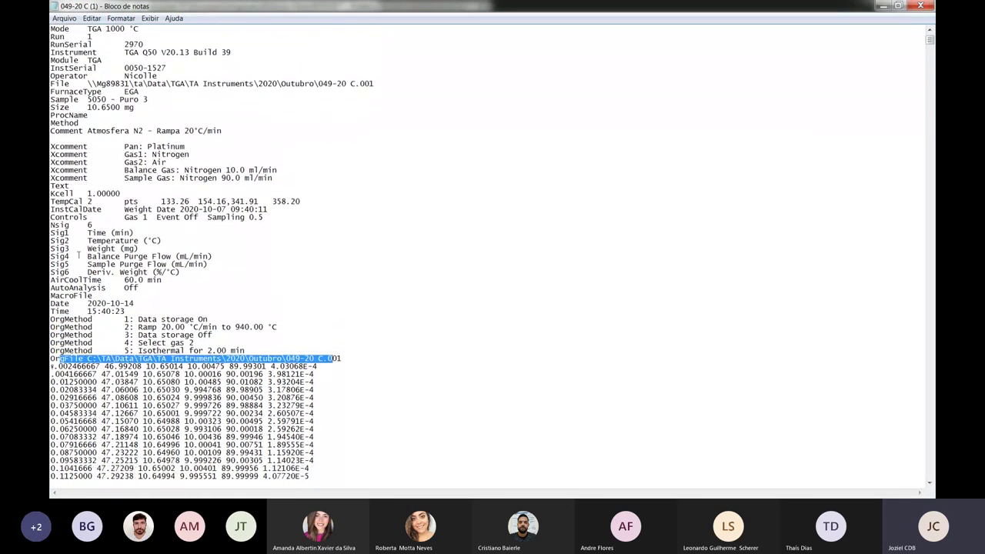
Step: Restore and widen the text window, and compare the Sig1 to Sig6 signal names with the columns of the first data row
{"action": "key", "text": "super+Left"}
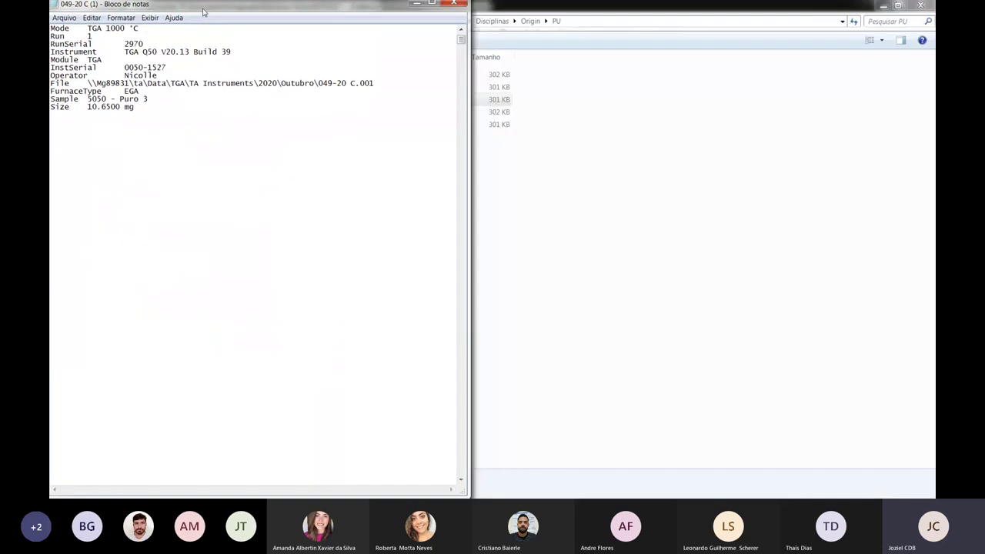
{"action": "key", "text": "super+Right"}
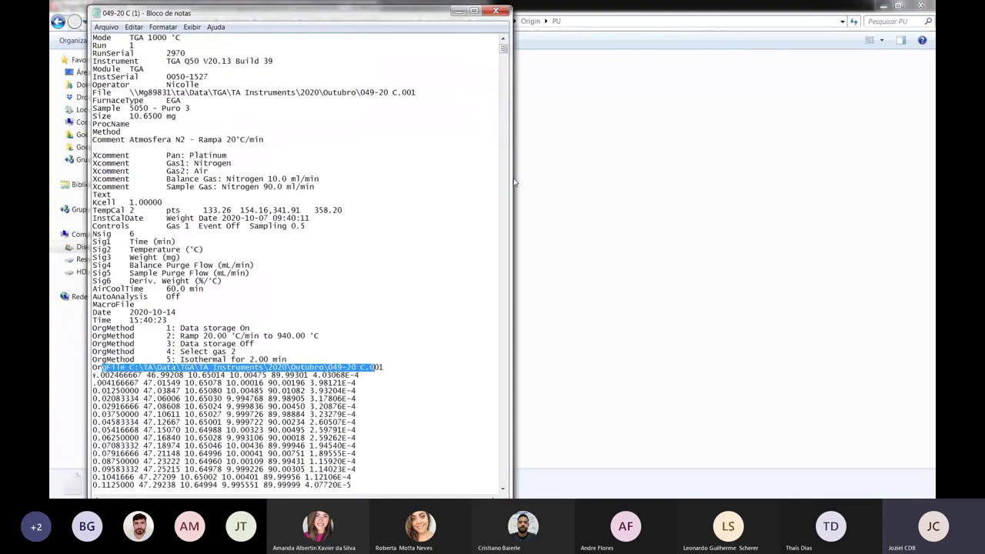
{"action": "left_click_drag", "start_coordinate": [514, 182], "coordinate": [601, 182]}
{"action": "left_click_drag", "start_coordinate": [107, 242], "coordinate": [177, 242]}
{"action": "left_click_drag", "start_coordinate": [93, 241], "coordinate": [173, 242]}
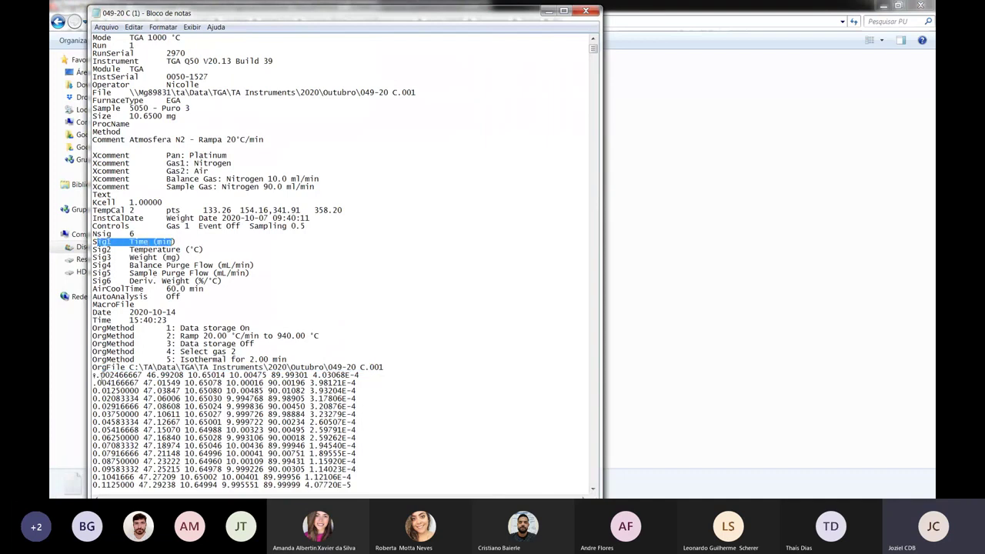
{"action": "left_click_drag", "start_coordinate": [101, 375], "coordinate": [146, 375]}
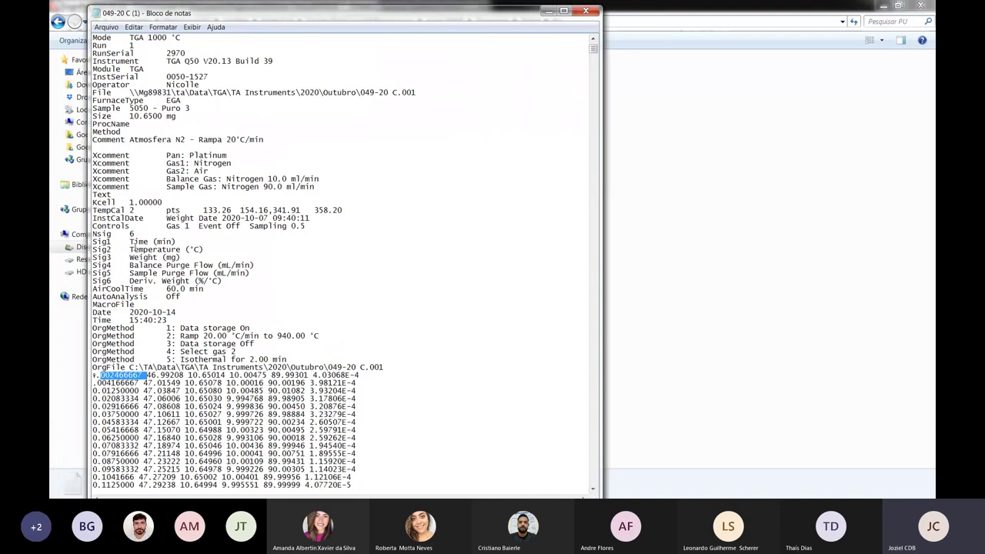
{"action": "left_click_drag", "start_coordinate": [134, 250], "coordinate": [191, 251]}
{"action": "left_click_drag", "start_coordinate": [153, 377], "coordinate": [348, 375]}
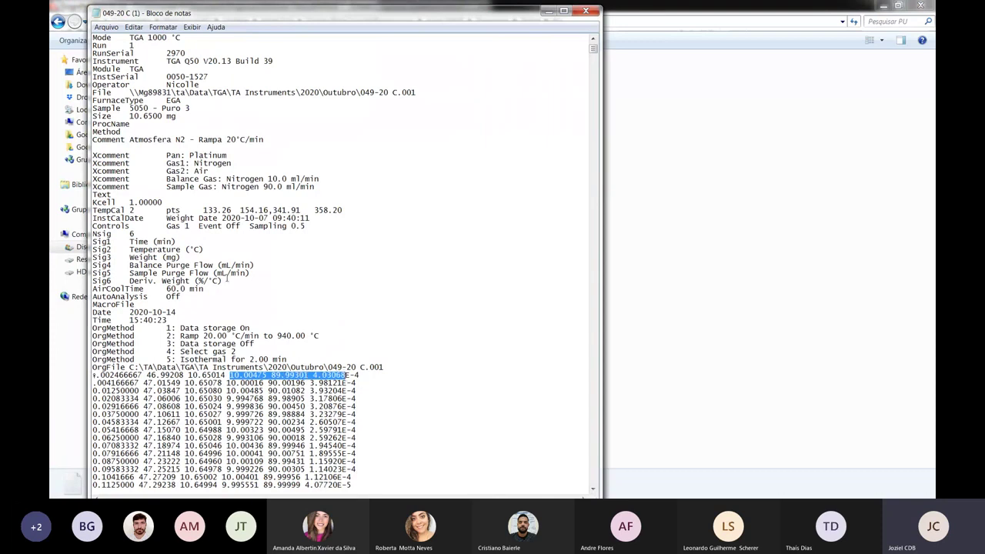
{"action": "left_click_drag", "start_coordinate": [223, 282], "coordinate": [91, 242]}
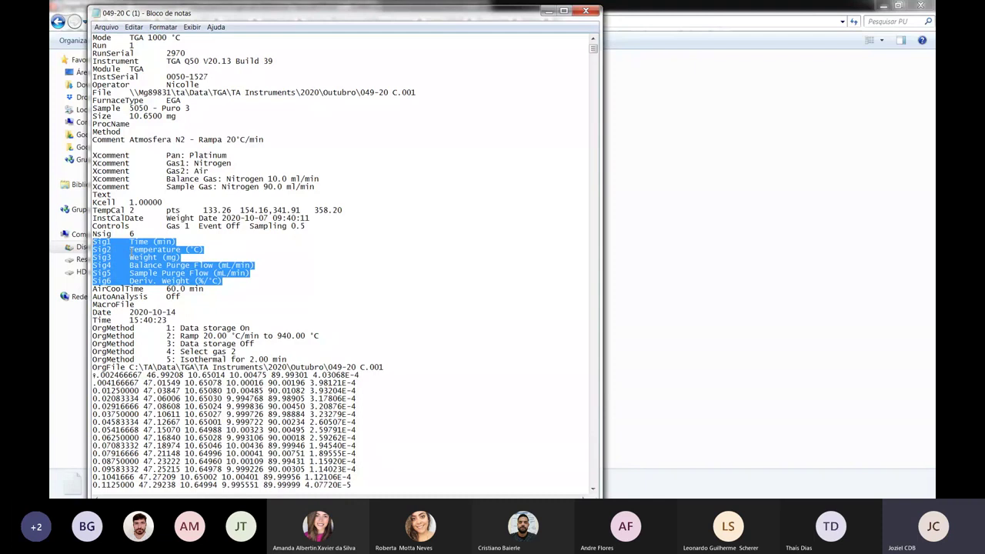
Step: Minimize the text file, switch to the Minicurso Origin PowerPoint presentation, and present its thermogravimetric analysis (TGA) slide full screen
{"action": "left_click", "coordinate": [546, 12]}
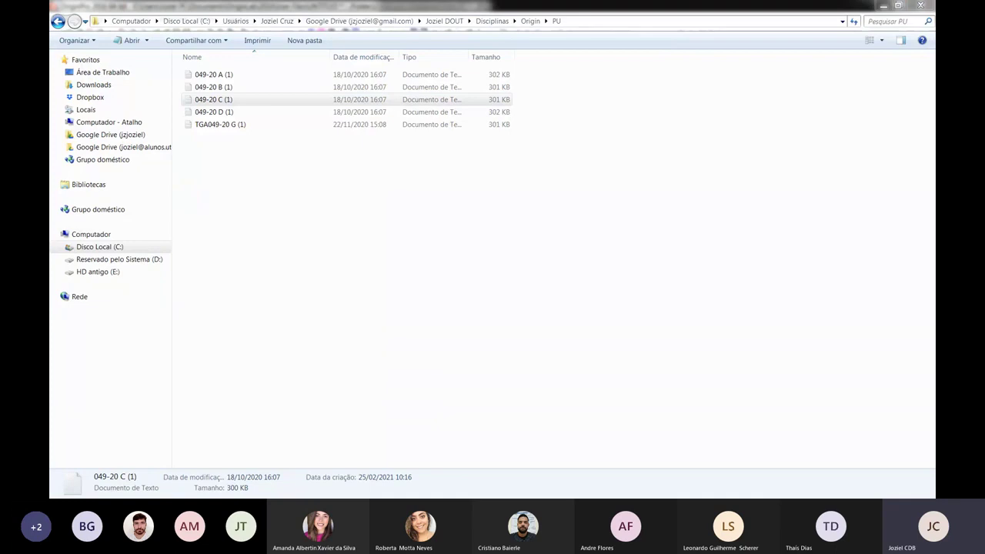
{"action": "key", "text": "alt+Tab"}
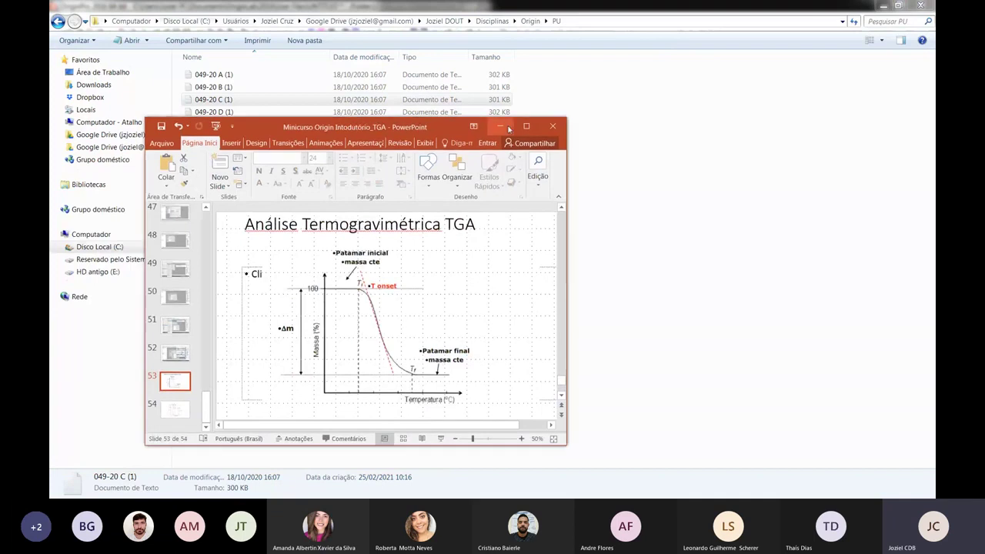
{"action": "left_click", "coordinate": [526, 126]}
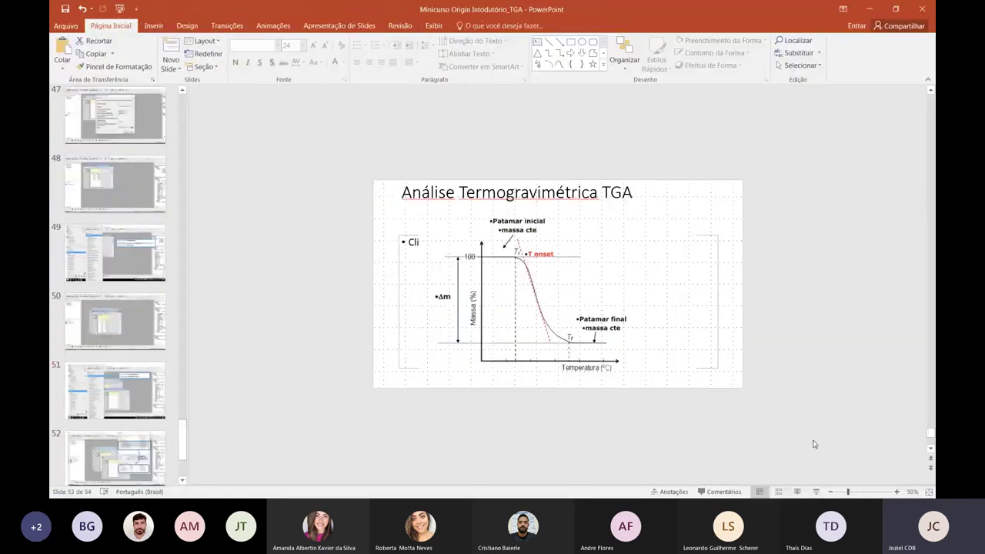
{"action": "left_click", "coordinate": [817, 491]}
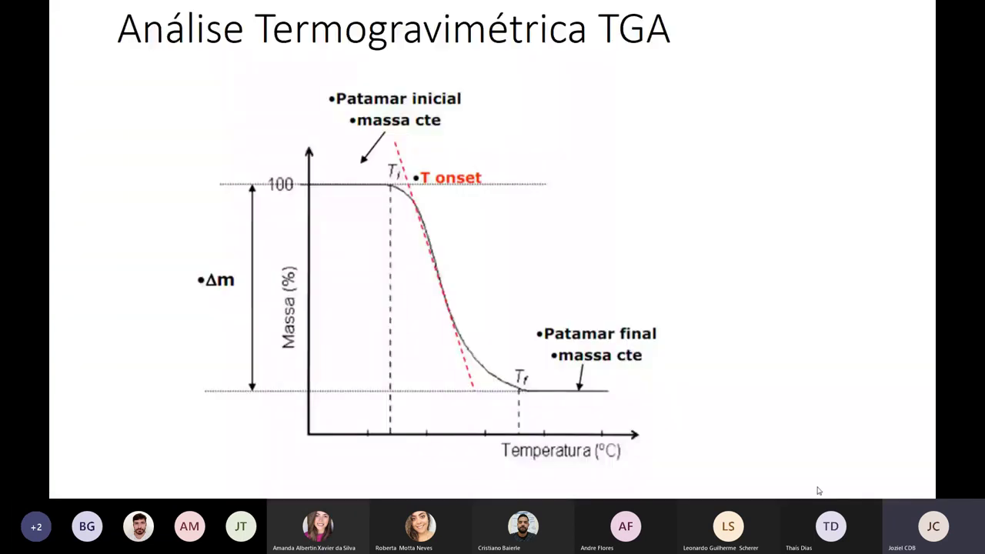
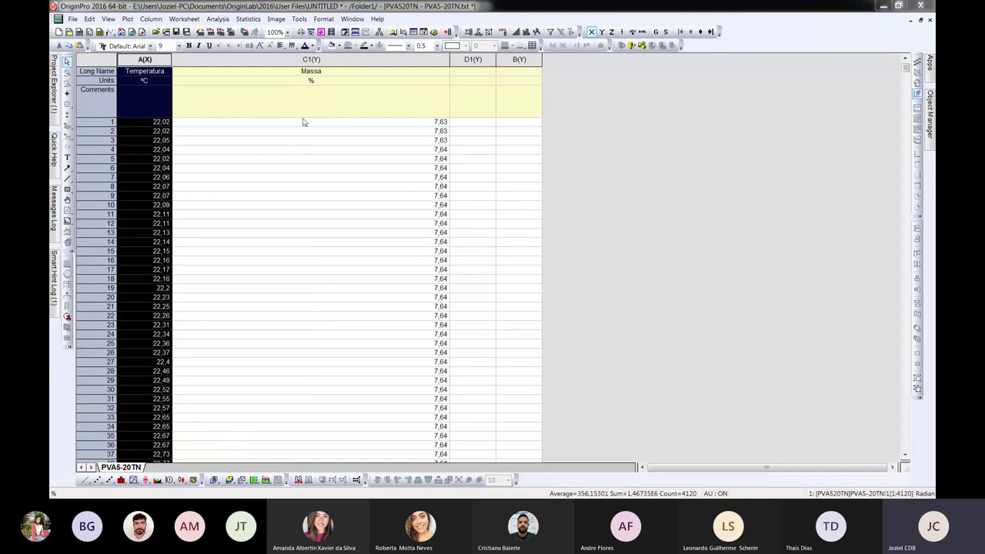
Step: Switch to the Chegg page in the browser to examine the Fig. 2 TG and DTG curves, and return to OriginPro
{"action": "key", "text": "alt+Tab"}
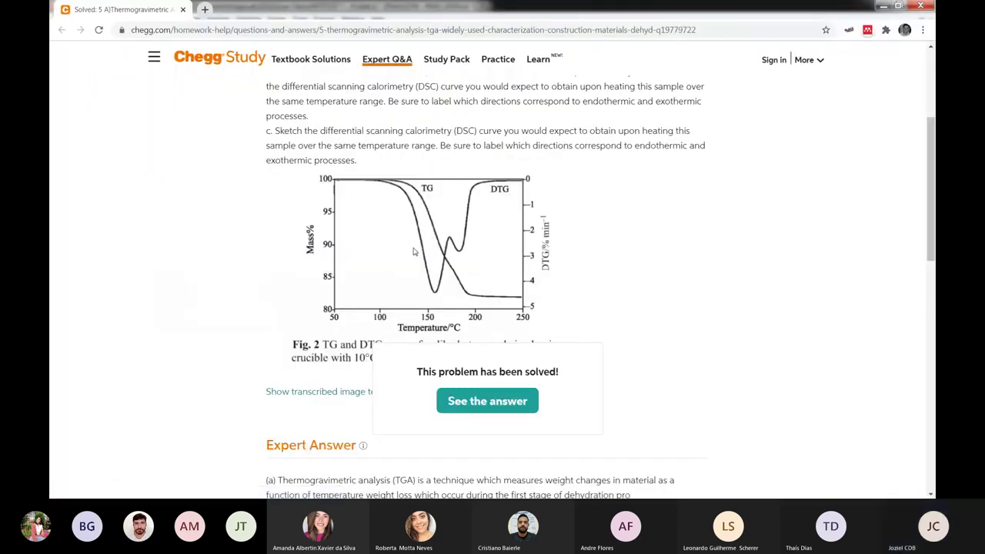
{"action": "scroll", "coordinate": [404, 257], "scroll_direction": "down", "scroll_amount": 1}
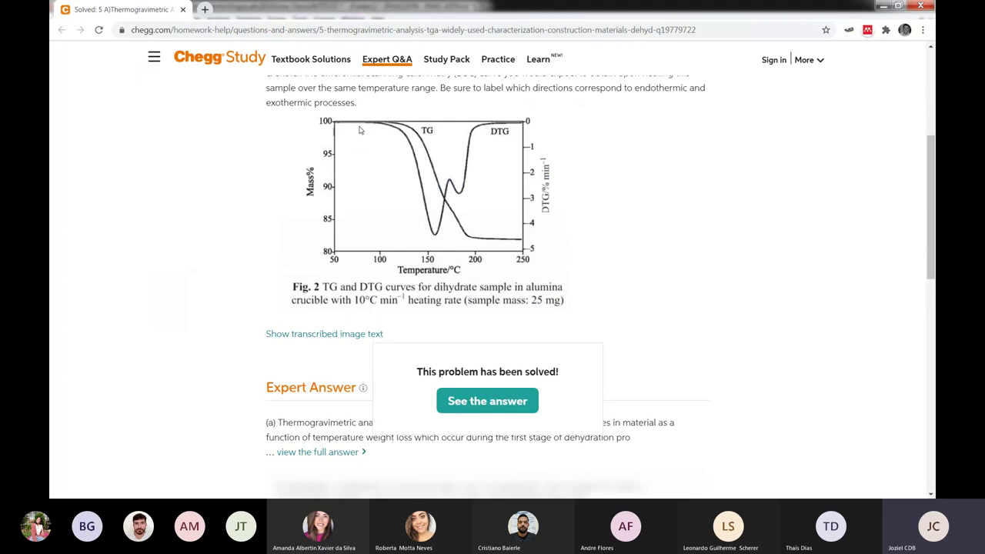
{"action": "left_click", "coordinate": [884, 5]}
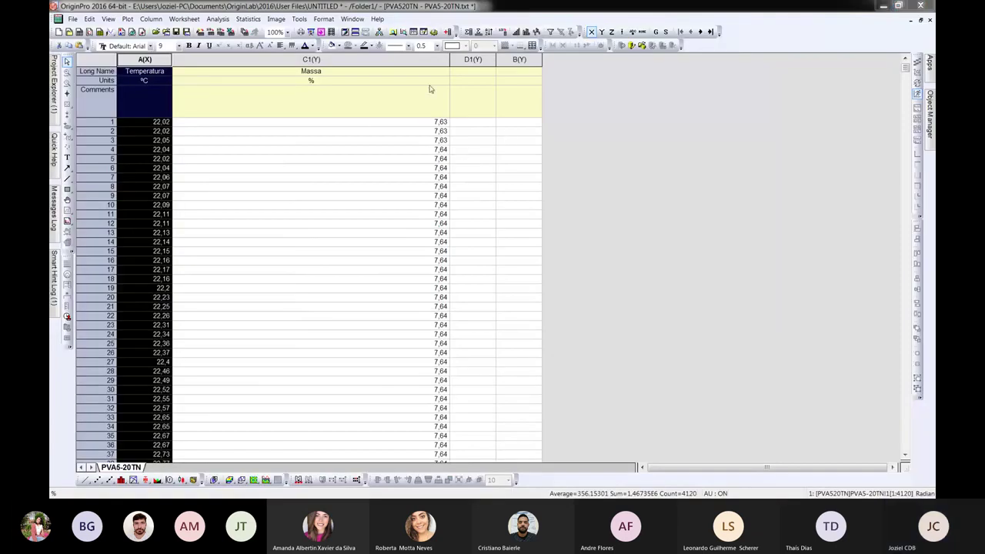
Step: Fit the width of the Massa column C1 to its contents and check the first-row temperature and mass values
{"action": "left_click", "coordinate": [451, 59]}
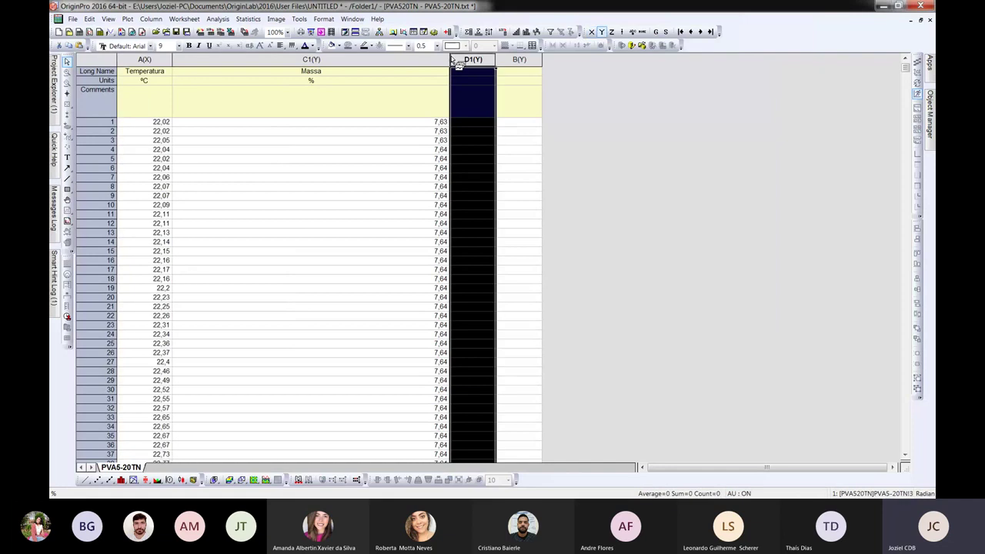
{"action": "double_click", "coordinate": [450, 59]}
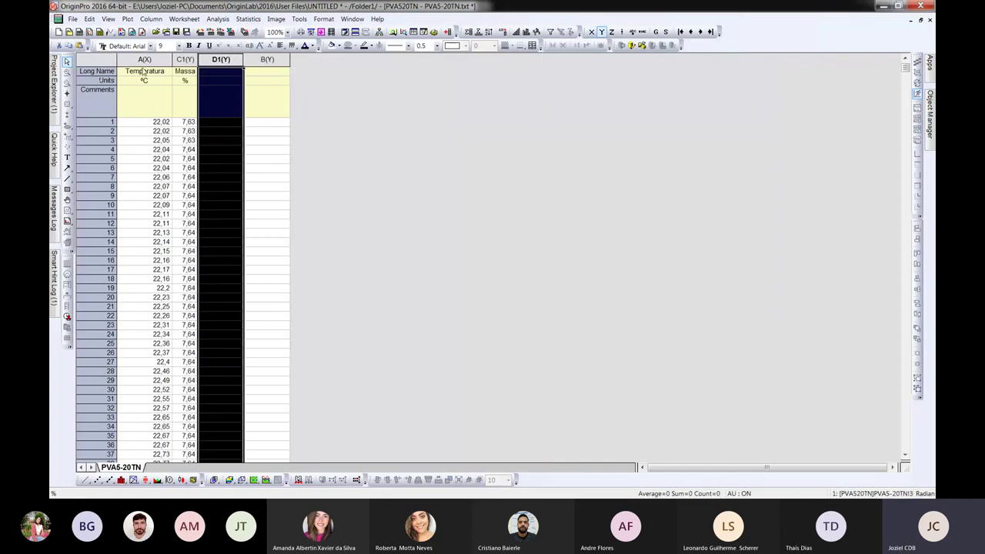
{"action": "left_click_drag", "start_coordinate": [144, 59], "coordinate": [185, 59]}
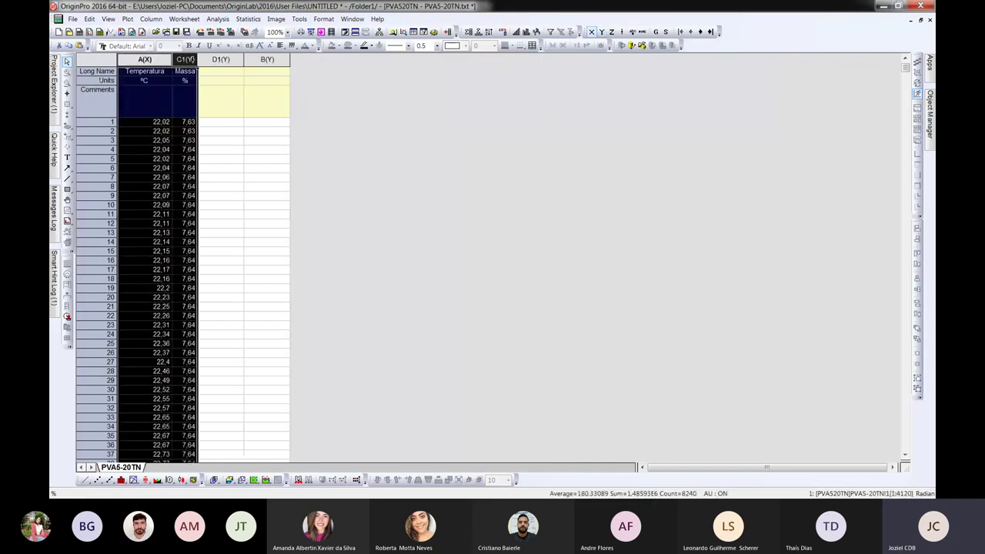
{"action": "left_click", "coordinate": [177, 142]}
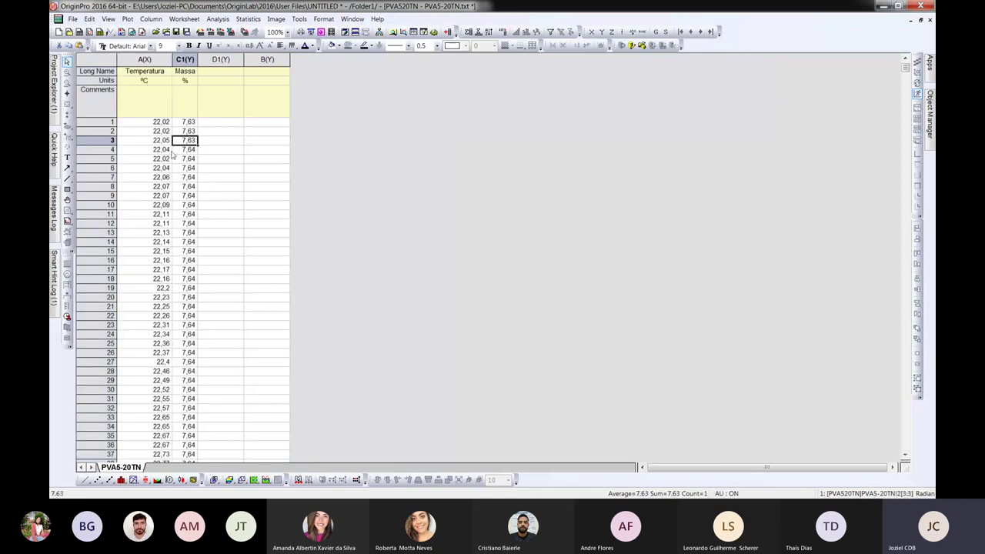
{"action": "left_click", "coordinate": [150, 124]}
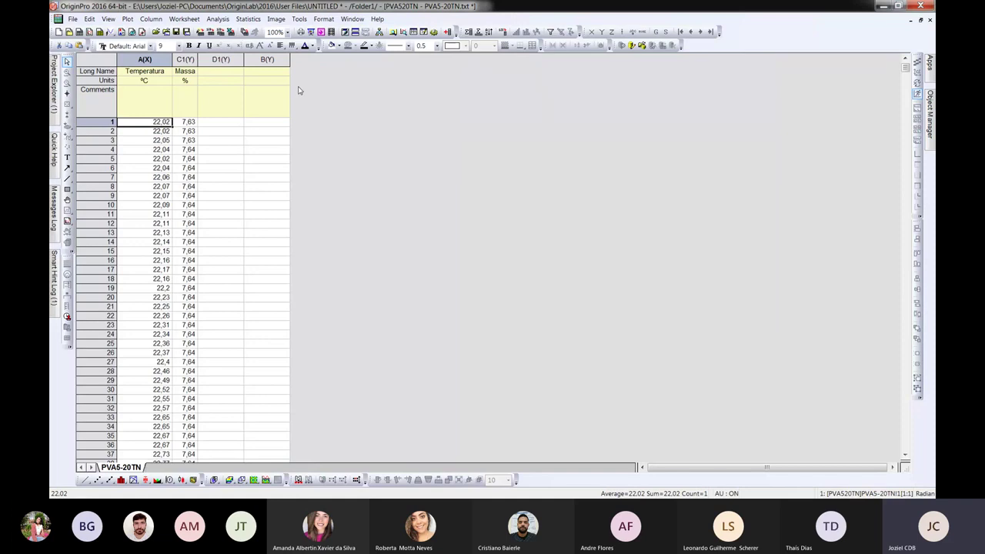
{"action": "left_click", "coordinate": [189, 123]}
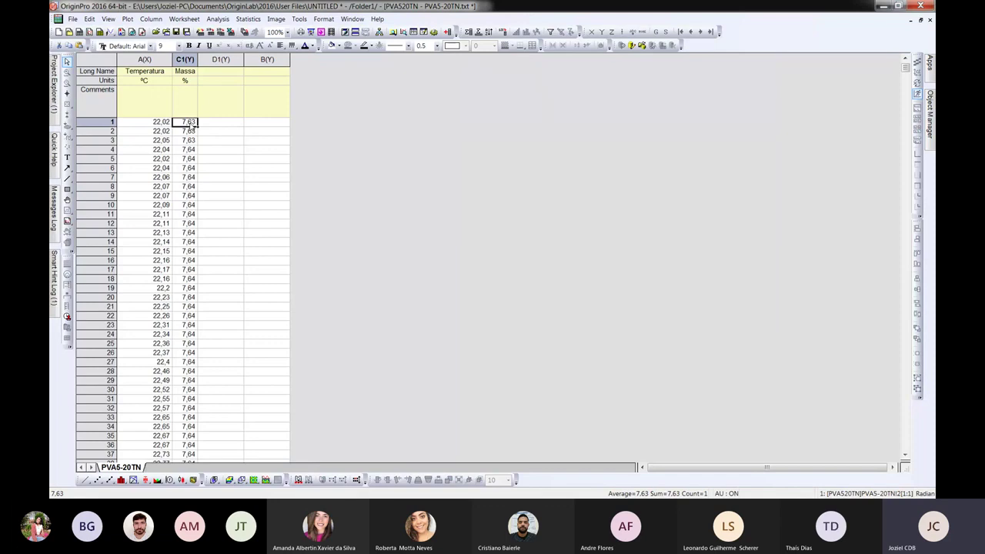
Step: Open the Set Values formula for the Massa column and enter Col(C1)/7, as the start of its expression
{"action": "left_click", "coordinate": [185, 59]}
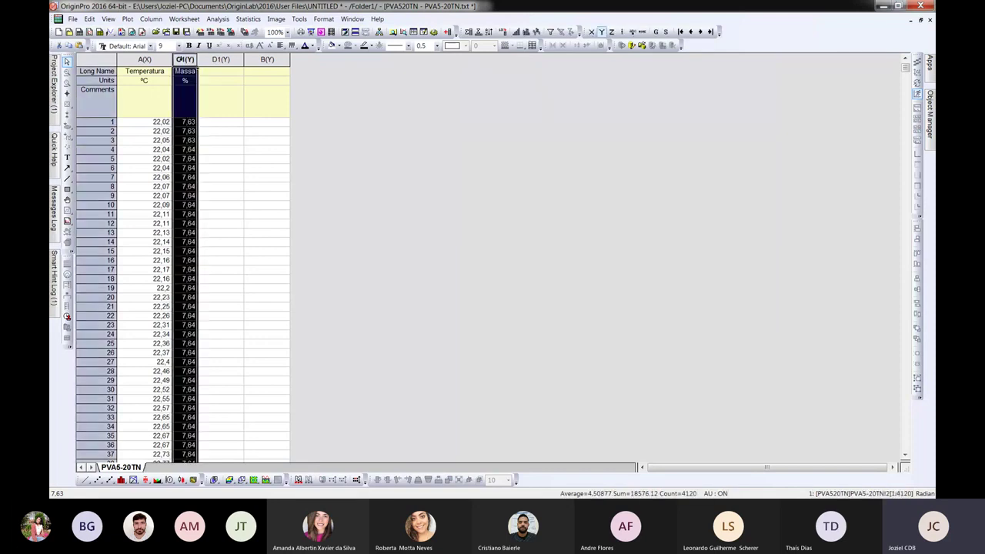
{"action": "right_click", "coordinate": [184, 61]}
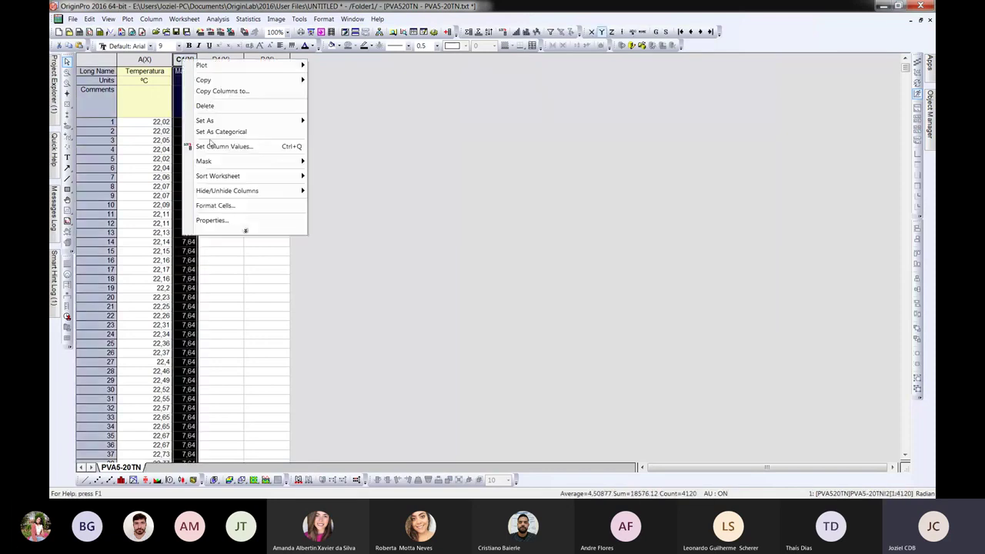
{"action": "left_click", "coordinate": [208, 146]}
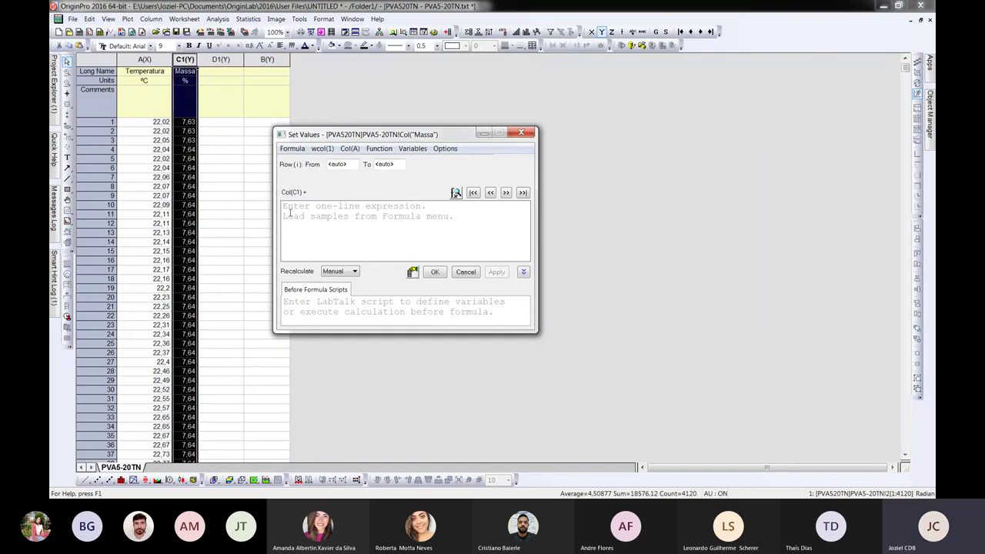
{"action": "type", "text": "Co"}
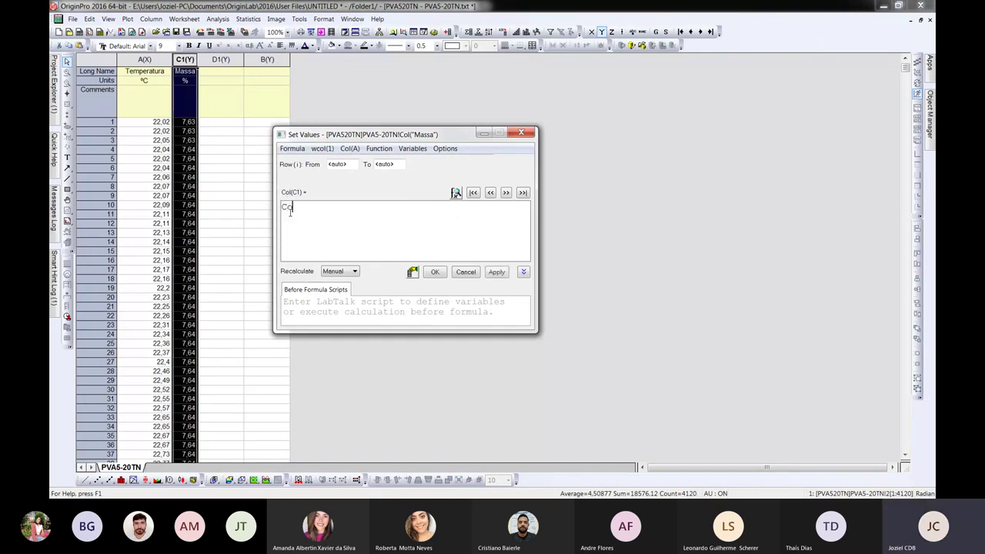
{"action": "type", "text": "l(C1)/7,"}
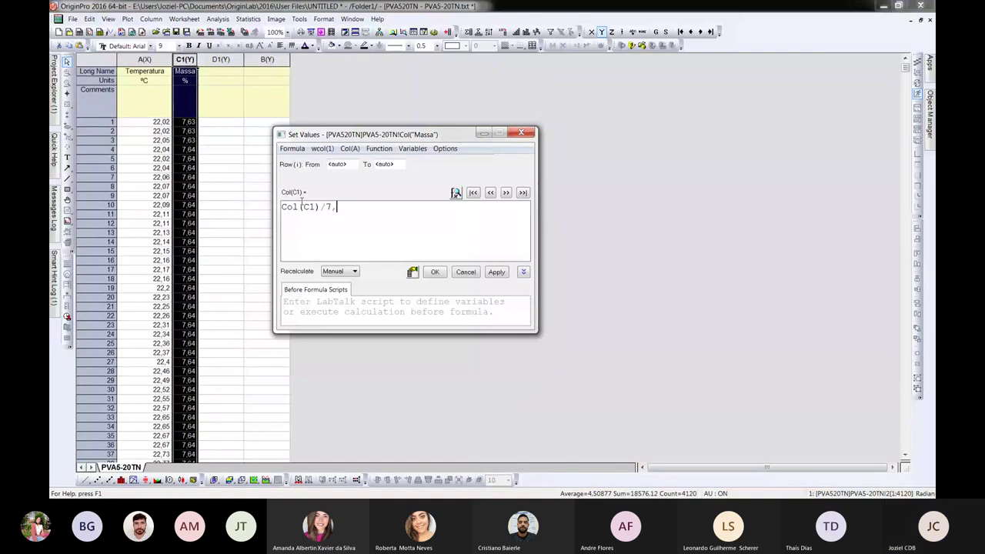
Step: Fill the Massa column with the formula (Col(C1)/7,63)*100 and widen the column to fit its values
{"action": "type", "text": "63)"}
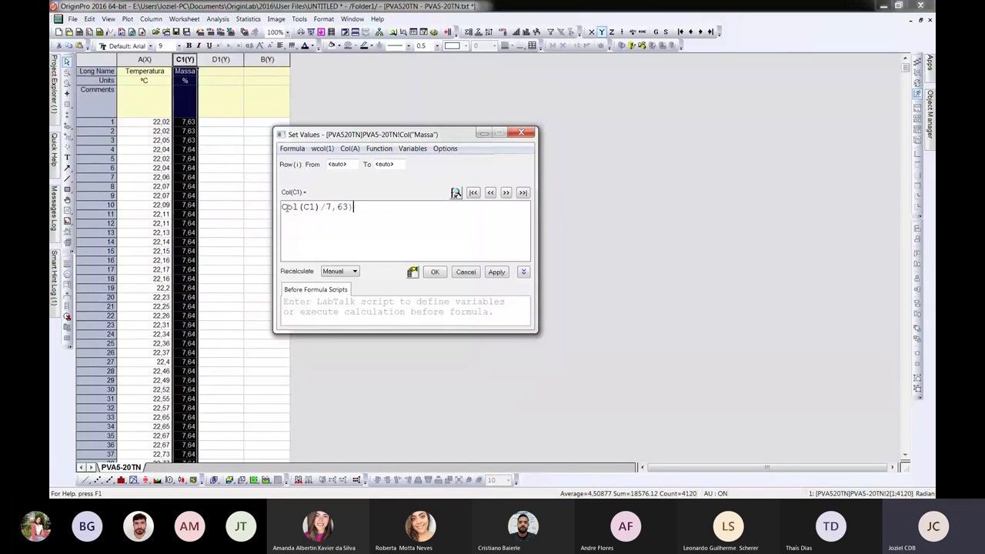
{"action": "key", "text": "Home"}
{"action": "type", "text": "("}
{"action": "type", "text": "*100"}
{"action": "left_click", "coordinate": [436, 272]}
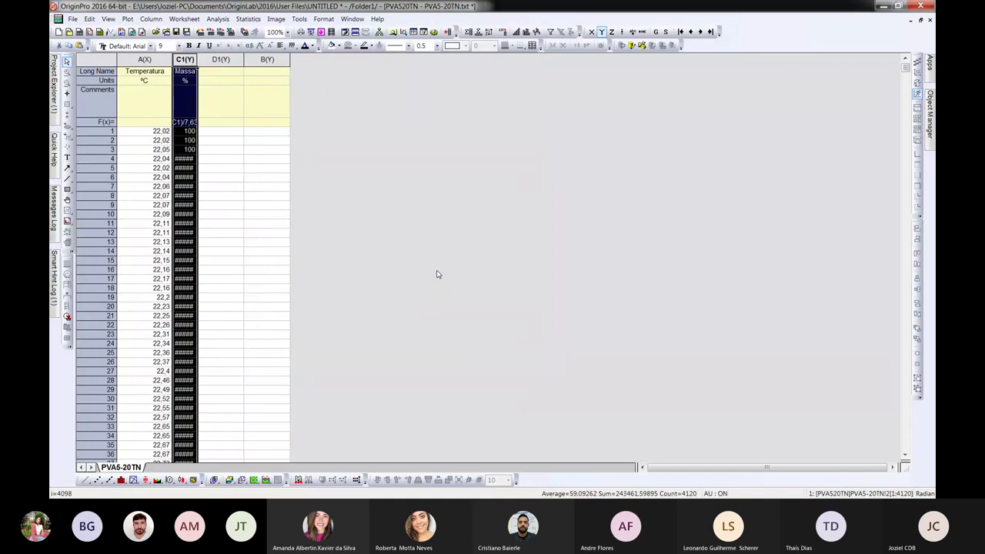
{"action": "double_click", "coordinate": [198, 59]}
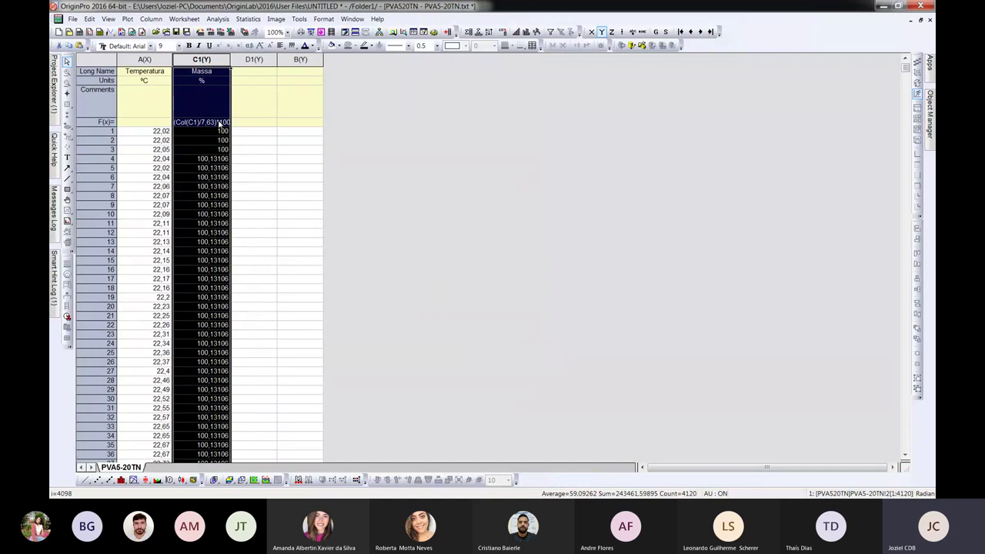
Step: Review the recalculated mass values, and plot the Temperatura and Massa columns as a line graph
{"action": "scroll", "coordinate": [236, 254], "scroll_direction": "down", "scroll_amount": 4}
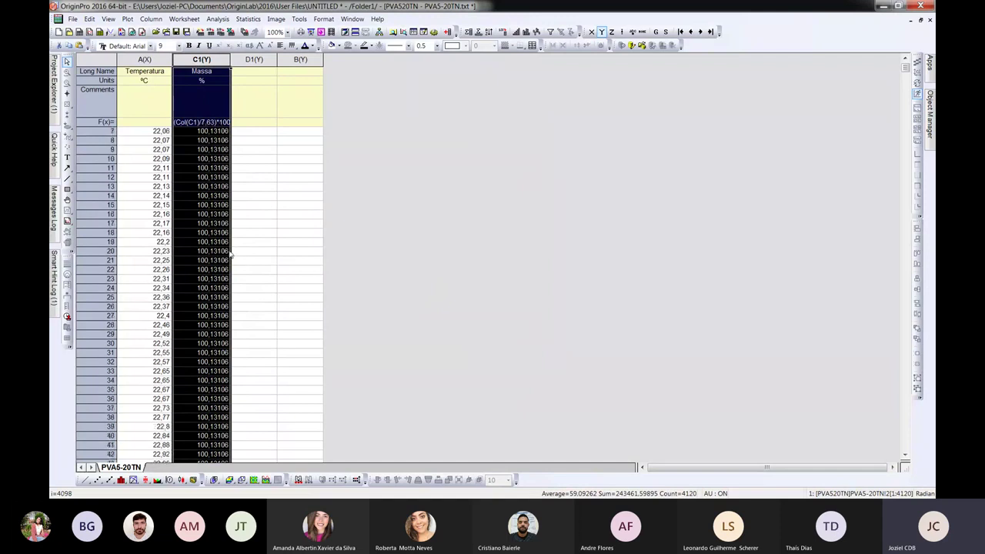
{"action": "scroll", "coordinate": [228, 254], "scroll_direction": "up", "scroll_amount": 4}
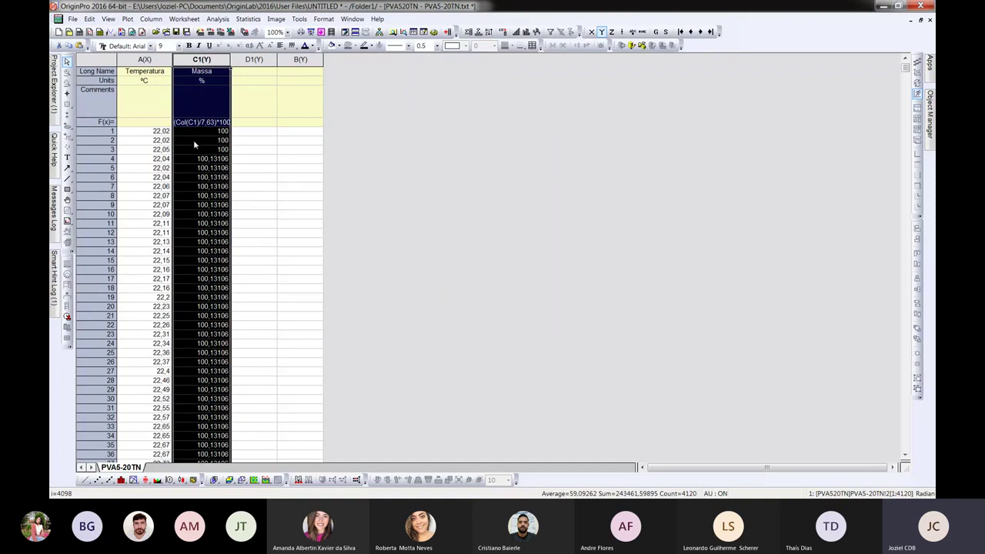
{"action": "scroll", "coordinate": [194, 144], "scroll_direction": "down", "scroll_amount": 1}
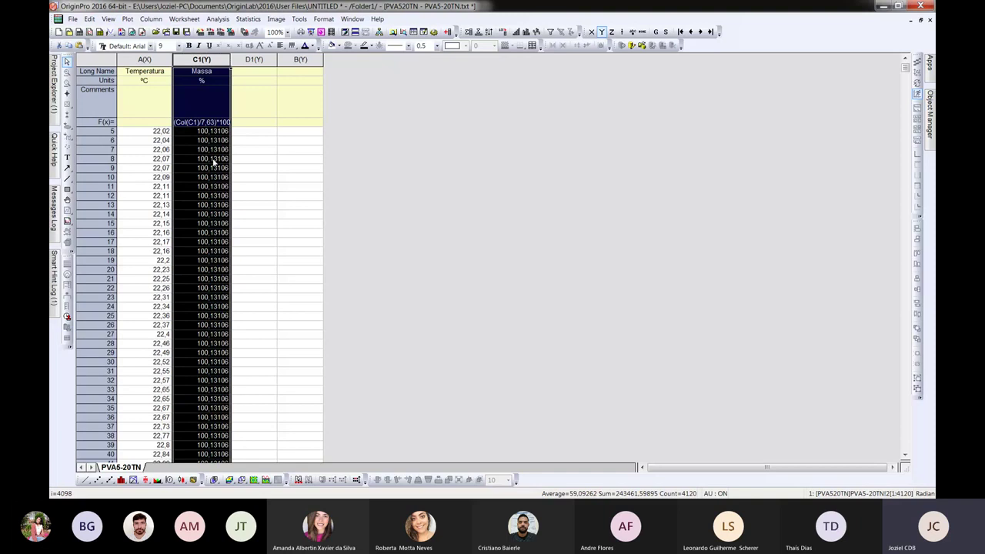
{"action": "scroll", "coordinate": [209, 200], "scroll_direction": "down", "scroll_amount": 2}
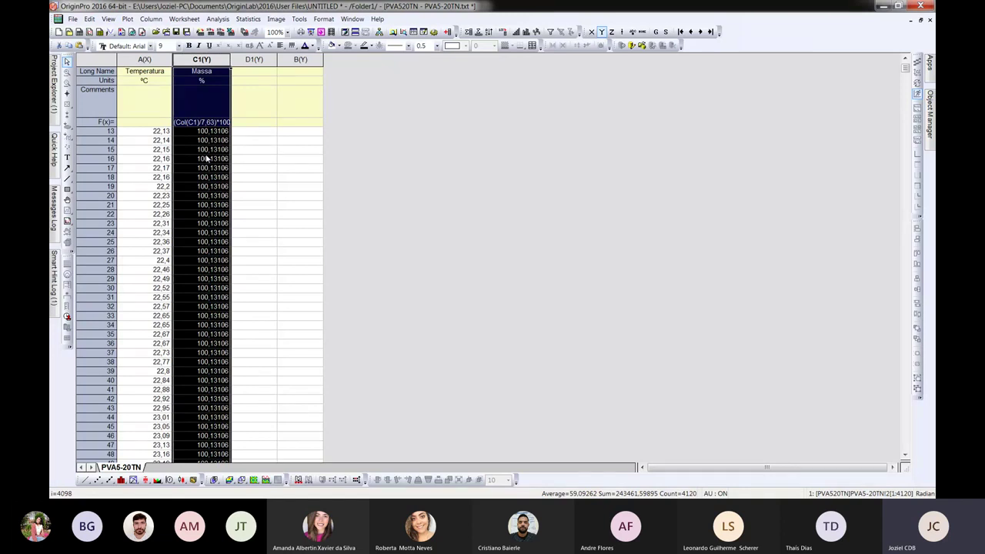
{"action": "scroll", "coordinate": [357, 237], "scroll_direction": "down", "scroll_amount": 4}
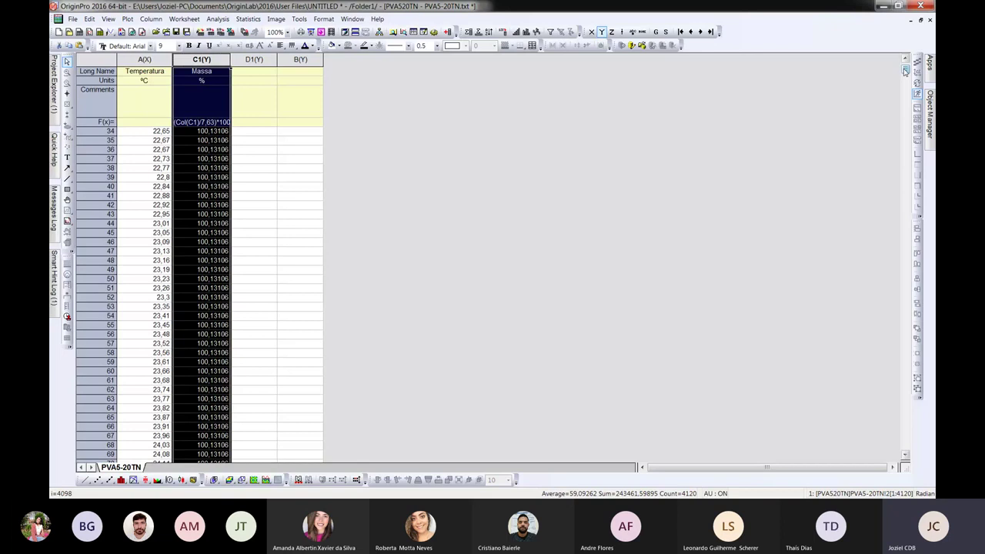
{"action": "mouse_move", "coordinate": [905, 69]}
{"action": "left_mouse_down"}
{"action": "mouse_move", "coordinate": [914, 102]}
{"action": "mouse_move", "coordinate": [906, 68]}
{"action": "left_mouse_up"}
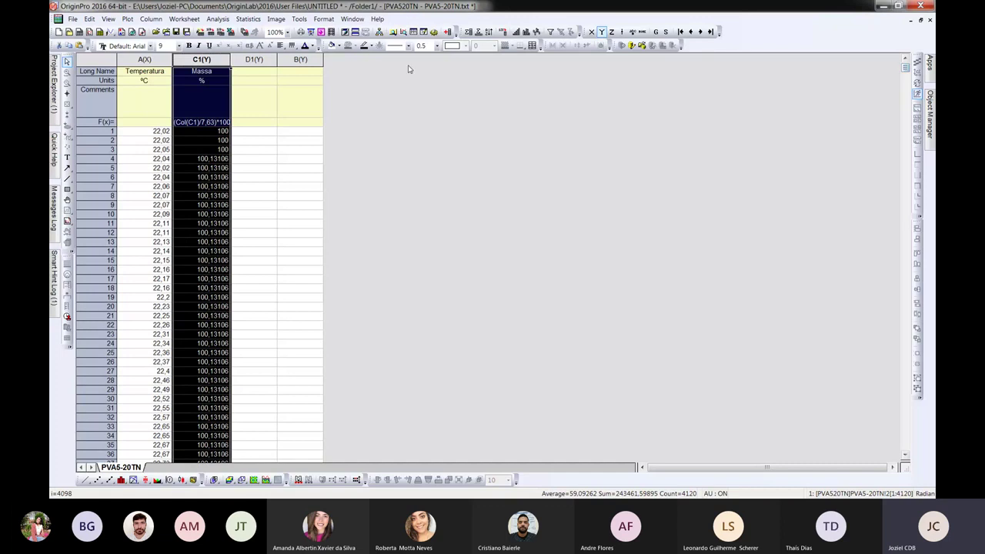
{"action": "left_click_drag", "start_coordinate": [213, 60], "coordinate": [144, 62]}
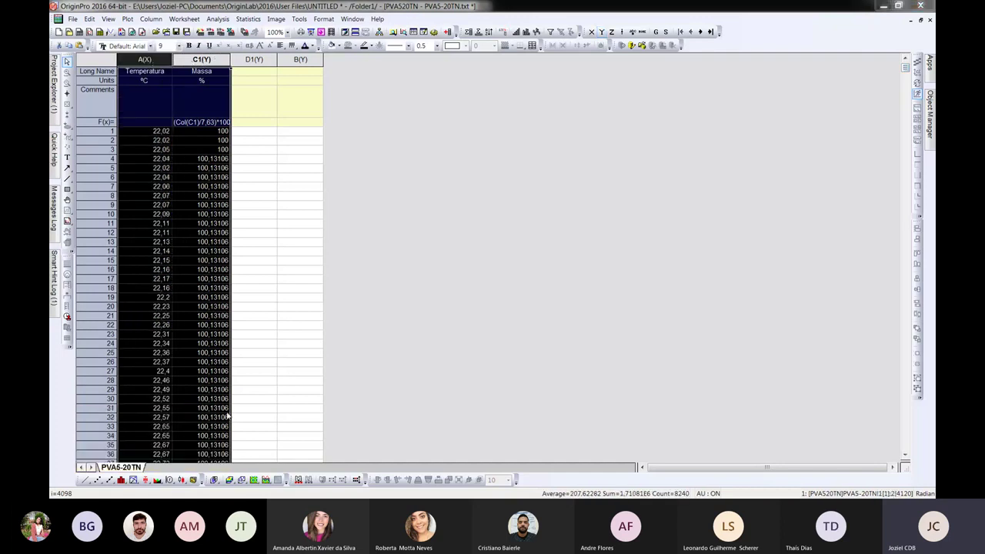
{"action": "left_click", "coordinate": [226, 410]}
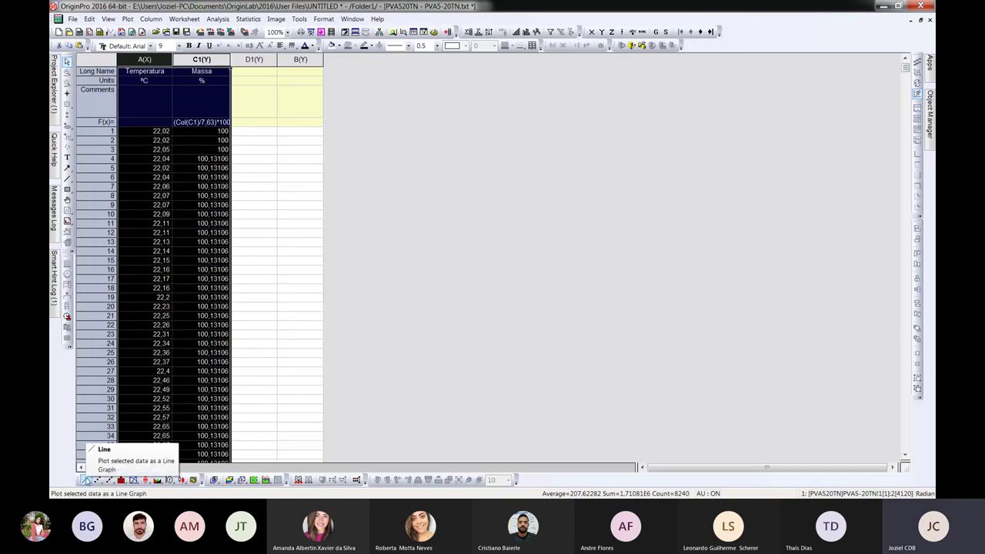
{"action": "left_click", "coordinate": [86, 479]}
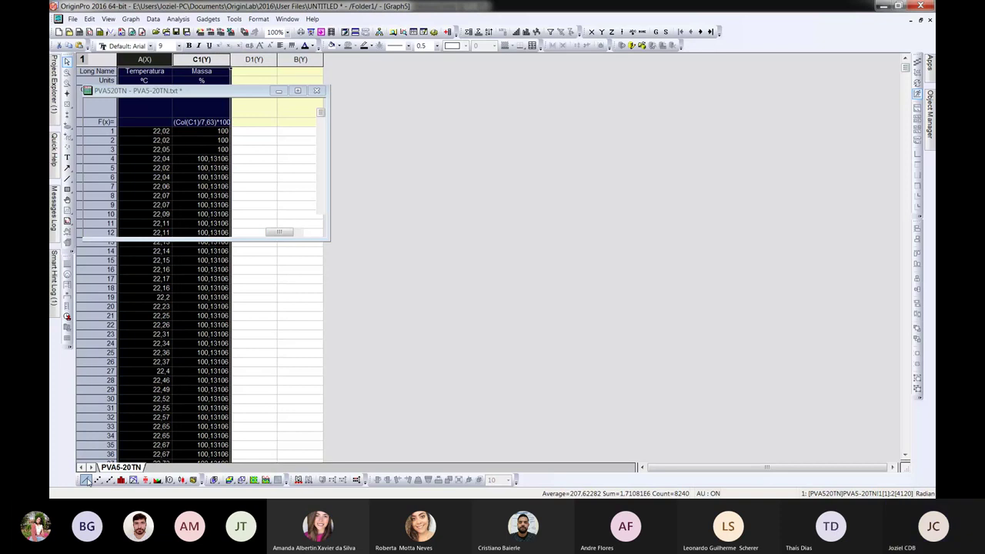
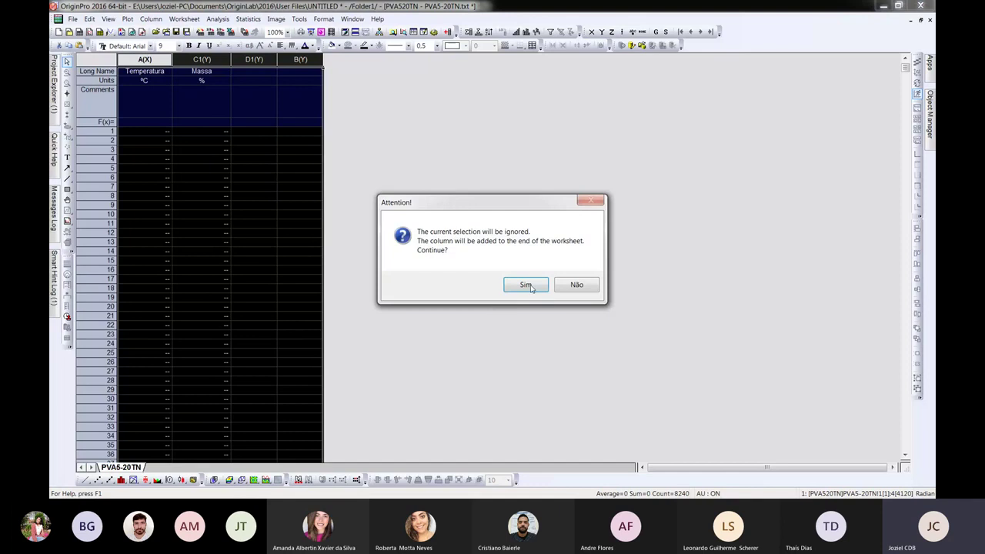
Step: Add four columns at the end of the worksheet and paste the copied data starting at row 1 of column A
{"action": "left_click", "coordinate": [527, 286]}
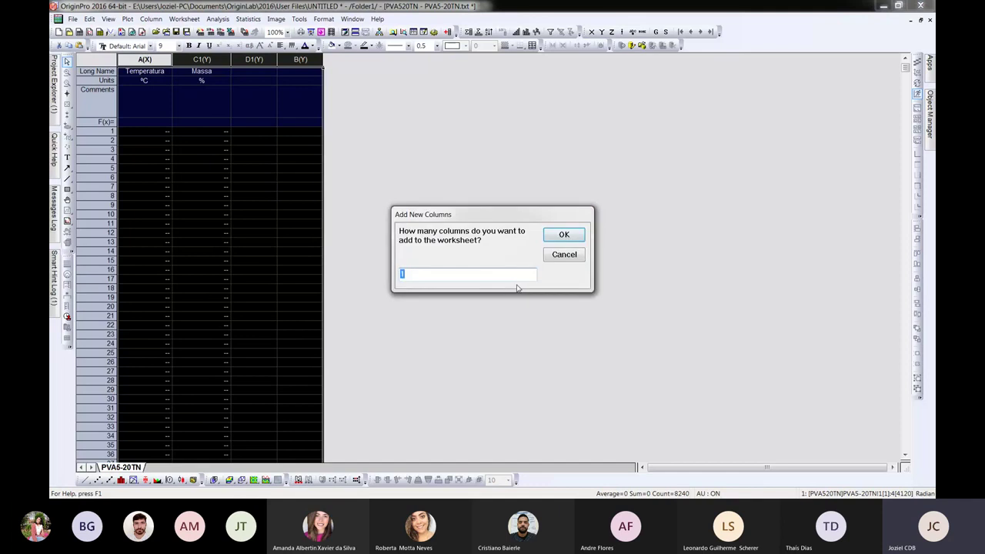
{"action": "left_click", "coordinate": [565, 236]}
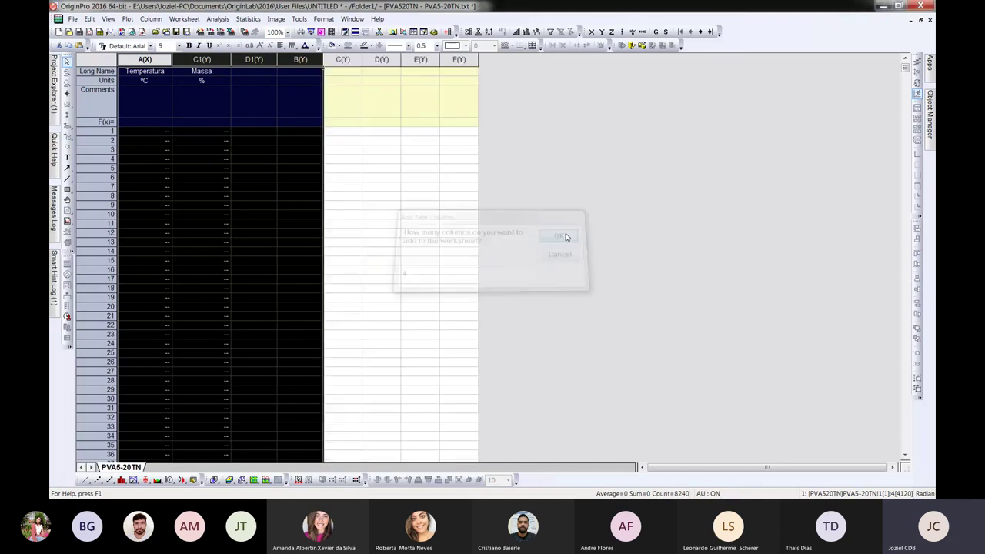
{"action": "left_click", "coordinate": [381, 223]}
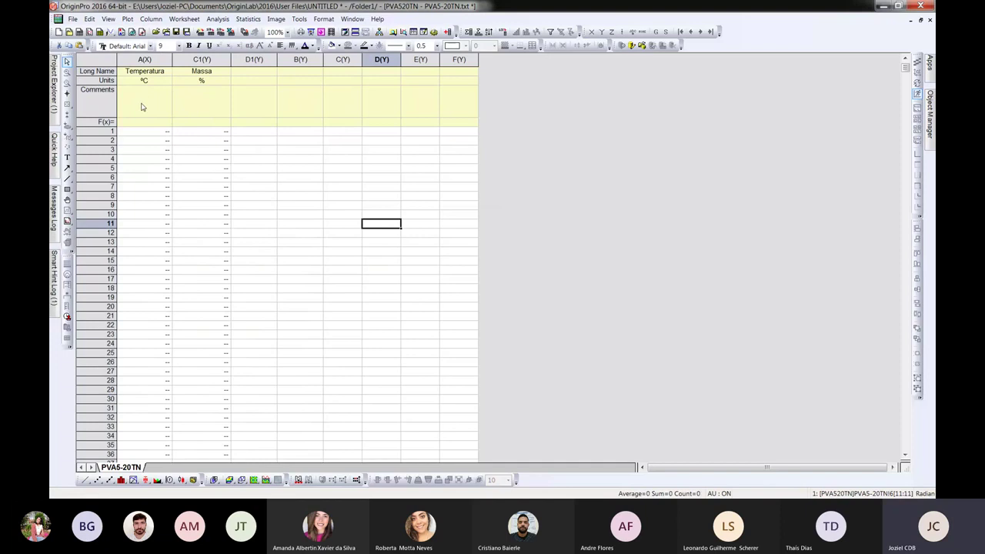
{"action": "left_click", "coordinate": [128, 133]}
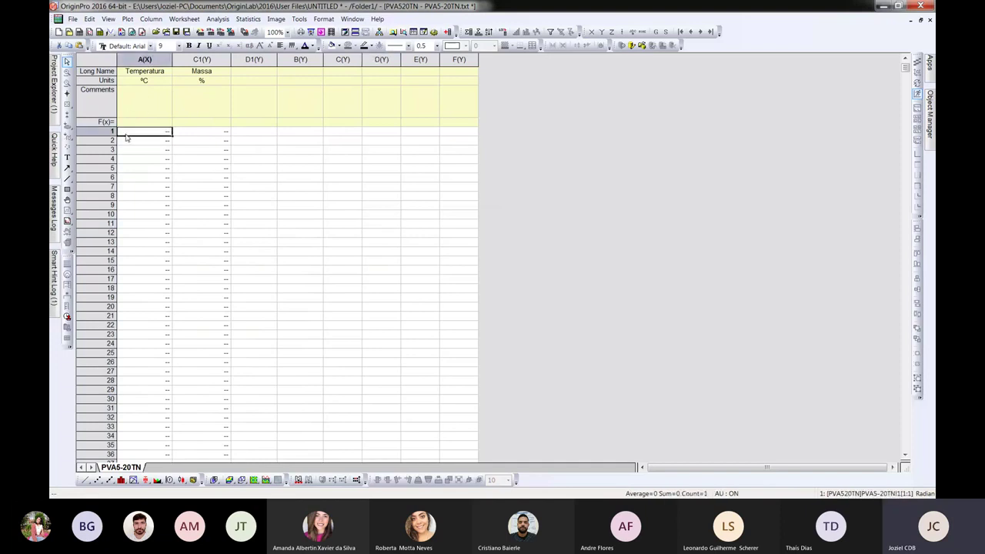
{"action": "key", "text": "ctrl+v"}
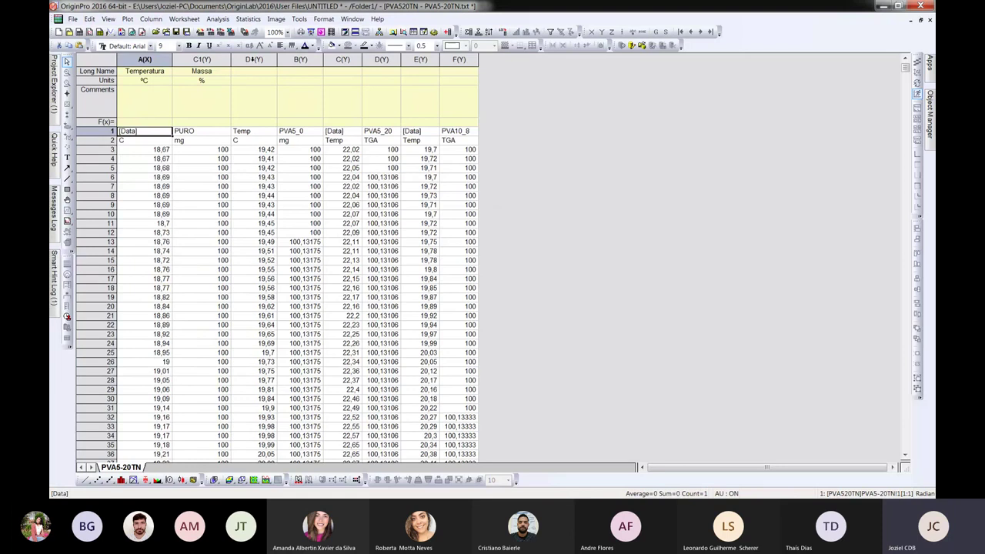
Step: Set the plot designation of column D1 to X
{"action": "left_click", "coordinate": [254, 59]}
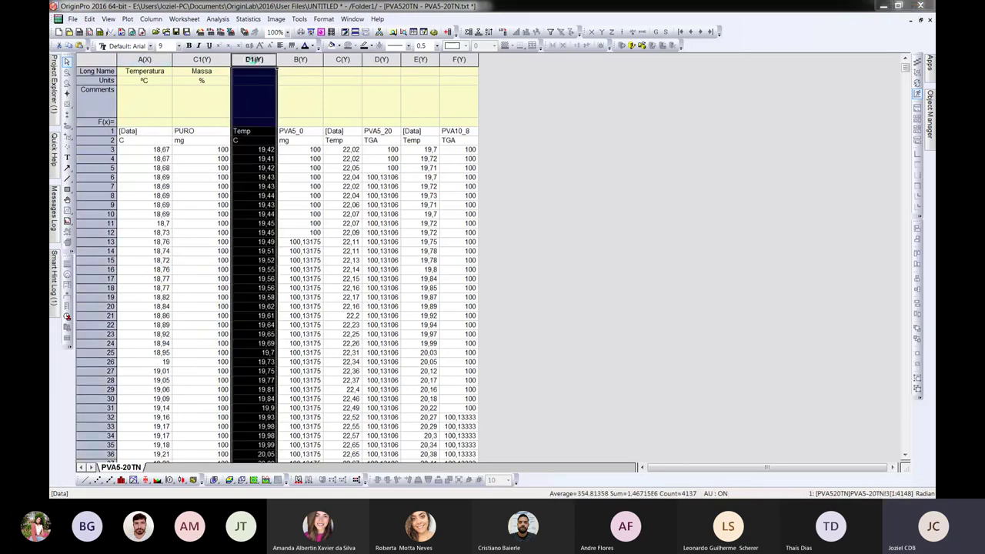
{"action": "double_click", "coordinate": [254, 59]}
{"action": "left_click", "coordinate": [460, 290]}
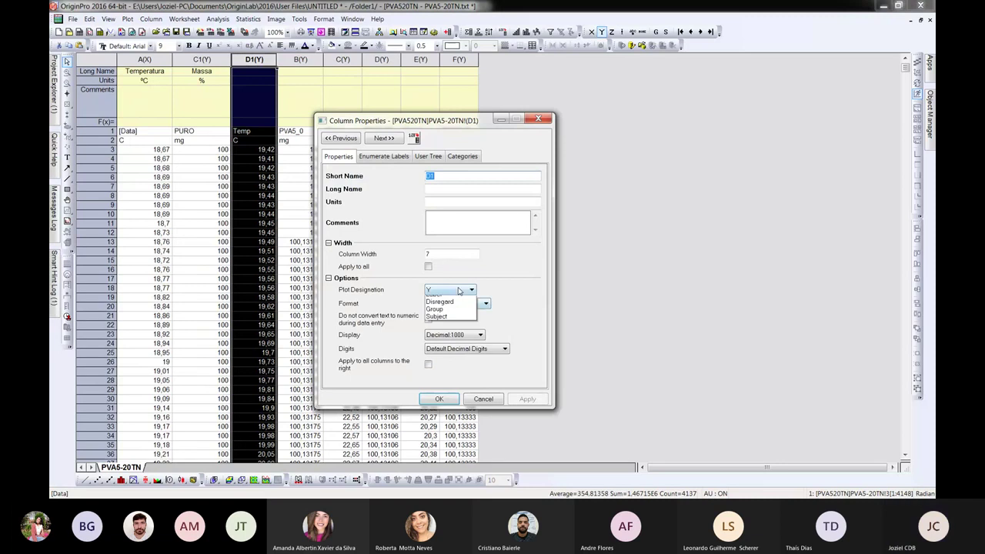
{"action": "left_click", "coordinate": [430, 299]}
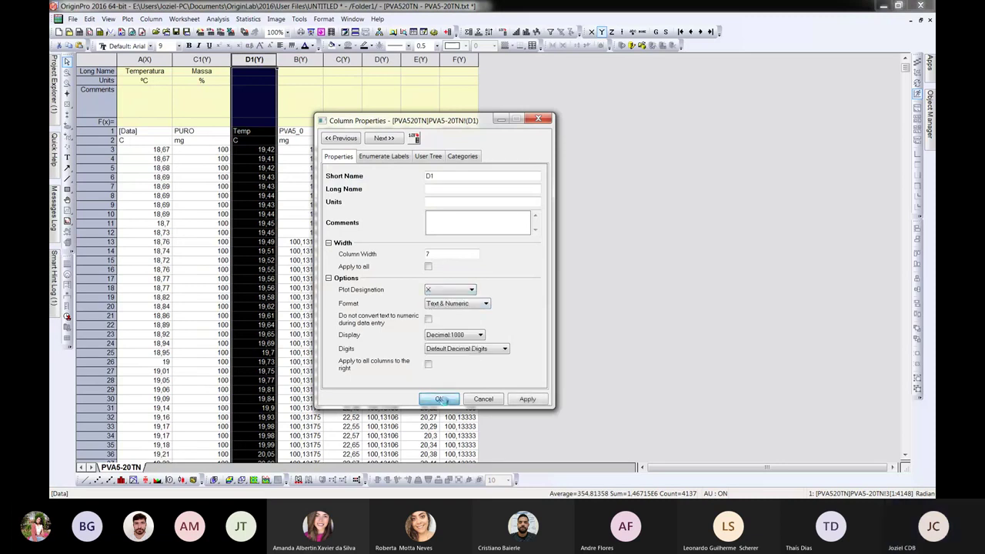
{"action": "left_click", "coordinate": [439, 399]}
Step: Set the plot designation of column C to X
{"action": "left_click", "coordinate": [345, 60]}
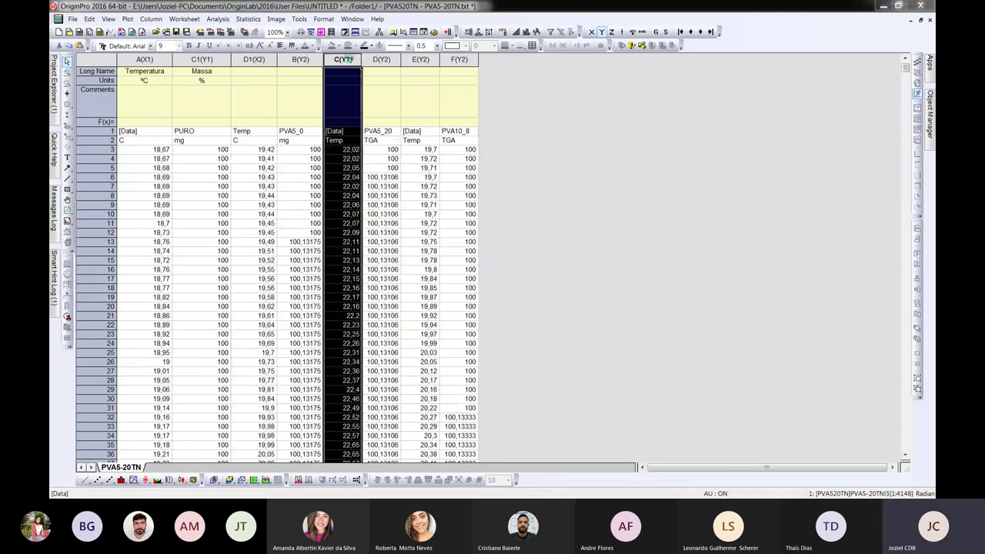
{"action": "double_click", "coordinate": [346, 59]}
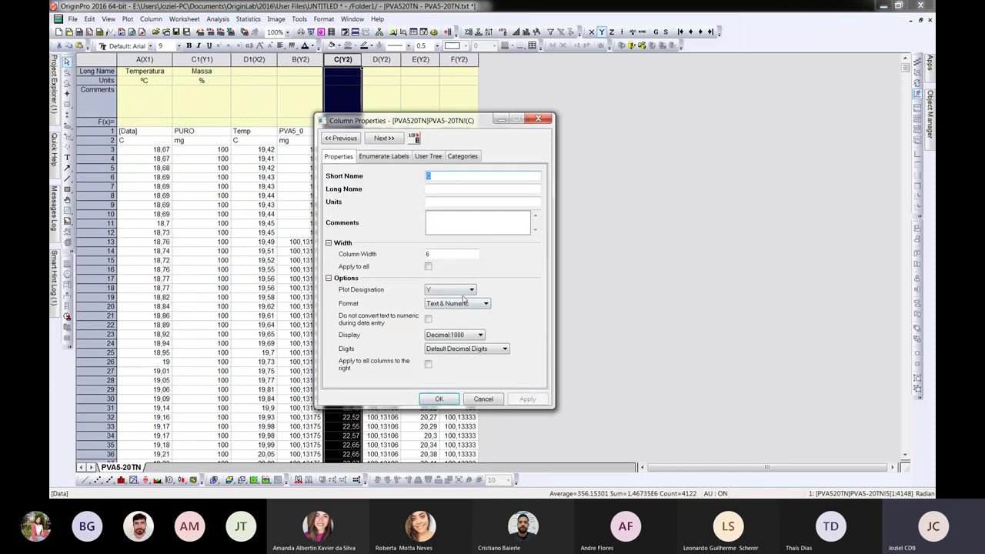
{"action": "left_click", "coordinate": [454, 290]}
{"action": "left_click", "coordinate": [444, 300]}
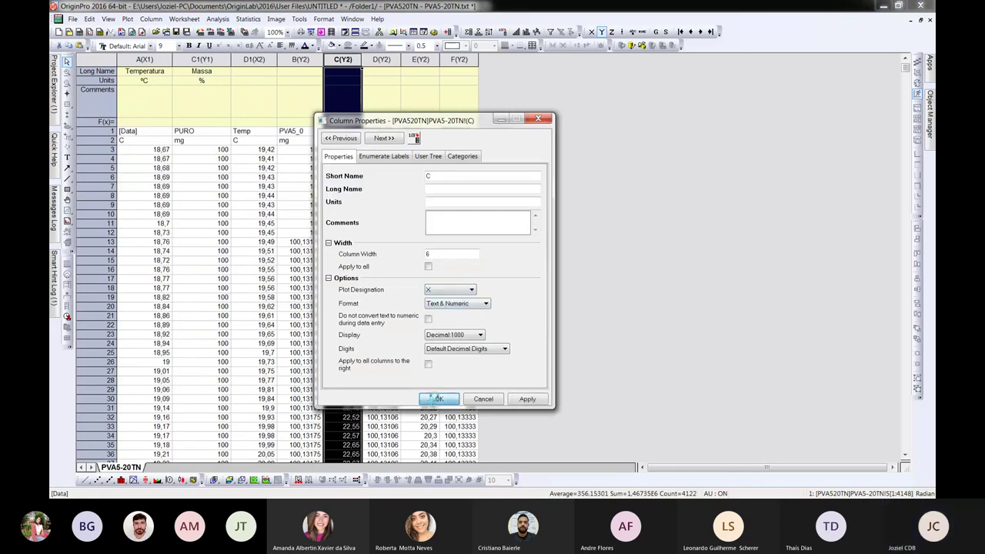
{"action": "left_click", "coordinate": [439, 398]}
Step: Set the plot designation of columns E and F to X
{"action": "left_click", "coordinate": [421, 59]}
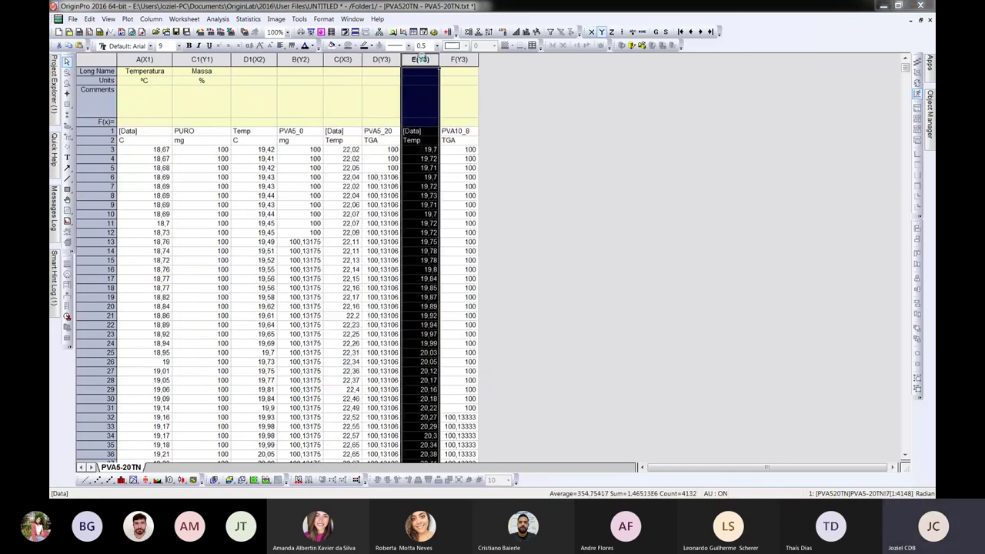
{"action": "double_click", "coordinate": [421, 59]}
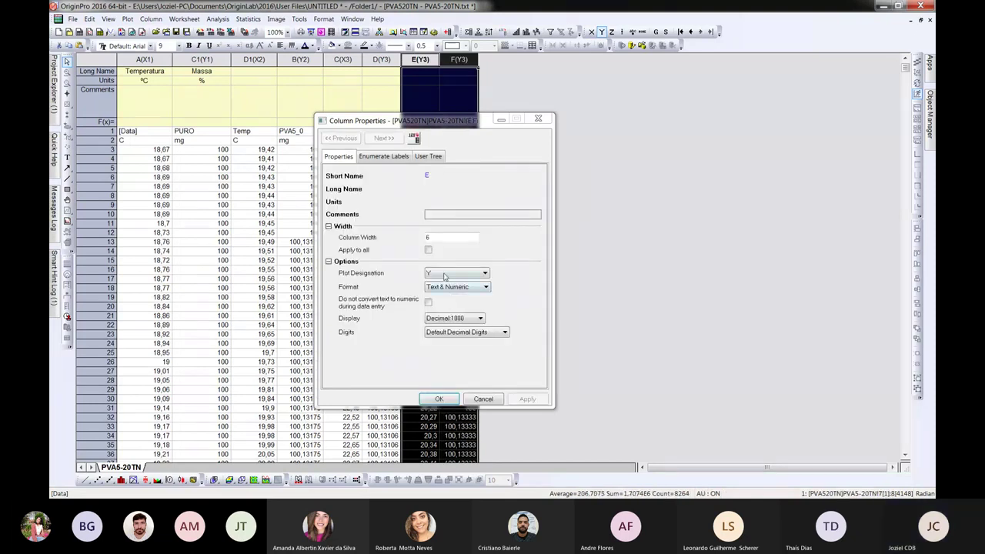
{"action": "left_click", "coordinate": [446, 274]}
{"action": "left_click", "coordinate": [440, 288]}
{"action": "left_click", "coordinate": [438, 399]}
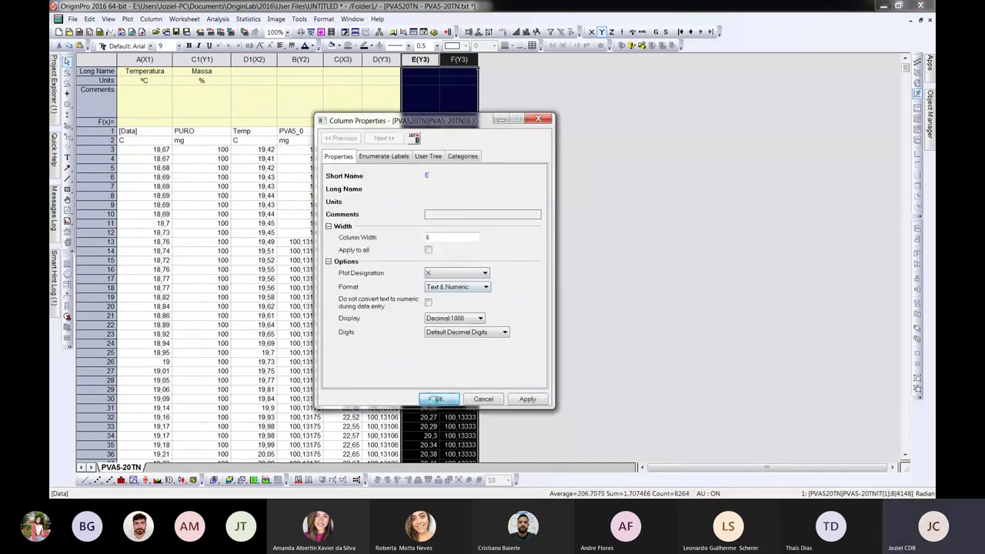
Step: Clear the label in row 1 of column B and enter PVA5_0 as that column's long name
{"action": "left_click", "coordinate": [288, 133]}
{"action": "key", "text": "Delete"}
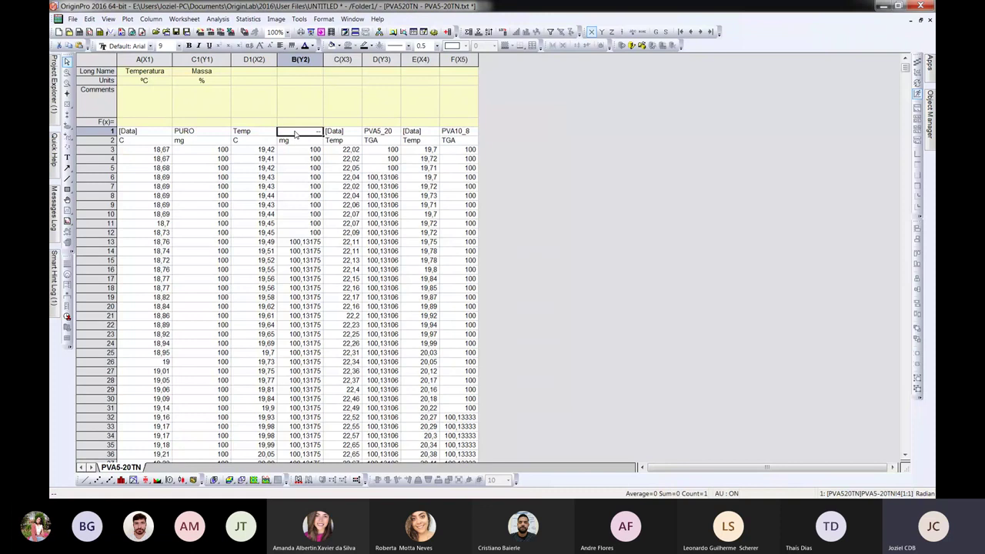
{"action": "left_click", "coordinate": [288, 73]}
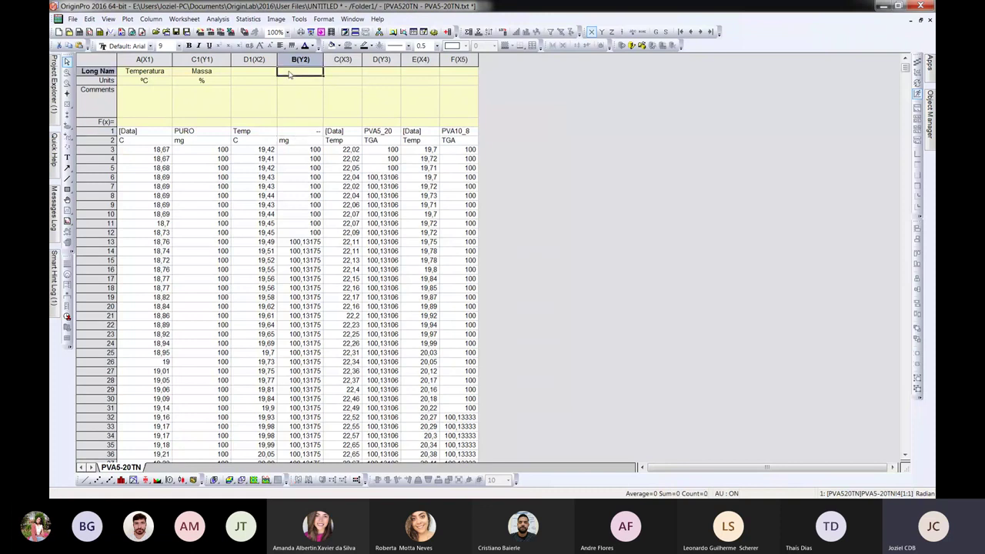
{"action": "type", "text": "PVA5_0"}
Step: Clear the label in row 1 of column D and enter PVA5_20 as that column's long name
{"action": "left_click", "coordinate": [378, 133]}
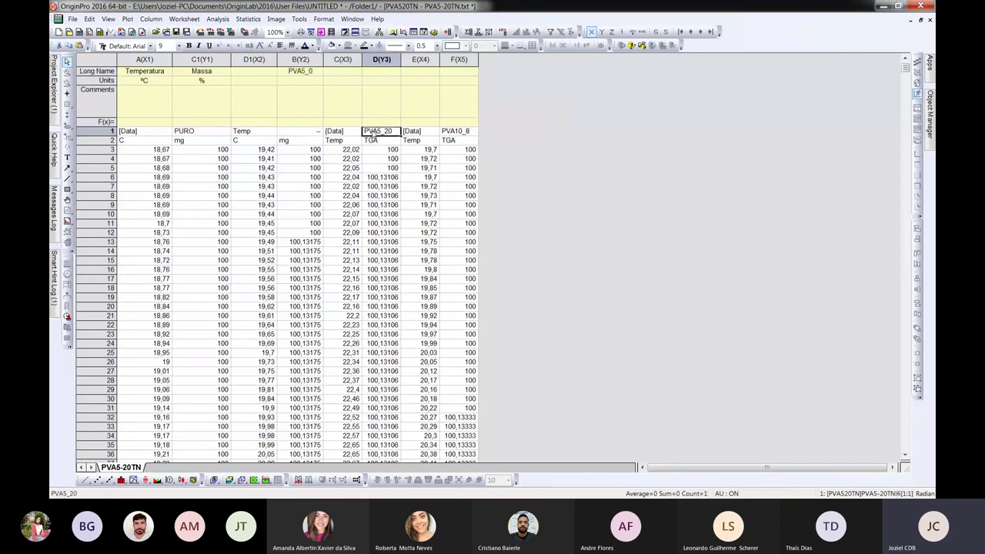
{"action": "key", "text": "Delete"}
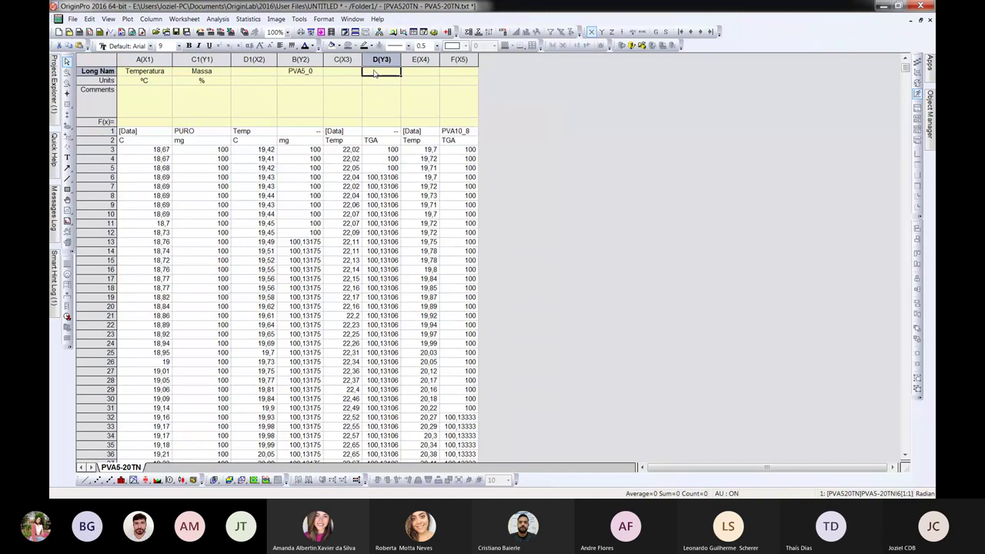
{"action": "left_click", "coordinate": [377, 73]}
{"action": "type", "text": "PVA5_20"}
Step: Move the PVA10_8 label from row 1 of column F to that column's long name
{"action": "left_click", "coordinate": [465, 132]}
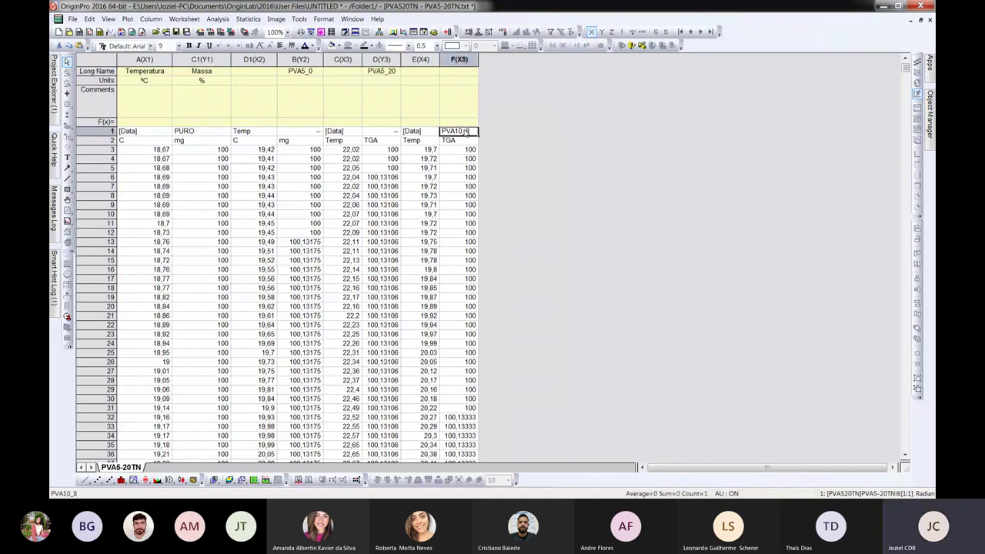
{"action": "key", "text": "ctrl+x"}
{"action": "left_click", "coordinate": [461, 71]}
{"action": "key", "text": "ctrl+v"}
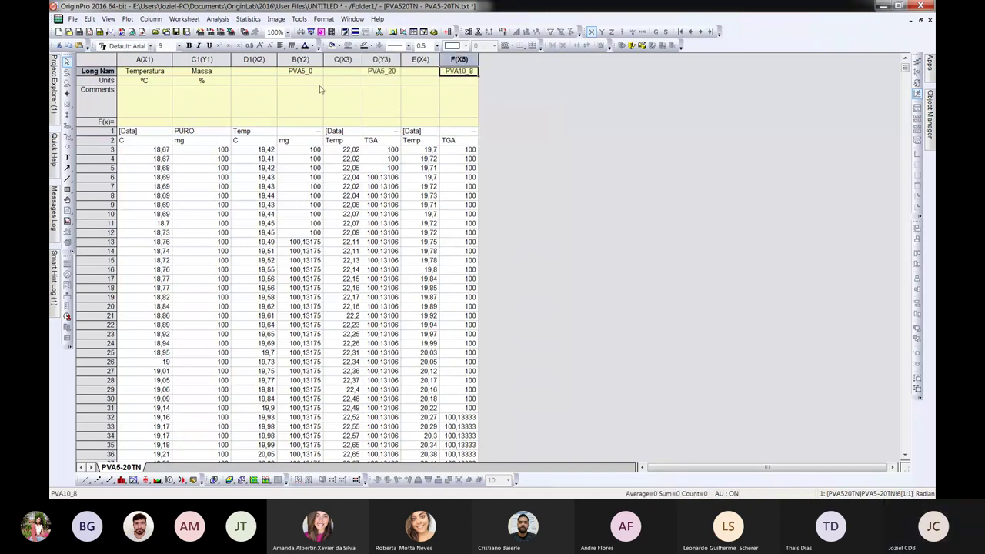
Step: Move the PURO label from row 1 of column C1 to that column's long name
{"action": "left_click", "coordinate": [202, 132]}
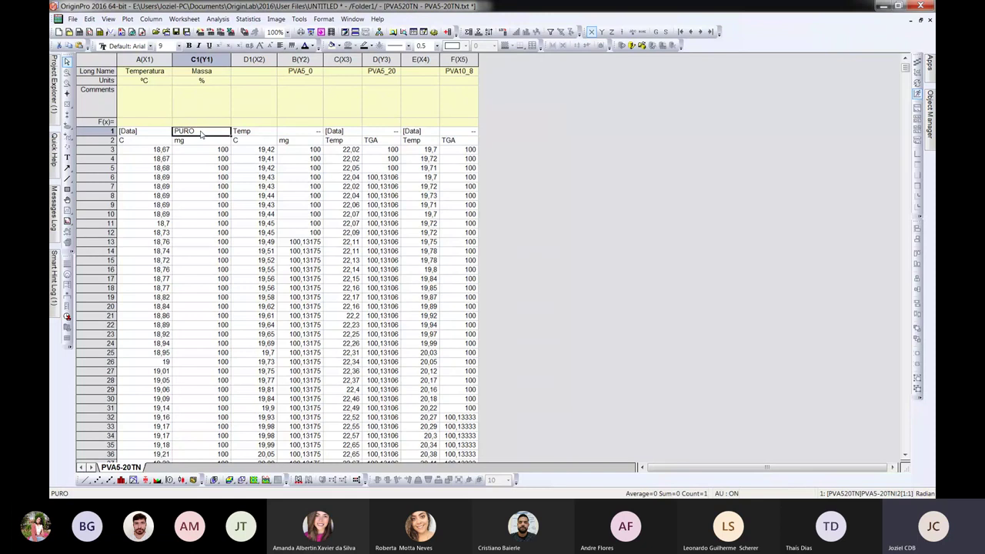
{"action": "key", "text": "ctrl+x"}
{"action": "left_click", "coordinate": [204, 74]}
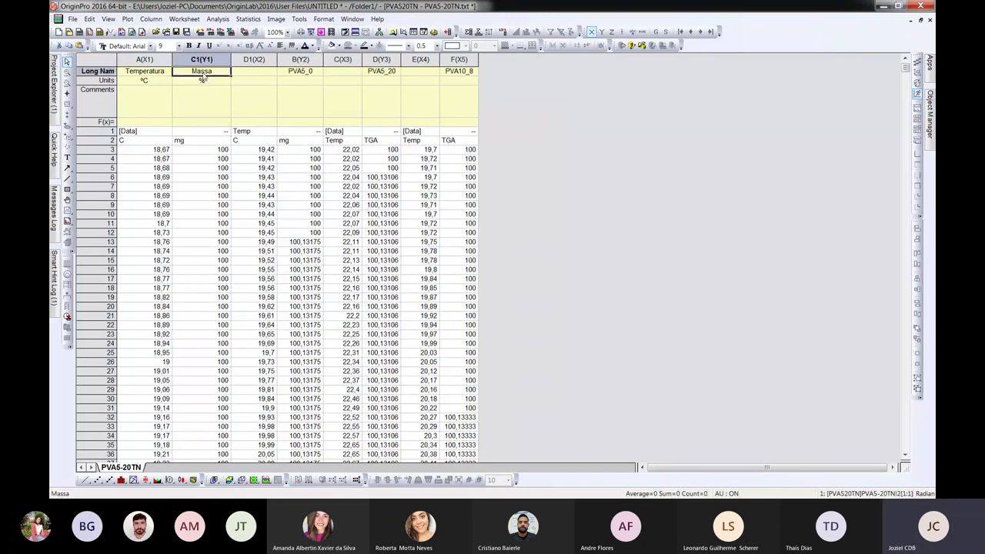
{"action": "key", "text": "ctrl+v"}
Step: Delete rows 1 and 2, which hold the leftover header text, from the worksheet
{"action": "left_click", "coordinate": [100, 122]}
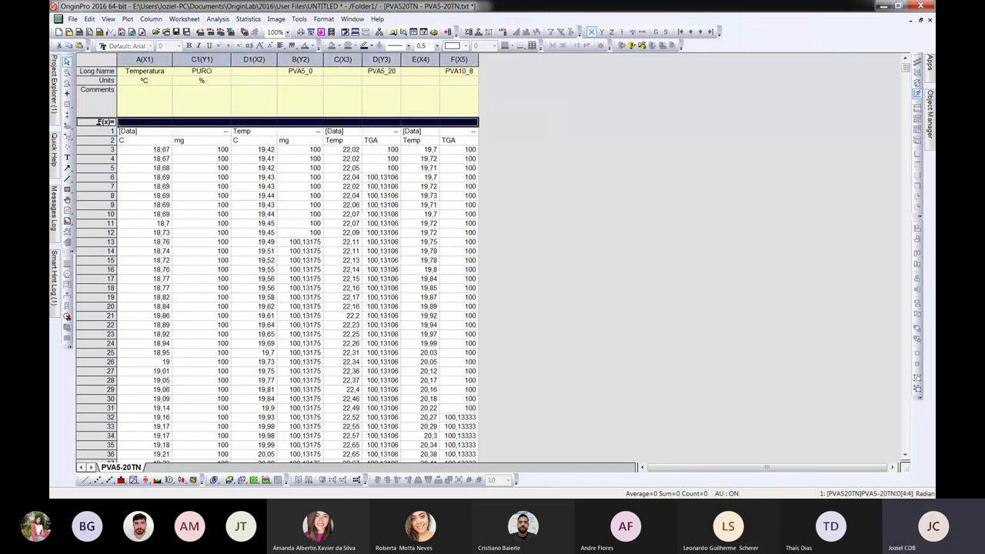
{"action": "left_click_drag", "start_coordinate": [99, 141], "coordinate": [92, 129]}
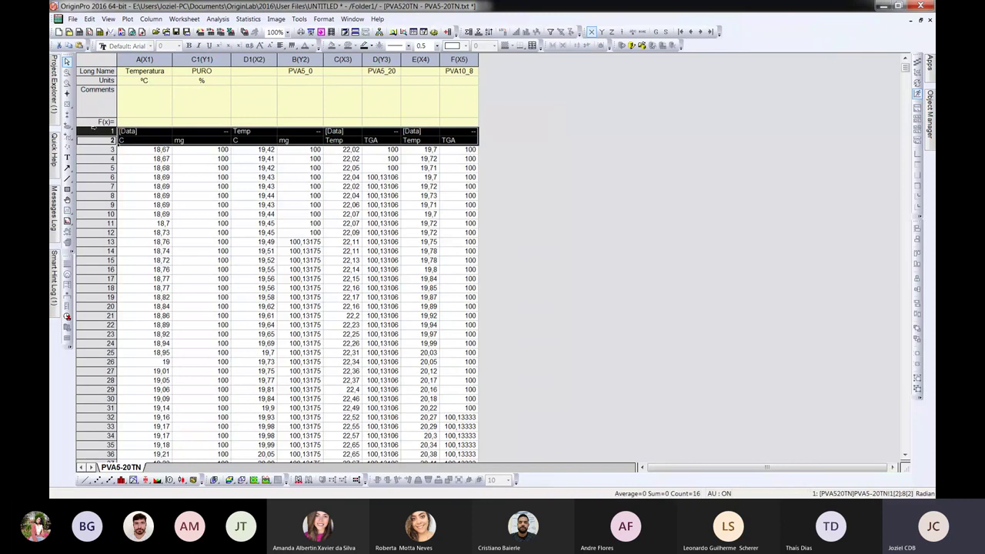
{"action": "right_click", "coordinate": [95, 135]}
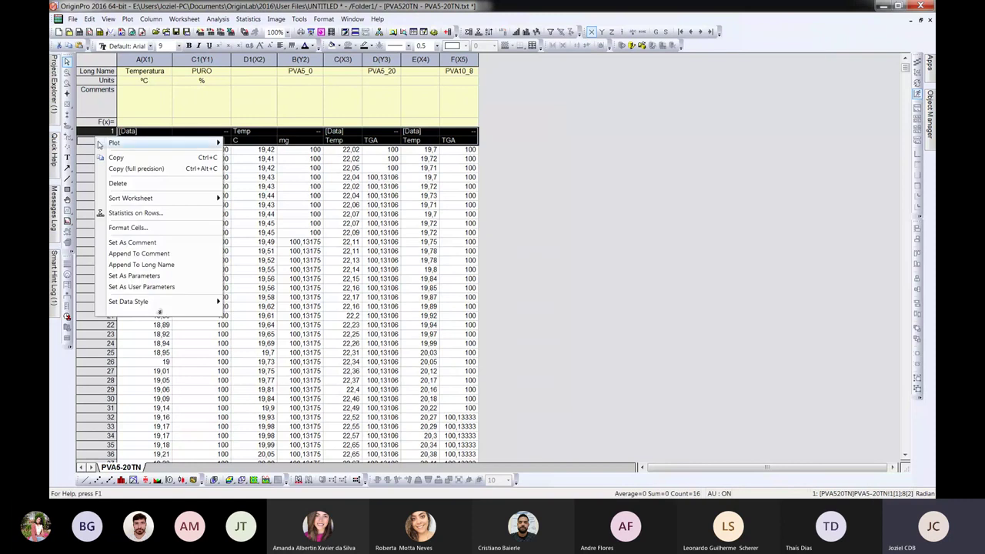
{"action": "left_click", "coordinate": [116, 184]}
Step: Try to plot all columns from A to F together as a line graph
{"action": "left_click_drag", "start_coordinate": [141, 60], "coordinate": [459, 59]}
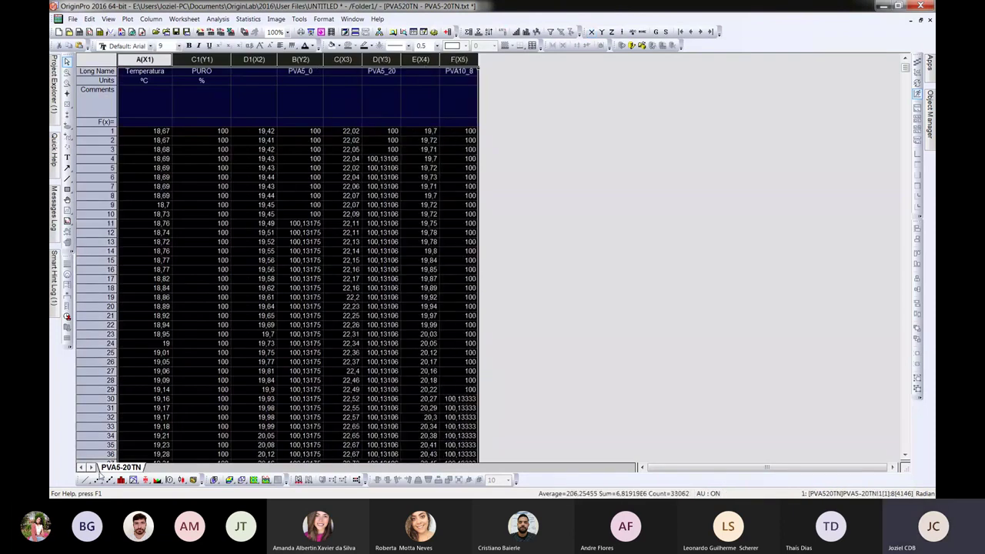
{"action": "left_click", "coordinate": [99, 478]}
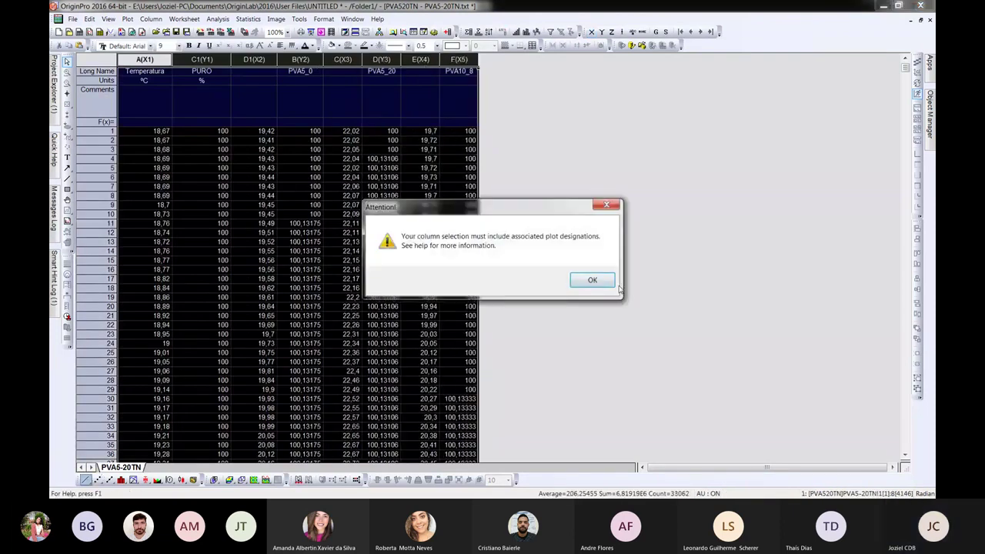
{"action": "left_click", "coordinate": [592, 281]}
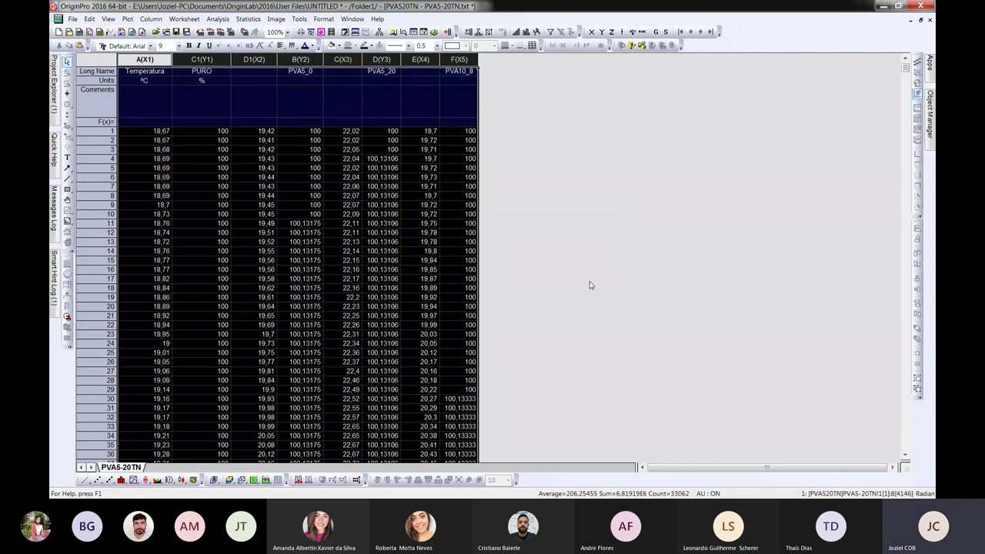
{"action": "left_click", "coordinate": [85, 480]}
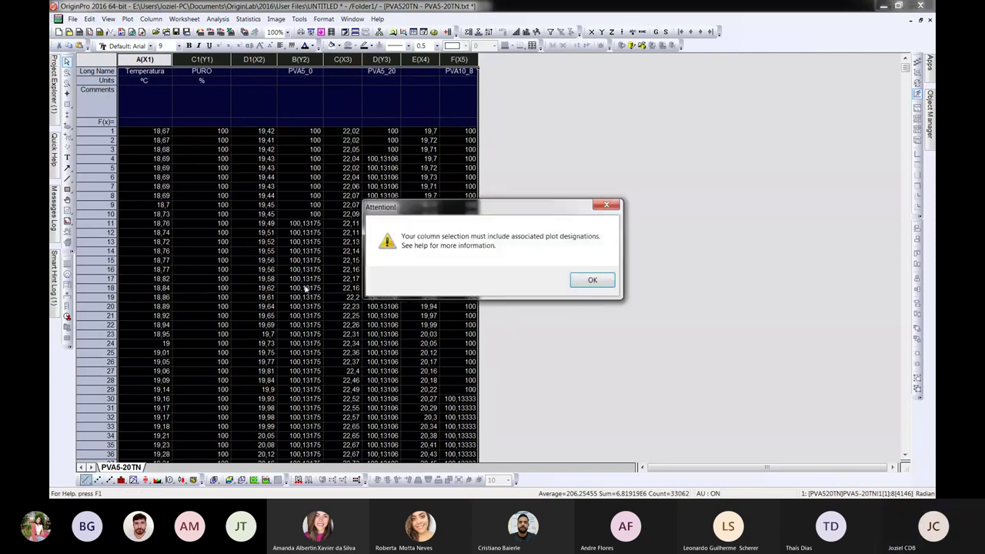
{"action": "left_click", "coordinate": [578, 282]}
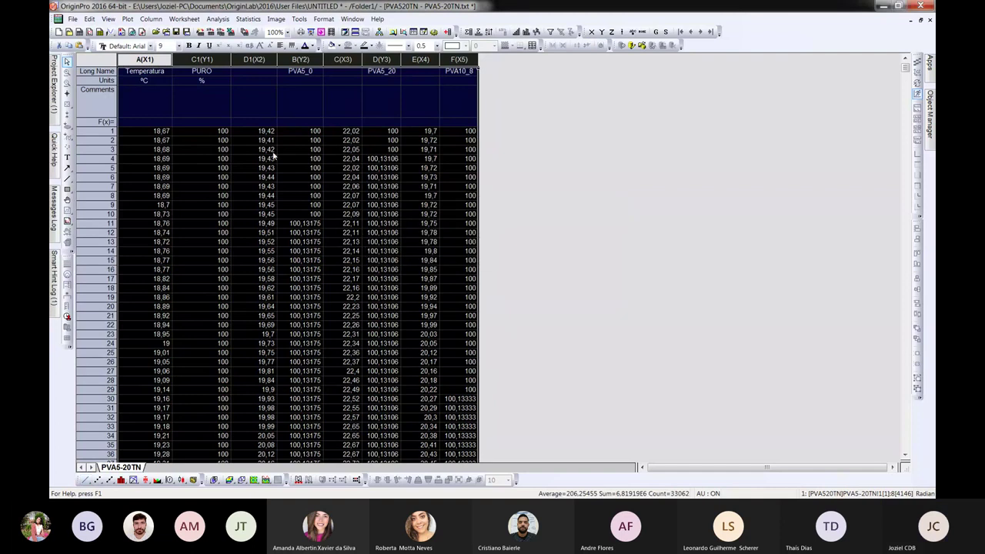
Step: Delete the F(x) and Comments label rows from the worksheet header
{"action": "left_click", "coordinate": [96, 121]}
{"action": "right_click", "coordinate": [96, 122]}
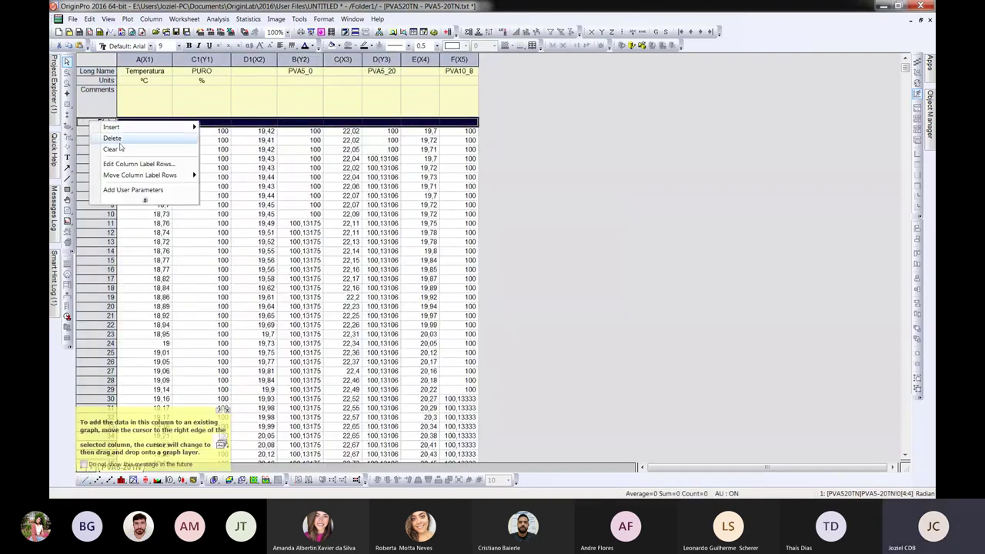
{"action": "left_click", "coordinate": [112, 138]}
{"action": "right_click", "coordinate": [92, 108]}
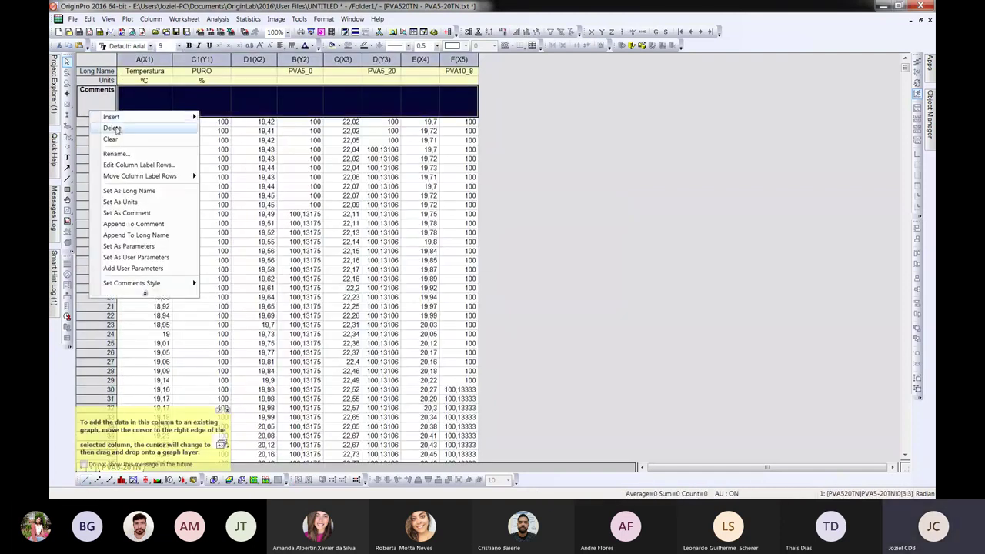
{"action": "left_click", "coordinate": [112, 128]}
Step: Try again to create a line graph from all eight worksheet columns
{"action": "left_click_drag", "start_coordinate": [140, 59], "coordinate": [461, 60]}
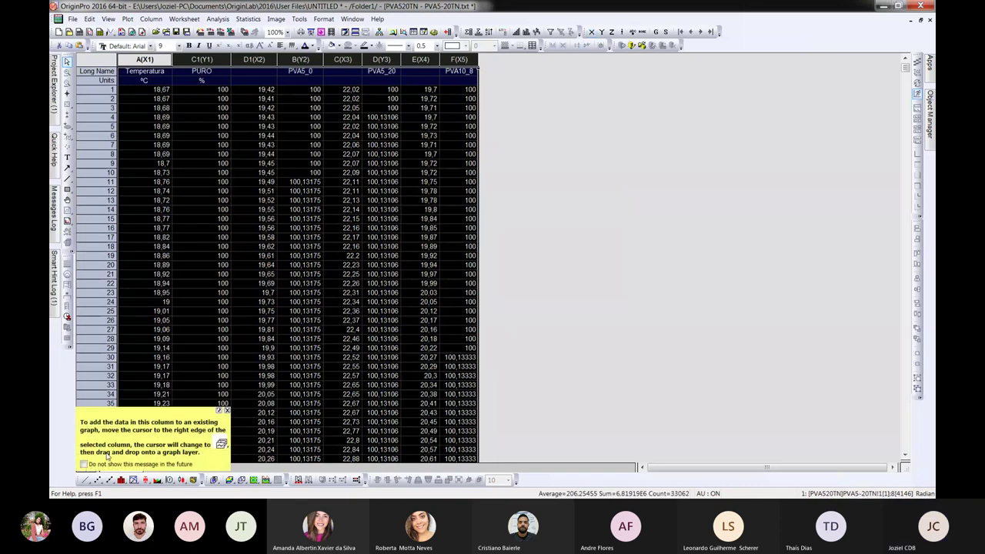
{"action": "left_click", "coordinate": [86, 480]}
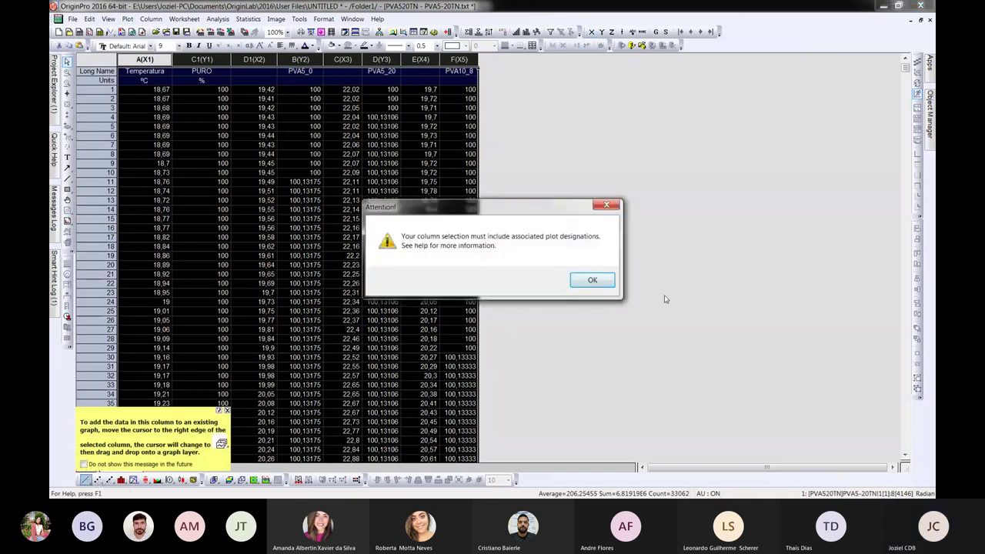
{"action": "left_click", "coordinate": [593, 282]}
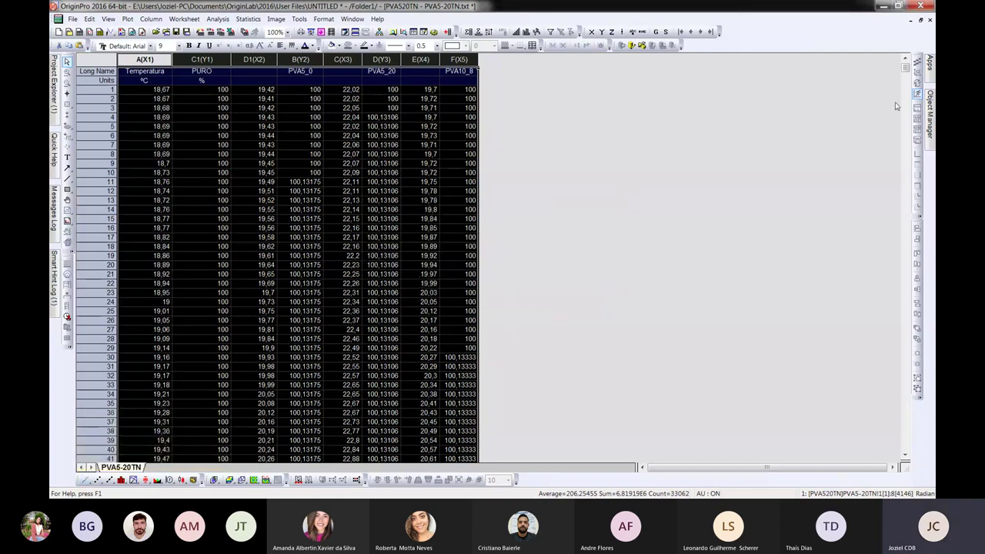
Step: Clear the data values from all worksheet columns, A through F
{"action": "left_click_drag", "start_coordinate": [905, 74], "coordinate": [886, 58]}
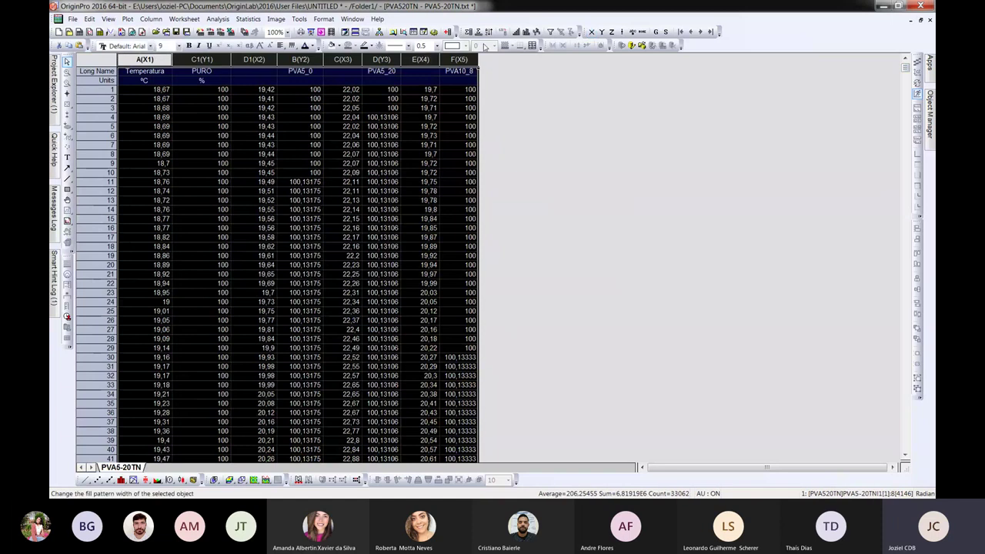
{"action": "key", "text": "Delete"}
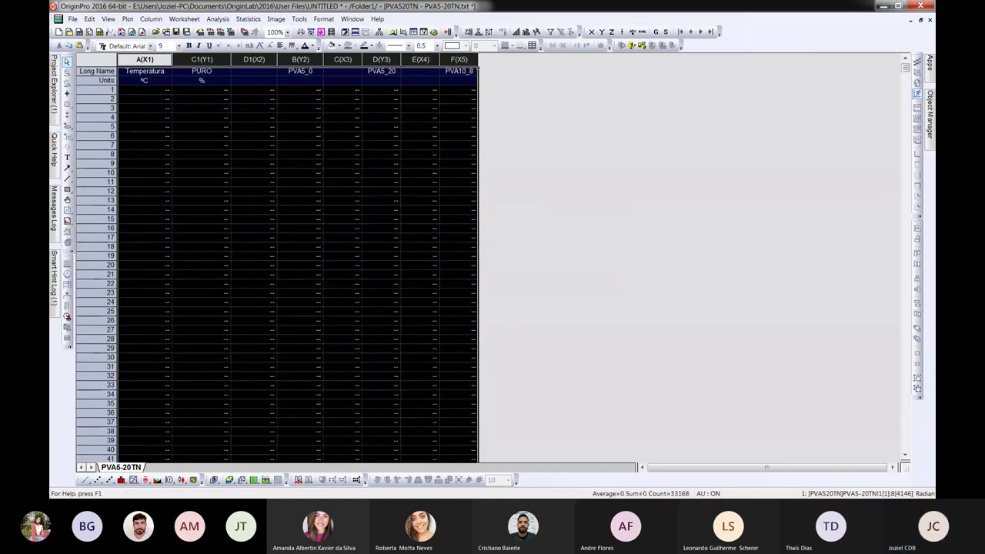
Step: Copy columns A and B from the Excel sheet Dados PVA unico and paste them into OriginPro from row 1 of column A
{"action": "left_click", "coordinate": [883, 5]}
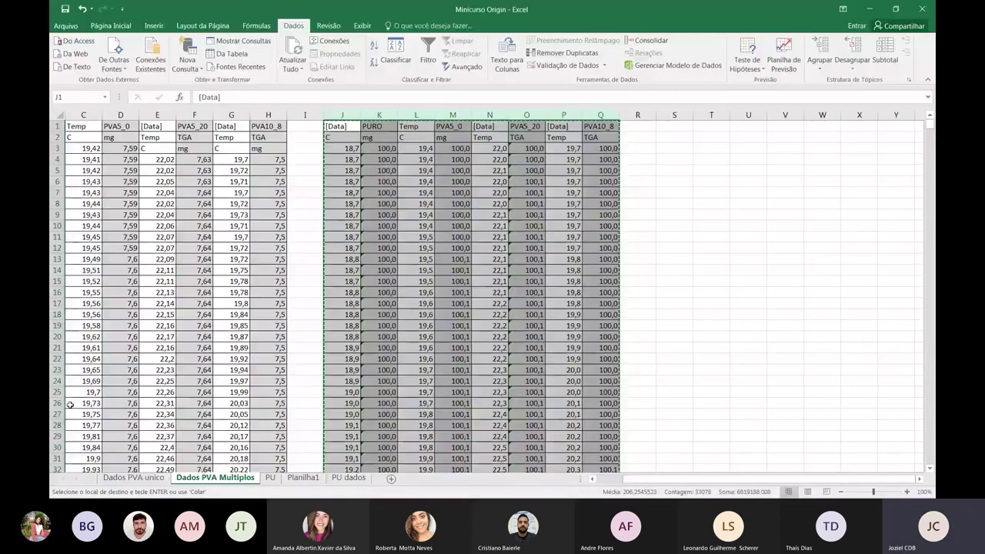
{"action": "left_click", "coordinate": [157, 480]}
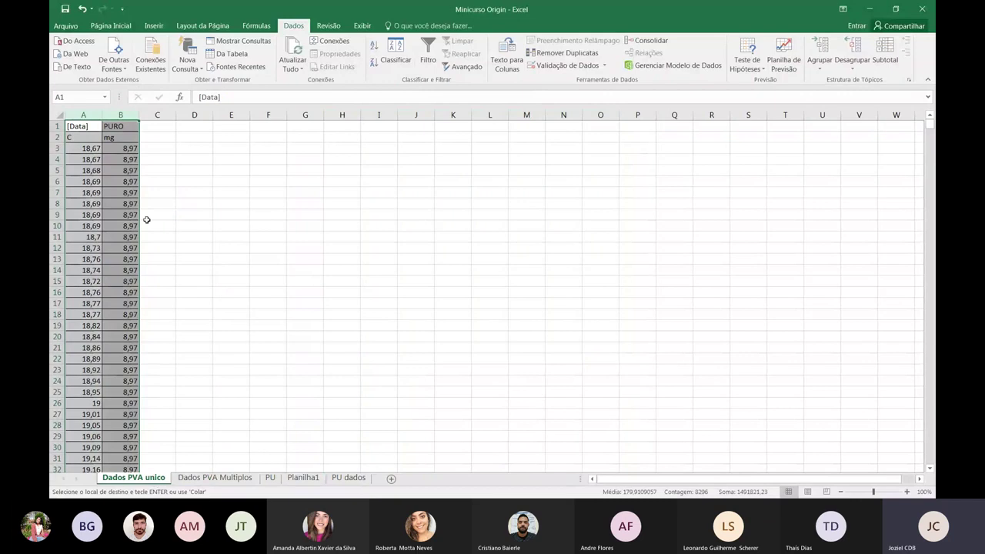
{"action": "left_click", "coordinate": [80, 114]}
{"action": "left_click_drag", "start_coordinate": [80, 114], "coordinate": [122, 115]}
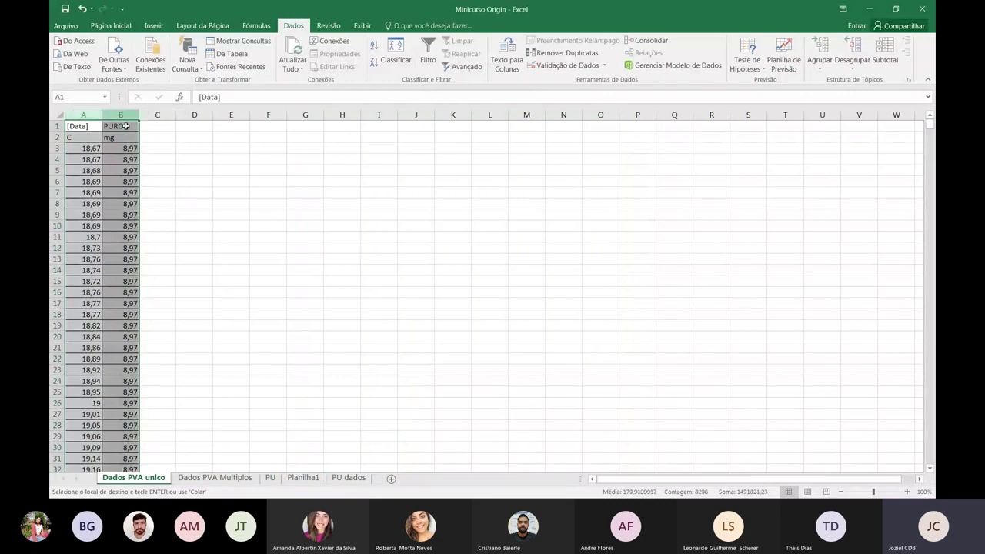
{"action": "key", "text": "ctrl+c"}
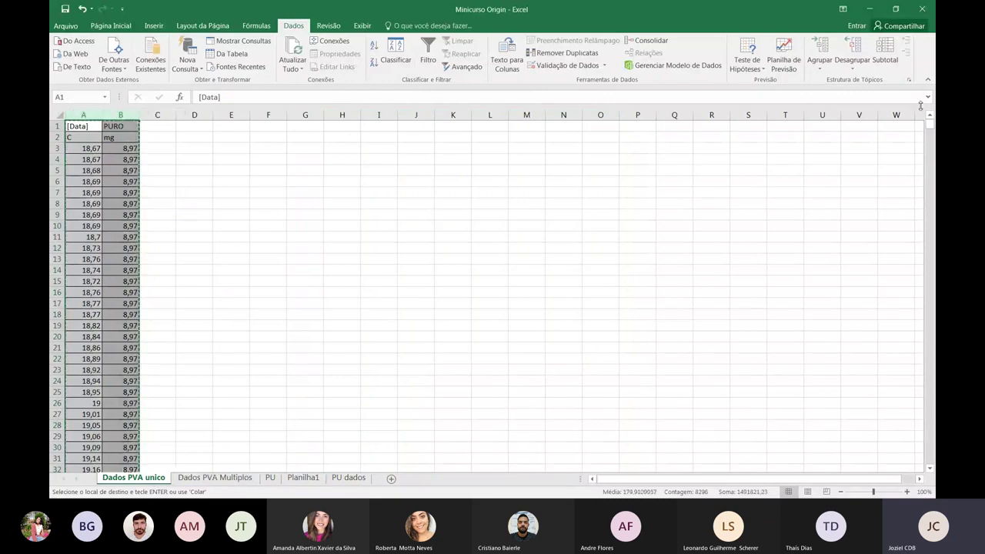
{"action": "left_click", "coordinate": [869, 10]}
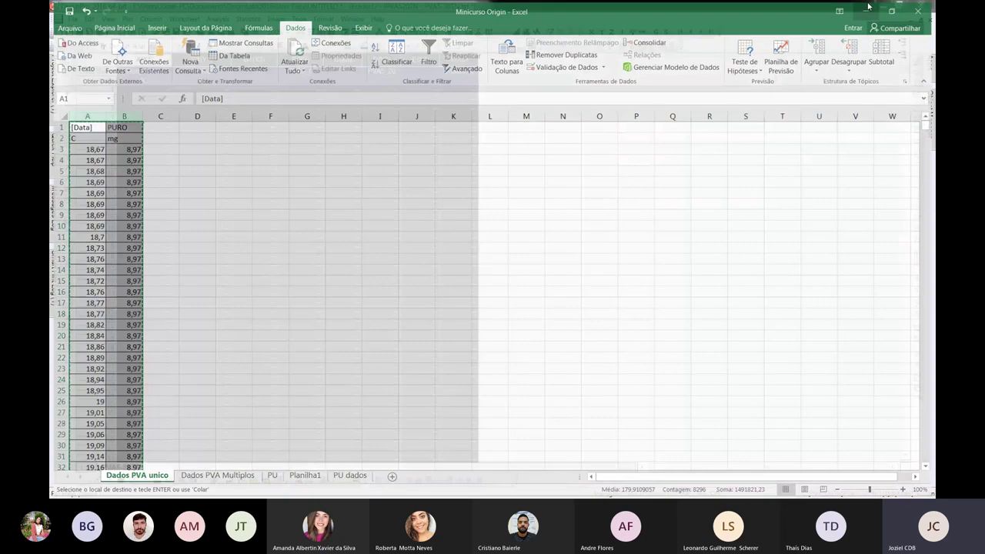
{"action": "left_click", "coordinate": [142, 89]}
{"action": "key", "text": "ctrl+v"}
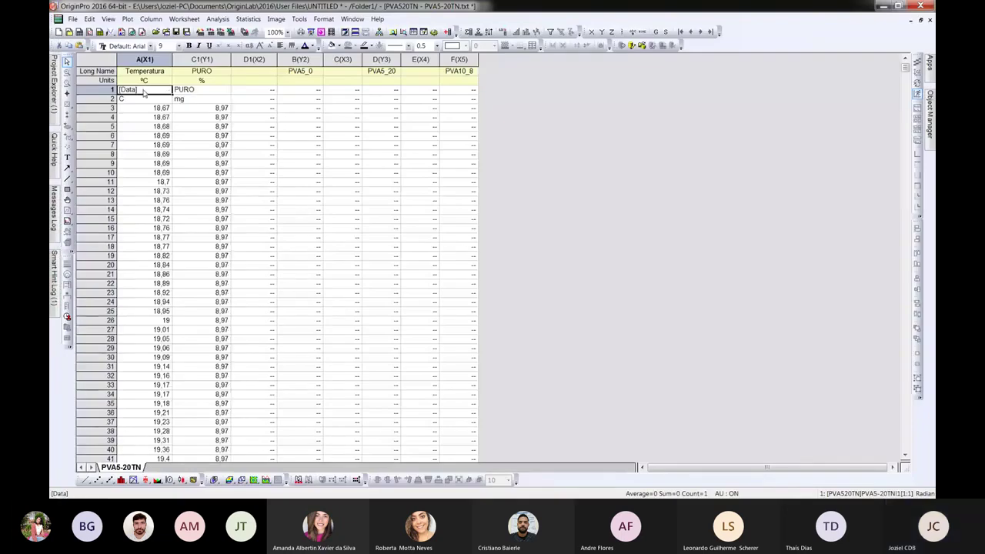
Step: Delete rows 1 and 2 with the pasted [Data], PURO, C and mg header text
{"action": "left_click_drag", "start_coordinate": [107, 89], "coordinate": [105, 99]}
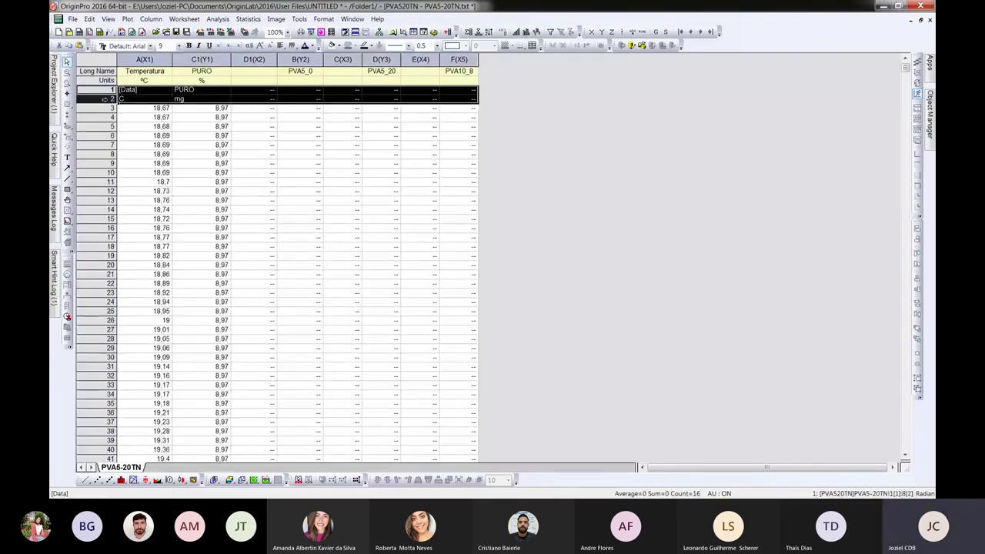
{"action": "right_click", "coordinate": [105, 99]}
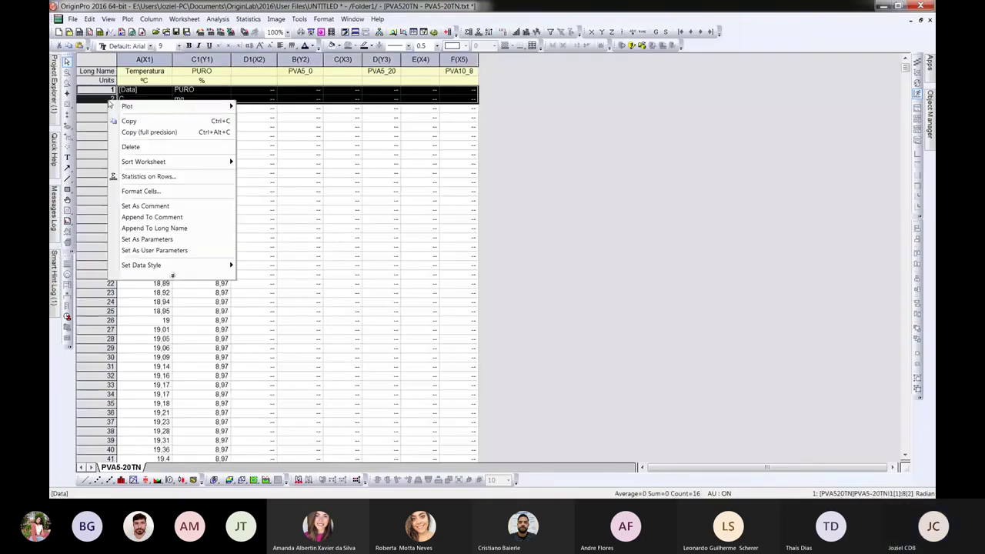
{"action": "left_click", "coordinate": [132, 148]}
Step: Convert the PURO mass in column C1 to percent by setting its values with the formula (col(c1)/8,97)*100
{"action": "left_click", "coordinate": [213, 91]}
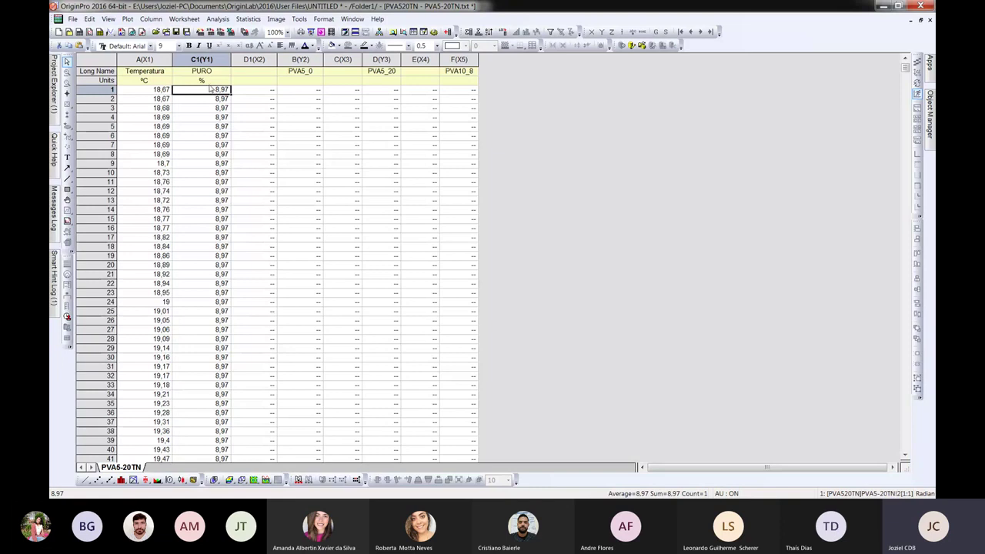
{"action": "left_click", "coordinate": [206, 60]}
{"action": "right_click", "coordinate": [208, 62]}
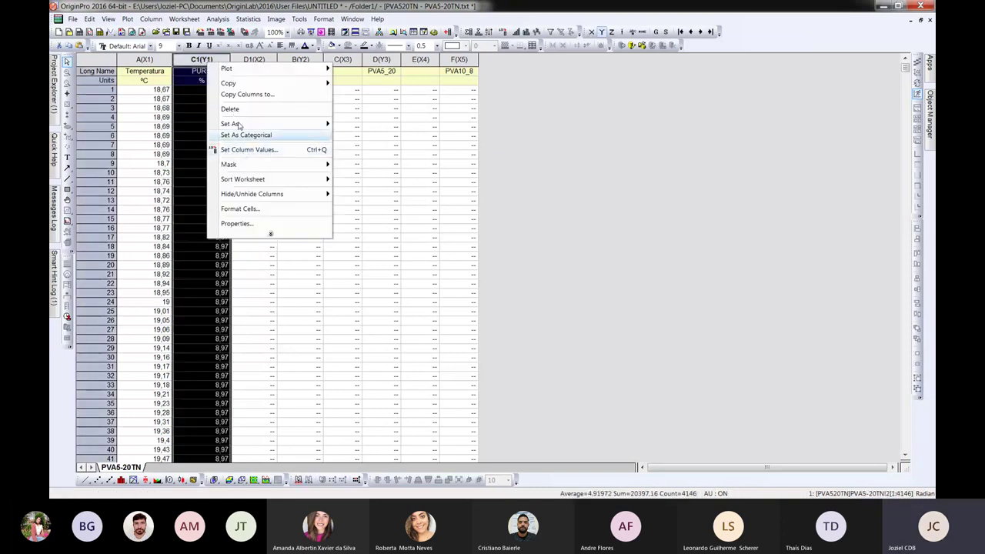
{"action": "left_click", "coordinate": [244, 150]}
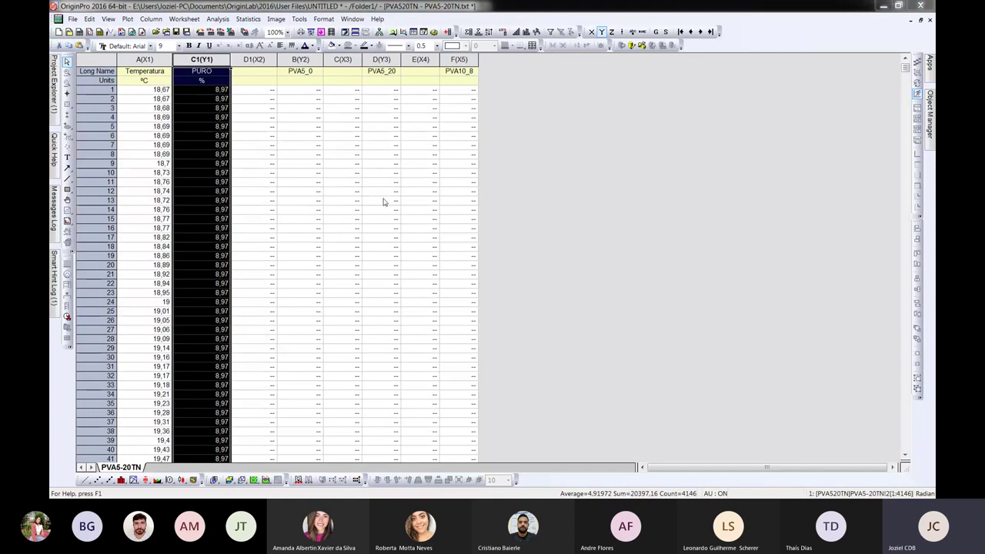
{"action": "type", "text": "co"}
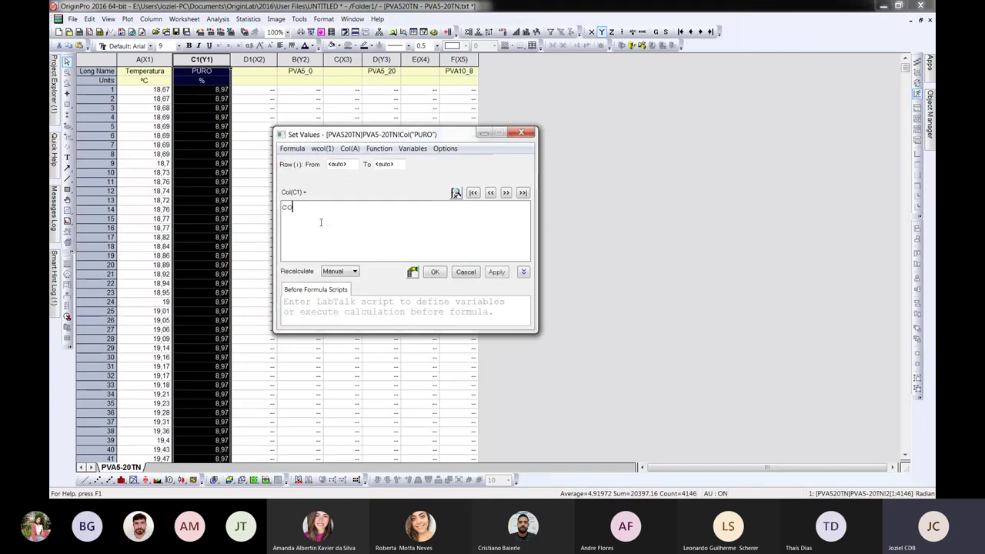
{"action": "type", "text": "l(c1)"}
{"action": "type", "text": "/8,97)*100"}
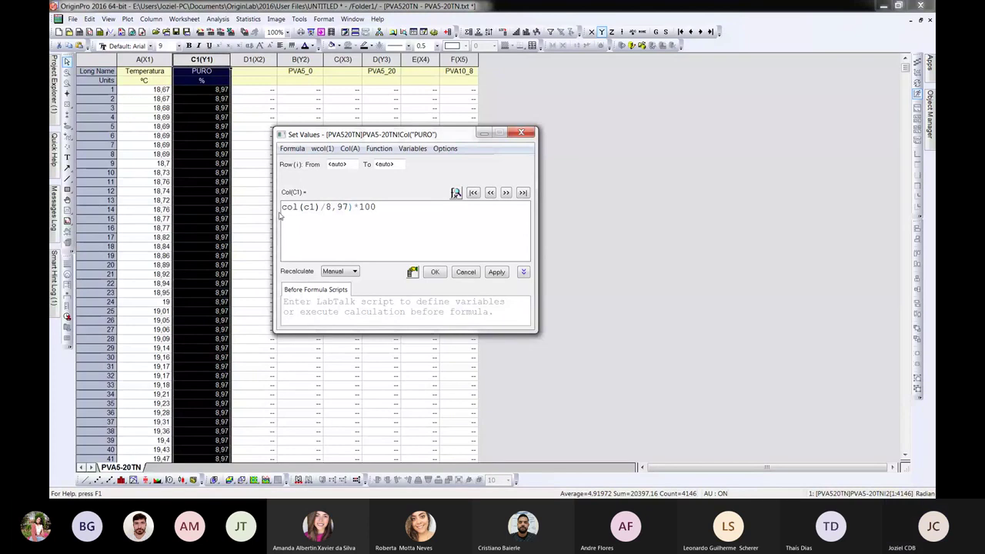
{"action": "key", "text": "Home"}
{"action": "type", "text": "("}
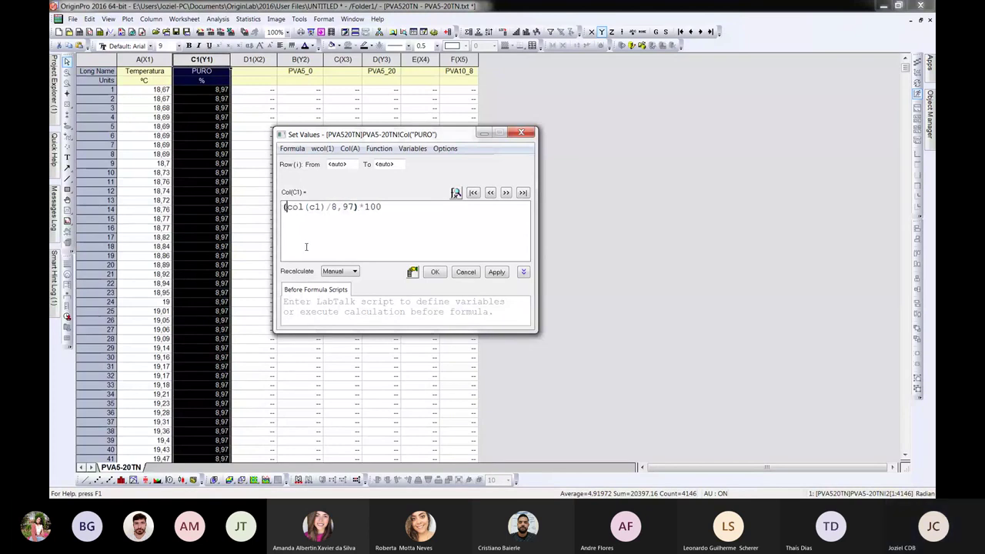
{"action": "left_click", "coordinate": [434, 272]}
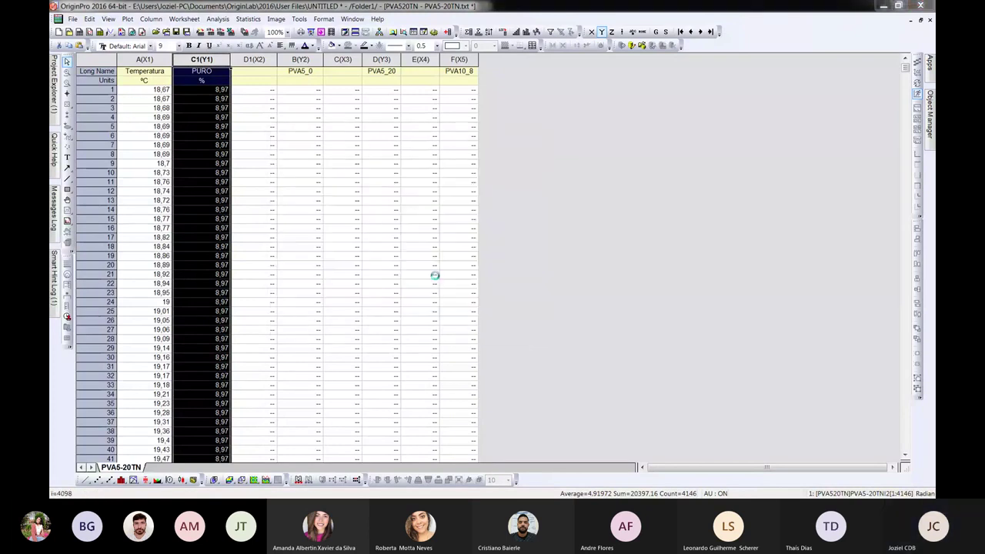
{"action": "key", "text": "ctrl+q"}
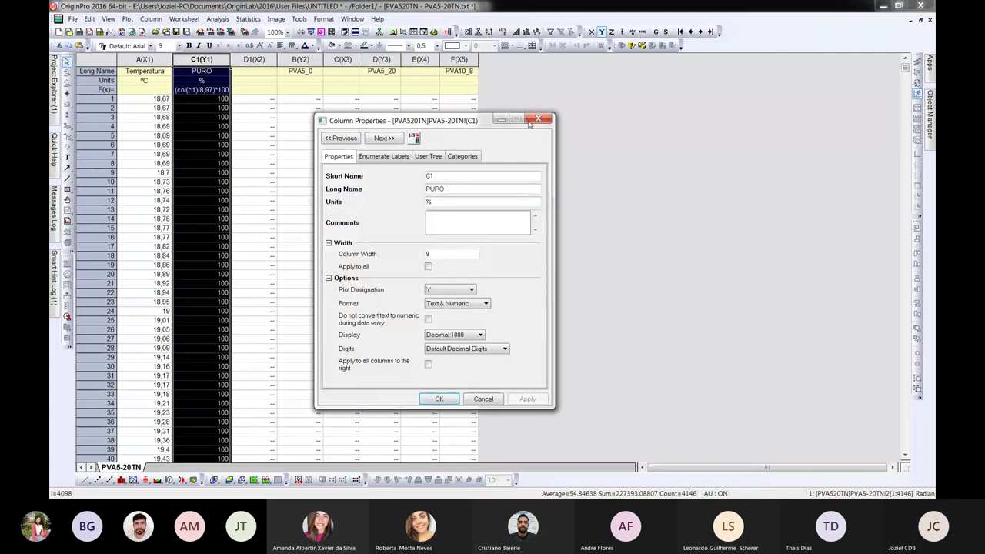
{"action": "left_click", "coordinate": [537, 122]}
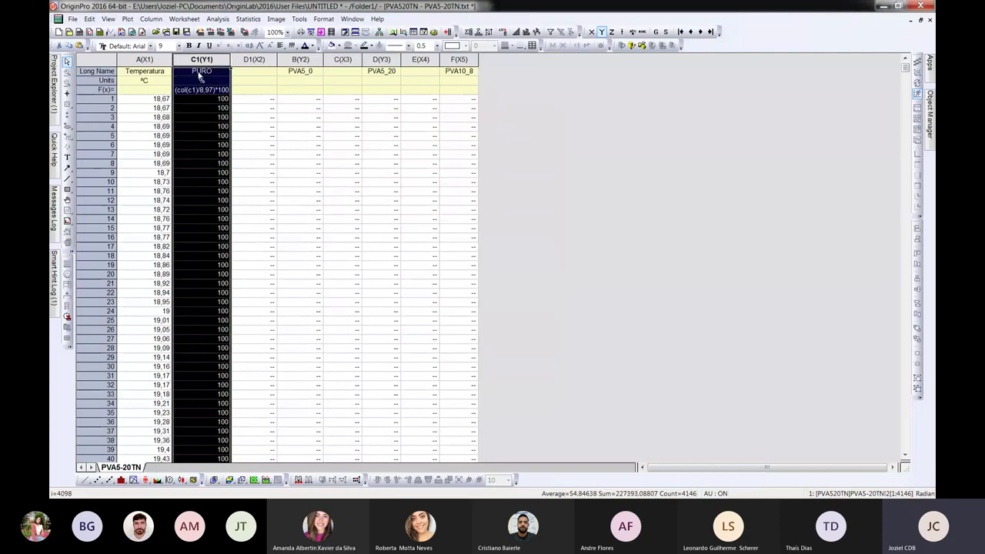
Step: Plot the PURO mass percent in column C1 against temperature in column A as a line graph
{"action": "left_click", "coordinate": [162, 59]}
{"action": "left_click_drag", "start_coordinate": [162, 60], "coordinate": [201, 59]}
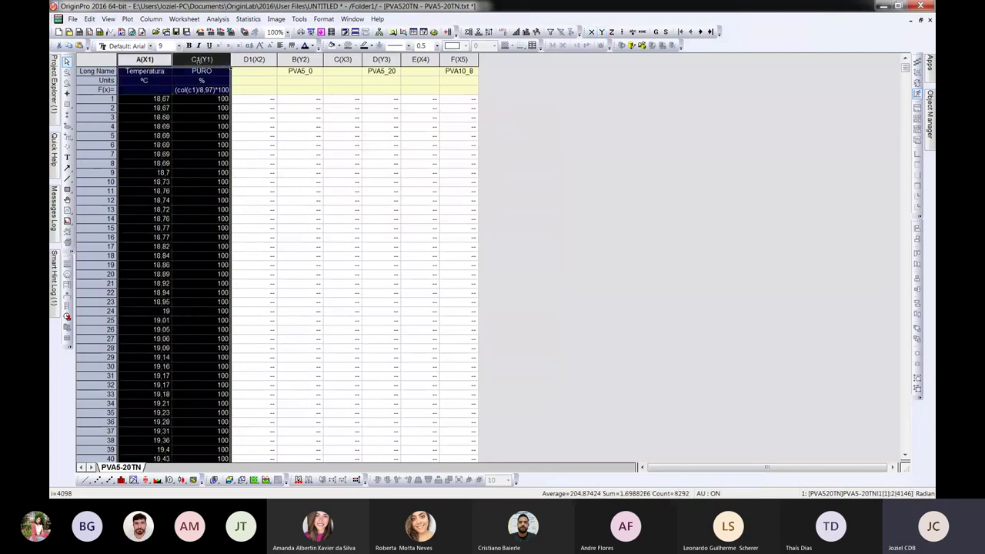
{"action": "left_click", "coordinate": [86, 480]}
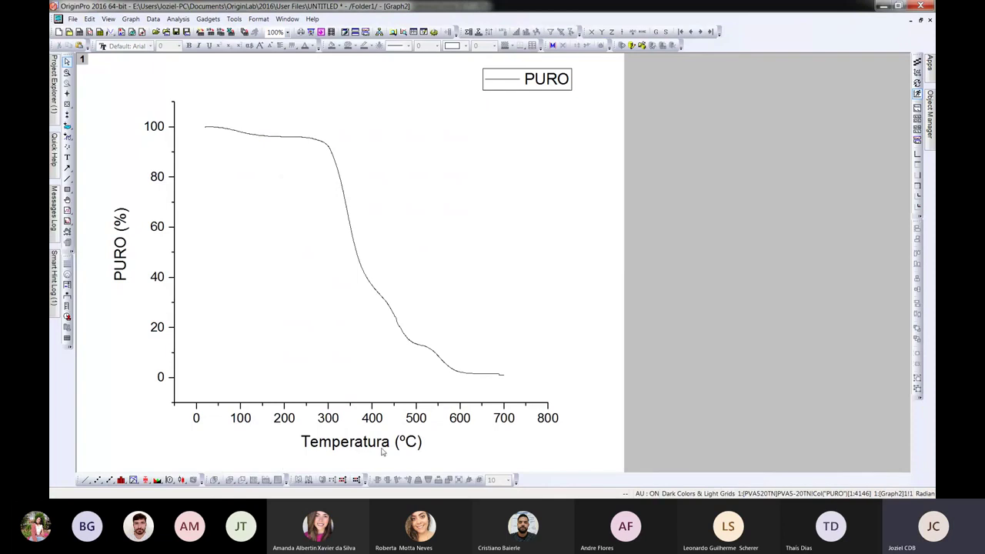
Step: Change the Y-axis title of the PURO graph to Massa (%)
{"action": "double_click", "coordinate": [122, 266]}
{"action": "type", "text": "M"}
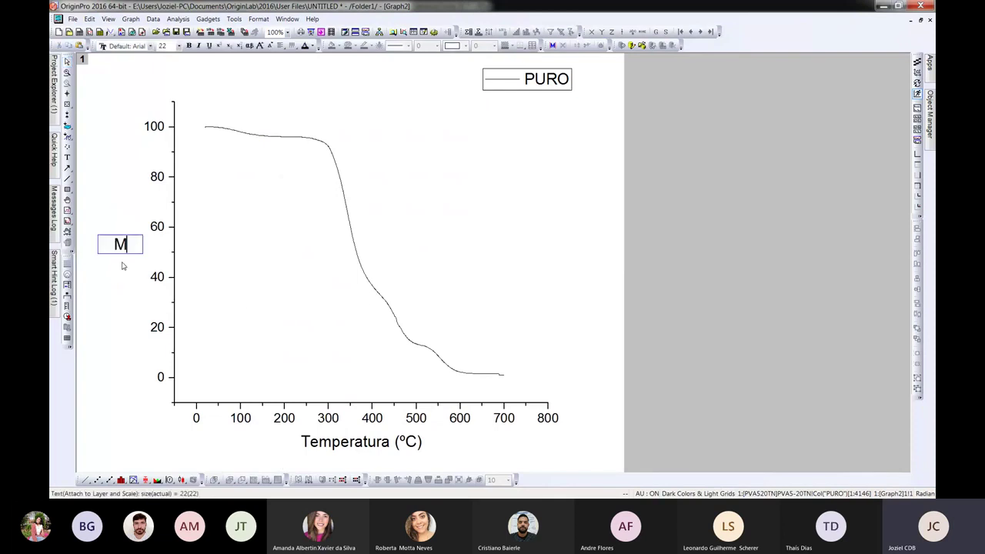
{"action": "type", "text": "assa (%)"}
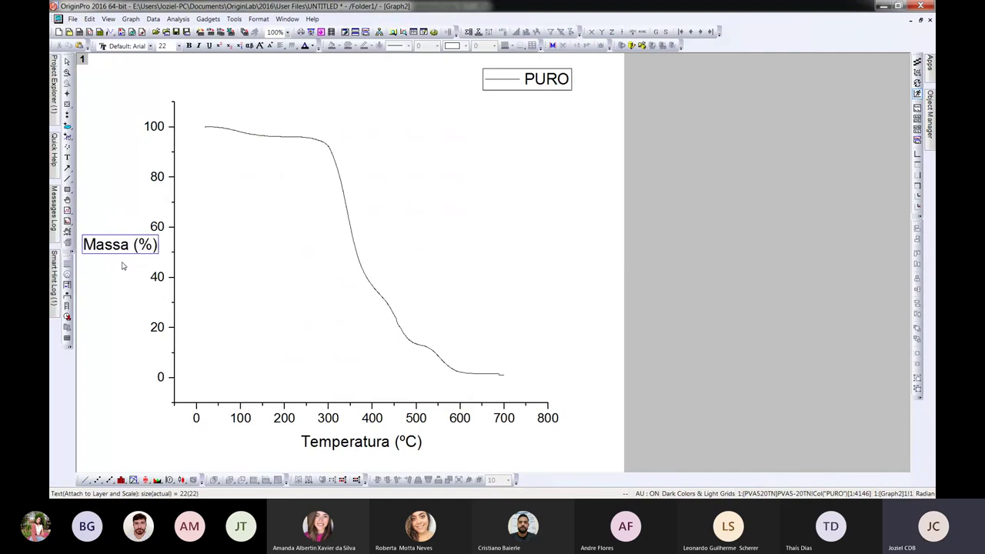
{"action": "left_click", "coordinate": [137, 296]}
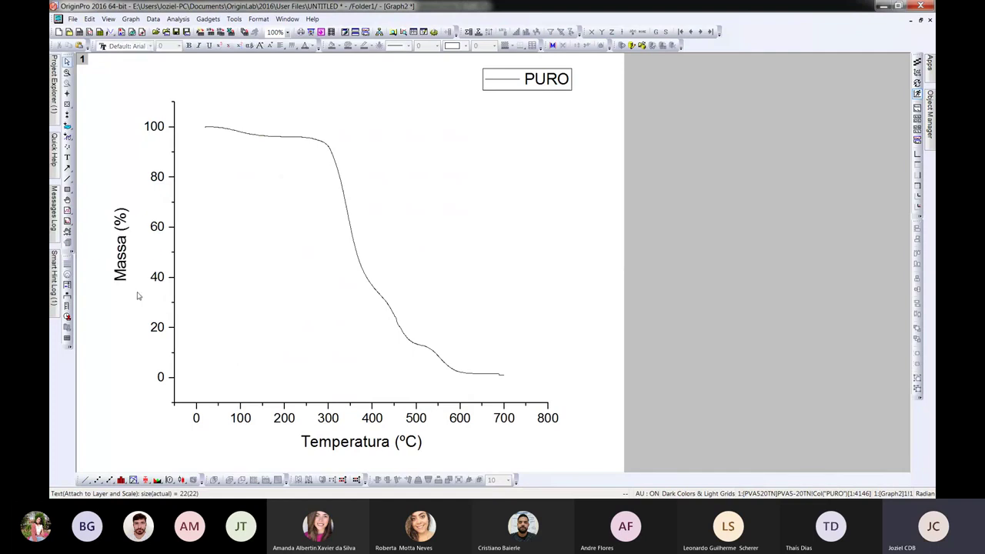
Step: Replace the X-axis title's placeholder code with the text Temperatura (ºC)
{"action": "left_click", "coordinate": [327, 444]}
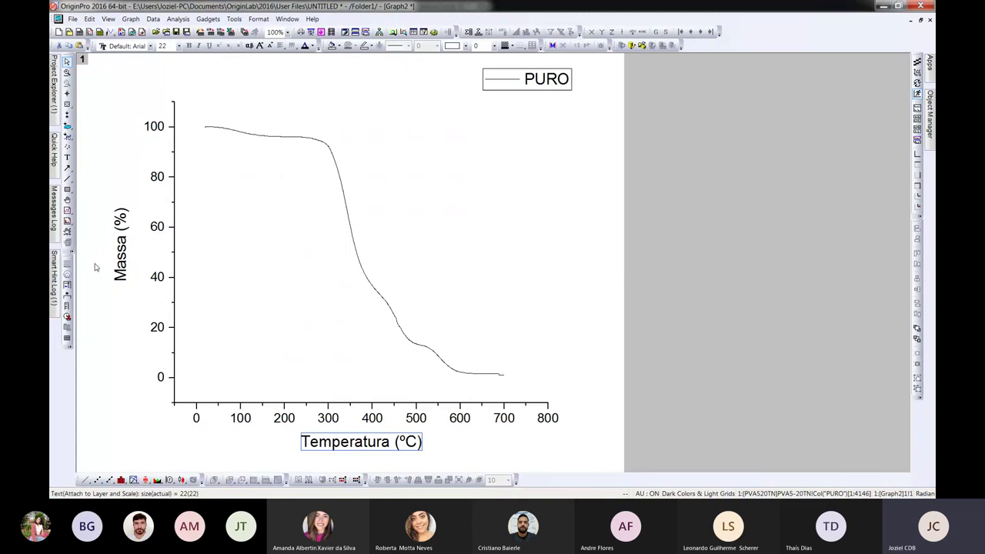
{"action": "double_click", "coordinate": [350, 444]}
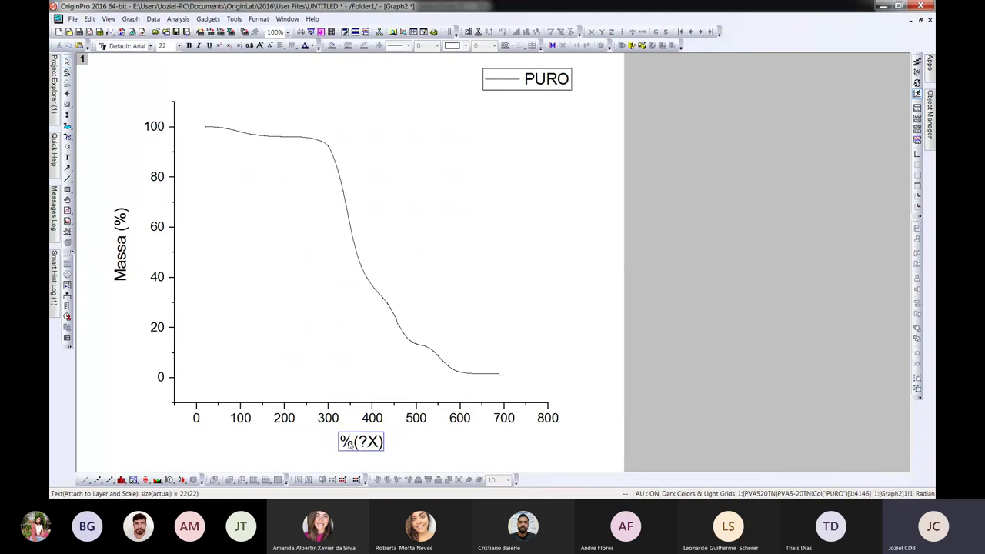
{"action": "left_click_drag", "start_coordinate": [351, 445], "coordinate": [385, 445]}
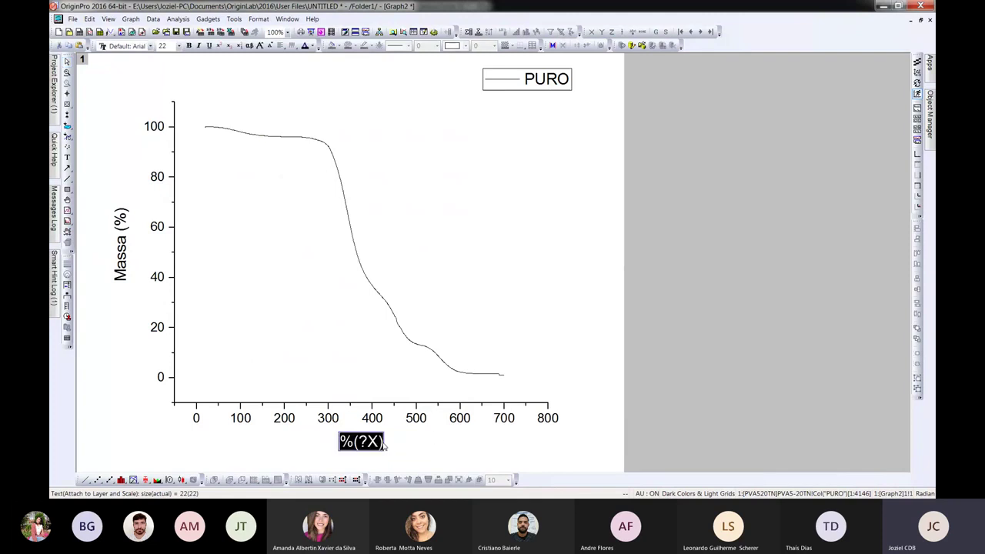
{"action": "type", "text": "Tempe"}
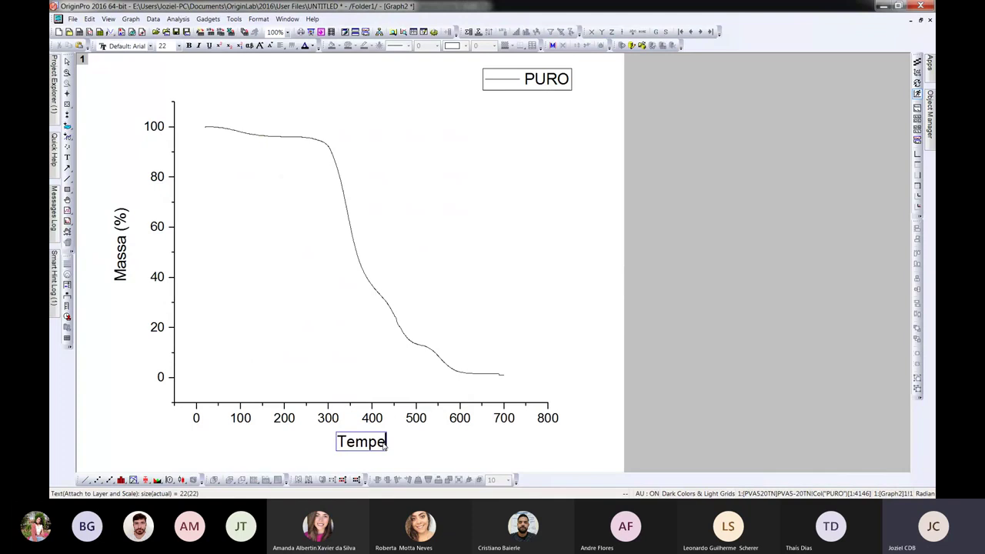
{"action": "type", "text": "ratura ("}
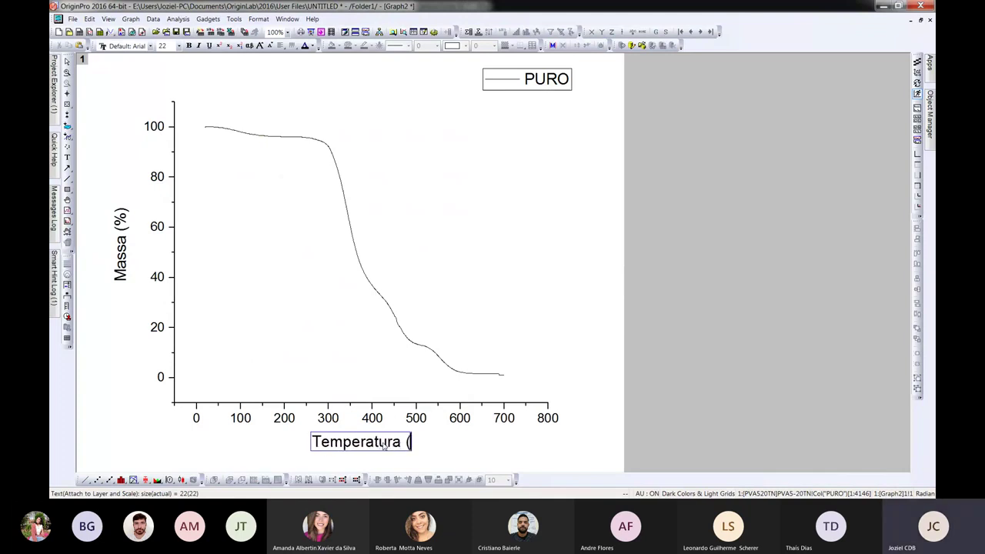
{"action": "type", "text": "°"}
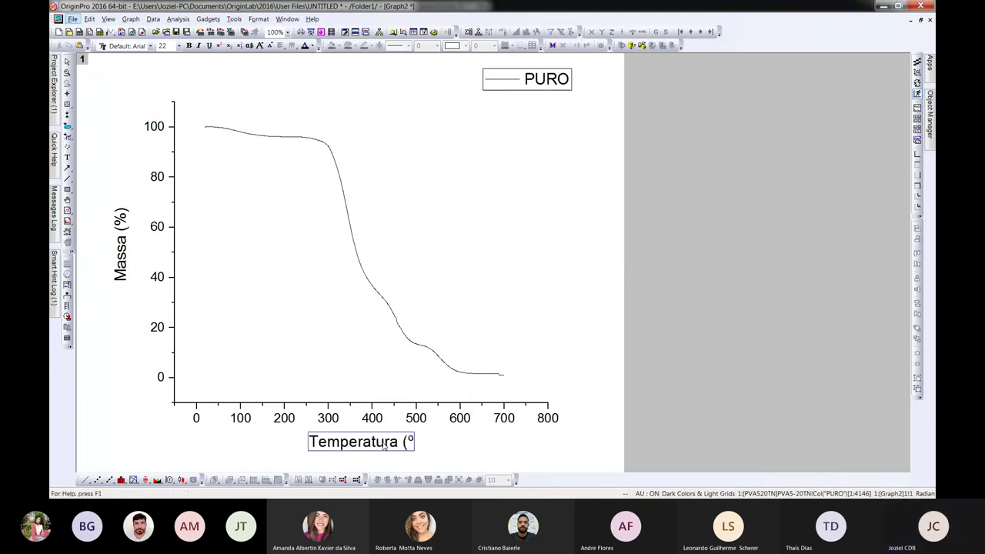
{"action": "left_click", "coordinate": [413, 445]}
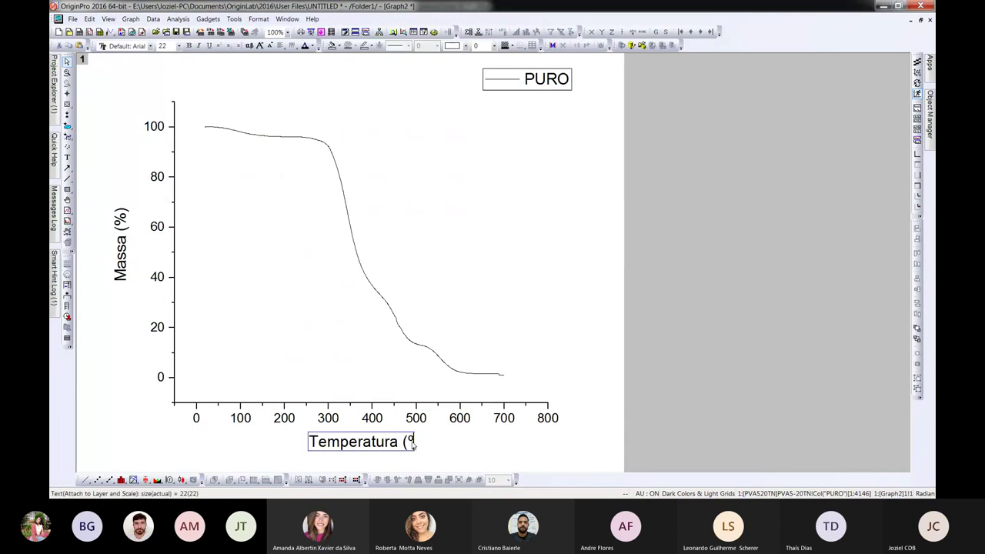
{"action": "type", "text": "C"}
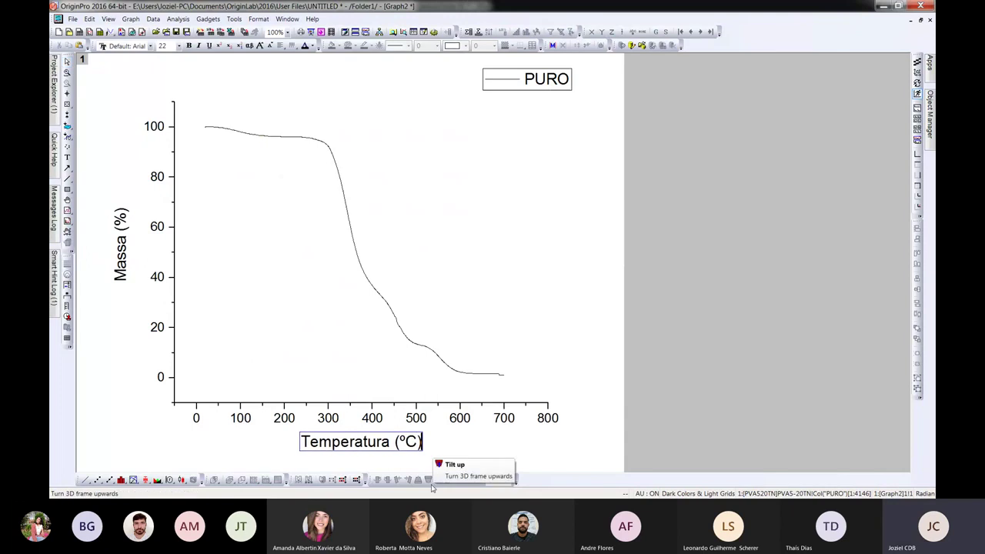
Step: Append a run of Greek letters to the end of the X-axis title using the Greek text format
{"action": "left_click", "coordinate": [248, 46]}
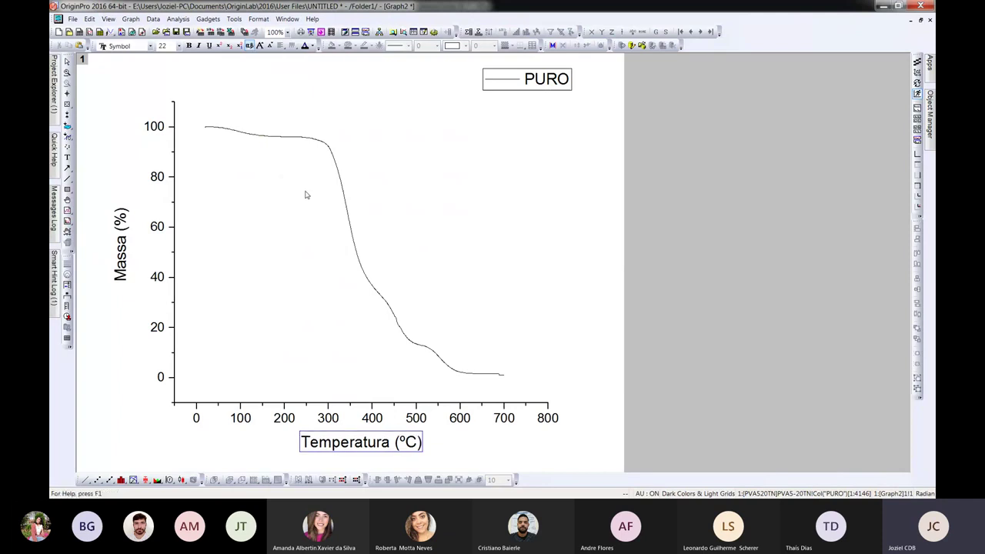
{"action": "type", "text": "q"}
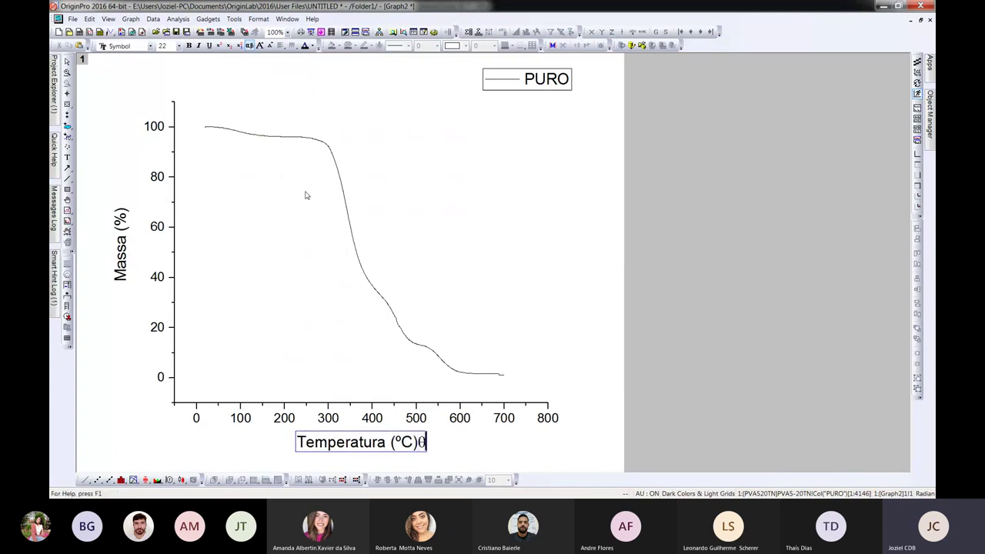
{"action": "type", "text": "serty"}
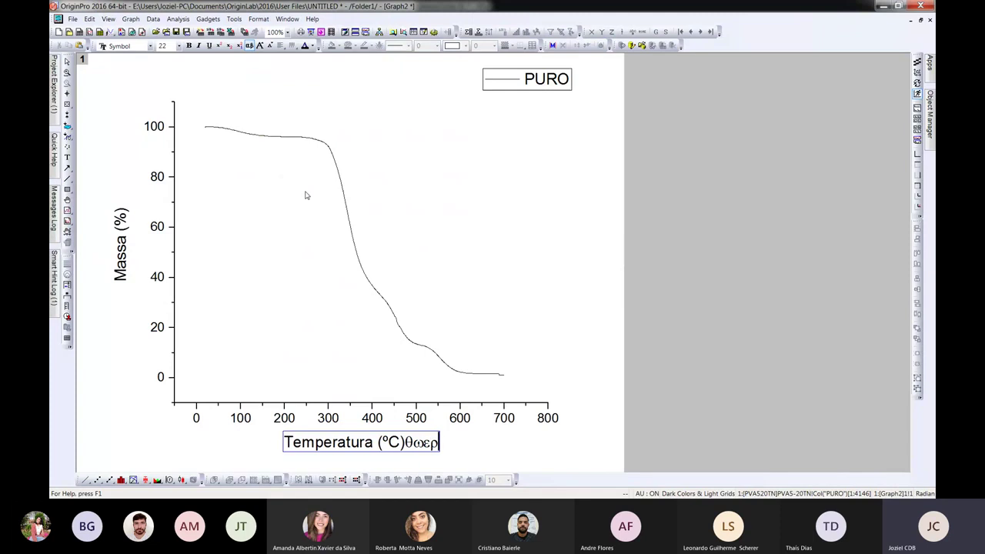
{"action": "type", "text": "ui"}
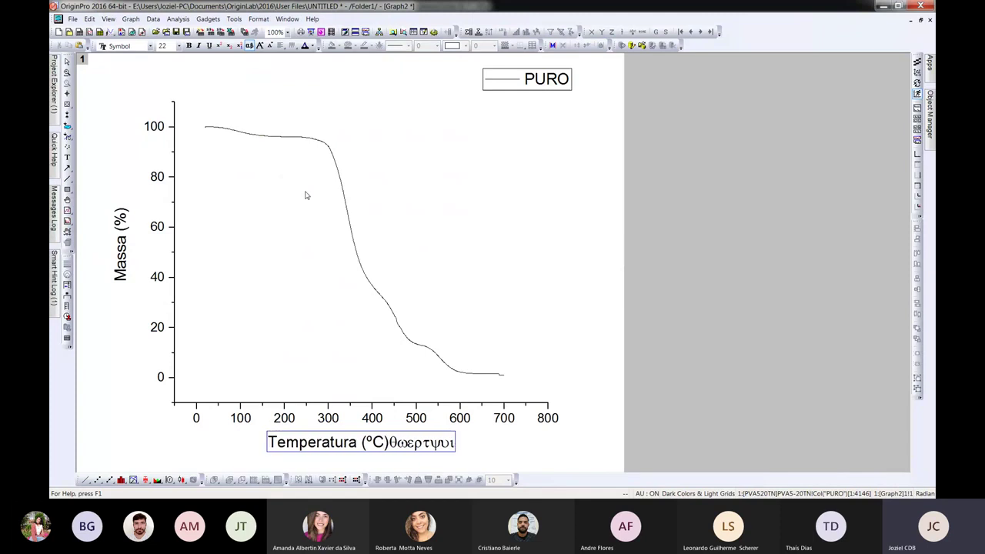
{"action": "type", "text": "oasdfg"}
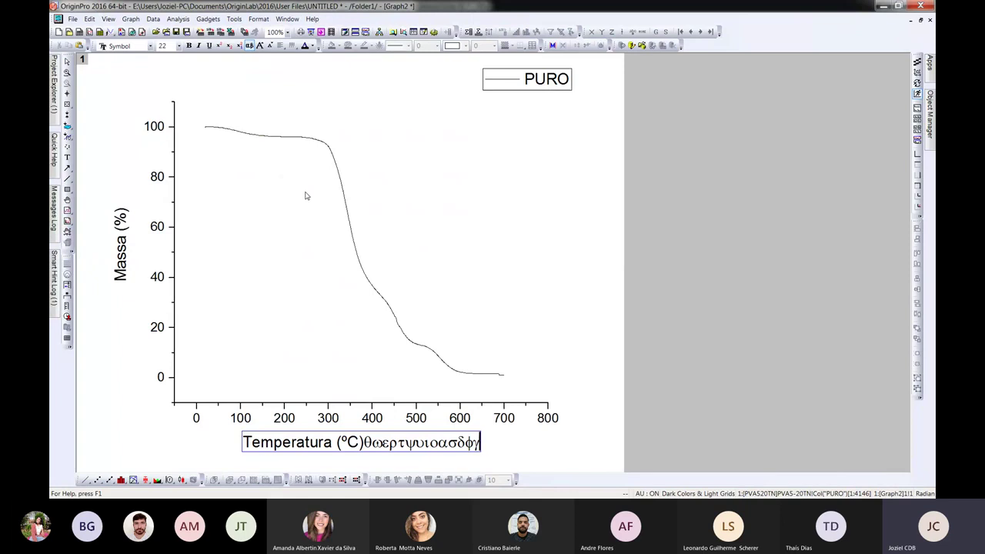
{"action": "type", "text": "hjzxvb"}
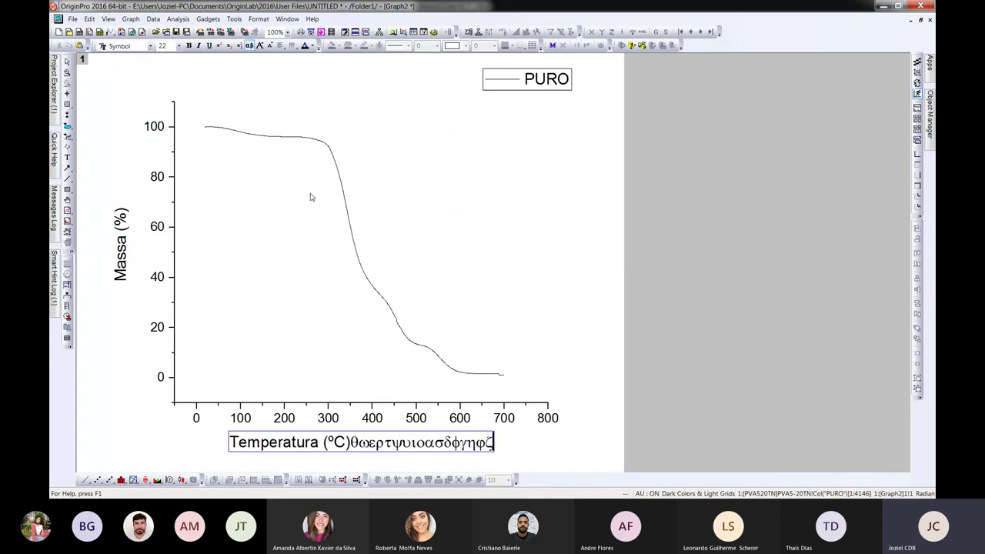
{"action": "type", "text": "nm"}
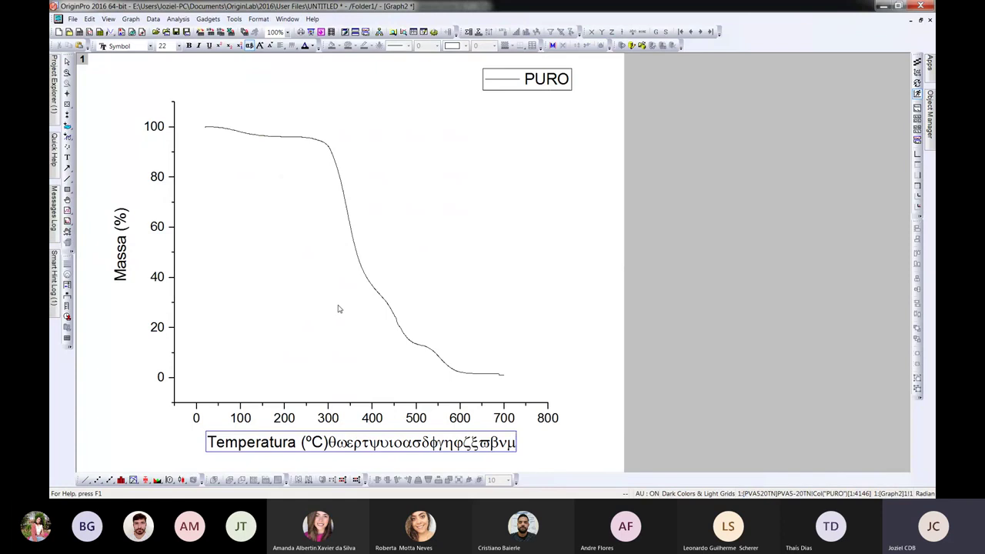
Step: Delete all the Greek letters after Temperatura (ºC) and finish editing the X-axis title
{"action": "key", "text": "BackSpace"}
{"action": "key", "text": "BackSpace"}
{"action": "key", "text": "BackSpace"}
{"action": "key", "text": "BackSpace"}
{"action": "key", "text": "BackSpace"}
{"action": "key", "text": "BackSpace"}
{"action": "key", "text": "BackSpace"}
{"action": "key", "text": "BackSpace"}
{"action": "key", "text": "BackSpace"}
{"action": "key", "text": "BackSpace"}
{"action": "key", "text": "BackSpace"}
{"action": "key", "text": "BackSpace"}
{"action": "key", "text": "BackSpace"}
{"action": "key", "text": "BackSpace"}
{"action": "key", "text": "BackSpace"}
{"action": "key", "text": "BackSpace"}
{"action": "key", "text": "BackSpace"}
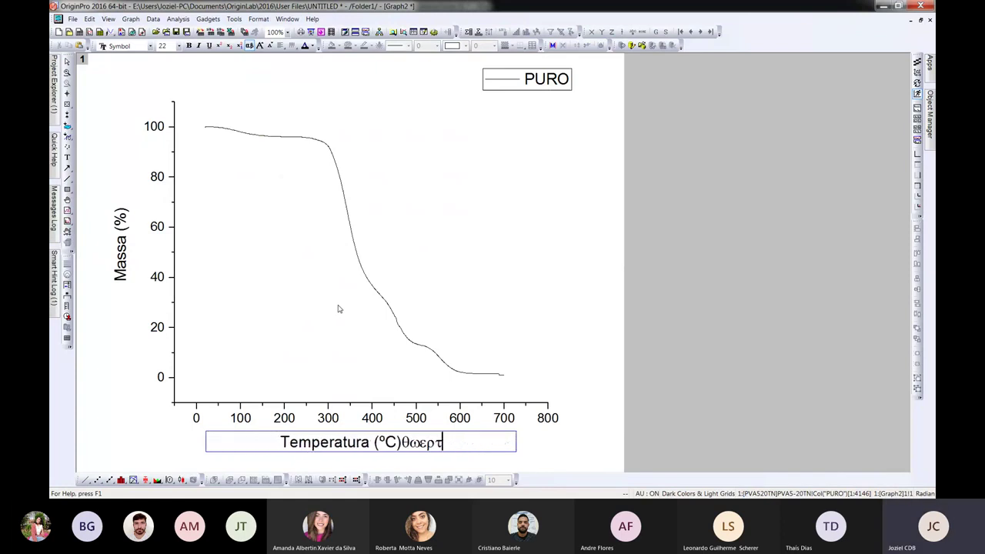
{"action": "key", "text": "BackSpace"}
{"action": "key", "text": "BackSpace"}
{"action": "key", "text": "BackSpace"}
{"action": "key", "text": "BackSpace"}
{"action": "key", "text": "BackSpace"}
{"action": "left_click", "coordinate": [480, 321]}
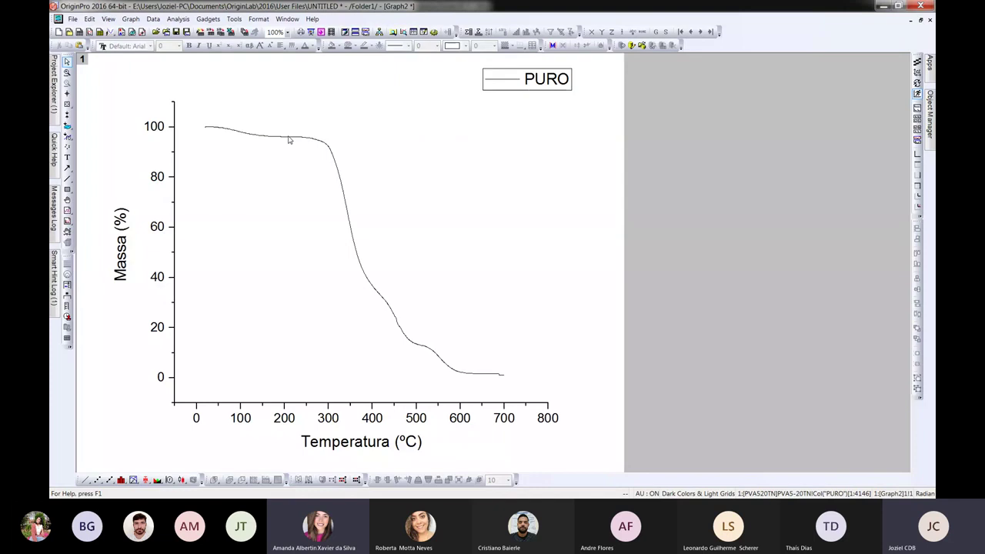
Step: Insert the Greek letters σσσ before (ºC) in the X-axis title, then remove them and switch Greek formatting off
{"action": "left_click", "coordinate": [399, 447]}
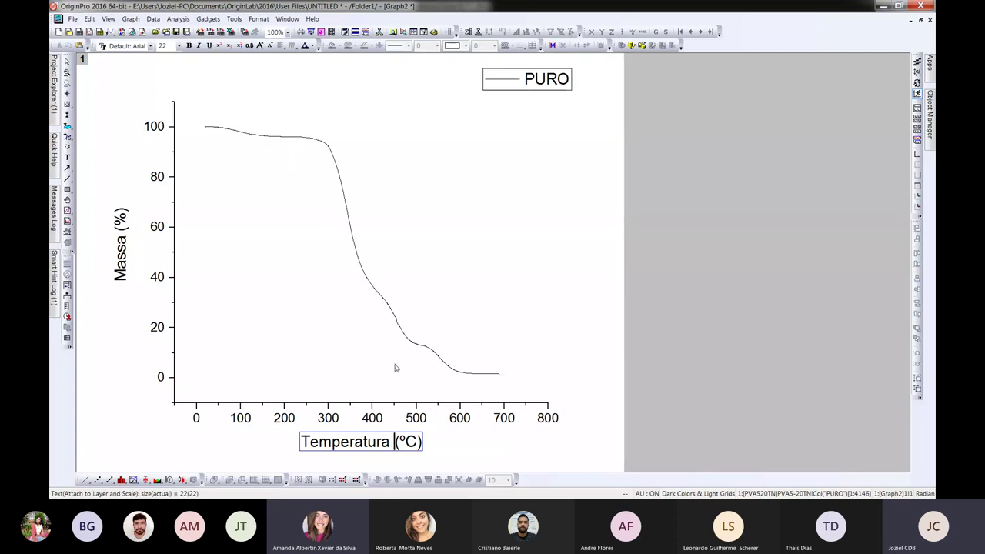
{"action": "left_click", "coordinate": [249, 45]}
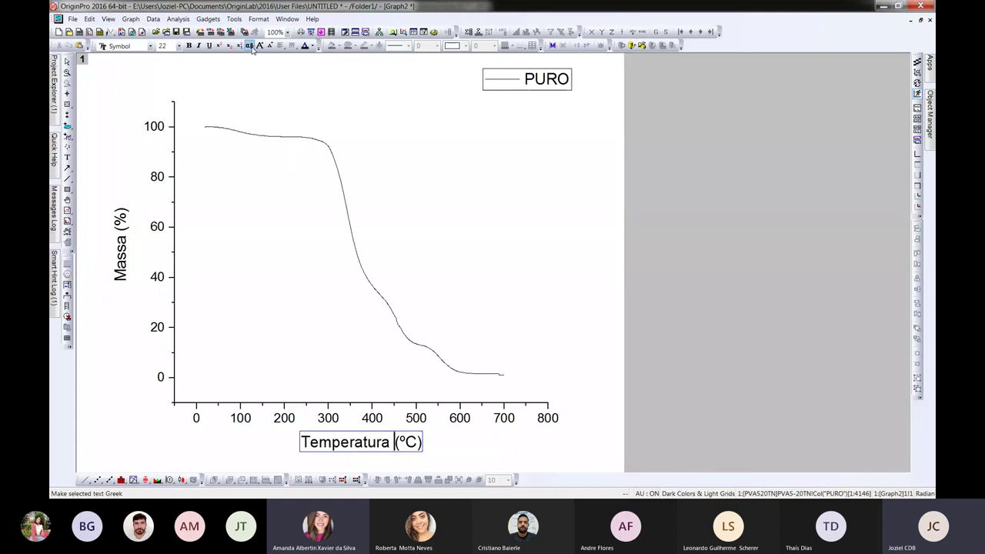
{"action": "type", "text": "sss"}
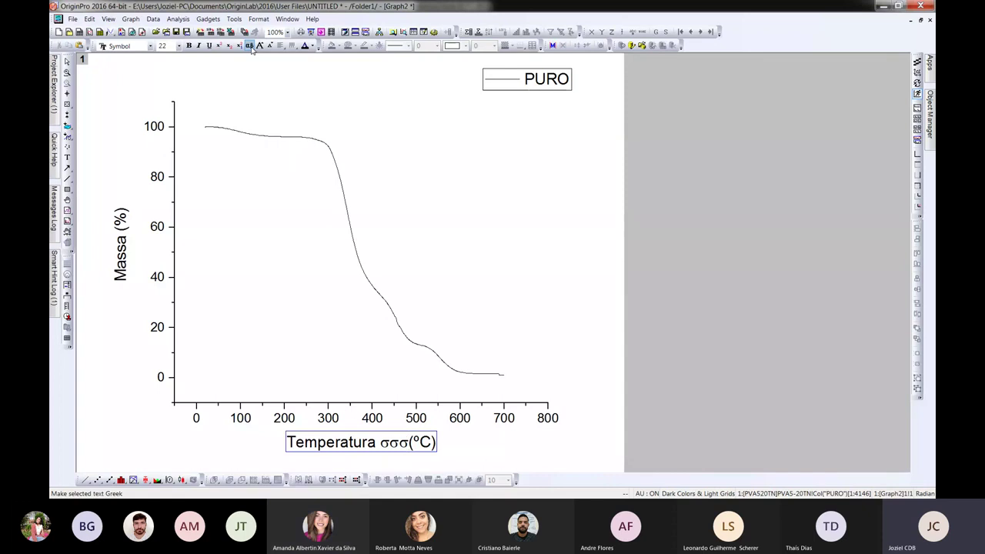
{"action": "key", "text": "BackSpace"}
{"action": "key", "text": "BackSpace"}
{"action": "key", "text": "BackSpace"}
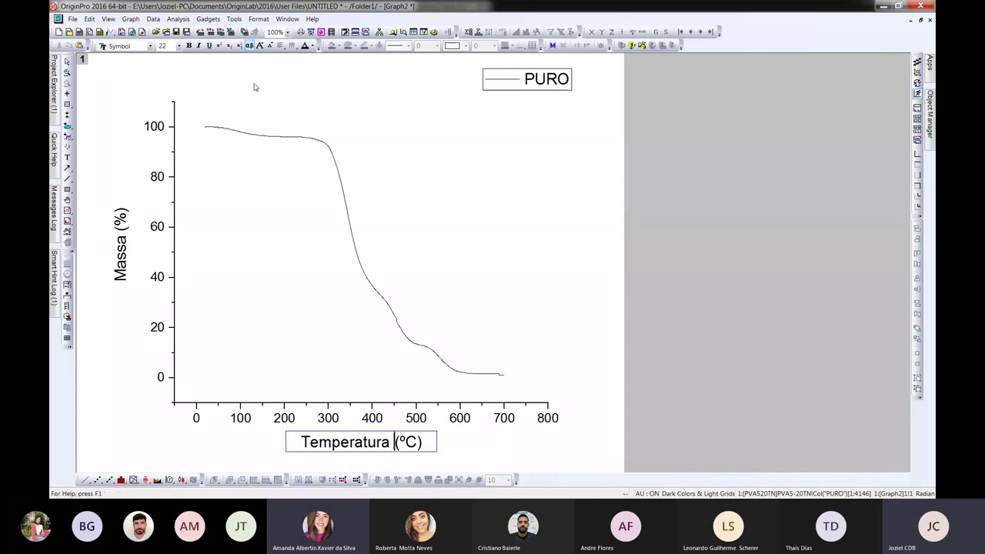
{"action": "left_click", "coordinate": [249, 45]}
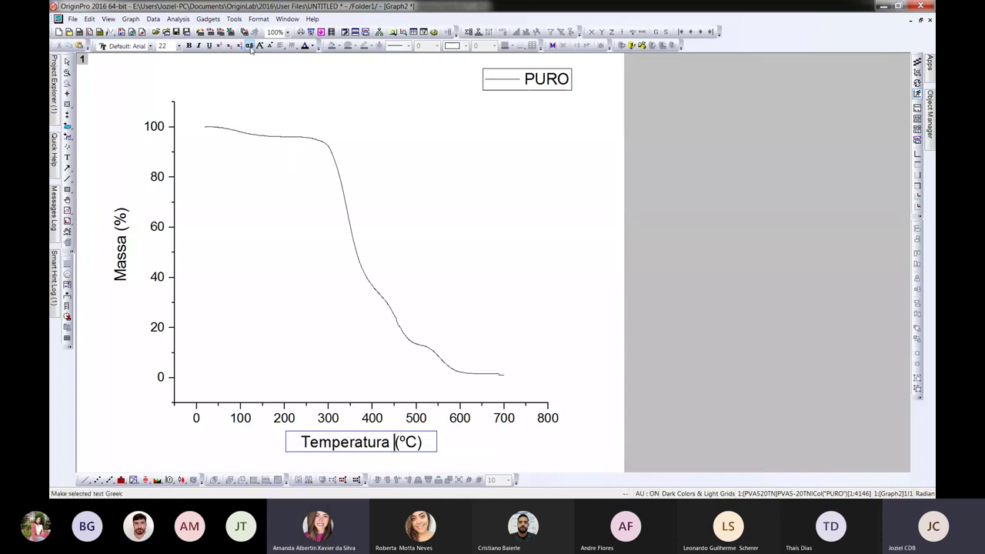
Step: Calculate the first-order derivative of the PURO curve with Differentiate, and restore the graph window from its maximized size
{"action": "left_click", "coordinate": [368, 267]}
{"action": "left_click", "coordinate": [361, 265]}
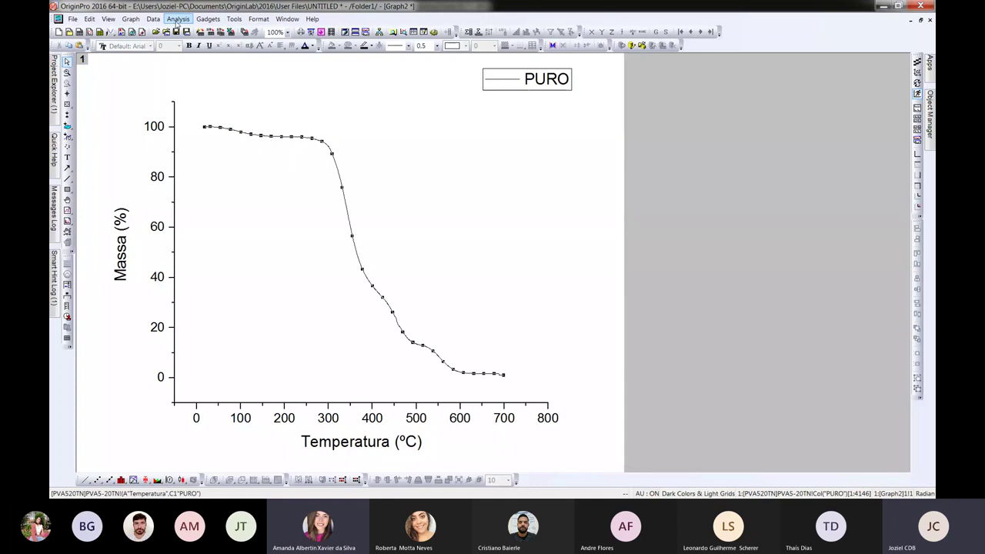
{"action": "left_click", "coordinate": [177, 19]}
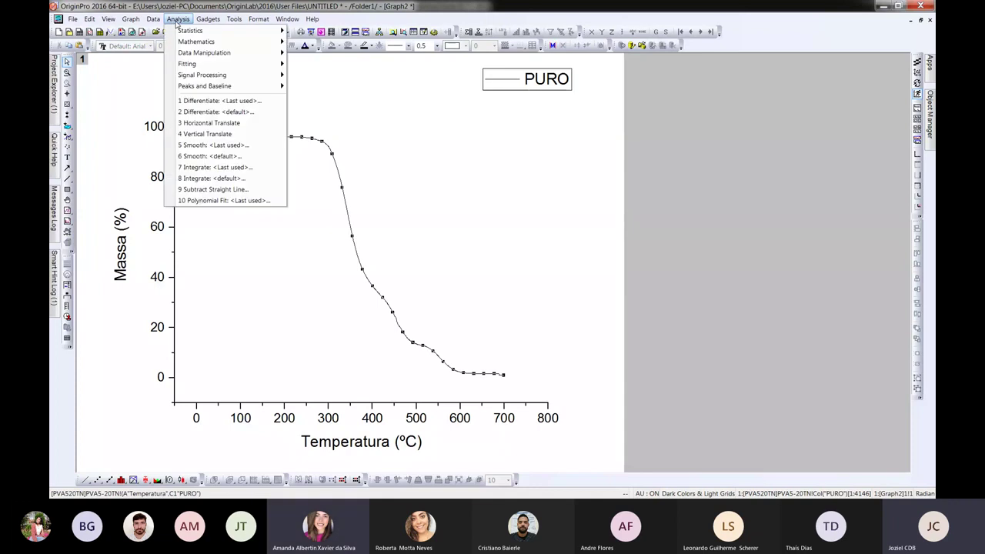
{"action": "mouse_move", "coordinate": [184, 58]}
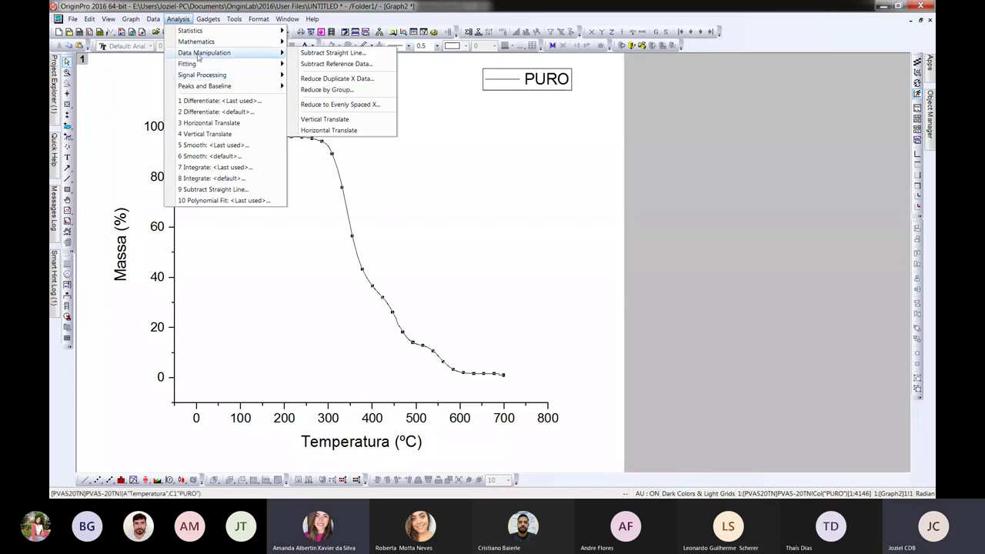
{"action": "mouse_move", "coordinate": [225, 46]}
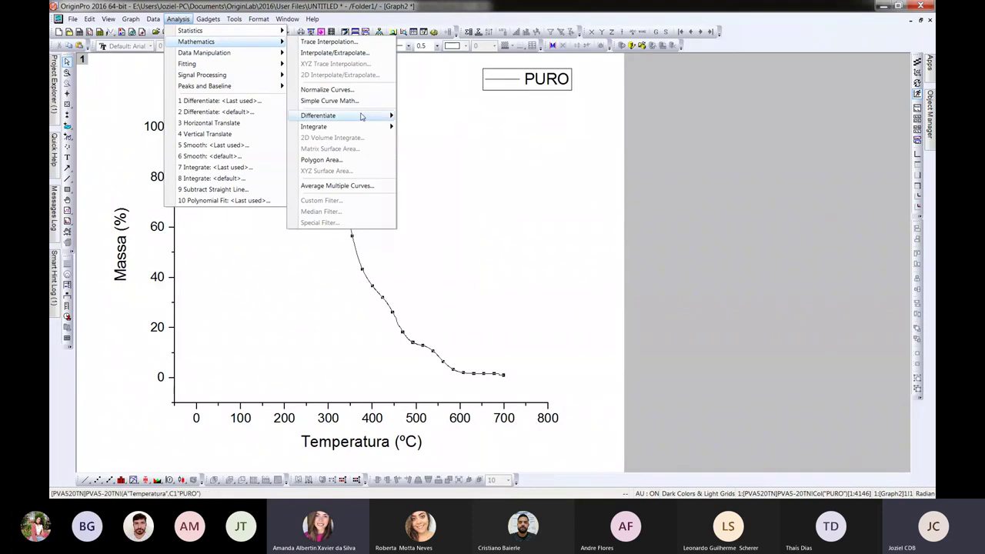
{"action": "mouse_move", "coordinate": [371, 117]}
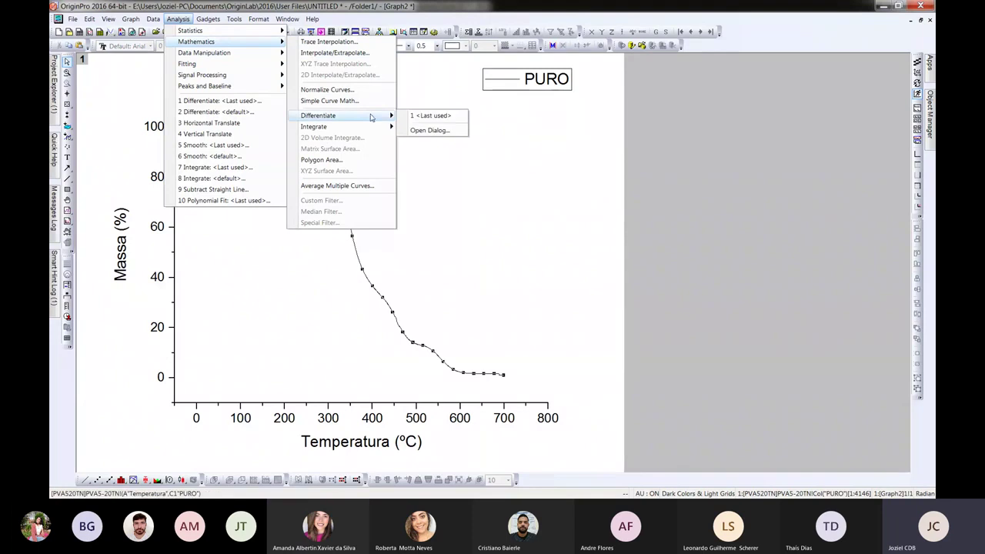
{"action": "left_click", "coordinate": [435, 130]}
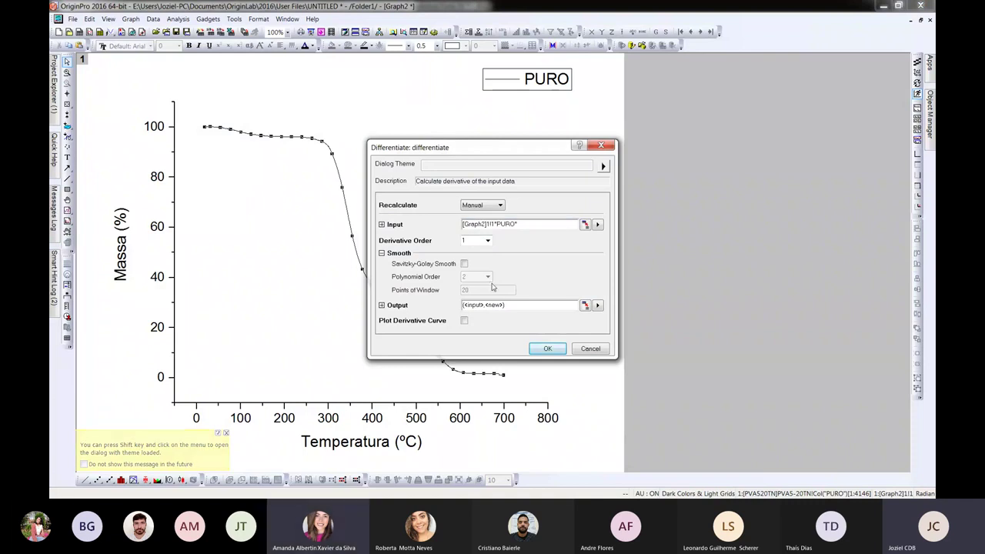
{"action": "left_click", "coordinate": [546, 348]}
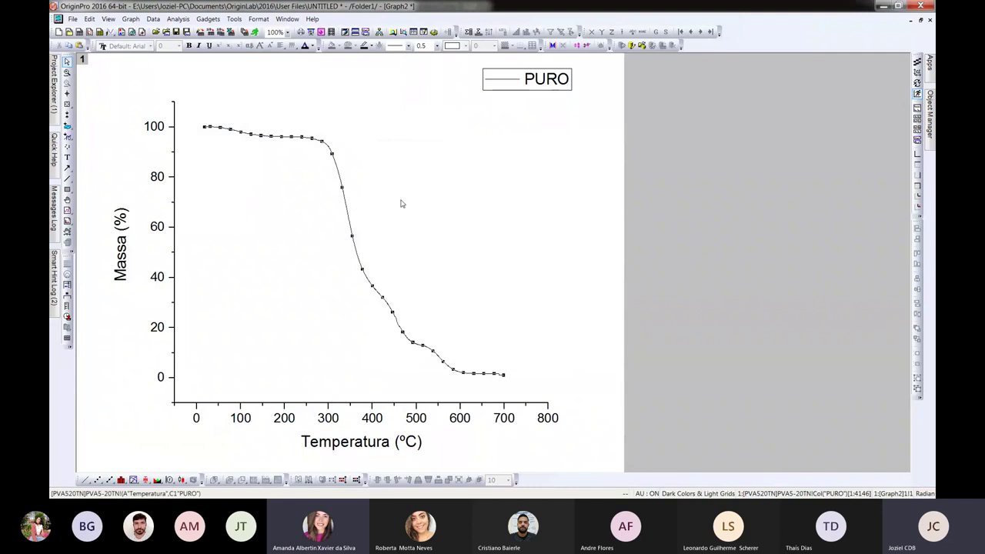
{"action": "left_click", "coordinate": [912, 19]}
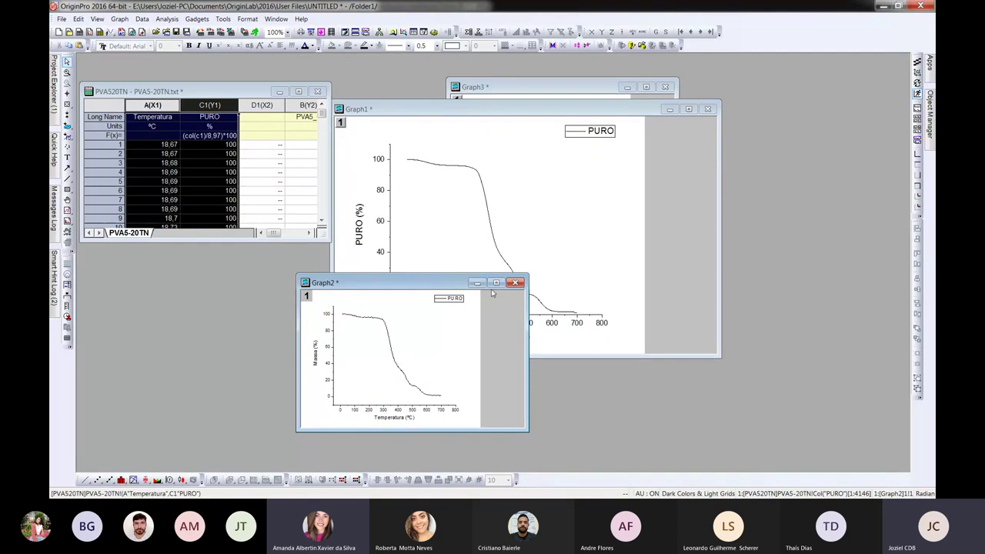
Step: Minimize the mass curve graph, widen the worksheet and plot the Derivative X and Derivative Y columns as a line graph
{"action": "left_click", "coordinate": [478, 284]}
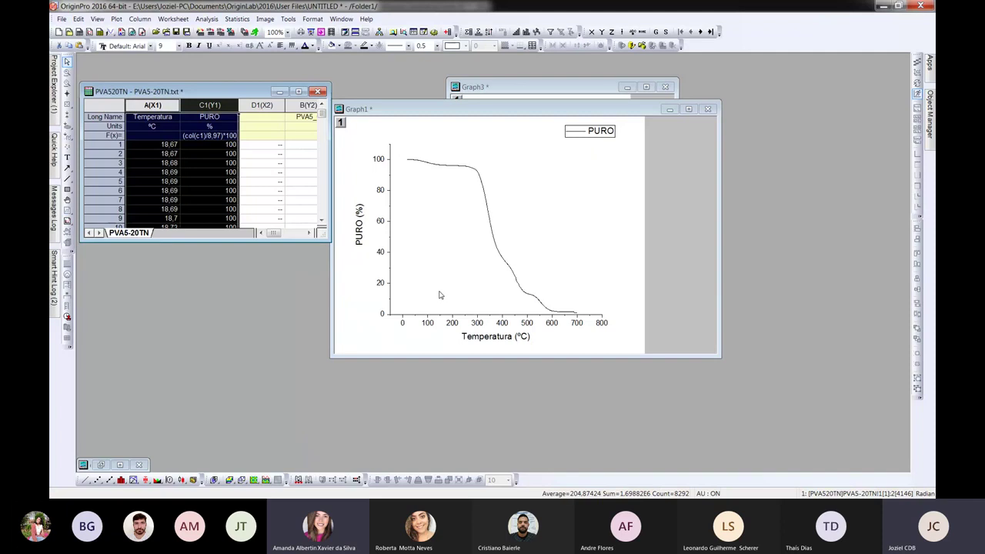
{"action": "left_click_drag", "start_coordinate": [322, 110], "coordinate": [635, 132]}
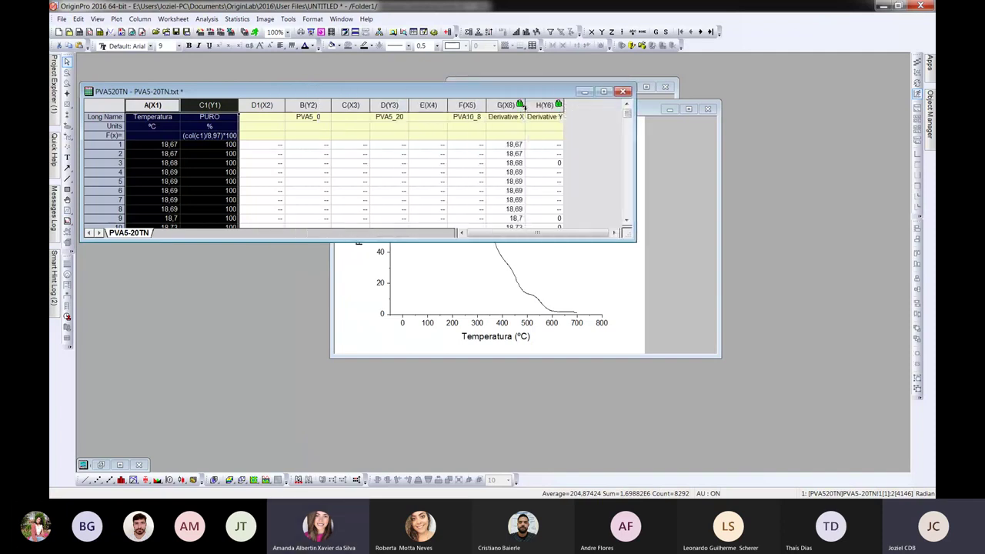
{"action": "left_click_drag", "start_coordinate": [505, 104], "coordinate": [558, 106]}
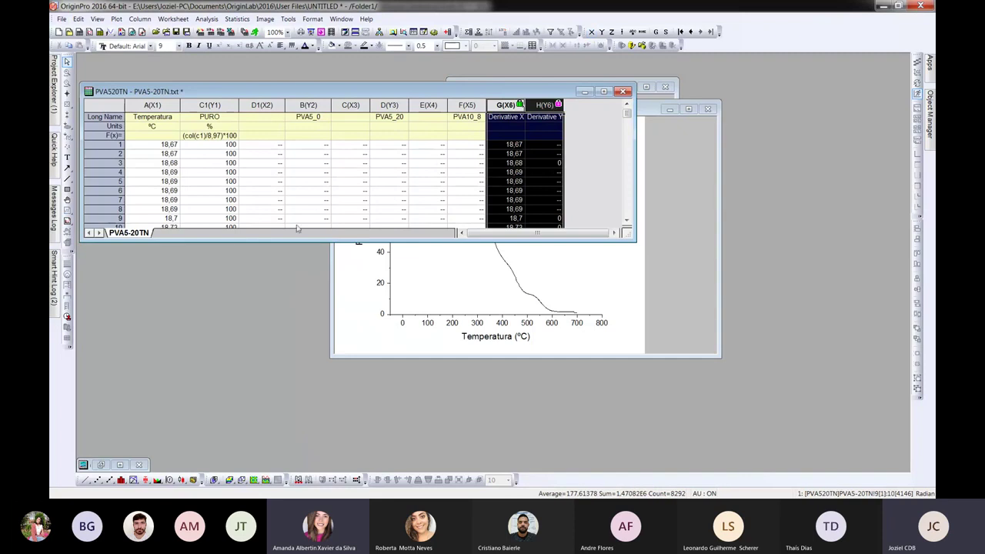
{"action": "left_click", "coordinate": [85, 480]}
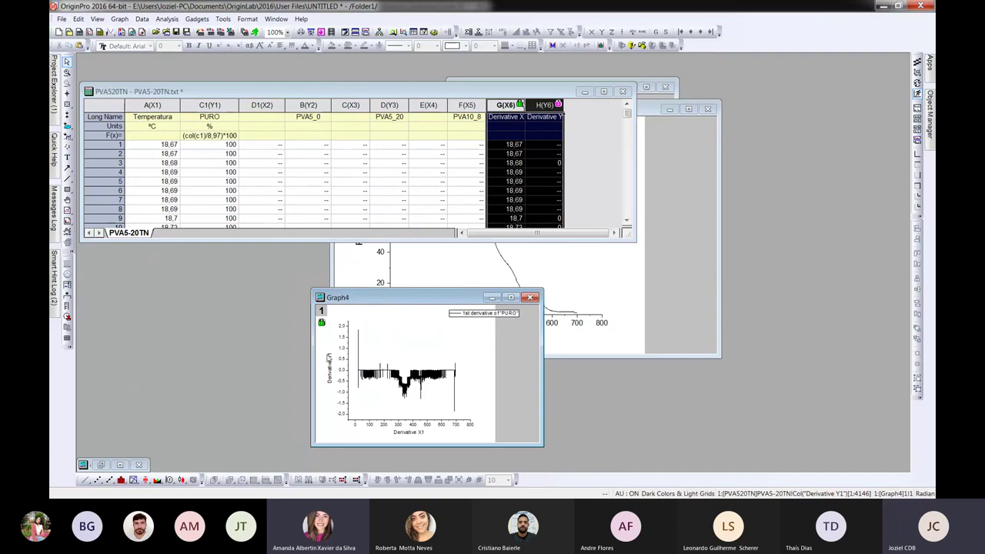
Step: Minimize the workbook and move the new derivative graph beside the PURO mass curve
{"action": "left_click", "coordinate": [584, 93]}
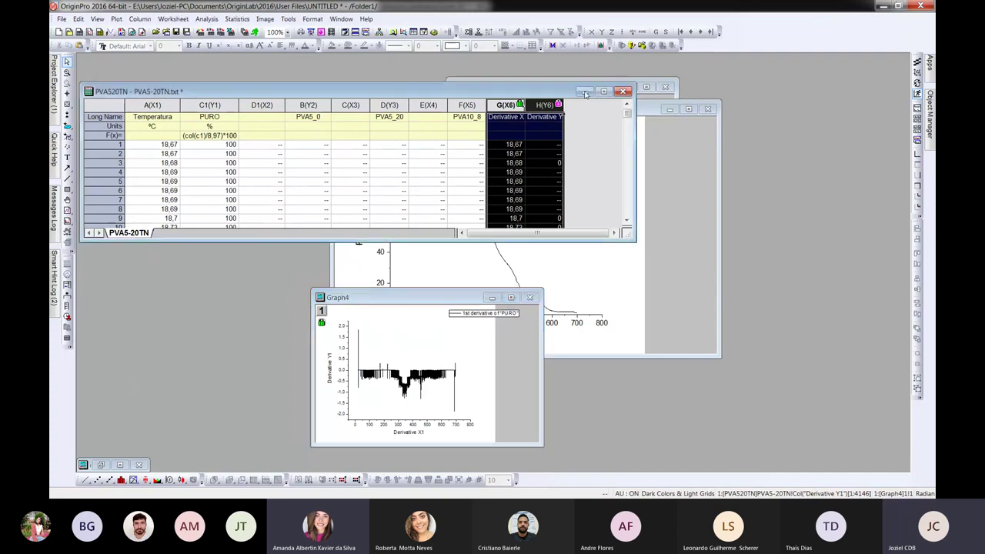
{"action": "left_click", "coordinate": [584, 93]}
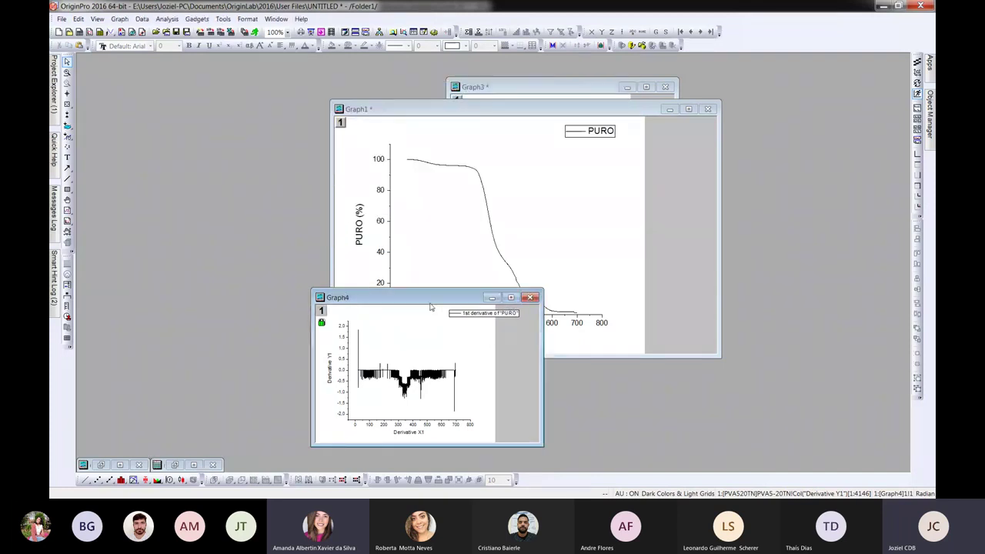
{"action": "left_click_drag", "start_coordinate": [429, 300], "coordinate": [236, 192]}
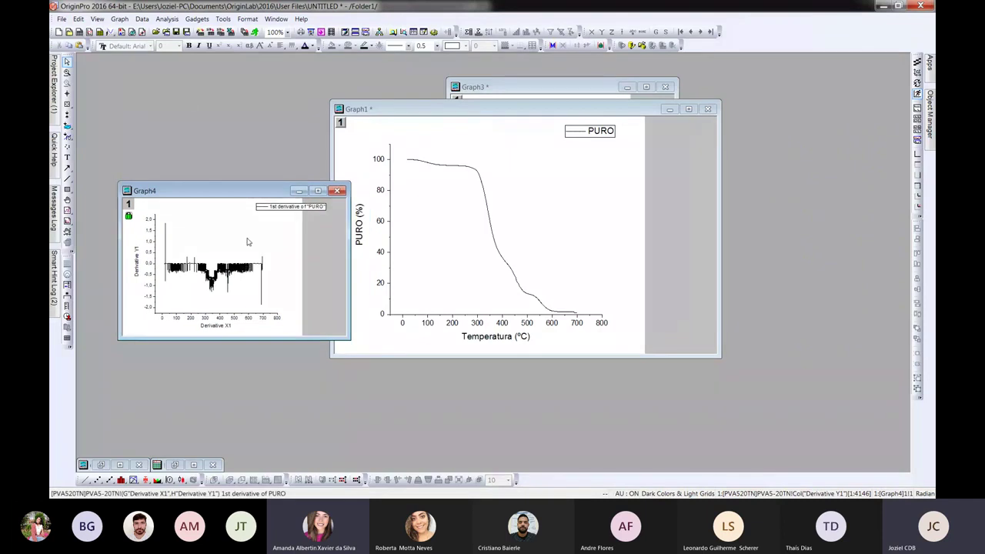
Step: Smooth the 1st derivative of PURO with Savitzky-Golay, auto-previewing a 35-point window and applying a 50-point window
{"action": "left_click", "coordinate": [168, 19]}
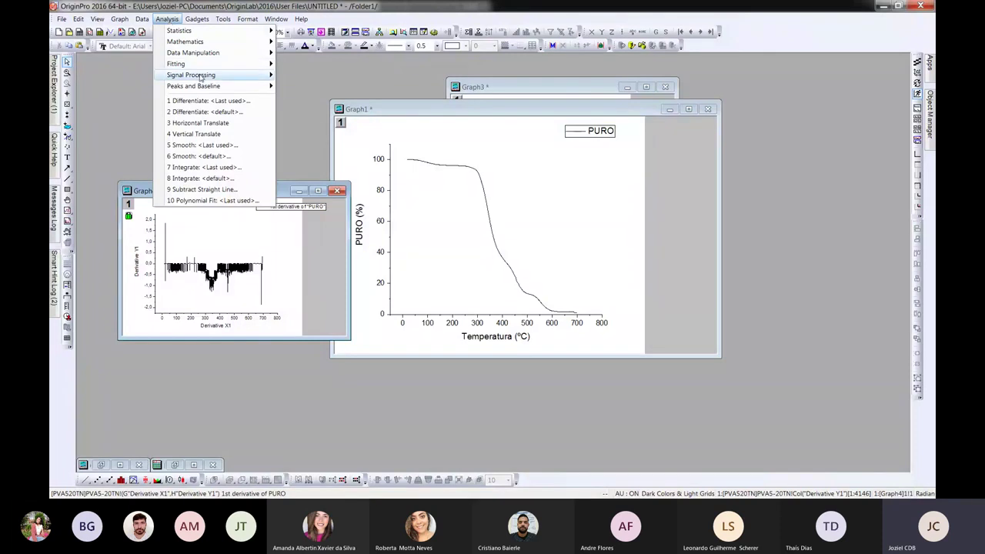
{"action": "mouse_move", "coordinate": [201, 74]}
{"action": "mouse_move", "coordinate": [312, 78]}
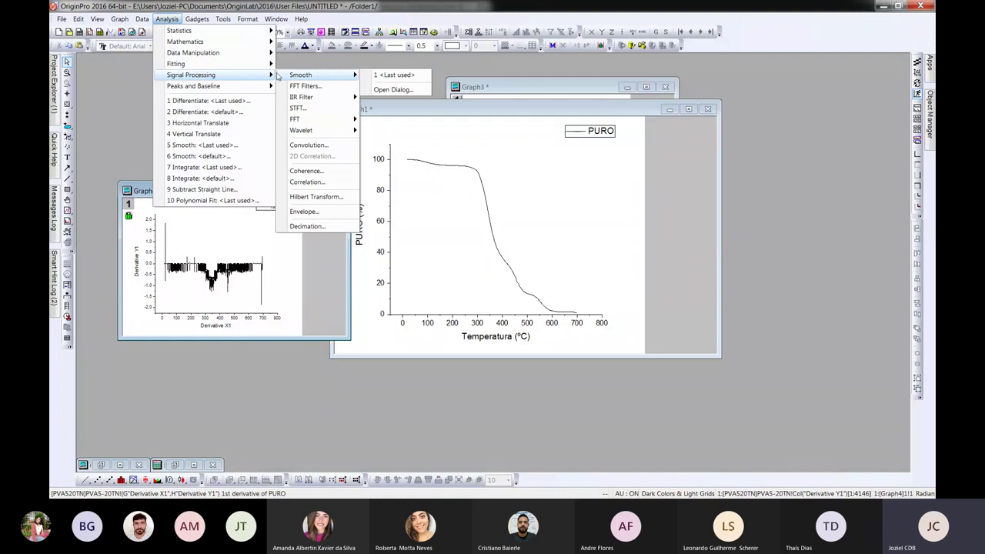
{"action": "left_click", "coordinate": [401, 89]}
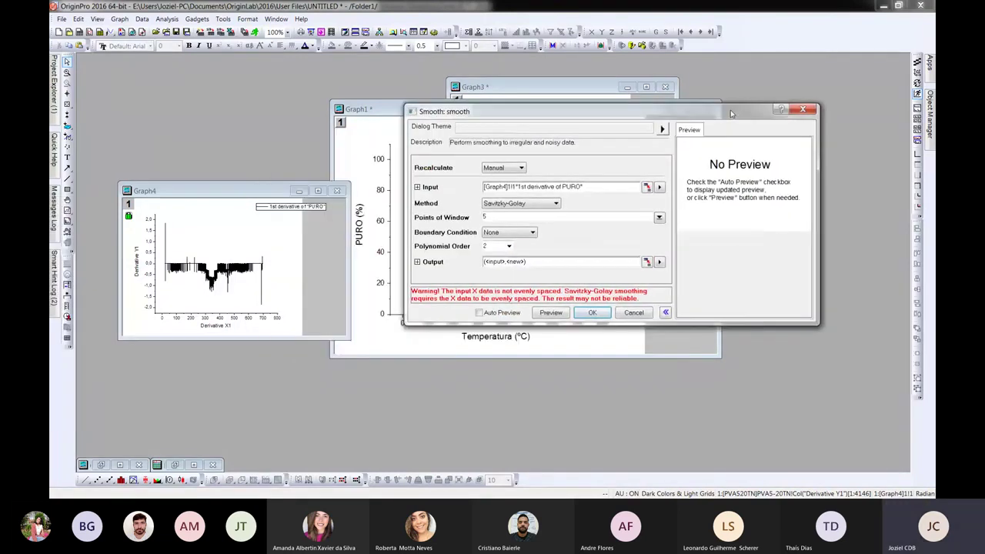
{"action": "left_click_drag", "start_coordinate": [731, 113], "coordinate": [709, 99]}
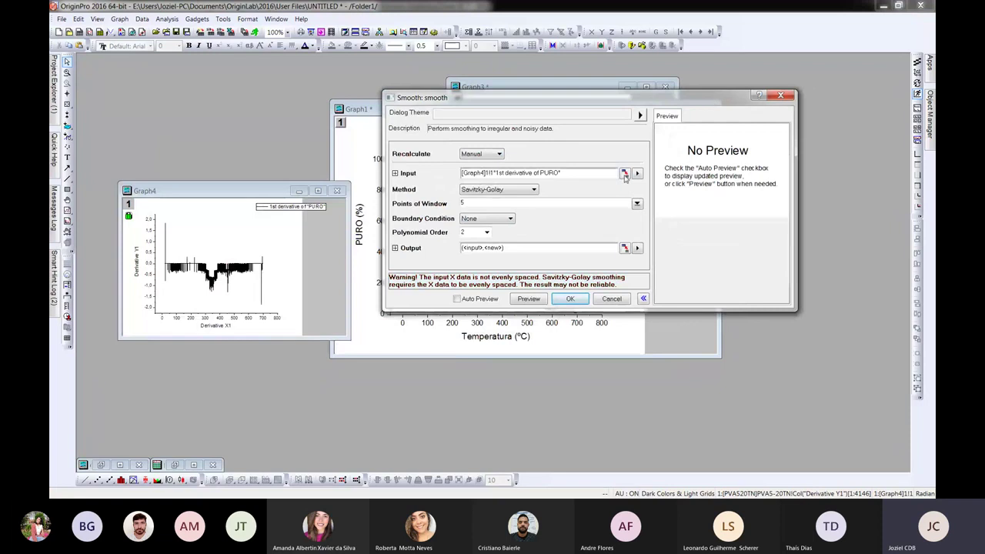
{"action": "left_click", "coordinate": [457, 299]}
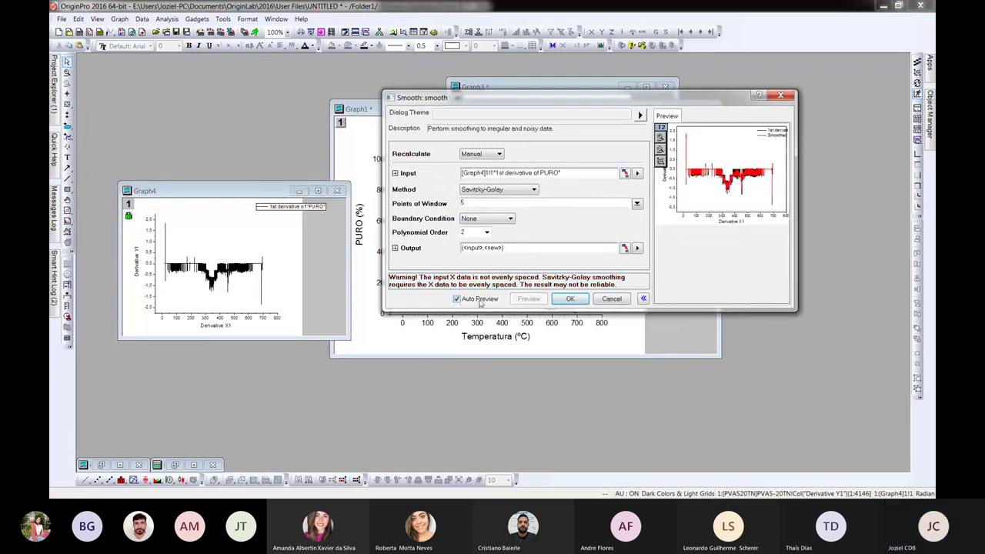
{"action": "double_click", "coordinate": [478, 203]}
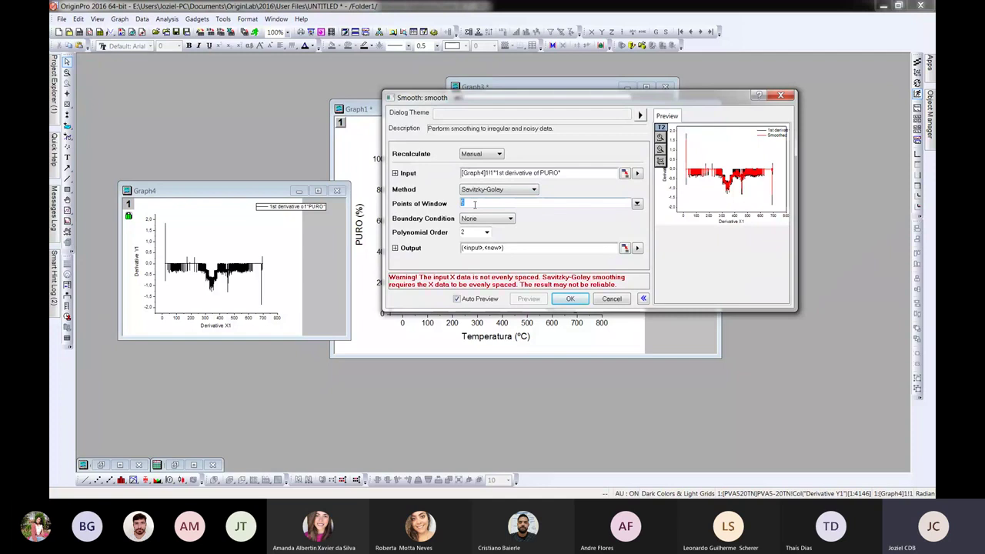
{"action": "type", "text": "35"}
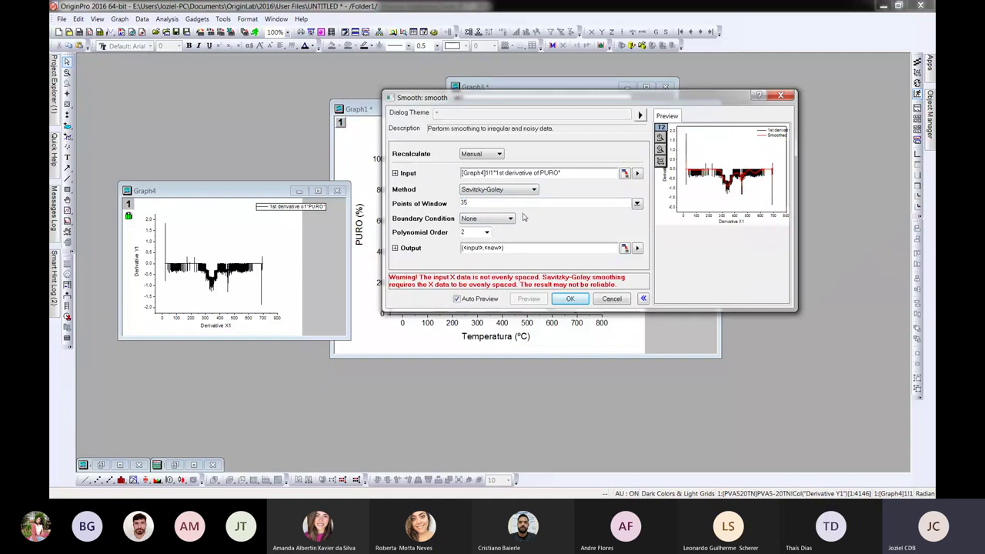
{"action": "left_click_drag", "start_coordinate": [471, 203], "coordinate": [457, 201]}
{"action": "type", "text": "50"}
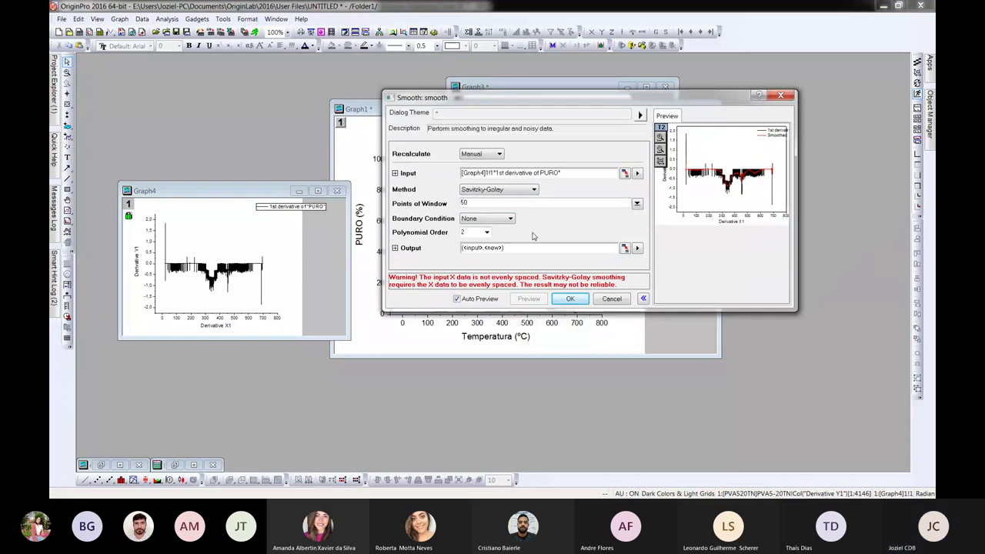
{"action": "left_click", "coordinate": [573, 299]}
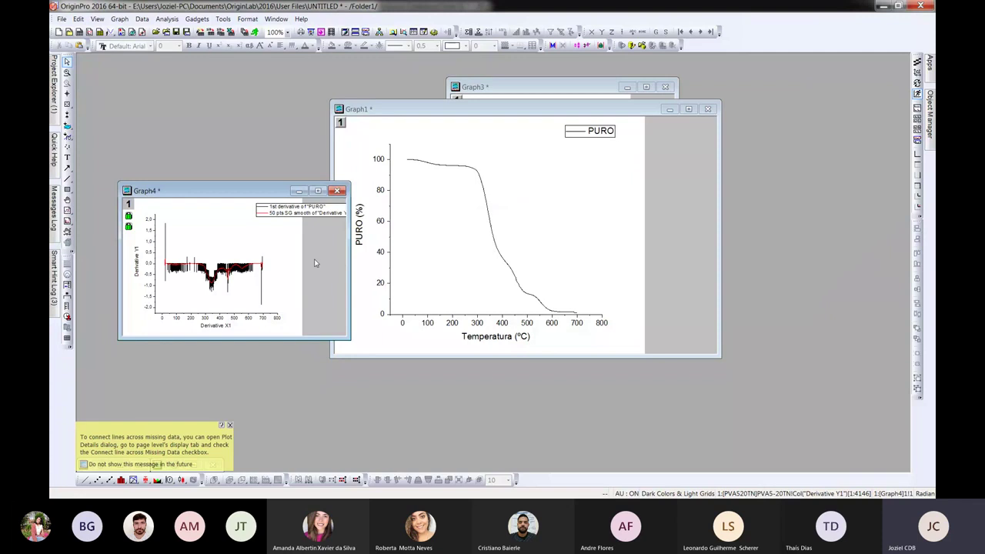
Step: Maximize the derivative graph, hide the unsmoothed derivative curve in Plot Details, and restore the graph window
{"action": "left_click", "coordinate": [318, 190]}
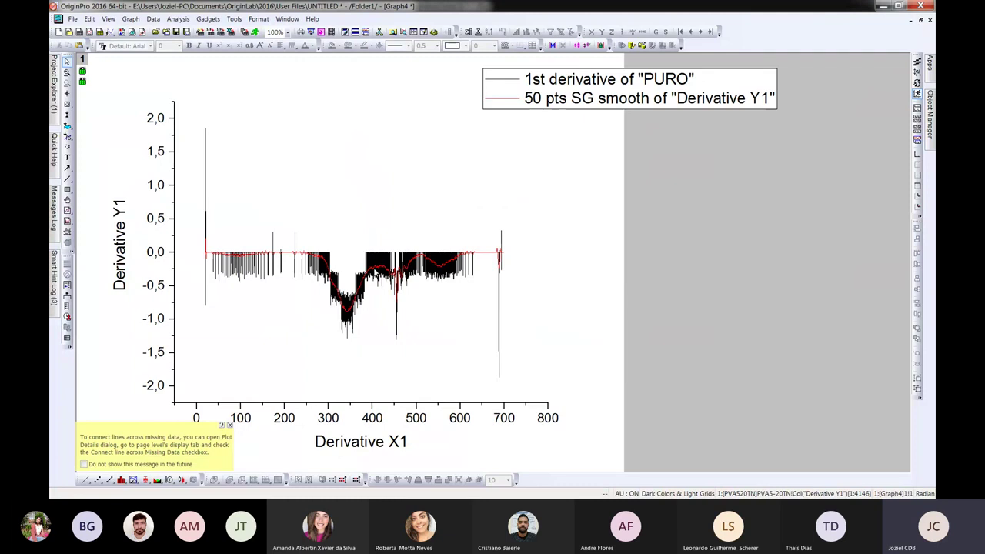
{"action": "double_click", "coordinate": [375, 270]}
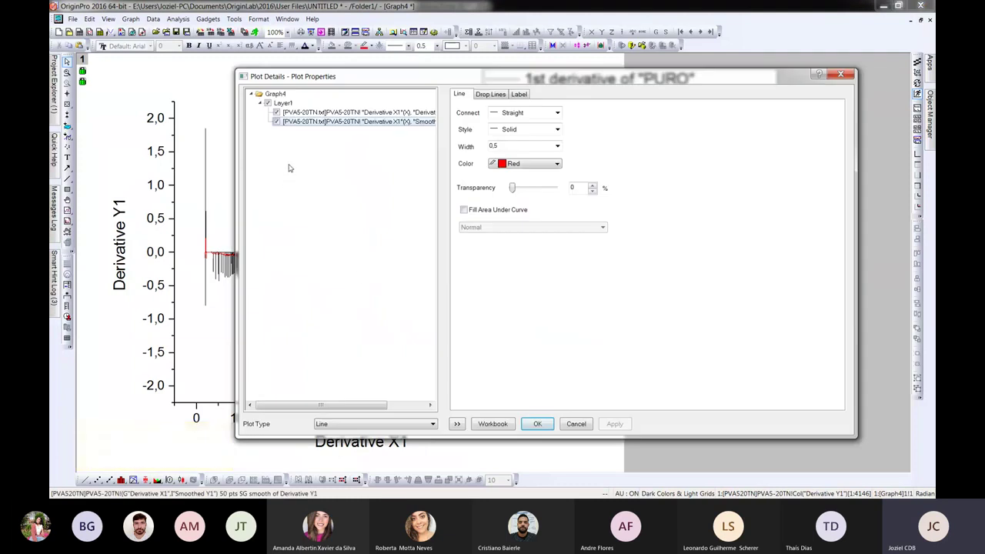
{"action": "left_click", "coordinate": [278, 114]}
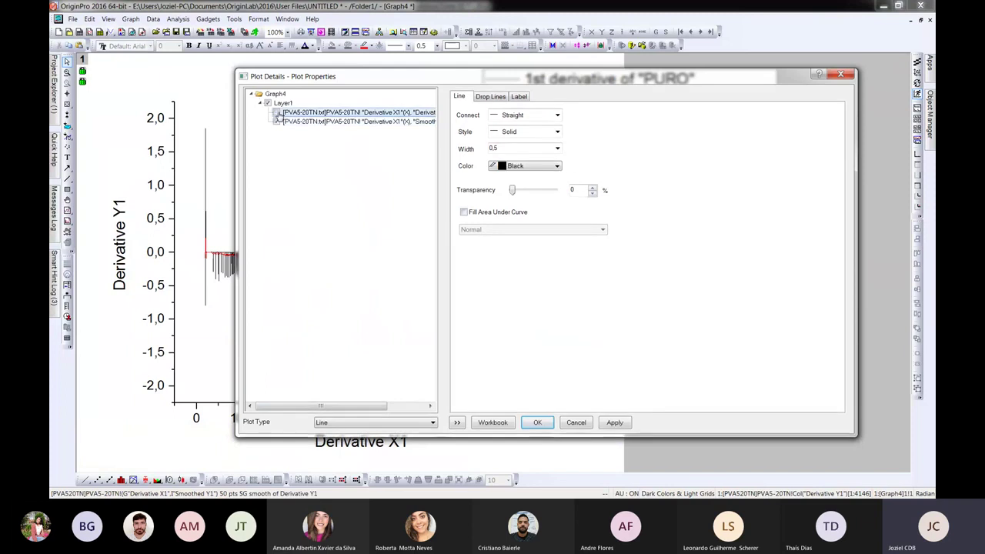
{"action": "left_click", "coordinate": [615, 422]}
{"action": "left_click_drag", "start_coordinate": [656, 82], "coordinate": [714, 78]}
{"action": "left_click", "coordinate": [593, 420]}
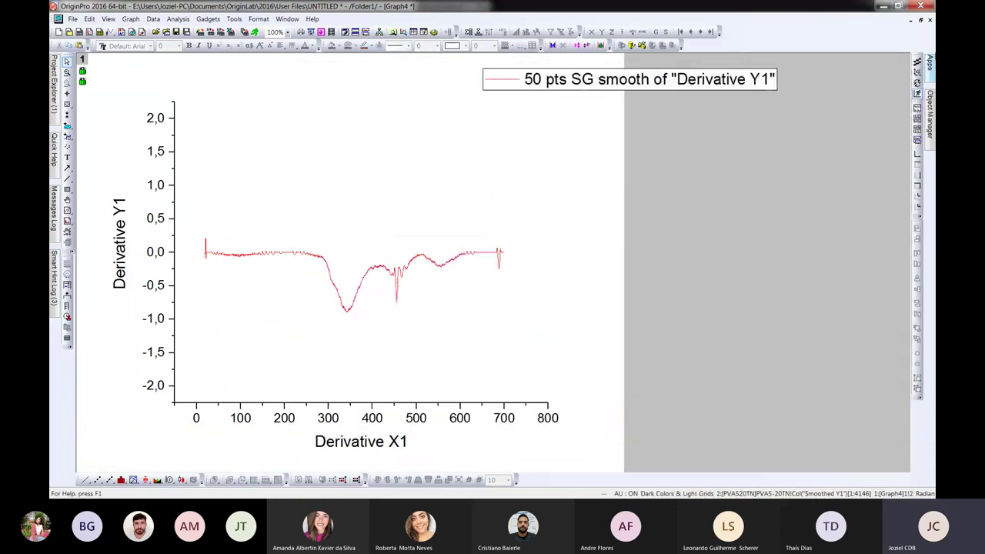
{"action": "left_click", "coordinate": [921, 24]}
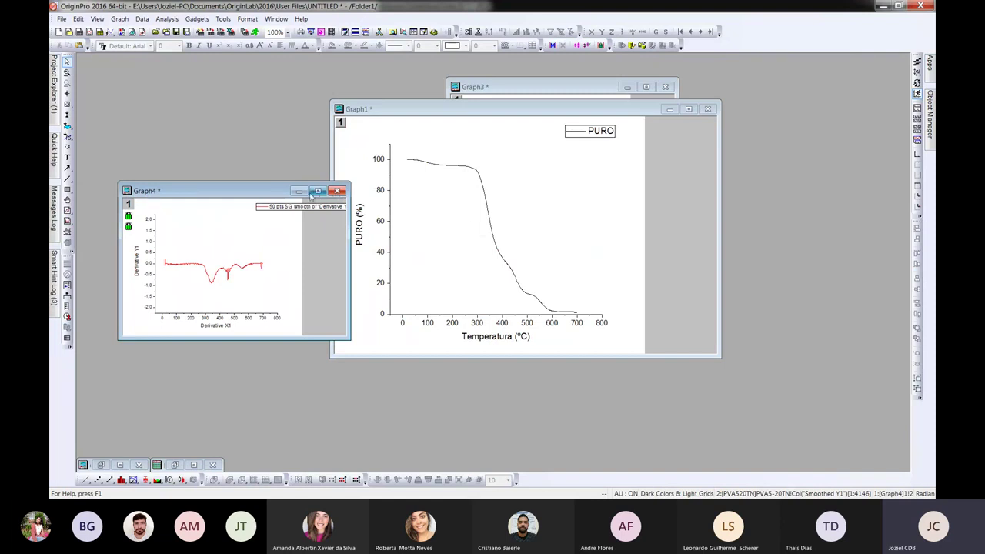
Step: Hide the 50-point smoothed curve in the derivative graph and show the original 1st derivative curve again
{"action": "left_click", "coordinate": [222, 273]}
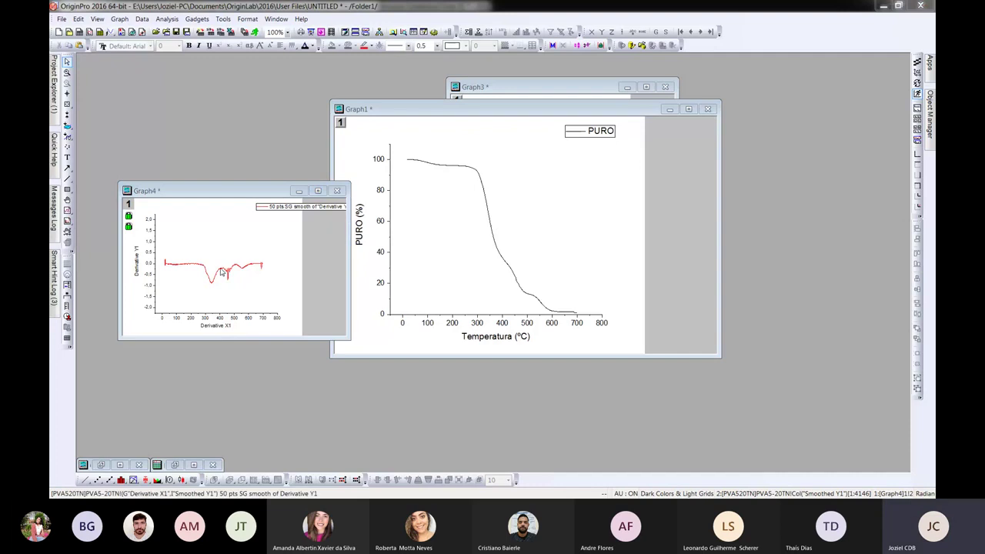
{"action": "double_click", "coordinate": [221, 273]}
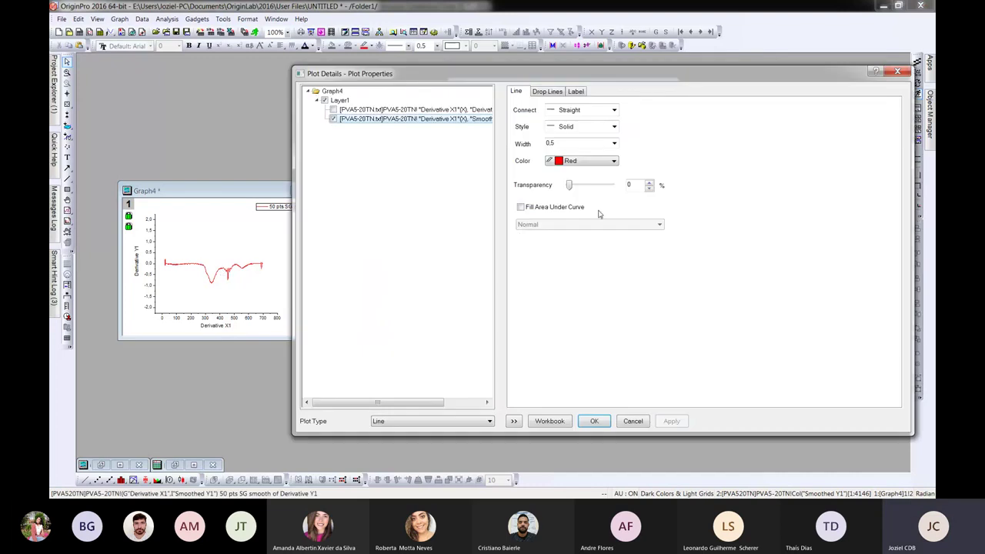
{"action": "left_click", "coordinate": [332, 119]}
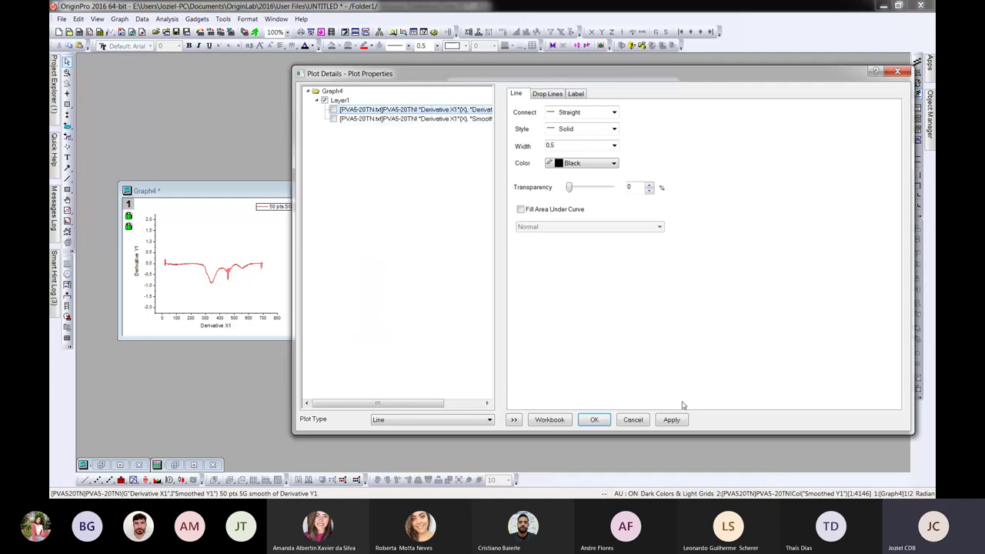
{"action": "left_click", "coordinate": [671, 420]}
{"action": "left_click", "coordinate": [333, 110]}
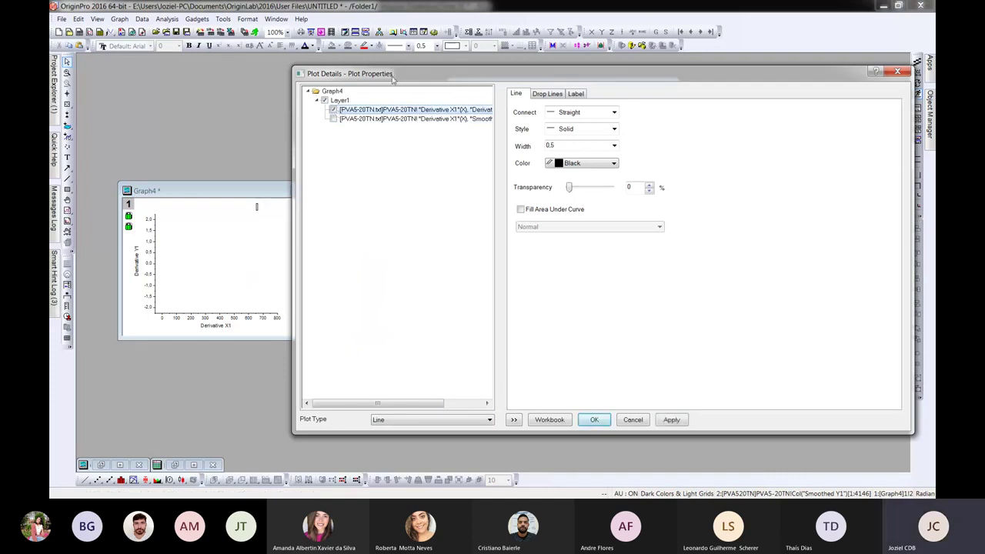
{"action": "left_click_drag", "start_coordinate": [393, 74], "coordinate": [451, 68]}
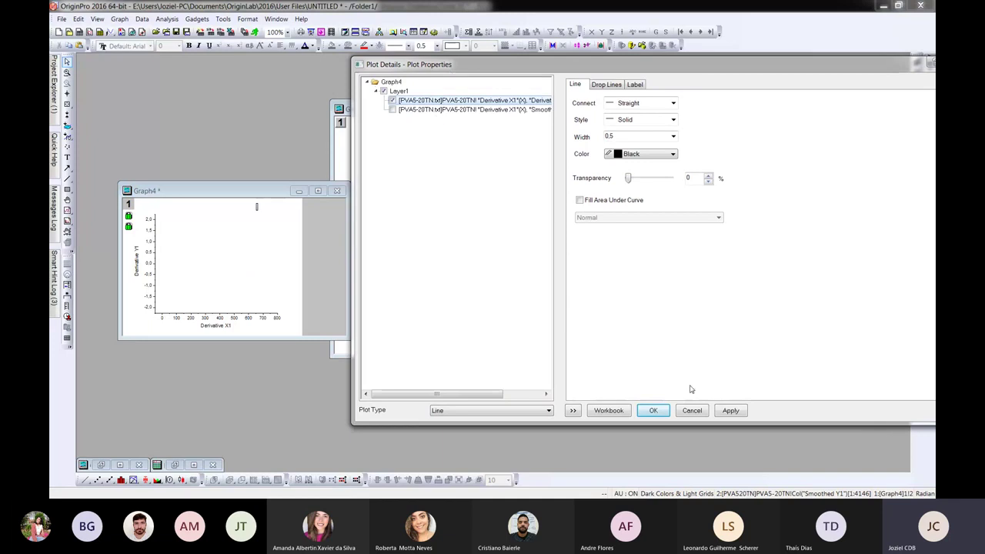
{"action": "left_click", "coordinate": [724, 408]}
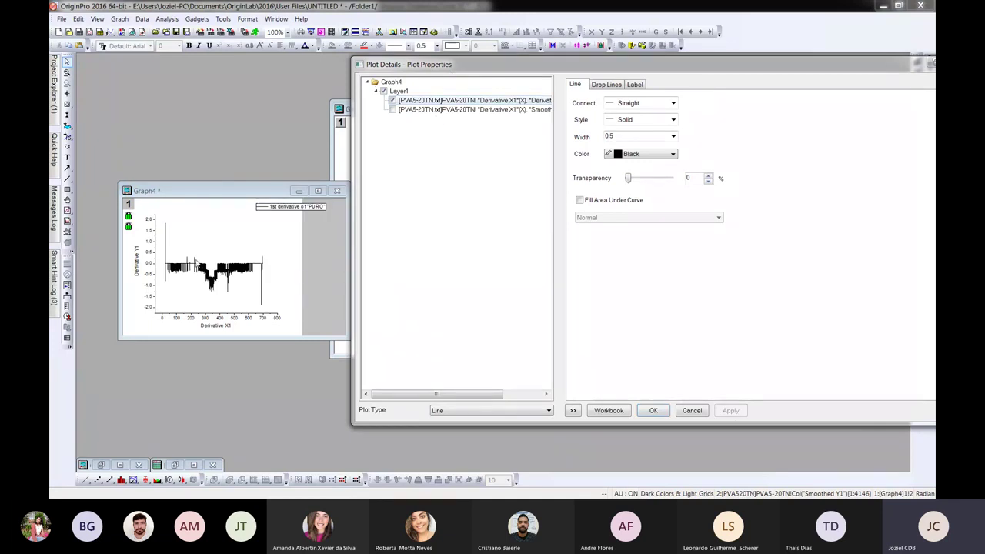
{"action": "left_click", "coordinate": [653, 410]}
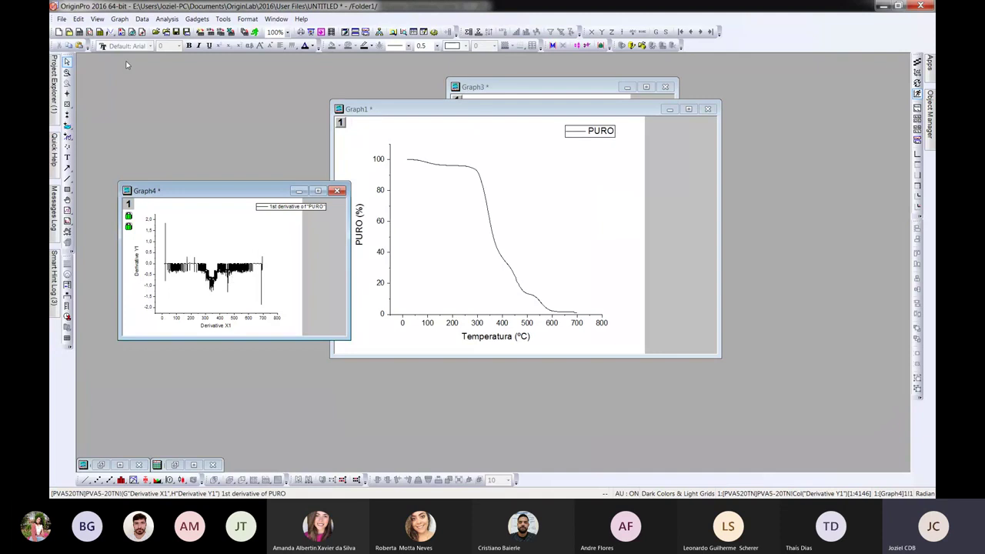
Step: Smooth the 1st derivative of PURO again with Savitzky-Golay, using a 100-point window with auto preview on
{"action": "left_click", "coordinate": [167, 19]}
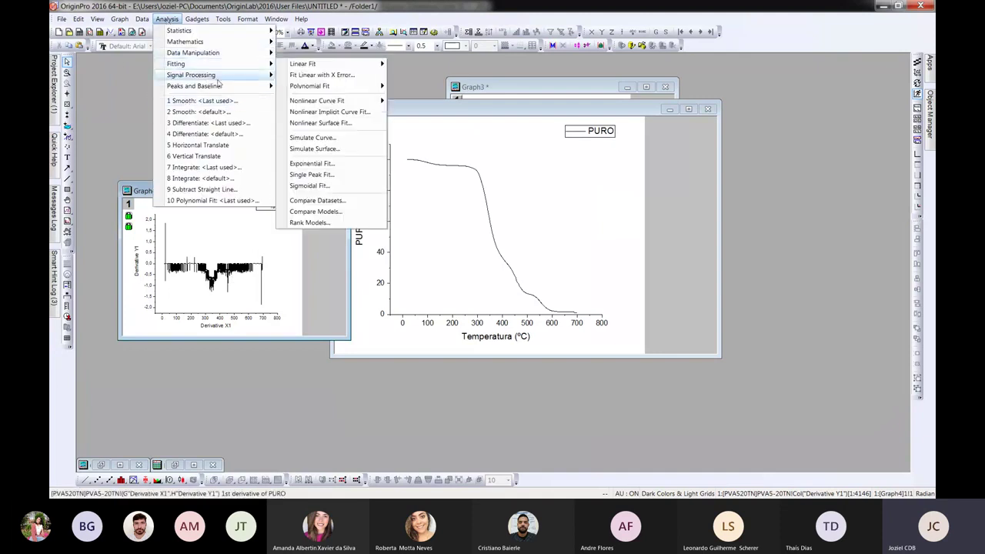
{"action": "mouse_move", "coordinate": [208, 74]}
{"action": "mouse_move", "coordinate": [297, 75]}
{"action": "left_click", "coordinate": [373, 91]}
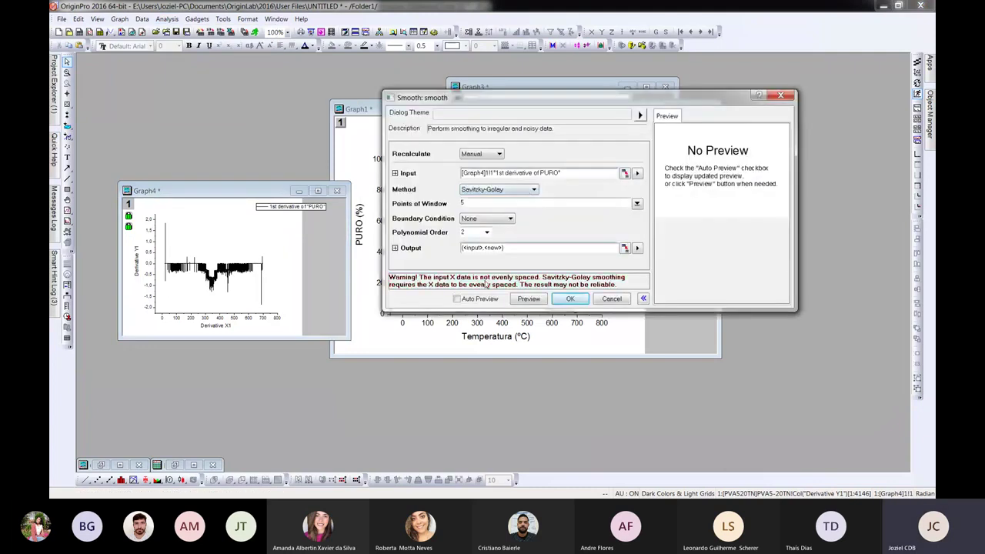
{"action": "left_click", "coordinate": [457, 300]}
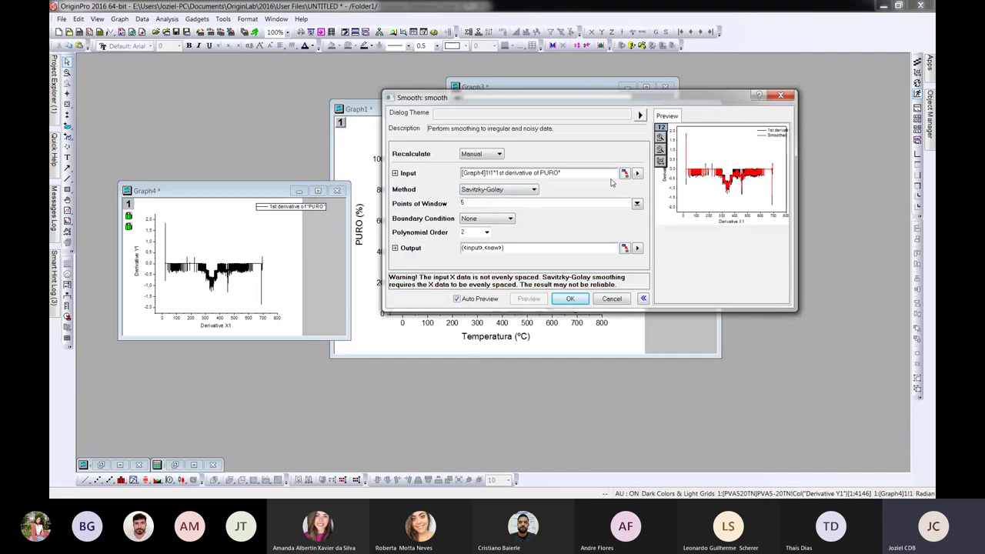
{"action": "double_click", "coordinate": [511, 205]}
{"action": "type", "text": "100"}
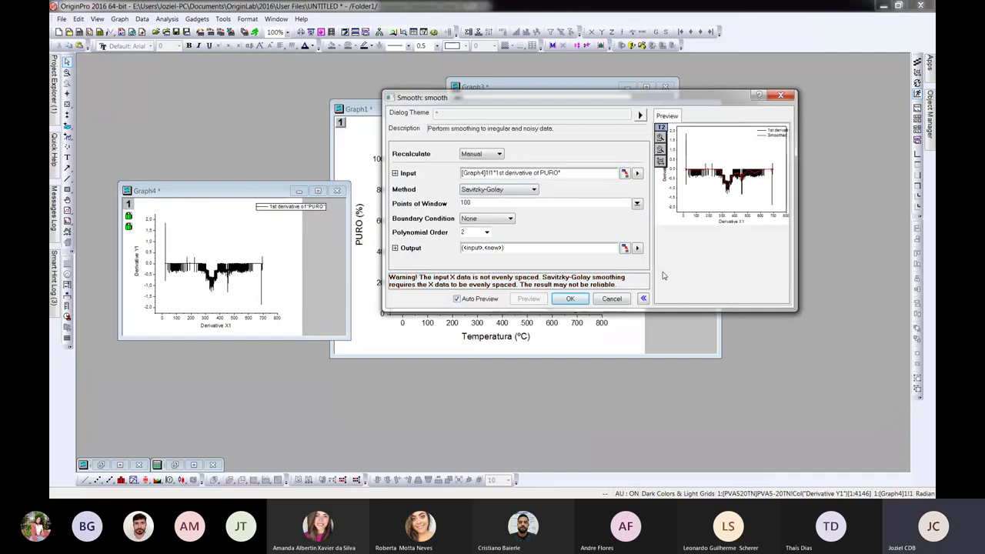
{"action": "left_click", "coordinate": [568, 298]}
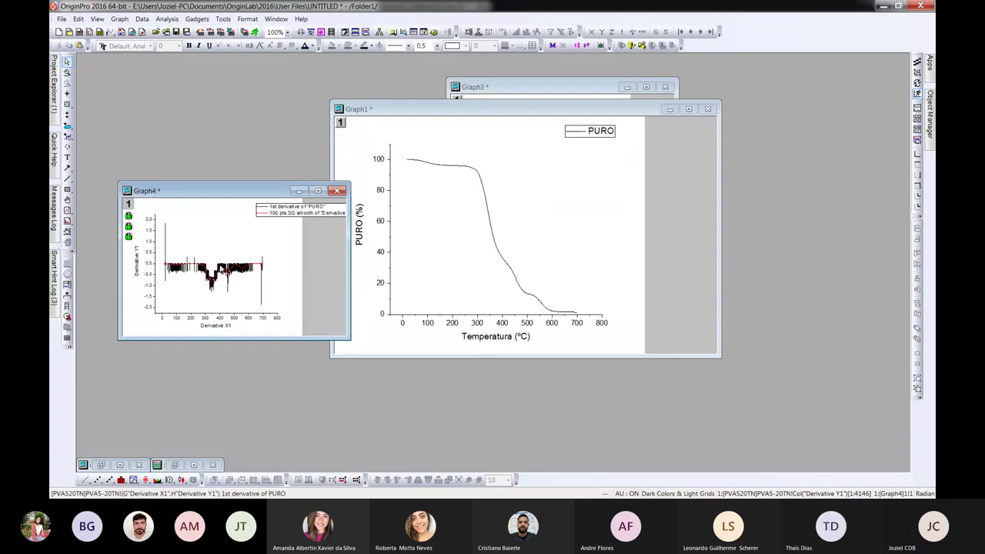
Step: Hide the original derivative curve in Plot Details so that only the 100-point smoothed curve is displayed
{"action": "double_click", "coordinate": [219, 267]}
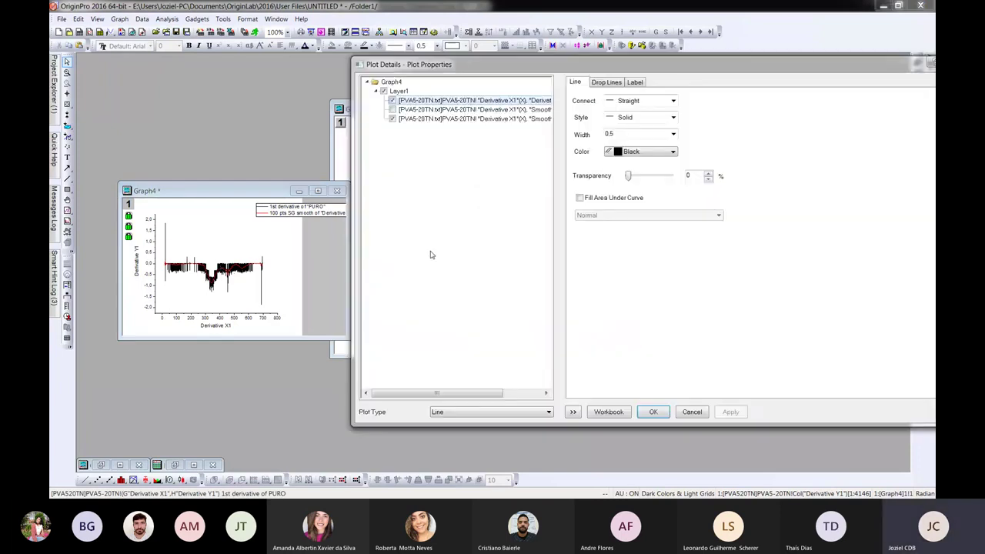
{"action": "left_click", "coordinate": [393, 110]}
{"action": "left_click", "coordinate": [392, 101]}
{"action": "left_click", "coordinate": [732, 413]}
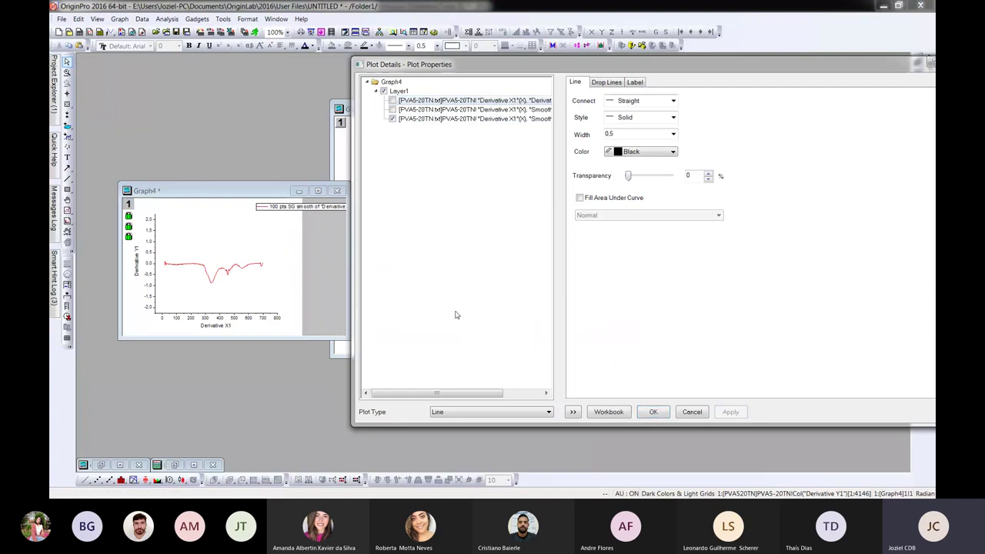
Step: Apply the curve visibility changes to the derivative graph and move the PURO mass graph window clear of it
{"action": "left_click", "coordinate": [654, 413]}
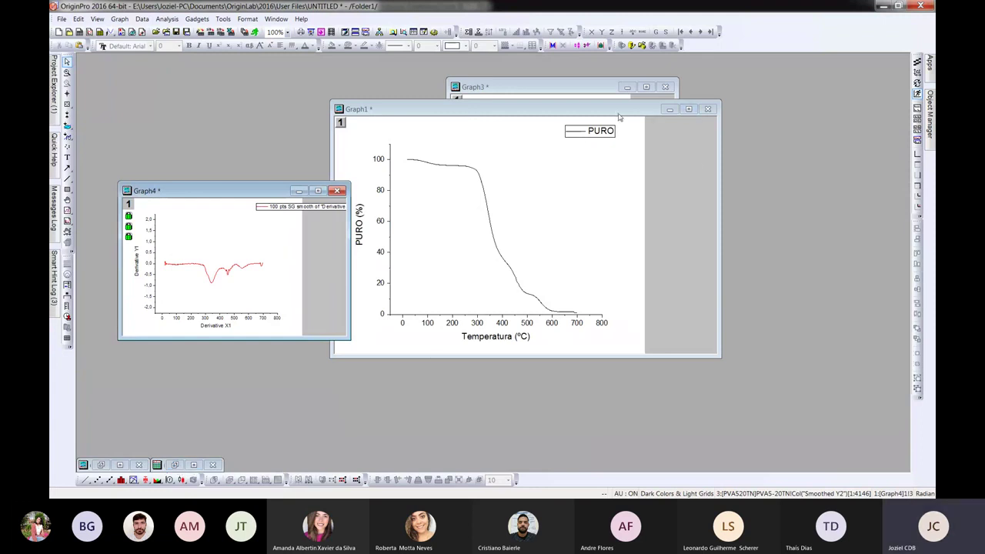
{"action": "left_click_drag", "start_coordinate": [621, 115], "coordinate": [687, 94]}
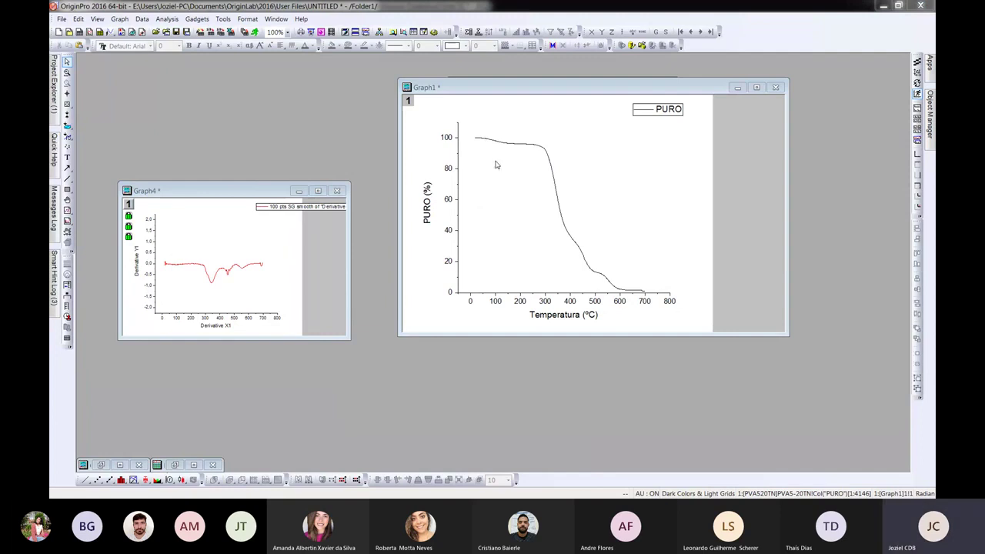
Step: Switch to the browser to view the theoretical TGA and DTG curve in Figure 2, and return to OriginPro
{"action": "key", "text": "alt+Tab"}
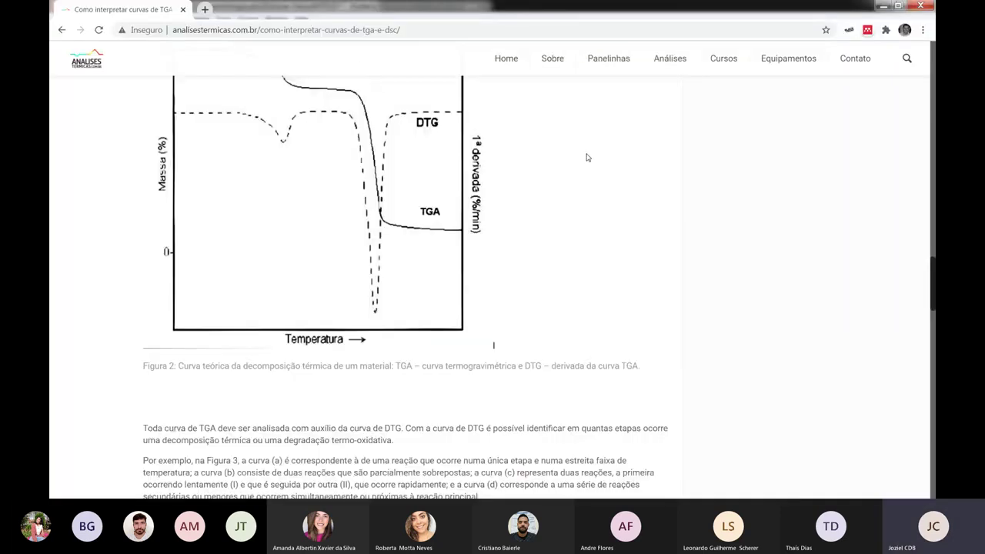
{"action": "scroll", "coordinate": [438, 233], "scroll_direction": "up", "scroll_amount": 1}
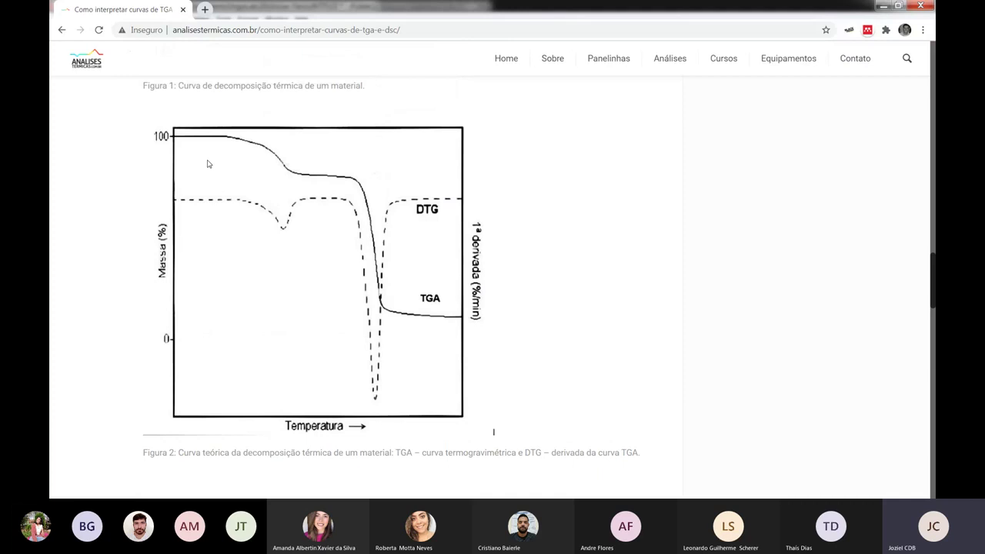
{"action": "left_click", "coordinate": [885, 8]}
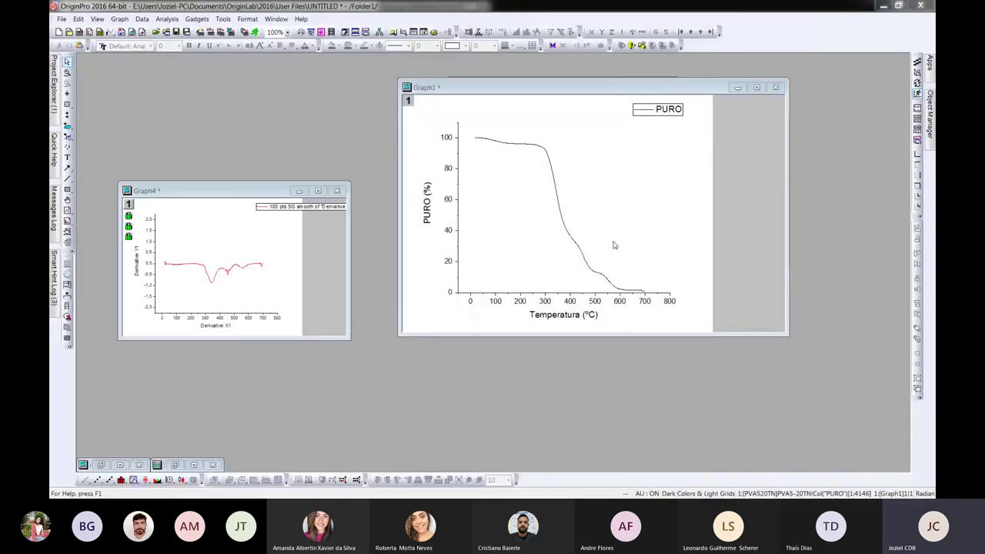
Step: Maximize the smoothed derivative graph to examine its curve, and restore the window to its smaller size
{"action": "left_click", "coordinate": [612, 204]}
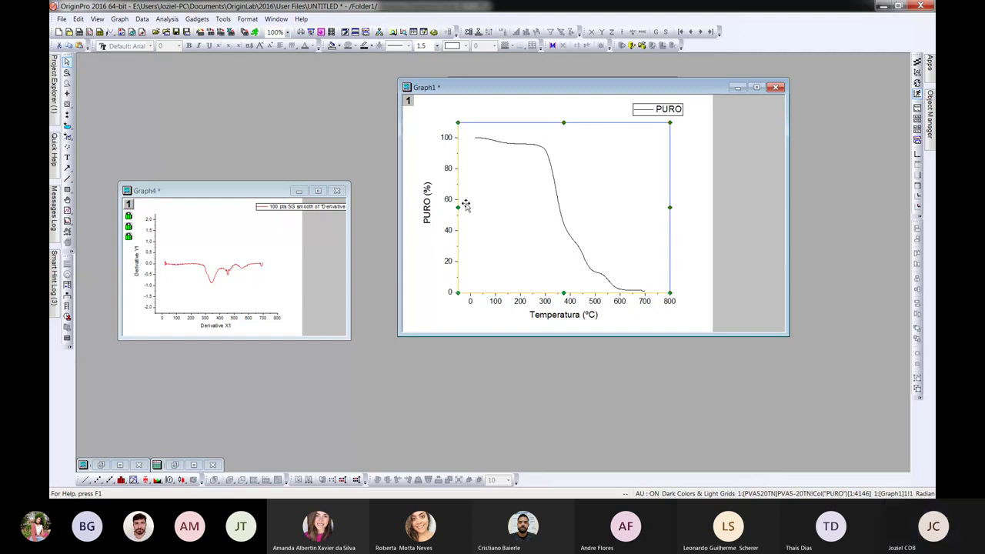
{"action": "left_click", "coordinate": [315, 194]}
{"action": "left_click", "coordinate": [315, 193]}
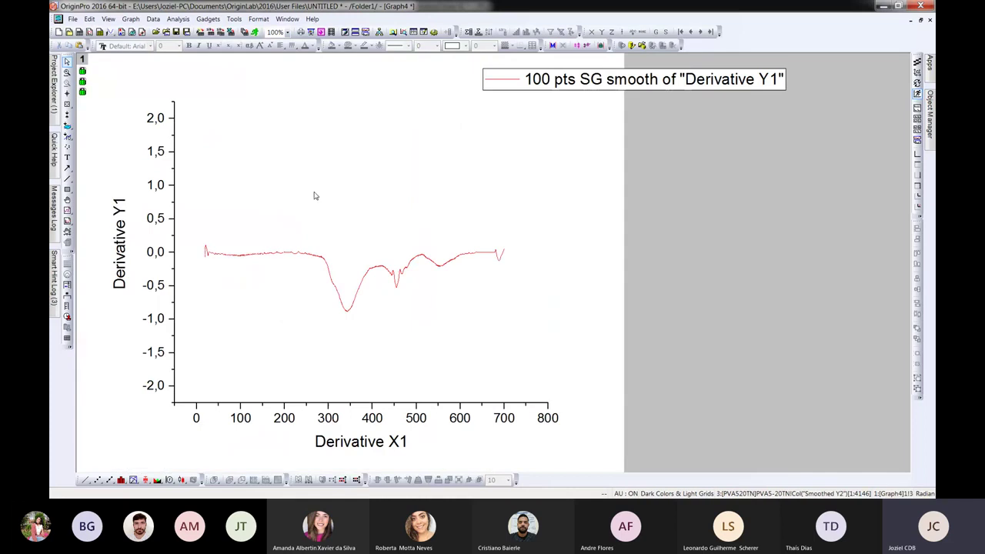
{"action": "left_click", "coordinate": [911, 20]}
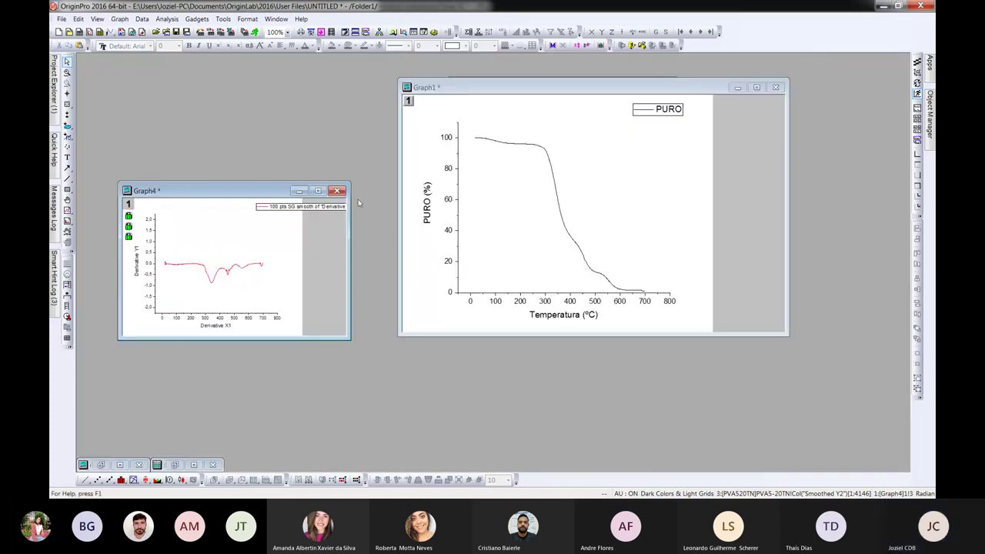
Step: Open and maximize the PVA5-20TN workbook, and copy both Smoothed columns I and J into columns D1 and B
{"action": "left_click", "coordinate": [175, 465]}
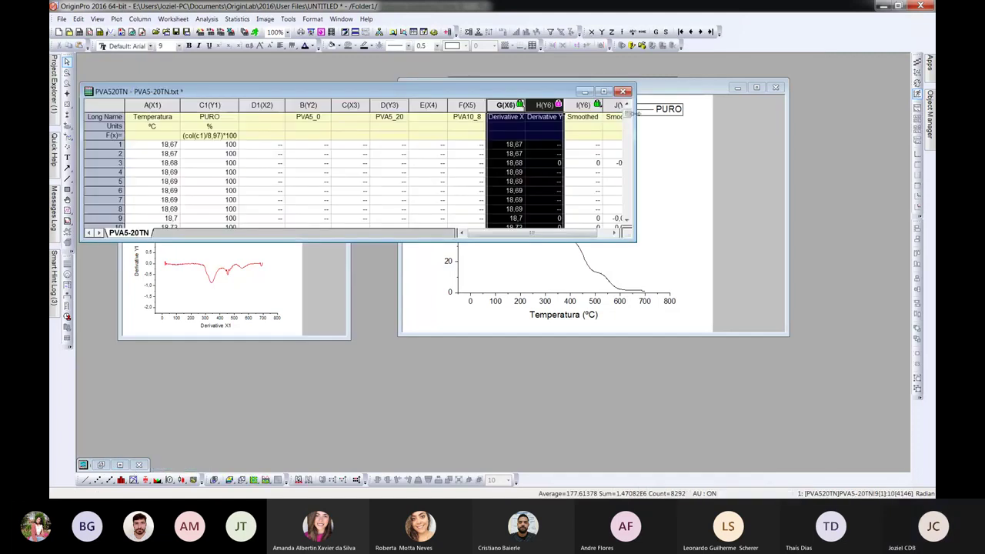
{"action": "left_click", "coordinate": [605, 92]}
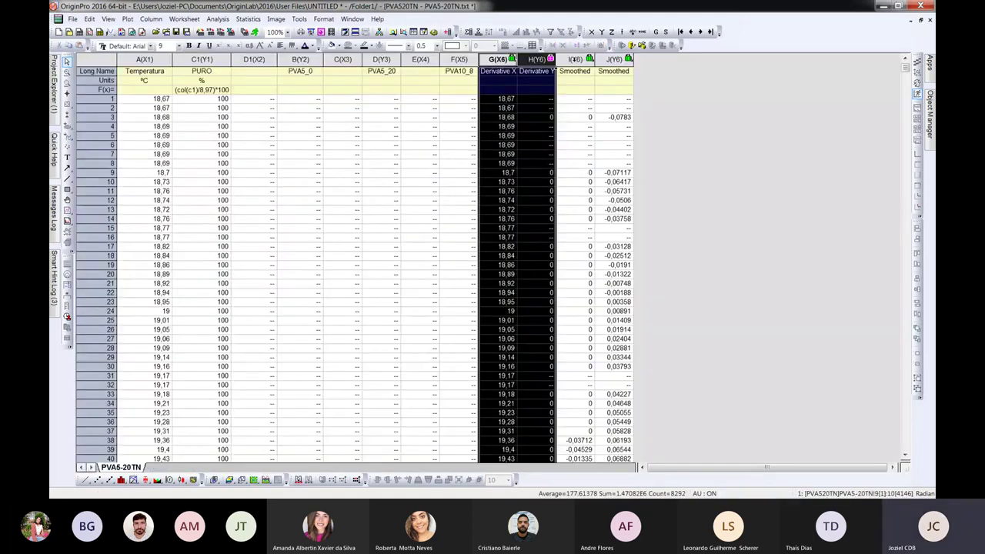
{"action": "left_click_drag", "start_coordinate": [575, 60], "coordinate": [615, 60]}
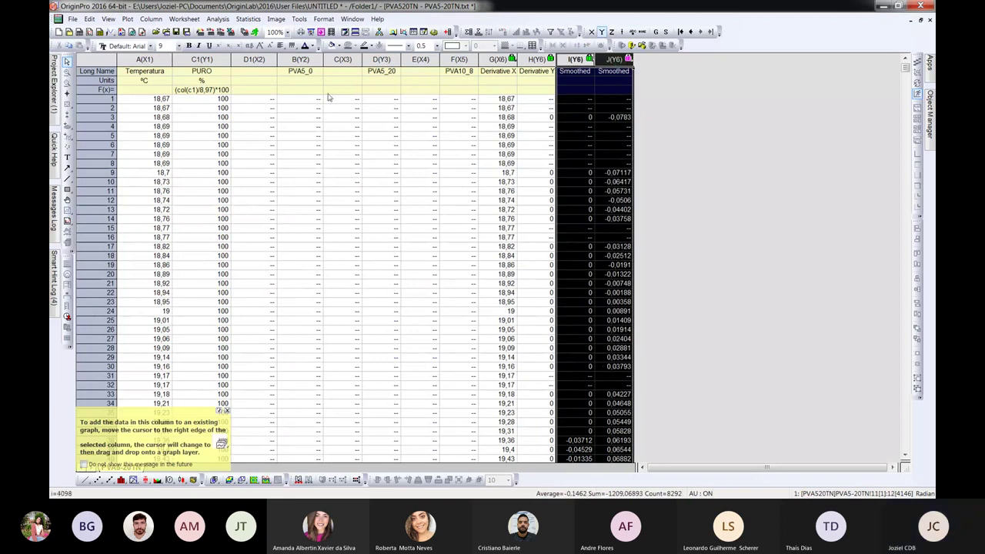
{"action": "left_click", "coordinate": [245, 100]}
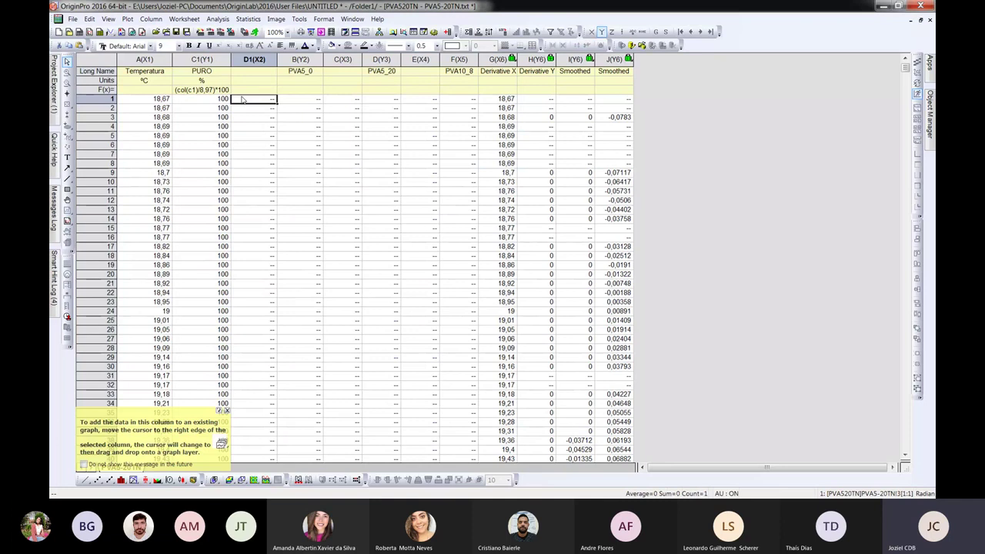
{"action": "key", "text": "ctrl+v"}
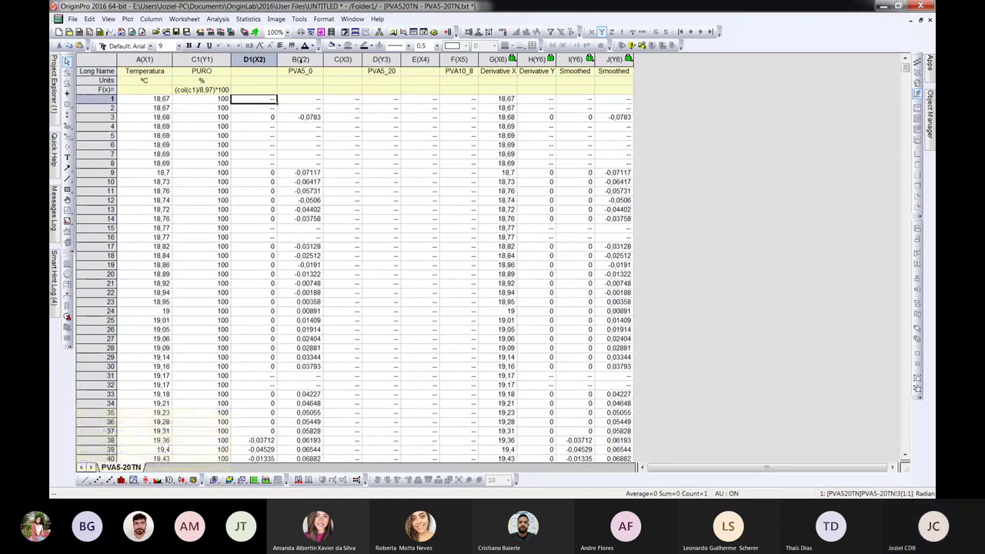
Step: Set the long name of column B(Y2) to Derivada
{"action": "left_click", "coordinate": [302, 71]}
{"action": "type", "text": "D"}
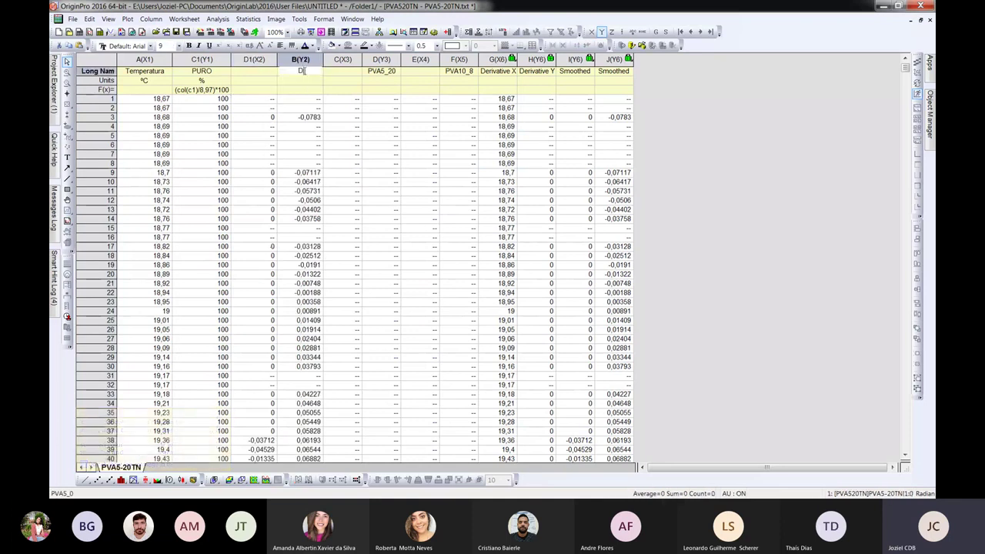
{"action": "type", "text": "erivada"}
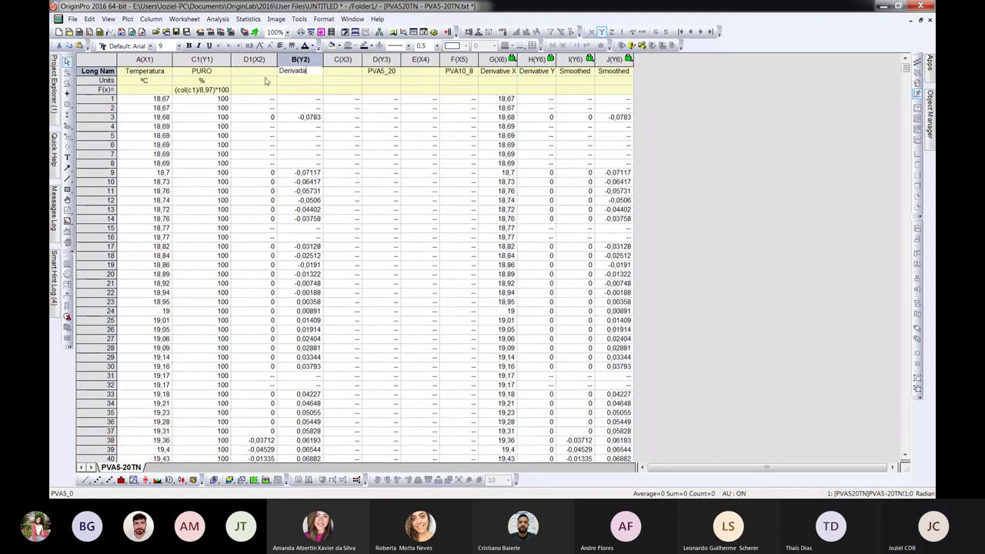
Step: Plot worksheet columns A through B together as a line graph
{"action": "left_click_drag", "start_coordinate": [315, 59], "coordinate": [145, 59]}
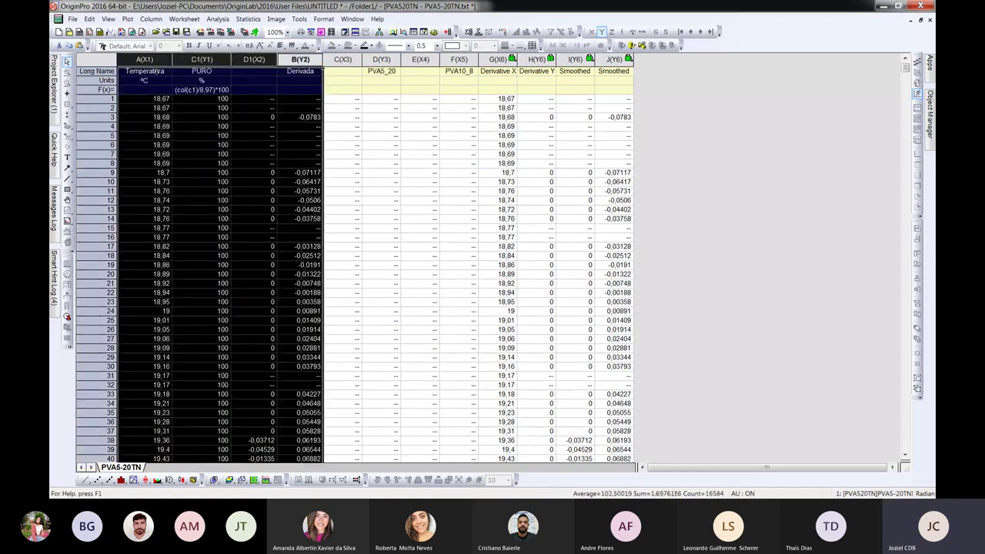
{"action": "left_click", "coordinate": [86, 480]}
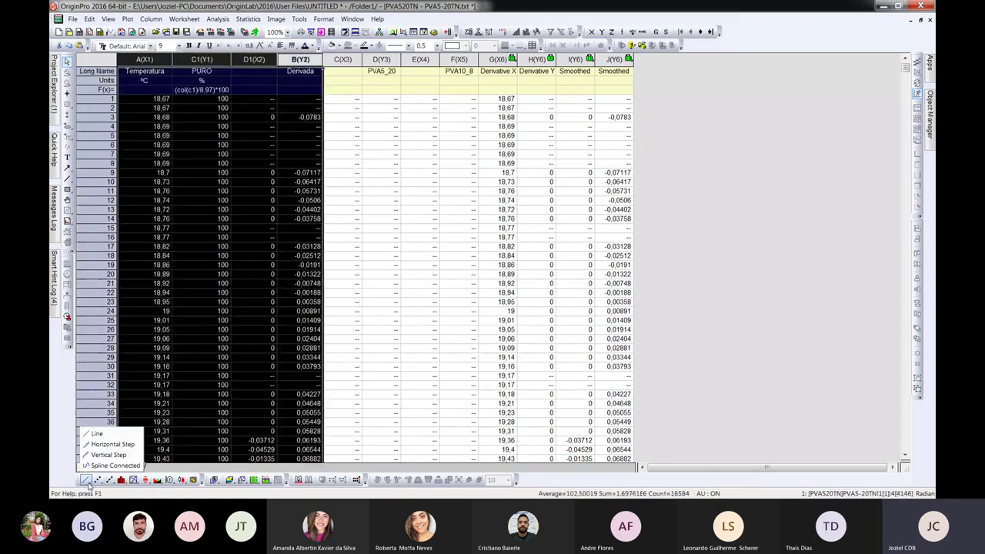
{"action": "left_click", "coordinate": [97, 435]}
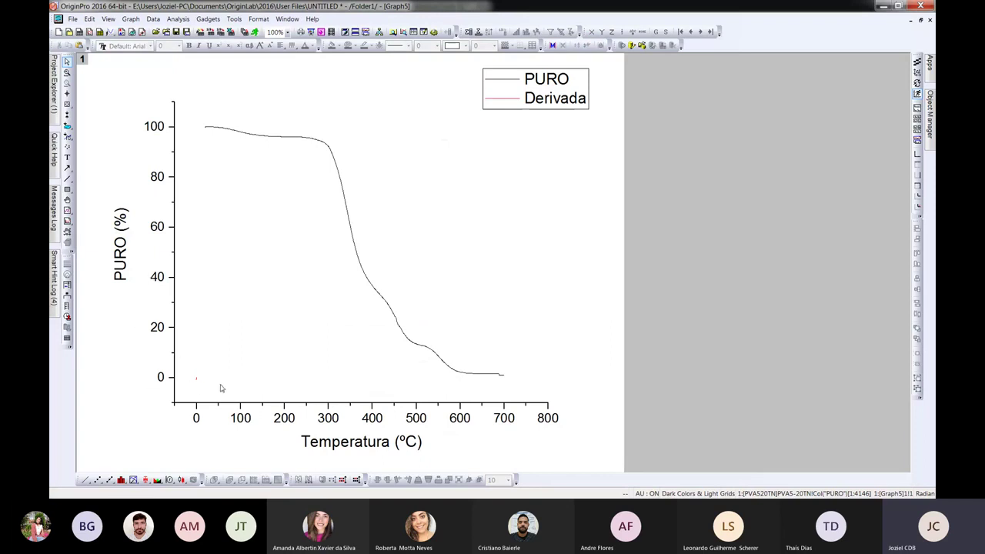
Step: Move the new combined PURO and Derivada graph out of the worksheet's way and delete it
{"action": "left_click", "coordinate": [920, 21]}
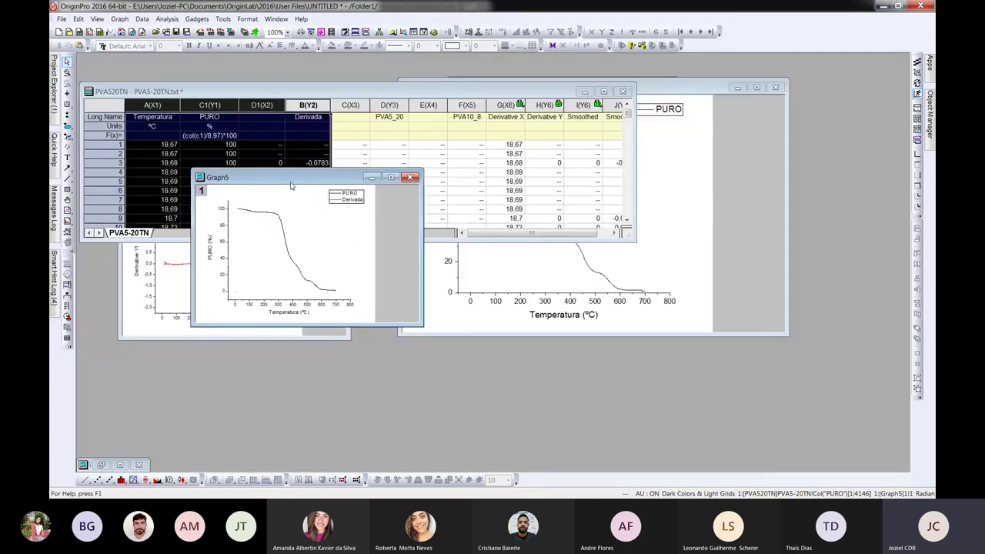
{"action": "left_click_drag", "start_coordinate": [291, 184], "coordinate": [502, 249]}
{"action": "left_click", "coordinate": [383, 184]}
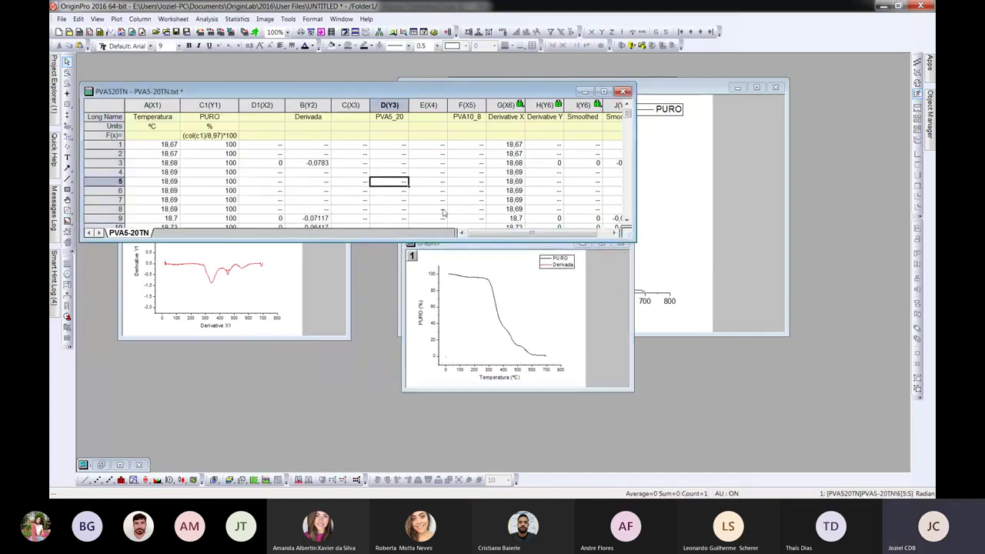
{"action": "left_click", "coordinate": [505, 301]}
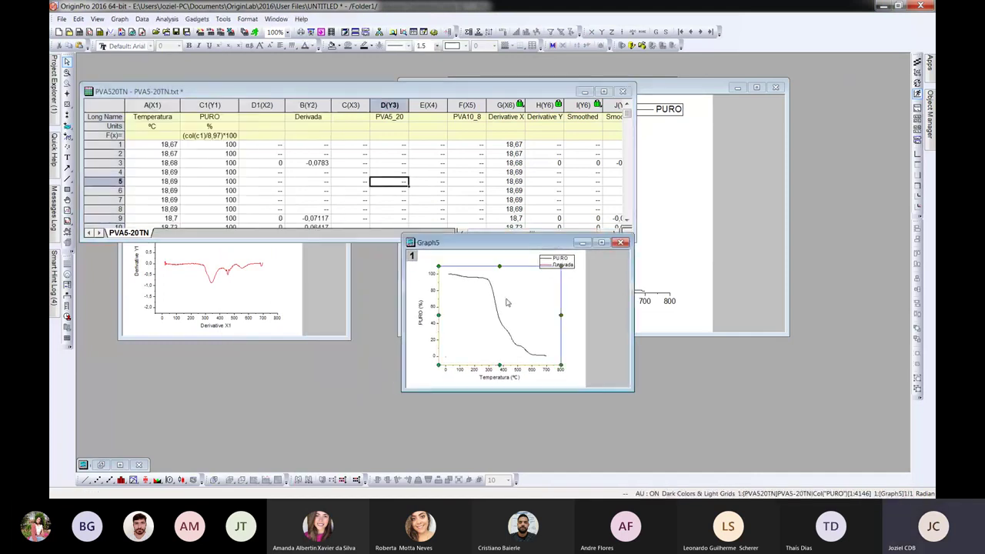
{"action": "left_click", "coordinate": [621, 244]}
Step: Bring the PURO mass graph, Graph1, to the front and select its layer
{"action": "left_click", "coordinate": [425, 277]}
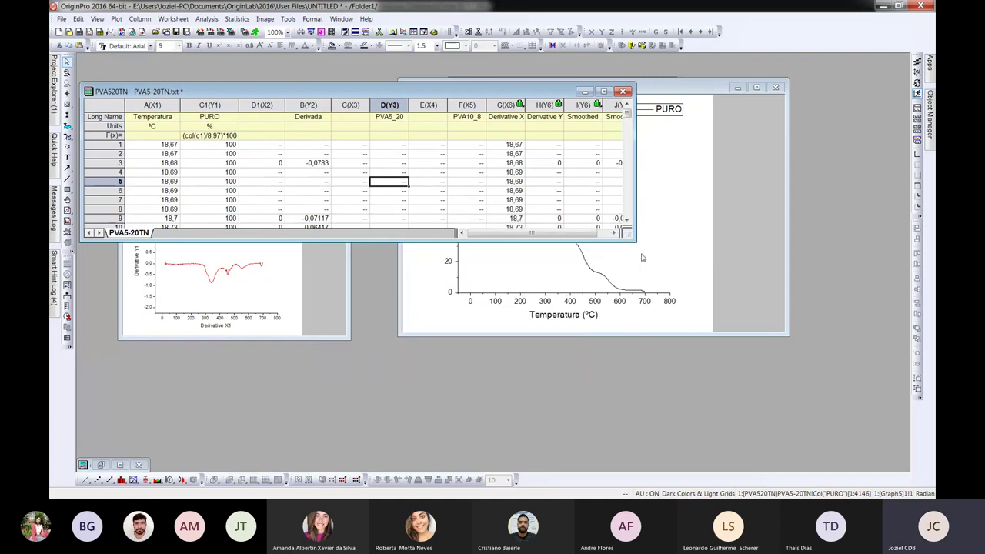
{"action": "left_click", "coordinate": [643, 258]}
{"action": "right_click", "coordinate": [620, 204]}
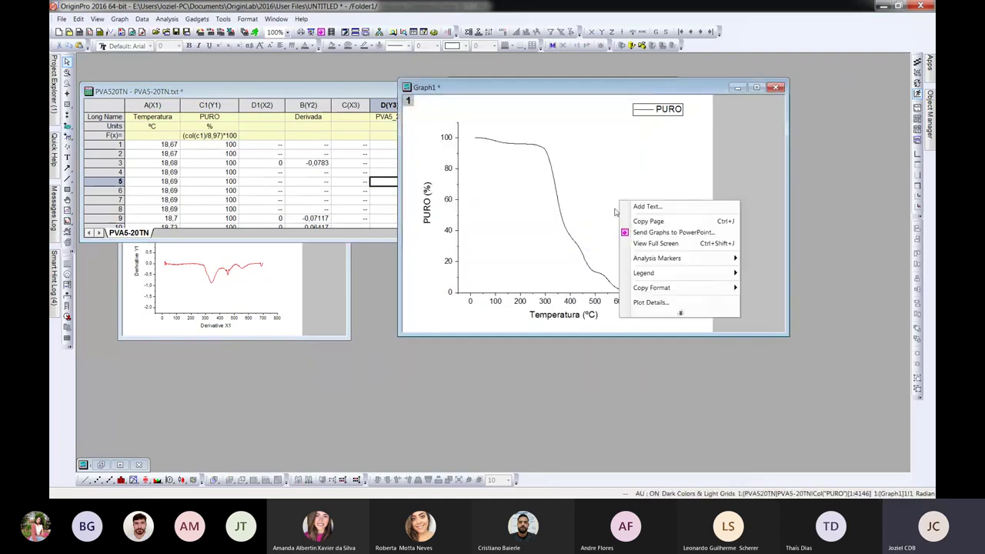
{"action": "left_click", "coordinate": [657, 190]}
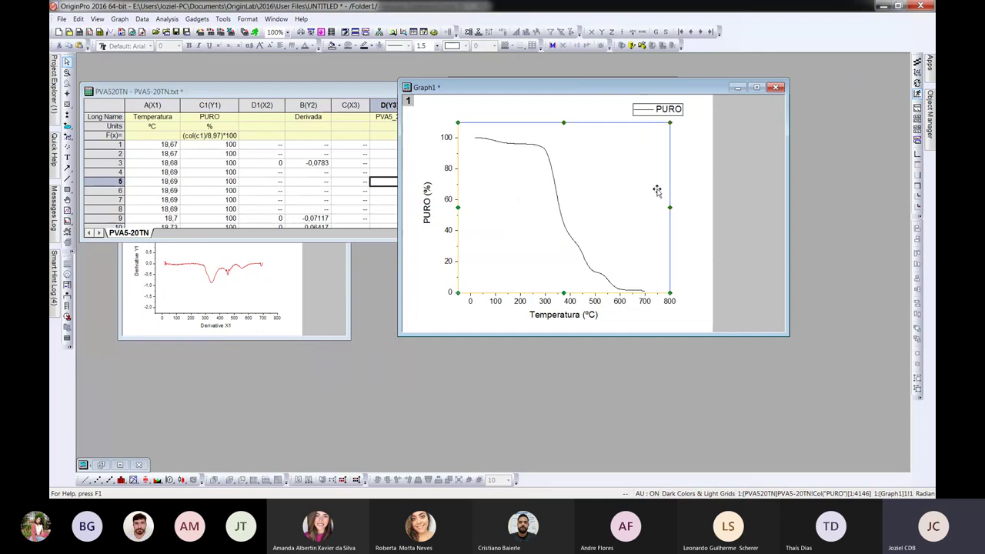
{"action": "left_click", "coordinate": [116, 20]}
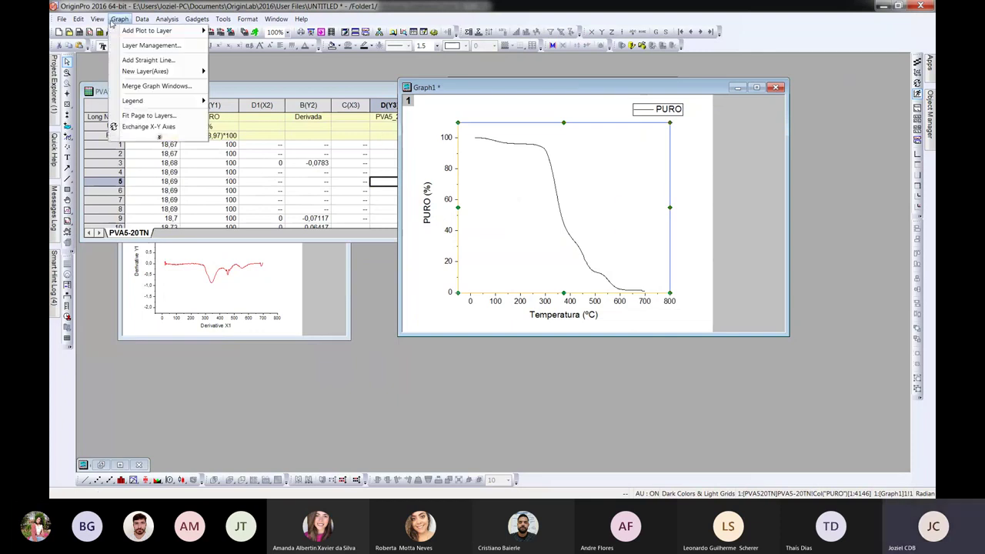
{"action": "mouse_move", "coordinate": [131, 30]}
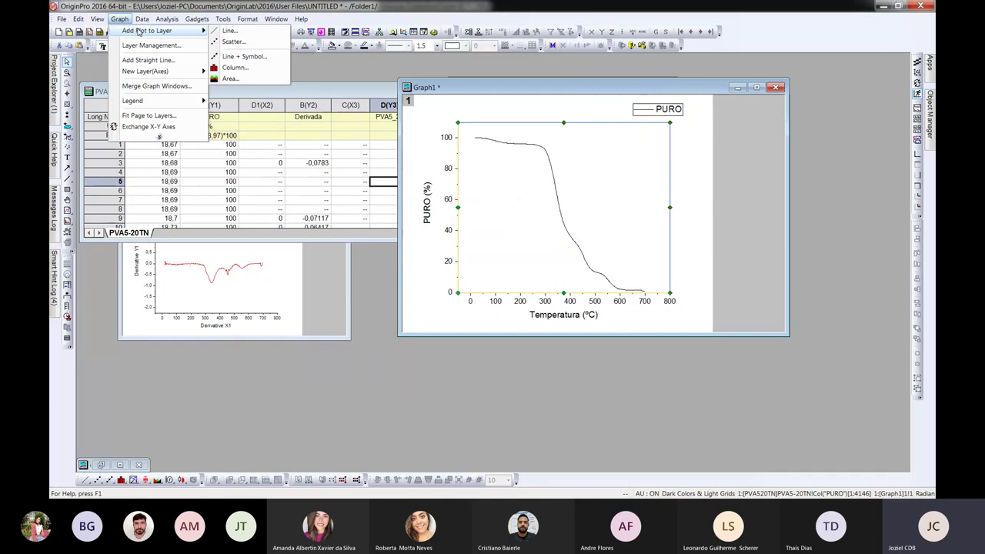
{"action": "left_click", "coordinate": [225, 34]}
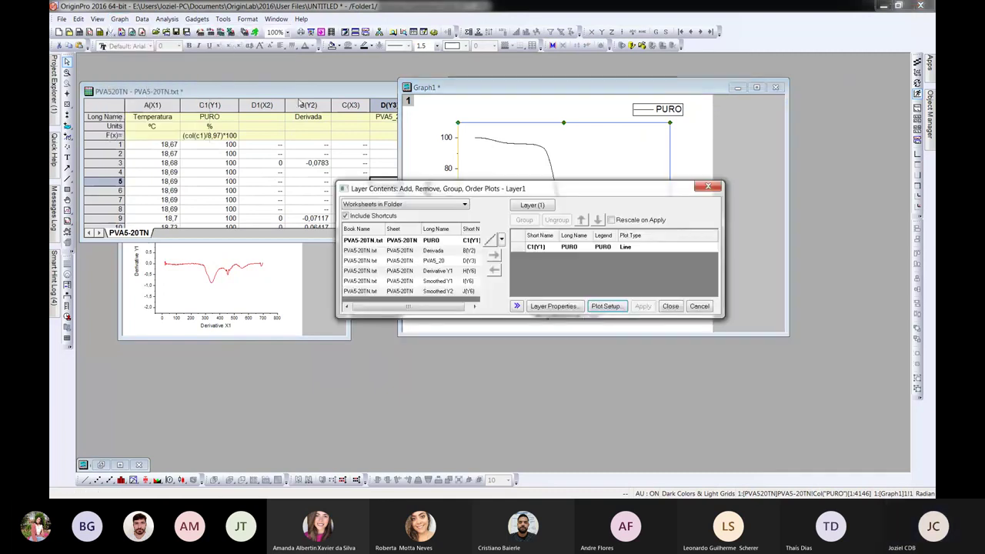
{"action": "left_click", "coordinate": [708, 187]}
Step: Add a new Right-Y layer with linked X scale and dimension to the PURO mass graph
{"action": "left_click", "coordinate": [120, 19]}
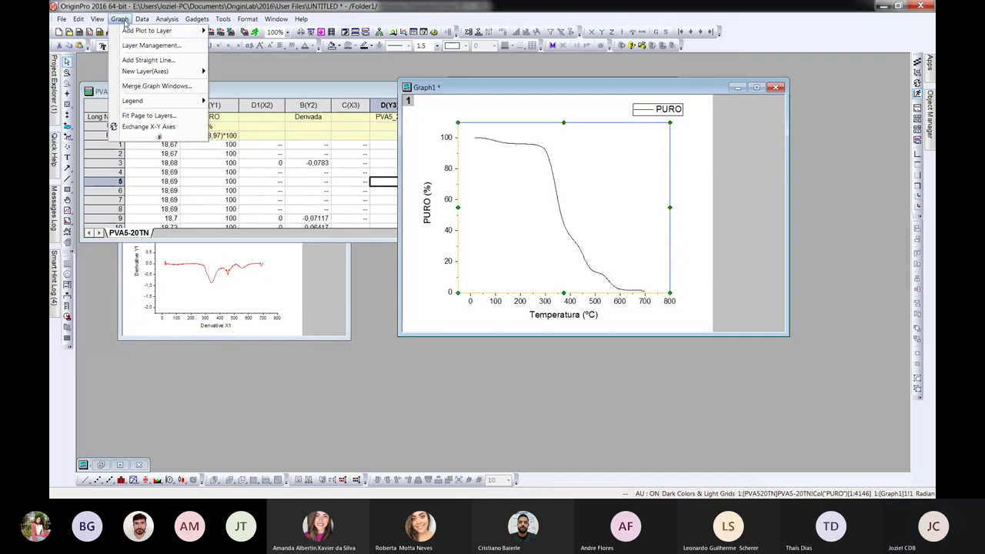
{"action": "mouse_move", "coordinate": [143, 73]}
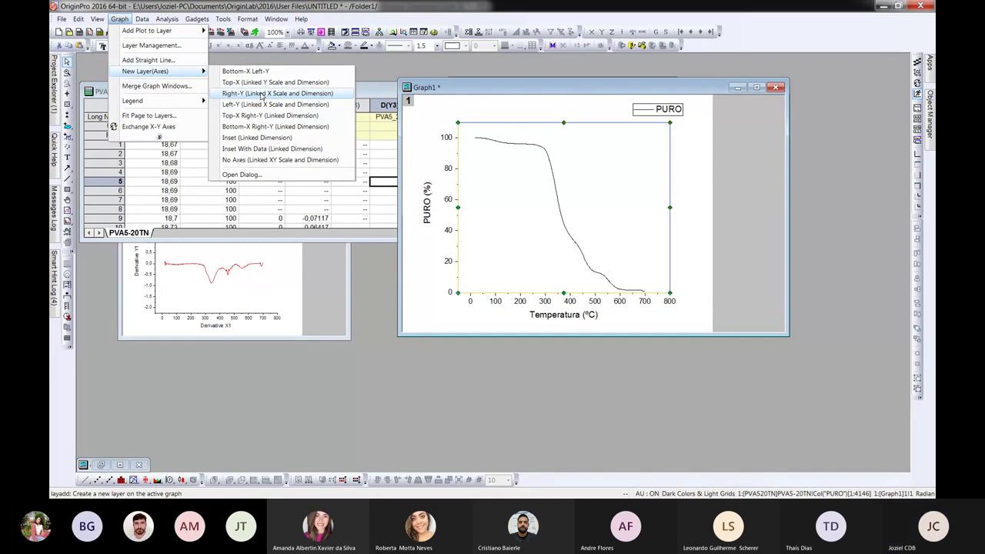
{"action": "left_click", "coordinate": [263, 94]}
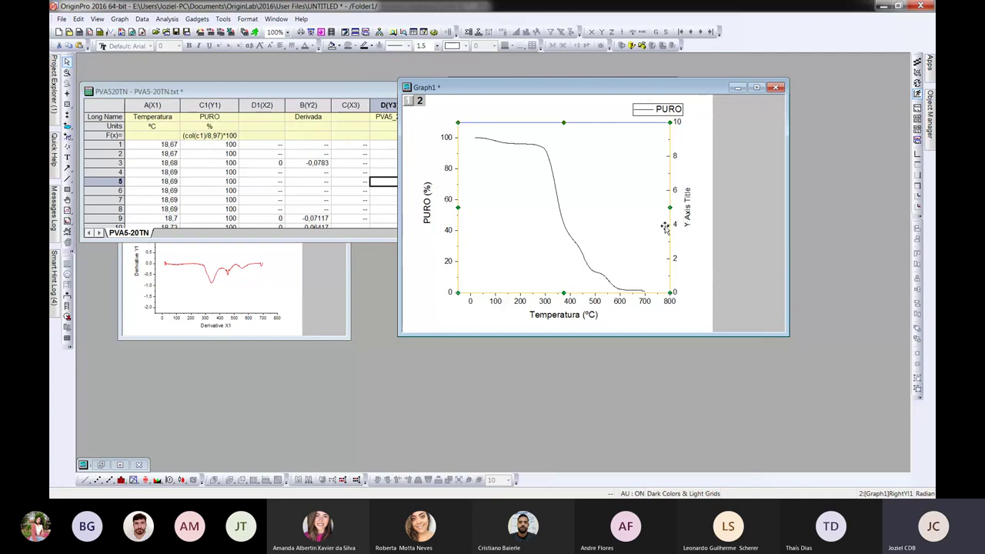
{"action": "right_click", "coordinate": [598, 209]}
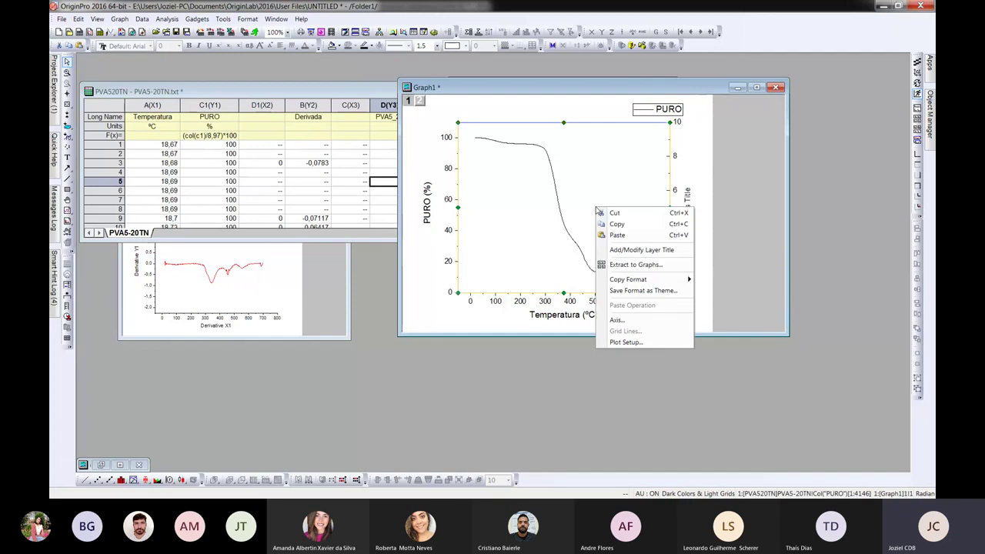
{"action": "left_click", "coordinate": [648, 342]}
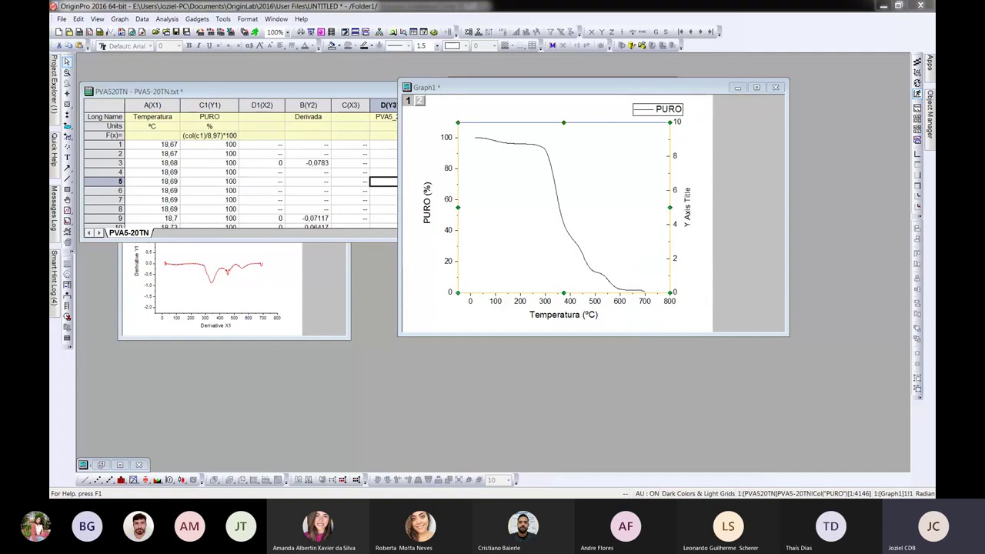
{"action": "left_click_drag", "start_coordinate": [51, 180], "coordinate": [500, 120]}
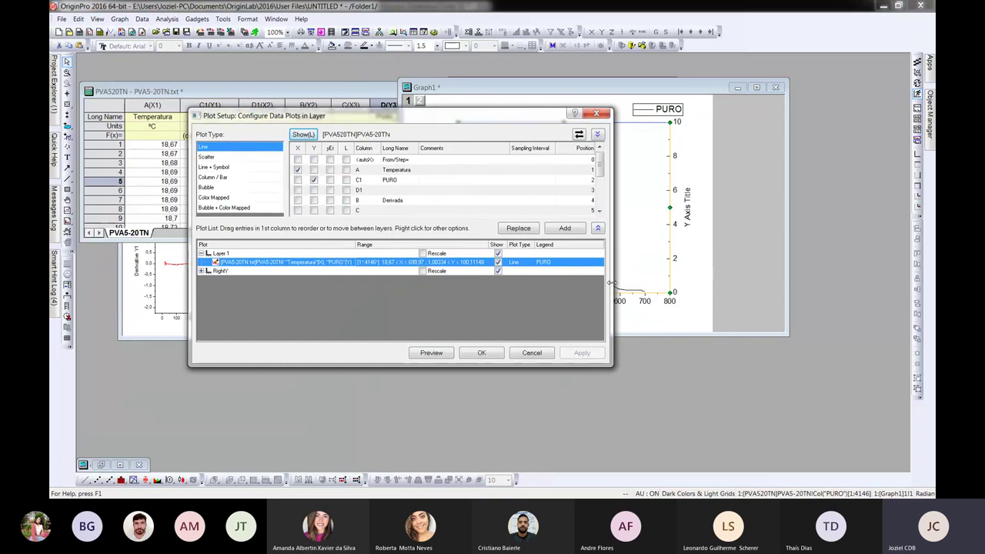
{"action": "left_click_drag", "start_coordinate": [611, 283], "coordinate": [827, 284]}
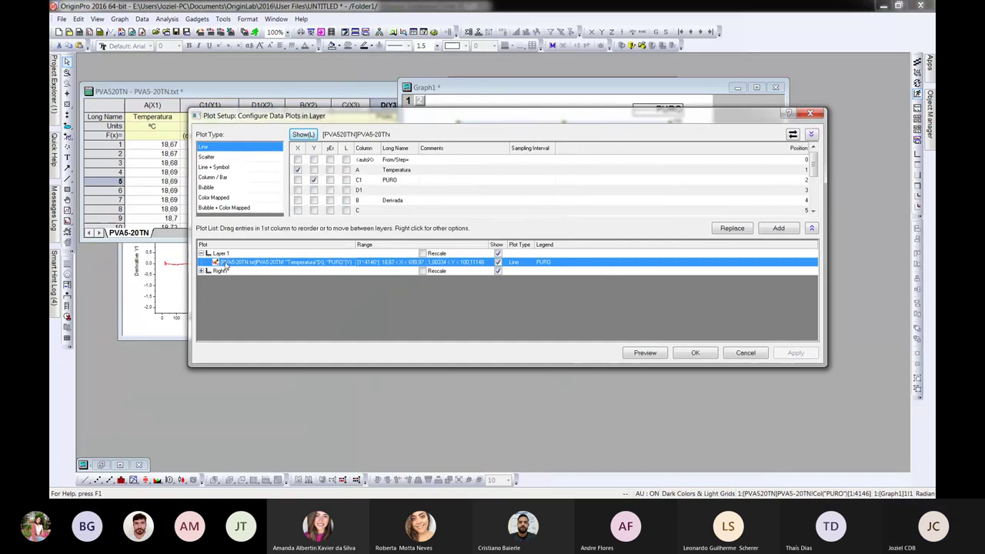
{"action": "left_click", "coordinate": [203, 280]}
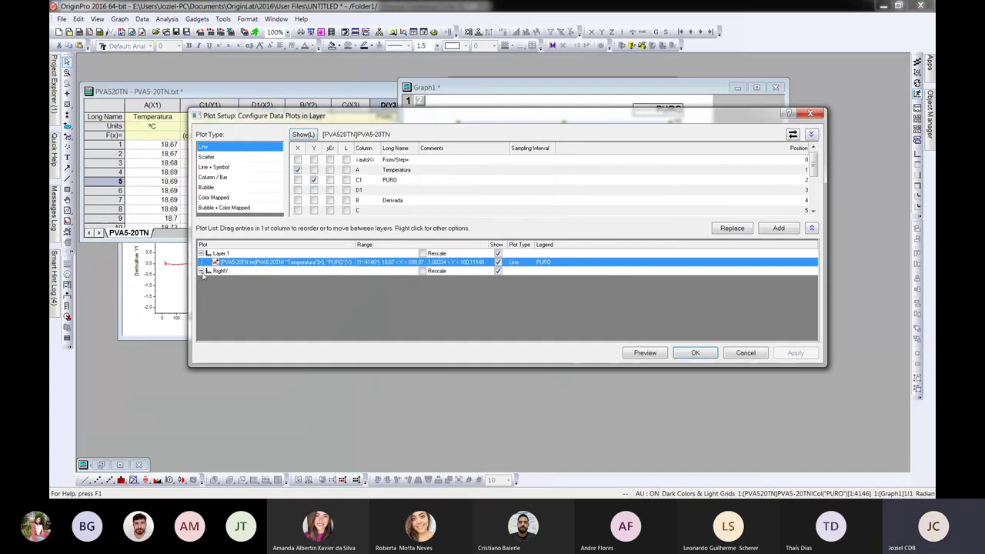
{"action": "left_click", "coordinate": [298, 201]}
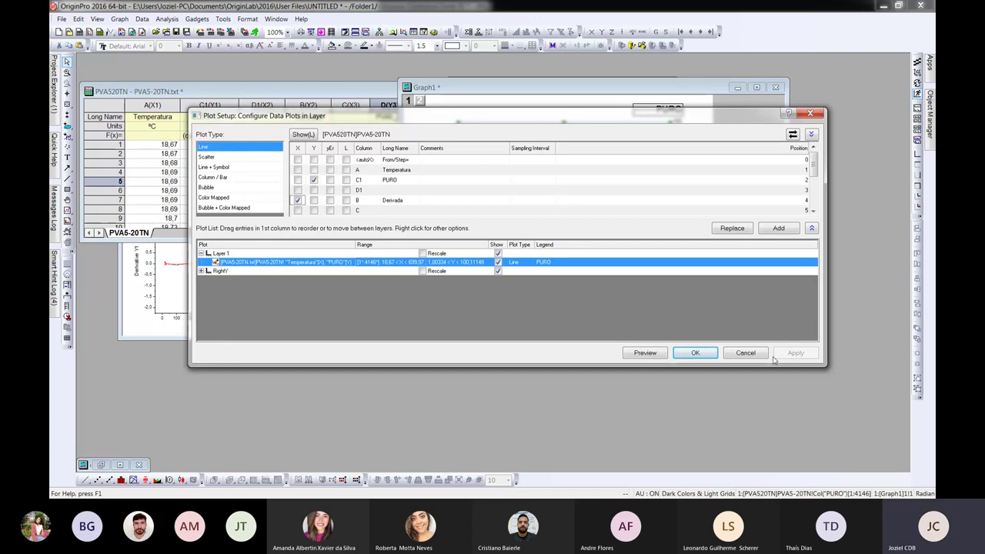
{"action": "left_click", "coordinate": [745, 352]}
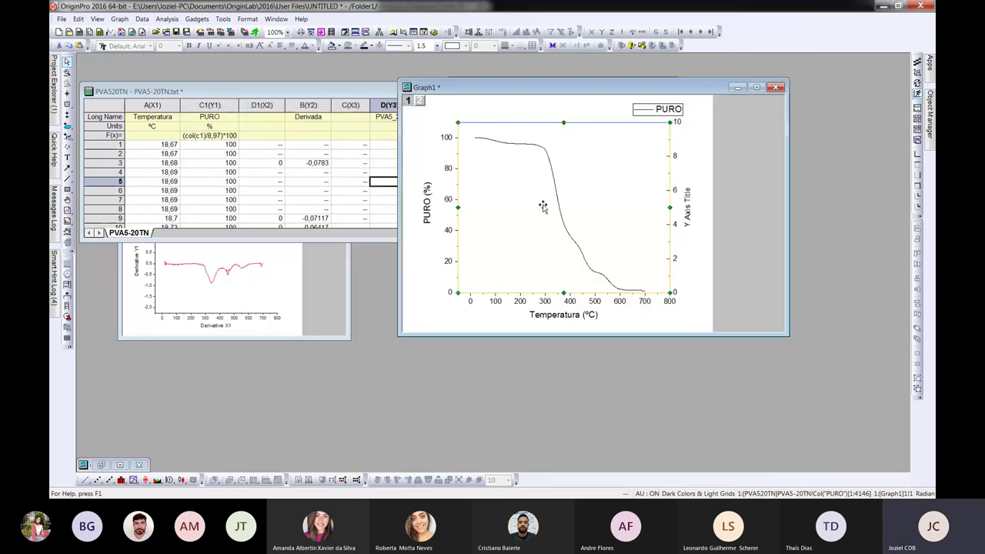
Step: Plot worksheet columns A through B, including PURO and Derivada, as a new line graph
{"action": "left_click", "coordinate": [160, 107]}
{"action": "left_click_drag", "start_coordinate": [159, 106], "coordinate": [323, 110]}
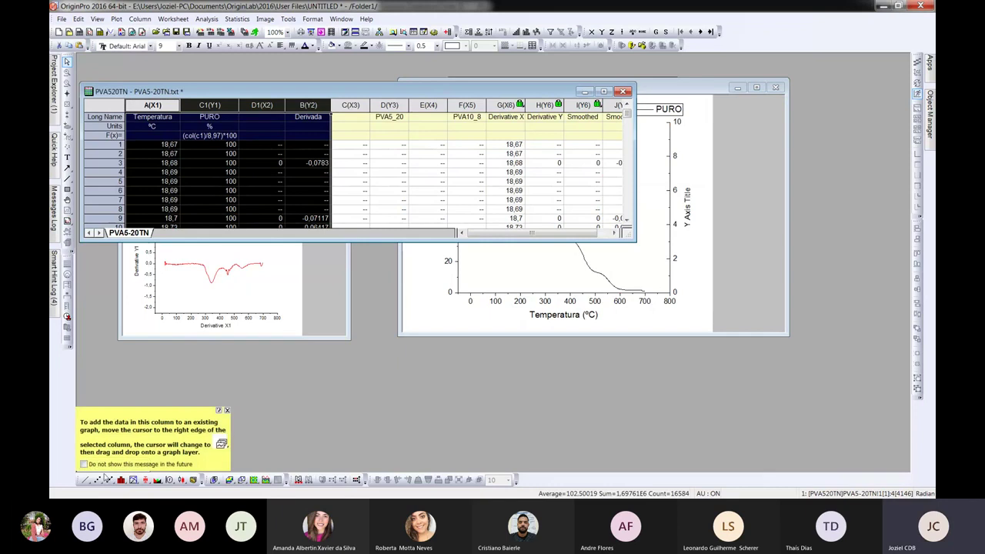
{"action": "left_click", "coordinate": [86, 480]}
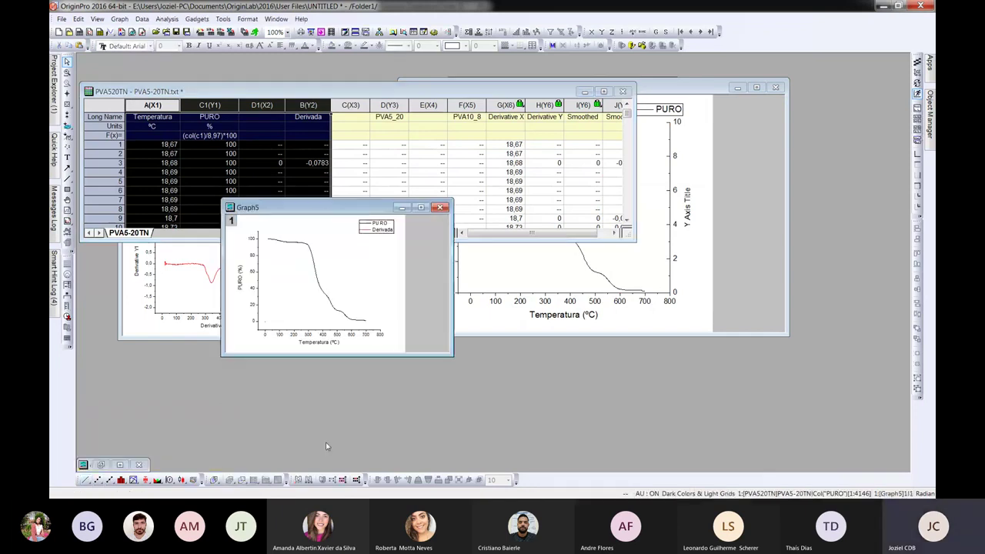
Step: Try to add a Left-Y layer with linked X scale and dimension to the new PURO and Derivada graph
{"action": "right_click", "coordinate": [353, 276]}
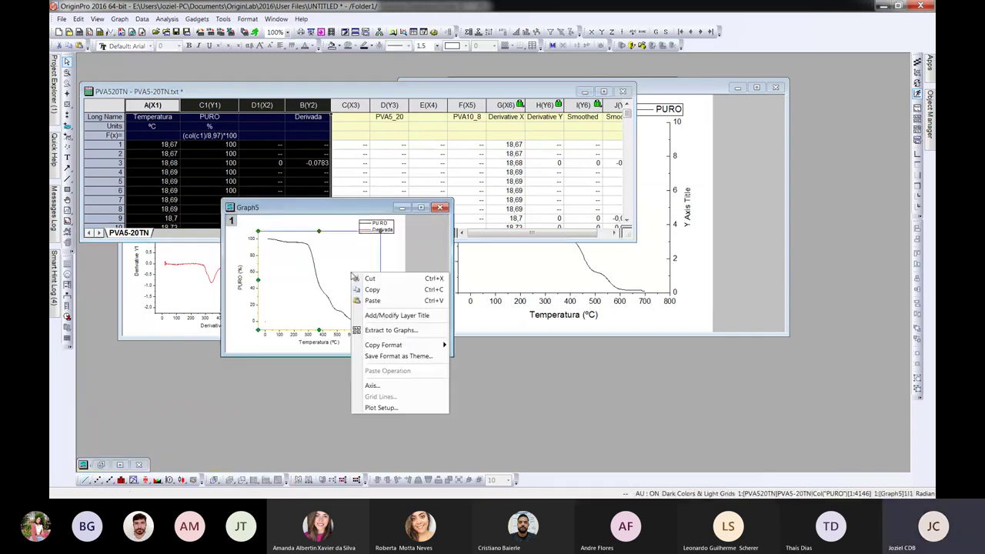
{"action": "left_click", "coordinate": [389, 257]}
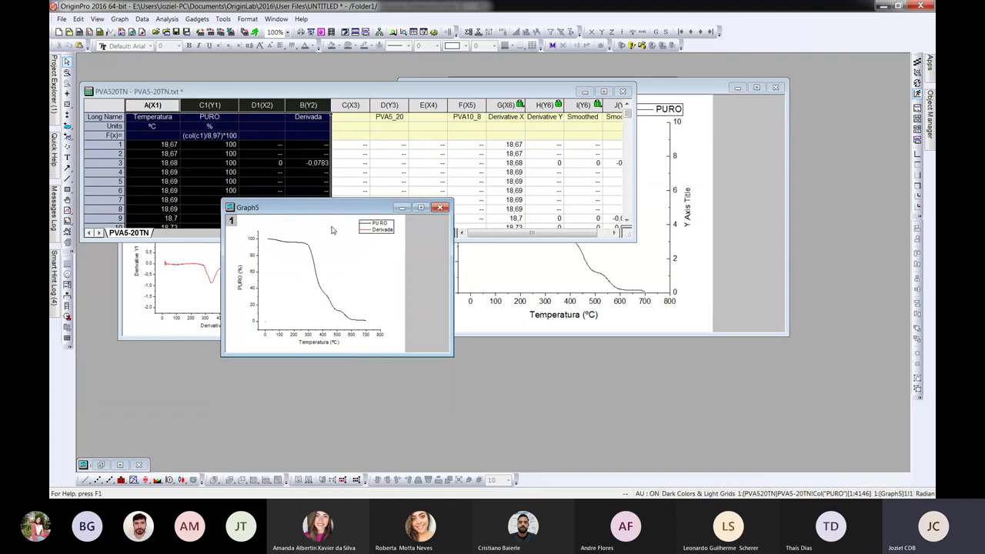
{"action": "left_click", "coordinate": [330, 266]}
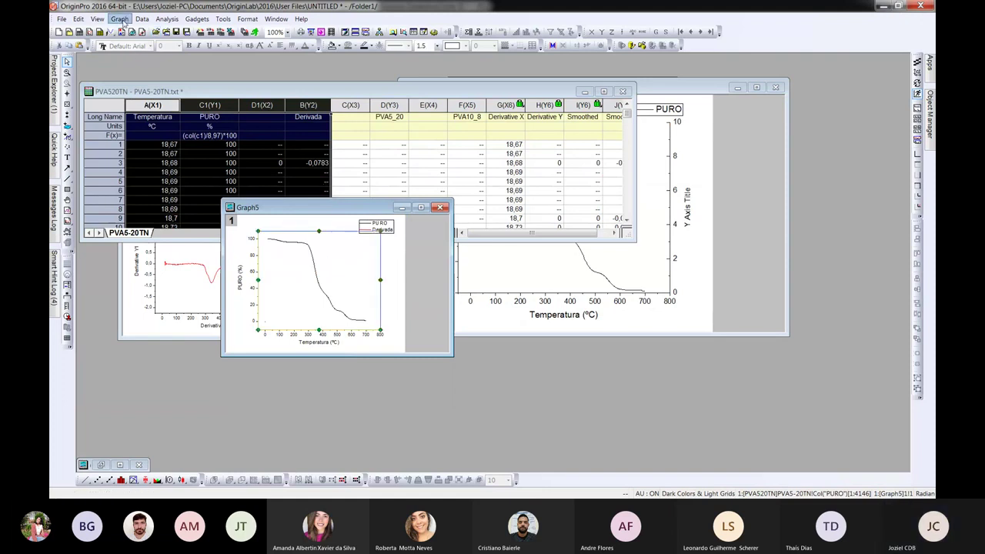
{"action": "left_click", "coordinate": [120, 19]}
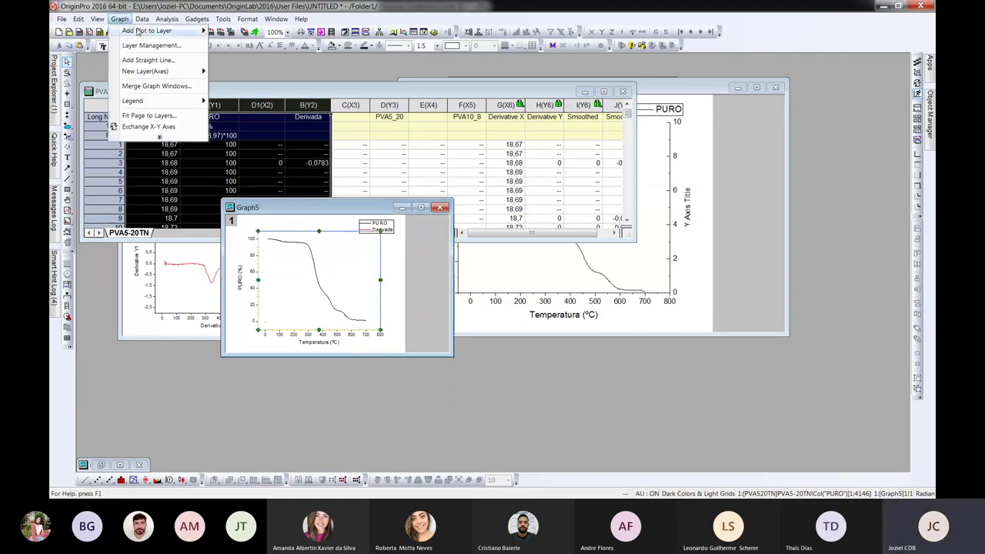
{"action": "mouse_move", "coordinate": [159, 73]}
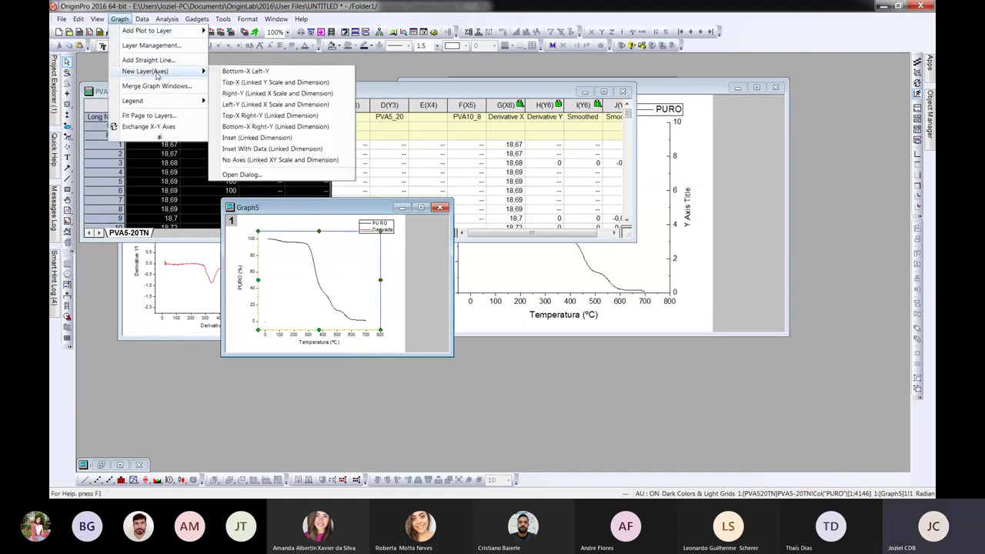
{"action": "left_click", "coordinate": [254, 105]}
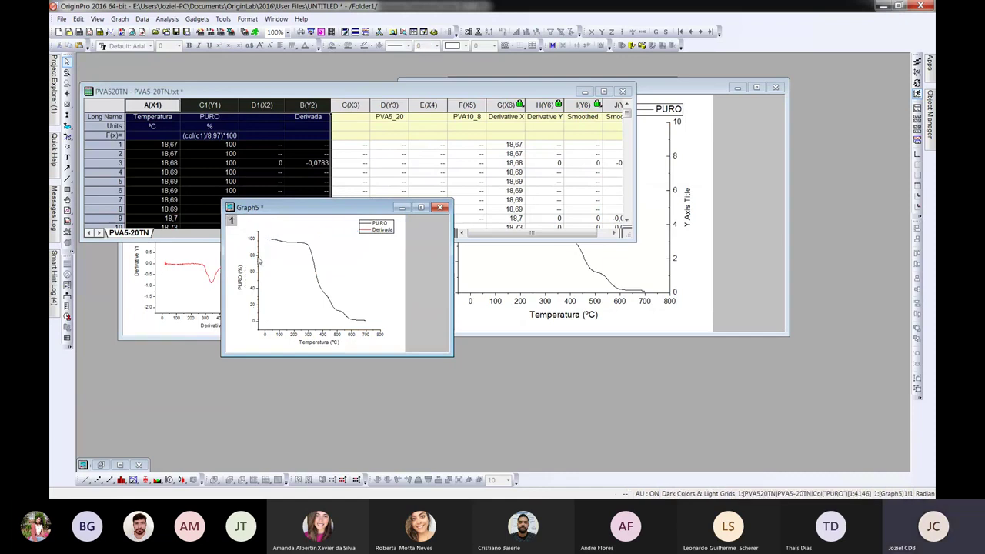
Step: Maximize the new PURO and Derivada graph and add a Right-Y layer with linked X scale and dimension
{"action": "left_click", "coordinate": [421, 207]}
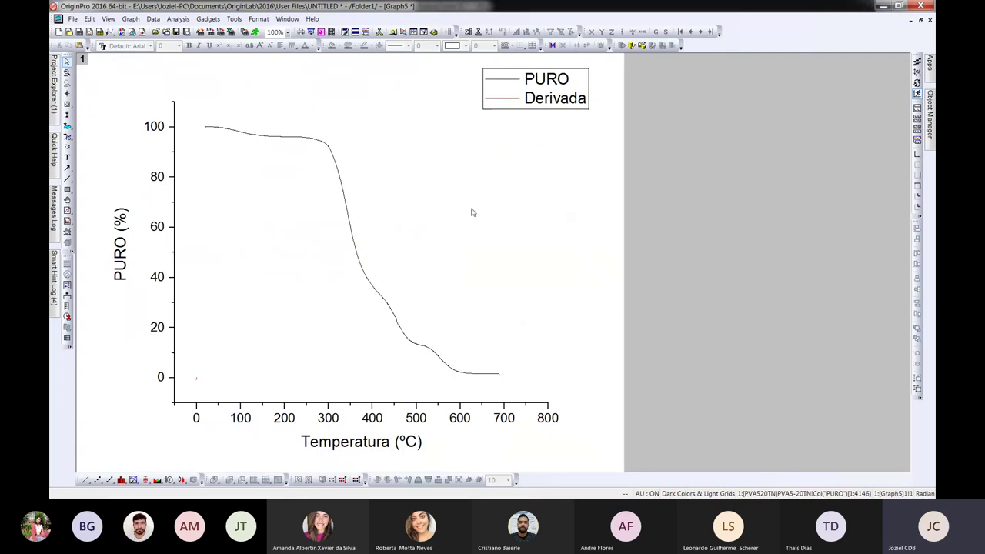
{"action": "left_click", "coordinate": [446, 193]}
{"action": "left_click", "coordinate": [131, 18]}
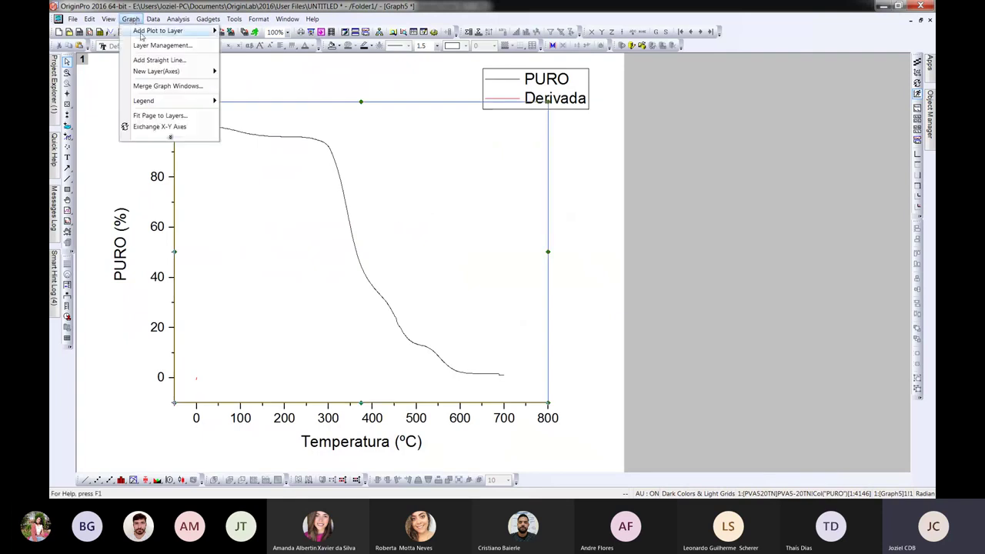
{"action": "mouse_move", "coordinate": [177, 75]}
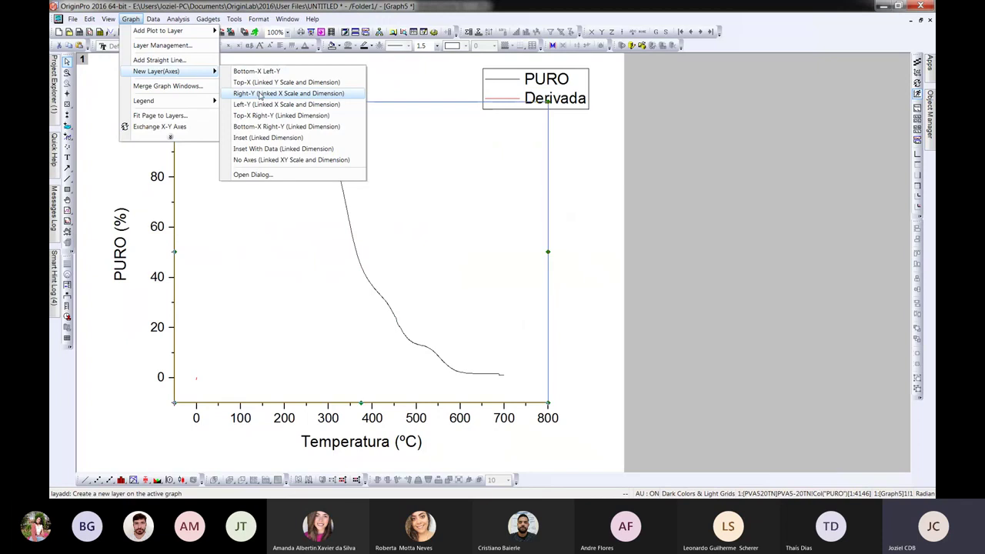
{"action": "left_click", "coordinate": [259, 94]}
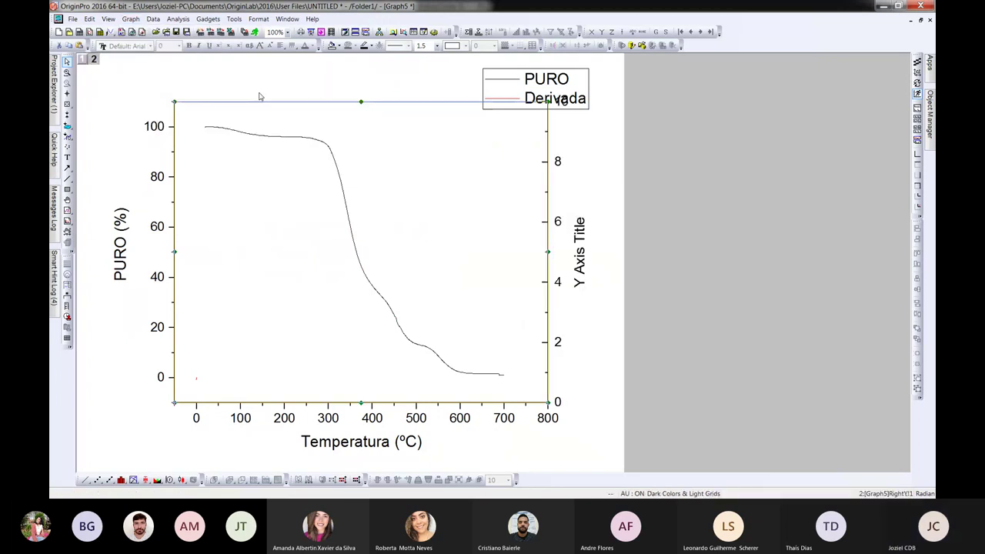
Step: Move the Derivada plot out of the Layer 1 group into the RightY layer in Plot Setup and apply the change
{"action": "right_click", "coordinate": [414, 216]}
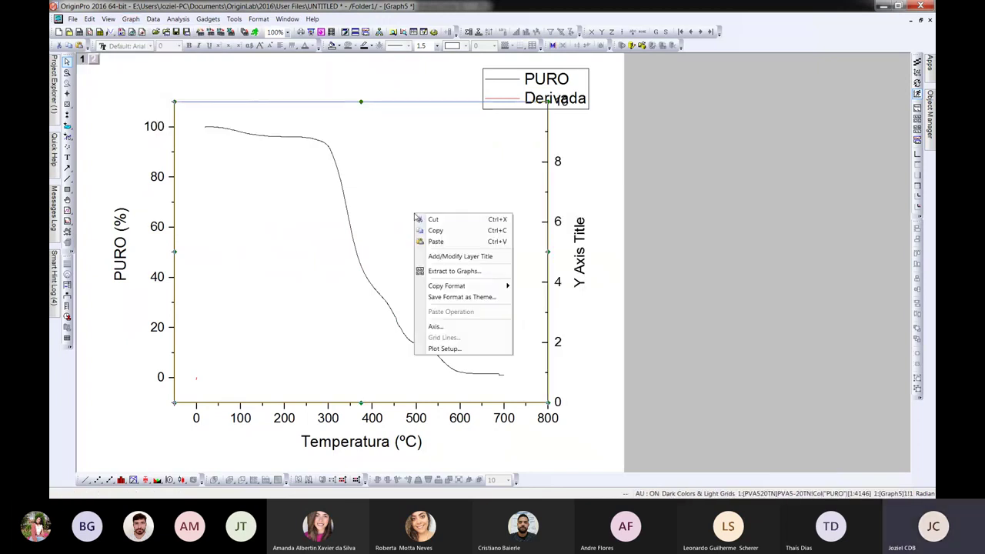
{"action": "left_click", "coordinate": [444, 348]}
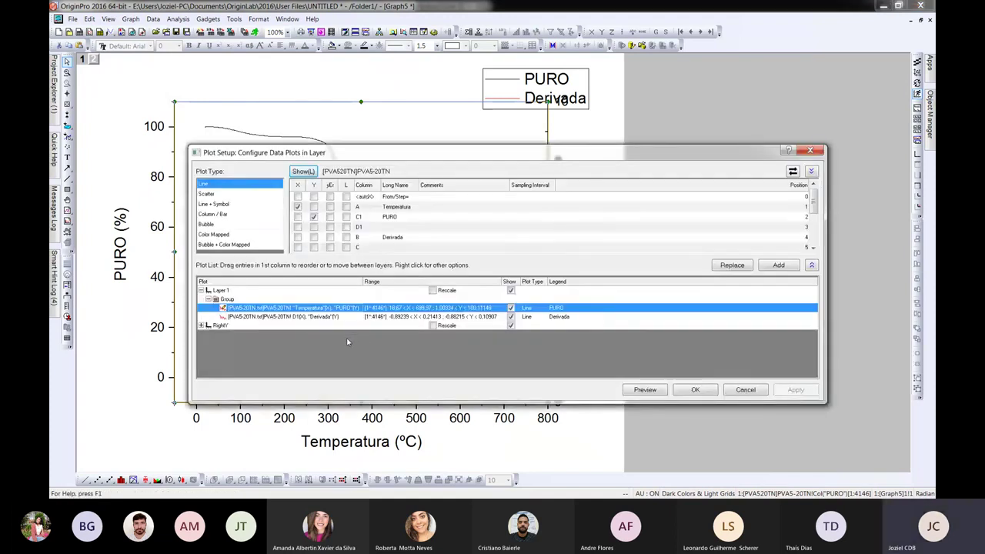
{"action": "mouse_move", "coordinate": [453, 147]}
{"action": "left_mouse_down"}
{"action": "mouse_move", "coordinate": [464, 364]}
{"action": "mouse_move", "coordinate": [492, 367]}
{"action": "mouse_move", "coordinate": [685, 214]}
{"action": "mouse_move", "coordinate": [439, 403]}
{"action": "mouse_move", "coordinate": [441, 425]}
{"action": "mouse_move", "coordinate": [440, 263]}
{"action": "mouse_move", "coordinate": [468, 143]}
{"action": "left_mouse_up"}
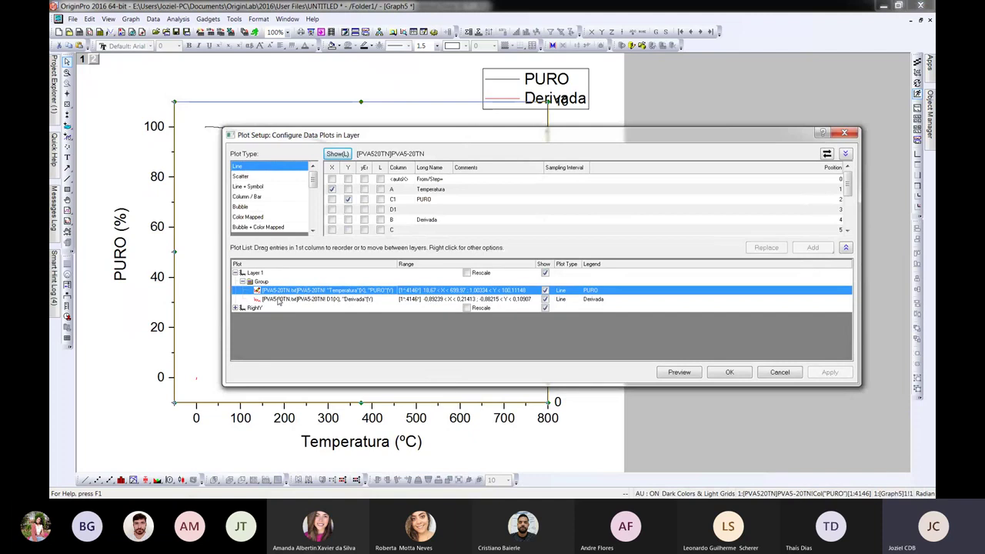
{"action": "left_click", "coordinate": [296, 302]}
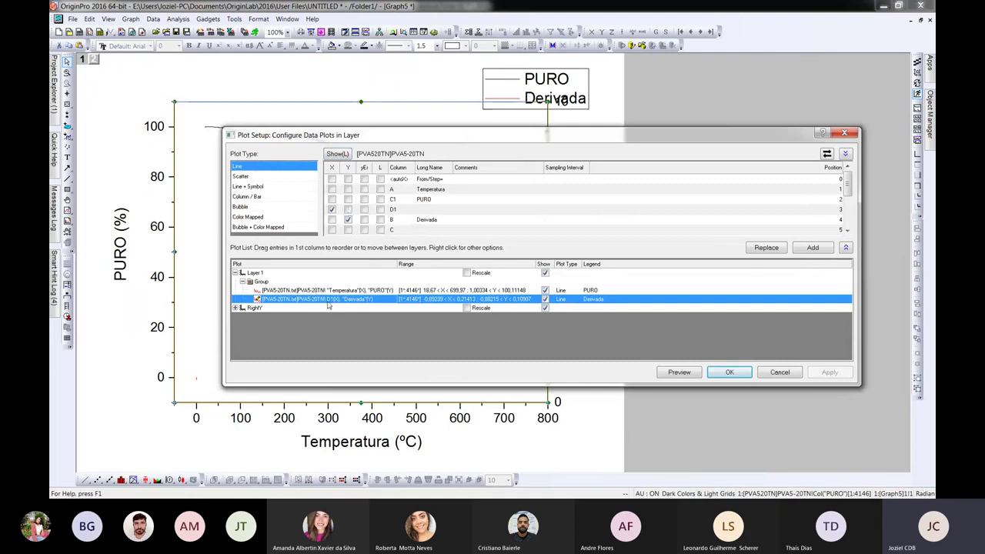
{"action": "left_click_drag", "start_coordinate": [328, 300], "coordinate": [324, 318]}
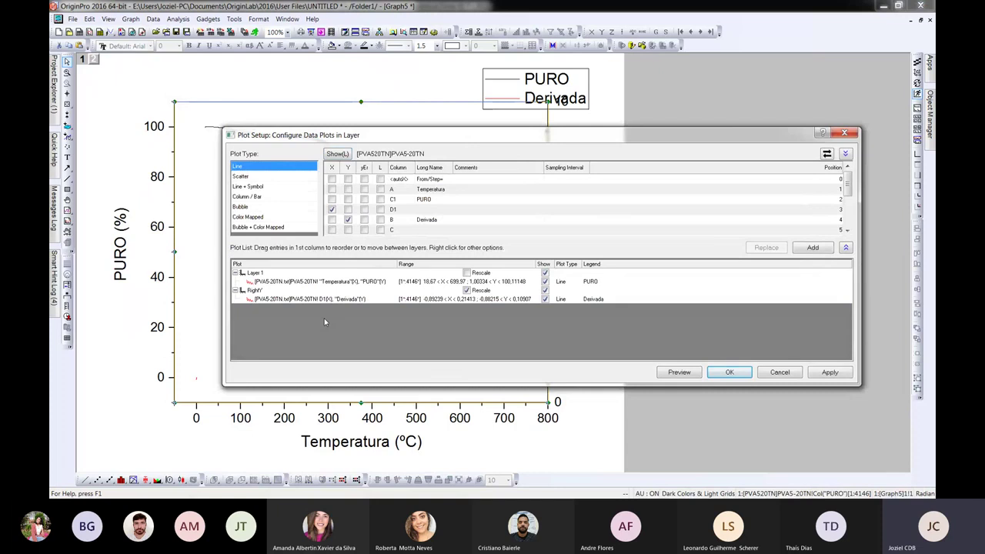
{"action": "left_click", "coordinate": [828, 372]}
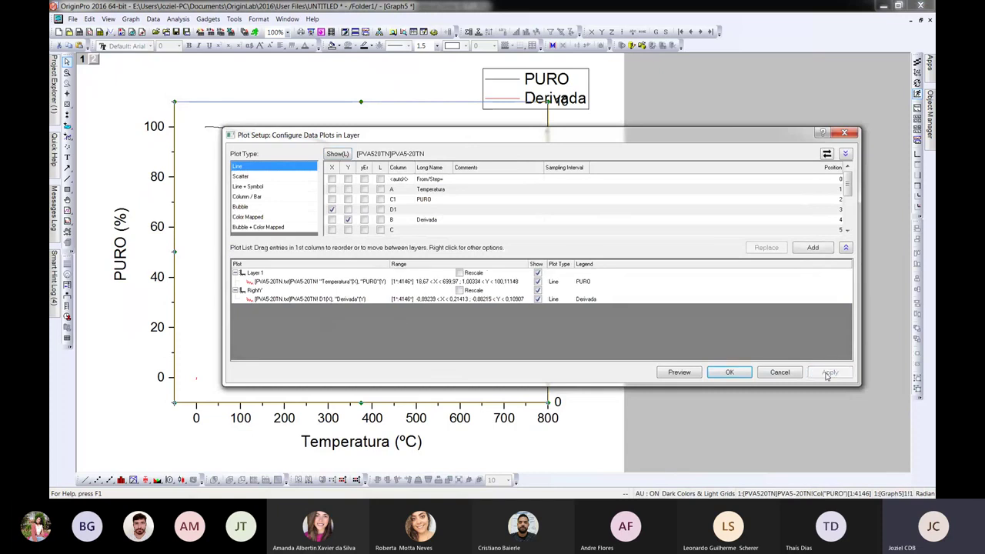
{"action": "left_click", "coordinate": [737, 374]}
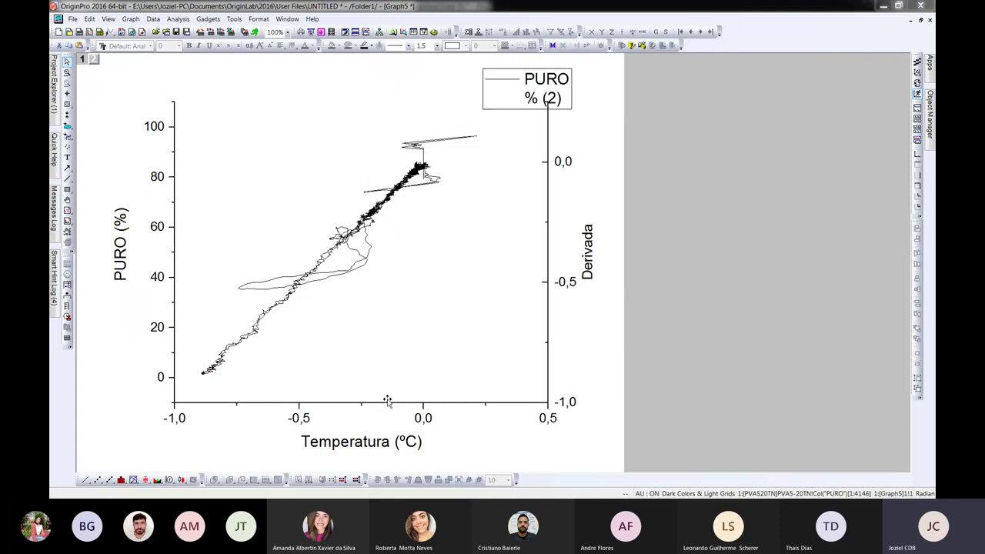
Step: Set the upper limit of the temperature X axis to 800
{"action": "double_click", "coordinate": [387, 403]}
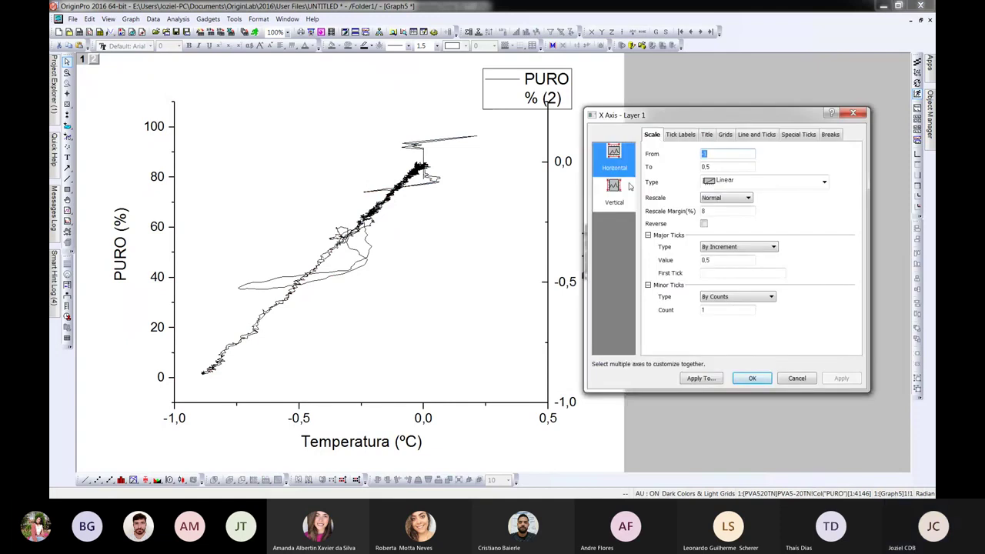
{"action": "double_click", "coordinate": [709, 167]}
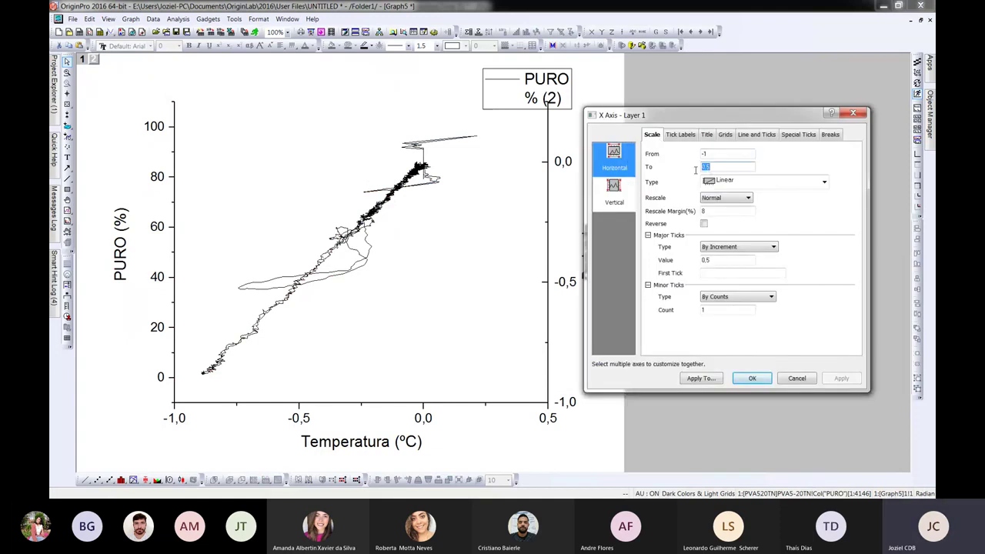
{"action": "type", "text": "800"}
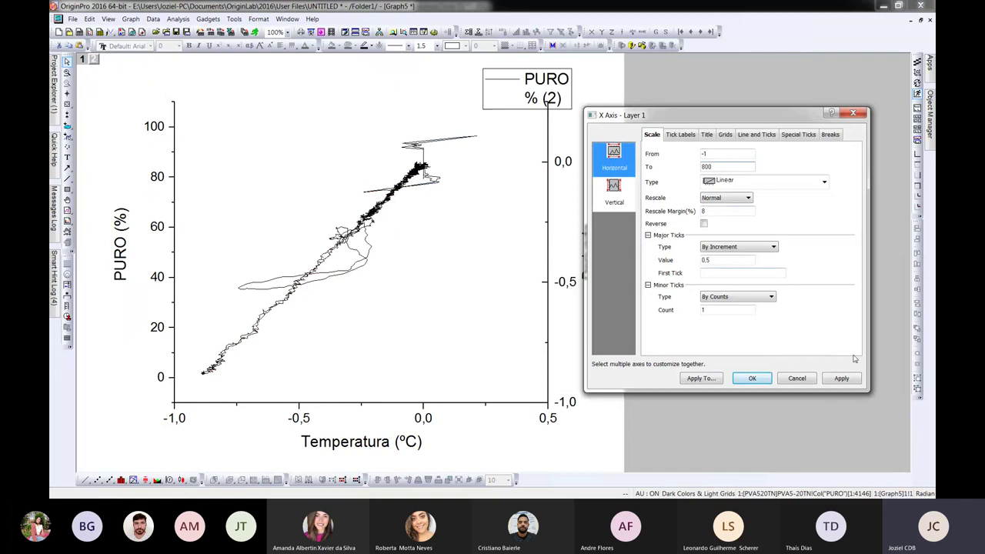
{"action": "left_click", "coordinate": [841, 379]}
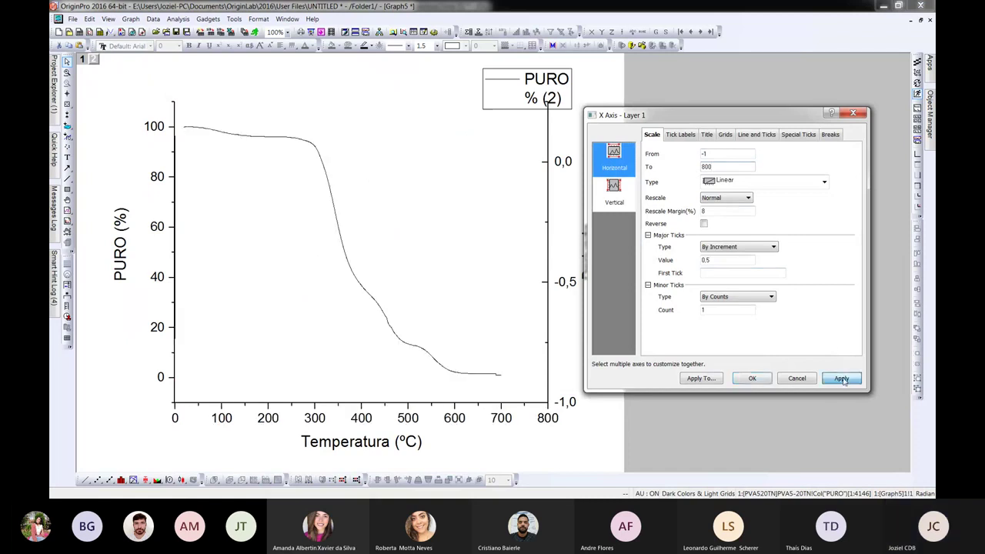
Step: Set the PURO (%) Y axis scale of Layer 1 to run from 0 to 110
{"action": "left_click", "coordinate": [613, 187]}
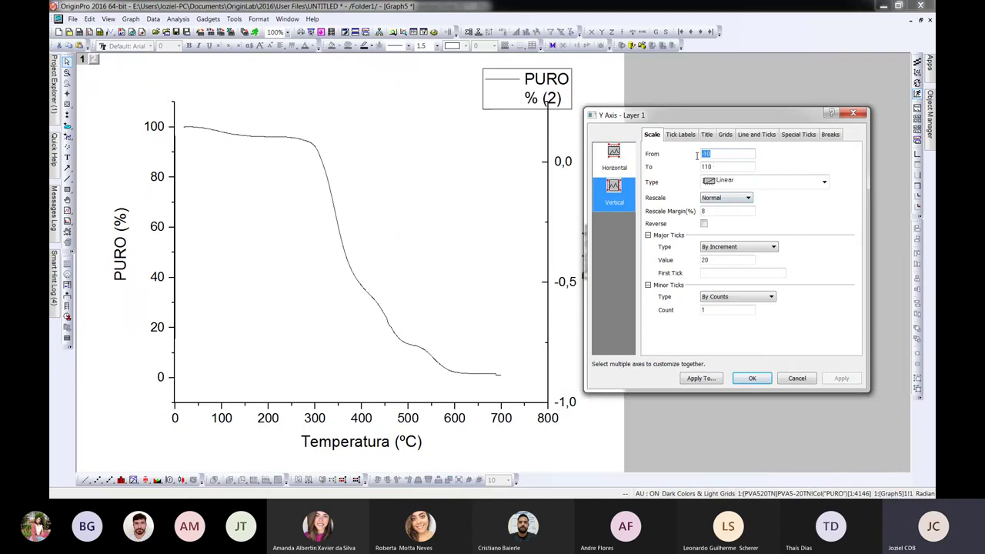
{"action": "type", "text": "0"}
{"action": "key", "text": "Tab"}
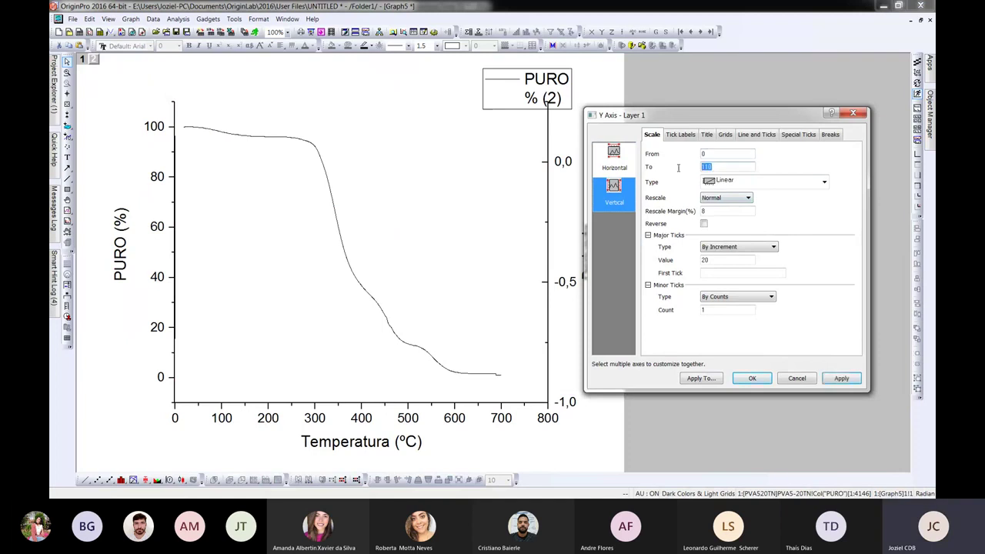
{"action": "type", "text": "11"}
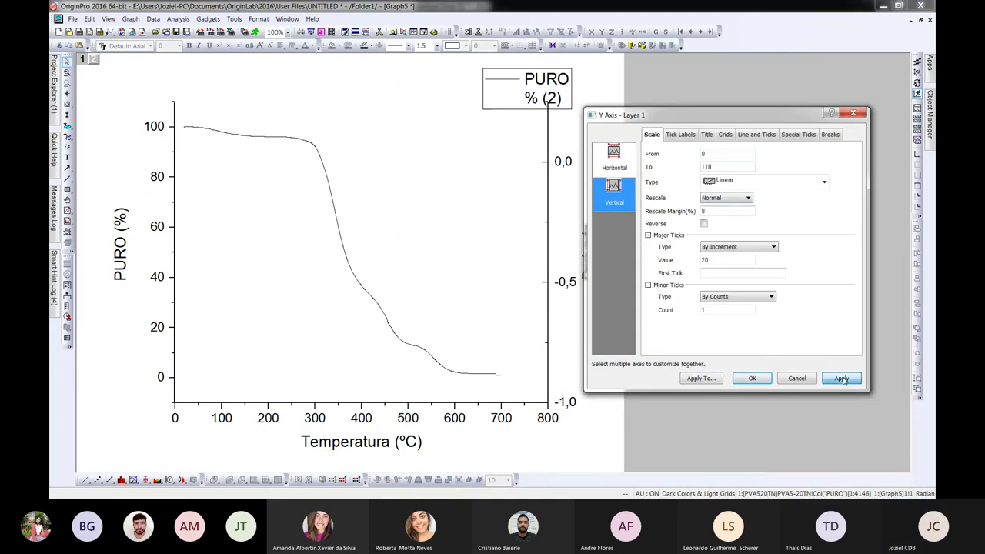
{"action": "left_click", "coordinate": [842, 379]}
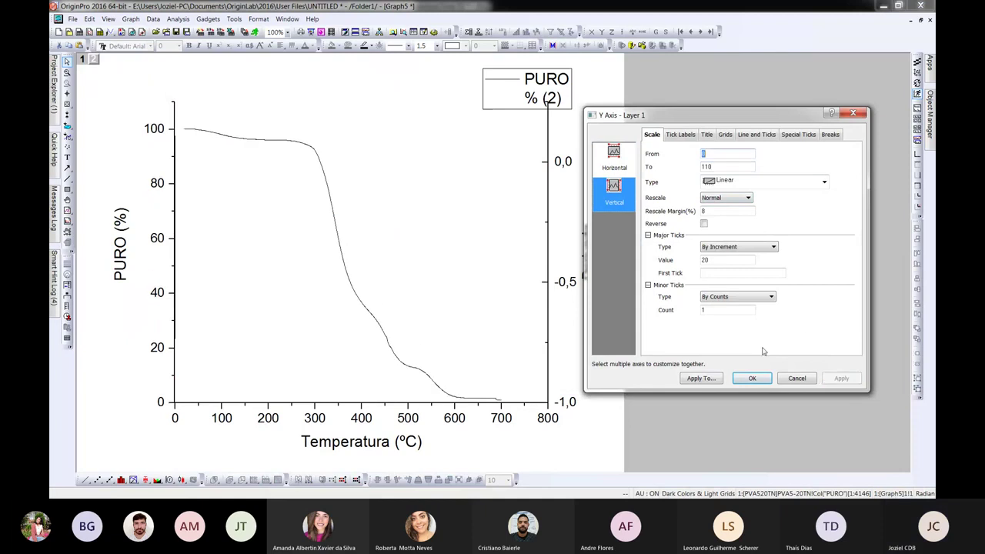
{"action": "left_click", "coordinate": [760, 375]}
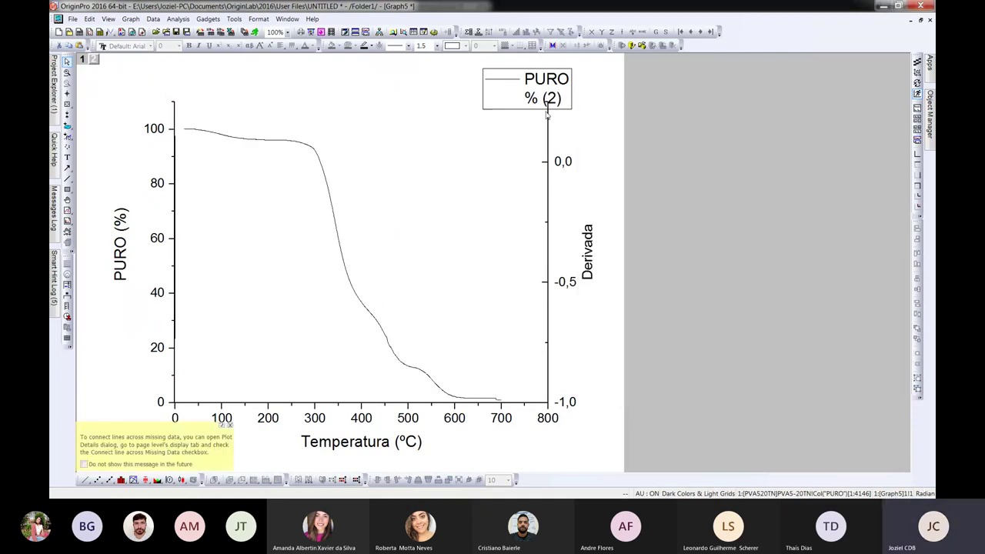
Step: Move the legend clear of the right Y axis and try assigning Temperatura as X and Derivada as Y in Plot Setup
{"action": "left_click", "coordinate": [544, 106]}
{"action": "left_click_drag", "start_coordinate": [526, 97], "coordinate": [459, 100]}
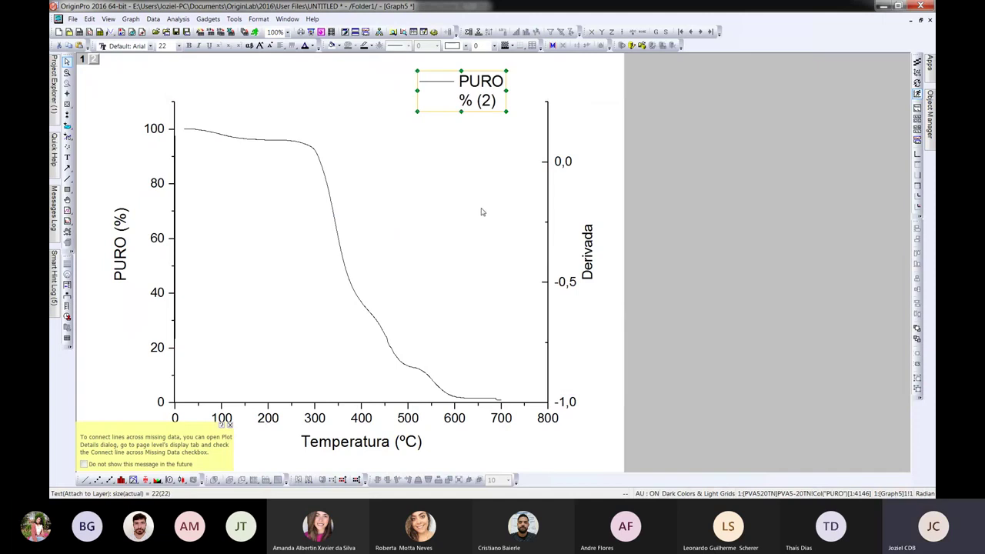
{"action": "right_click", "coordinate": [481, 212]}
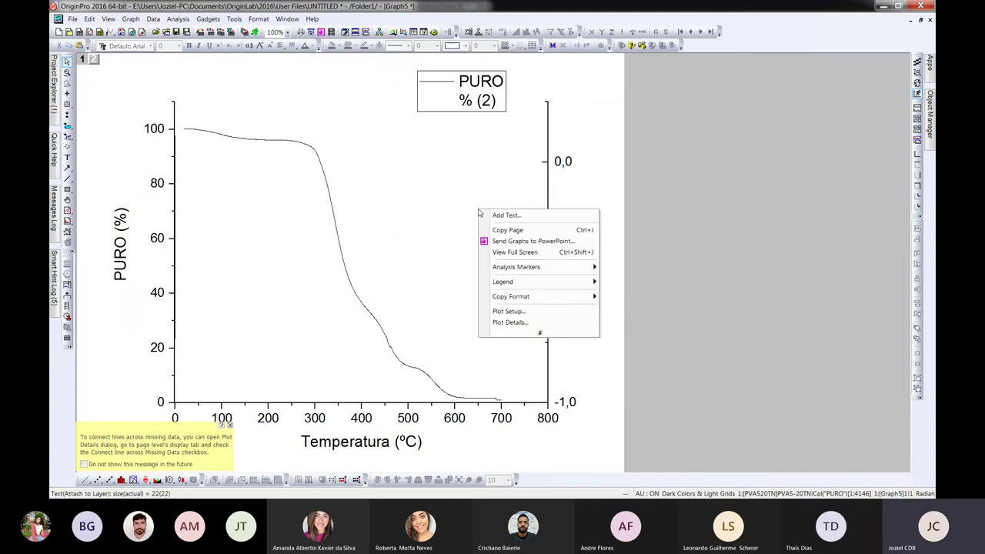
{"action": "left_click", "coordinate": [509, 312]}
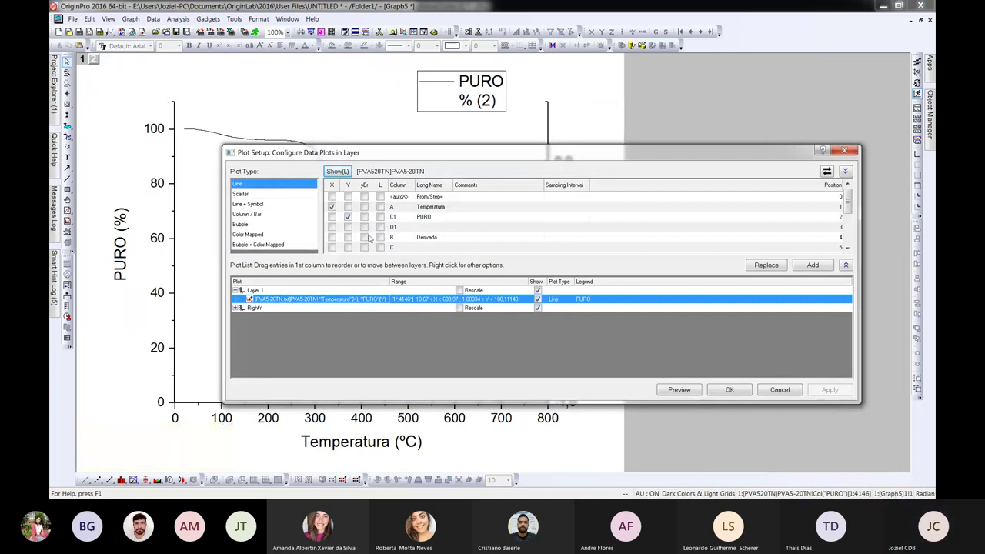
{"action": "left_click", "coordinate": [364, 238]}
{"action": "left_click", "coordinate": [348, 238]}
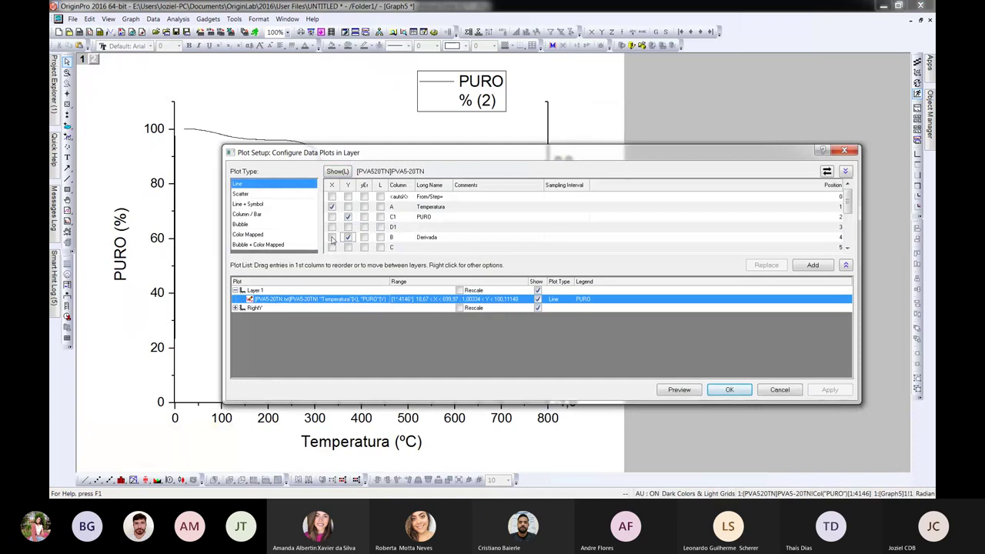
{"action": "left_click", "coordinate": [332, 237]}
{"action": "left_click", "coordinate": [347, 238]}
{"action": "left_click", "coordinate": [332, 206]}
{"action": "left_click", "coordinate": [237, 307]}
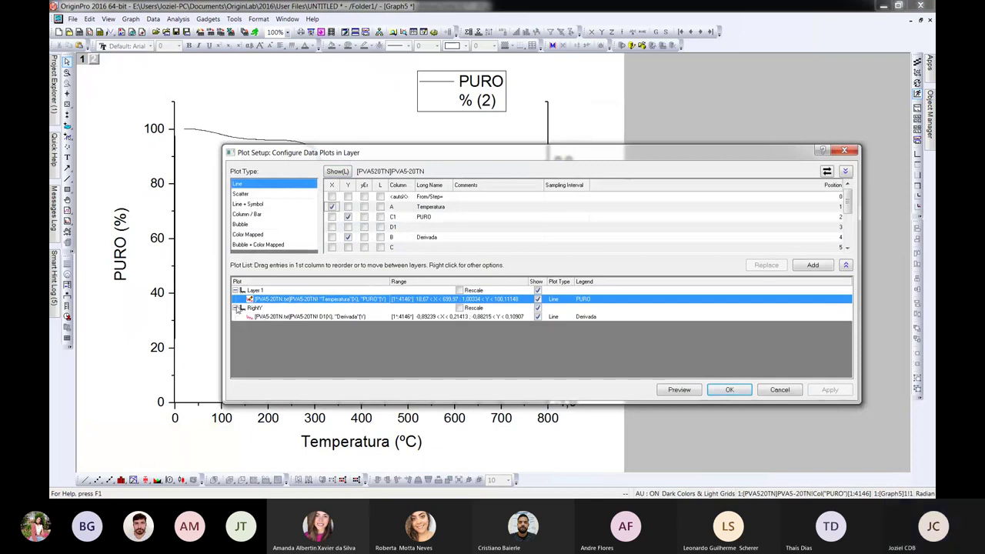
Step: Enable rescaling for the RightY layer holding the Derivada plot, apply the change and close Plot Setup
{"action": "left_click", "coordinate": [285, 319]}
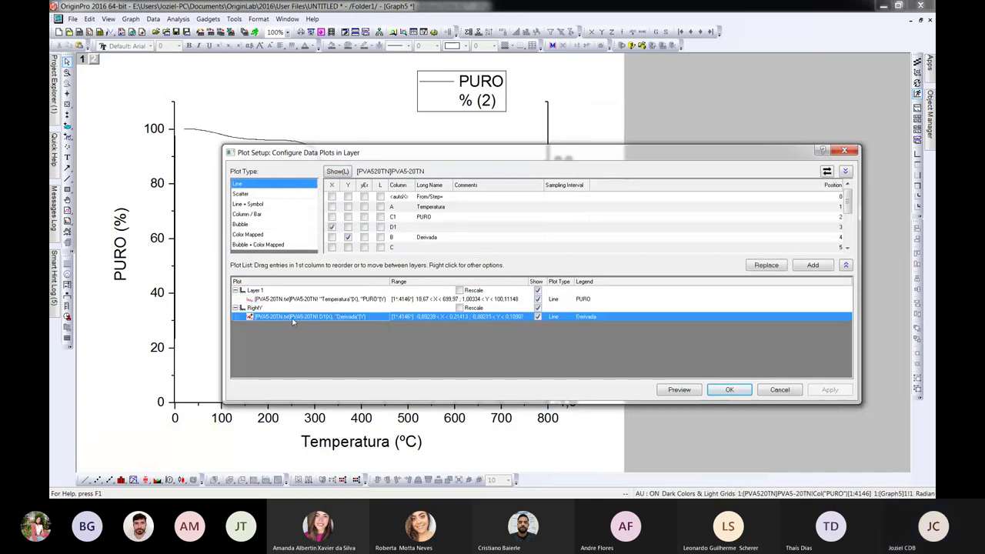
{"action": "left_click", "coordinate": [471, 310]}
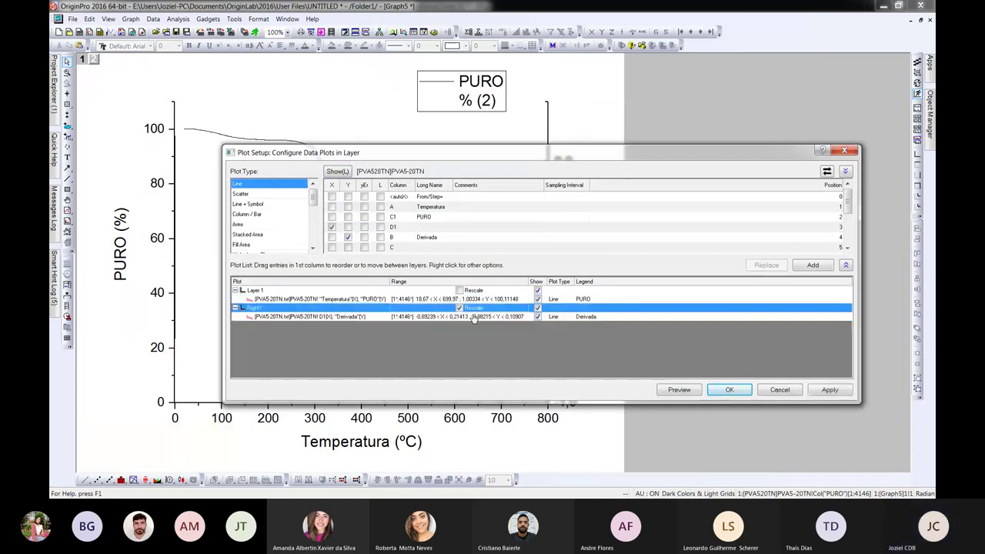
{"action": "left_click", "coordinate": [830, 390]}
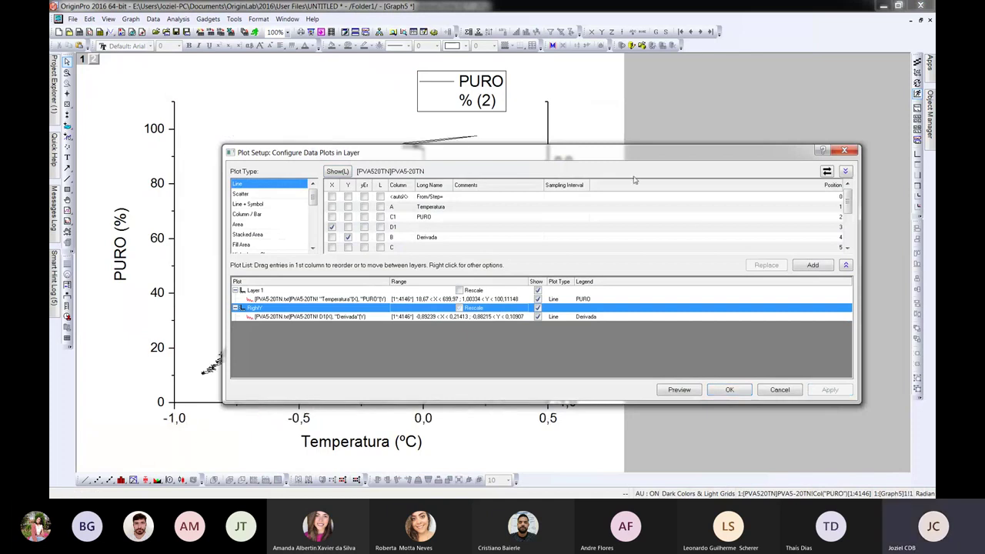
{"action": "left_click_drag", "start_coordinate": [592, 159], "coordinate": [583, 135]}
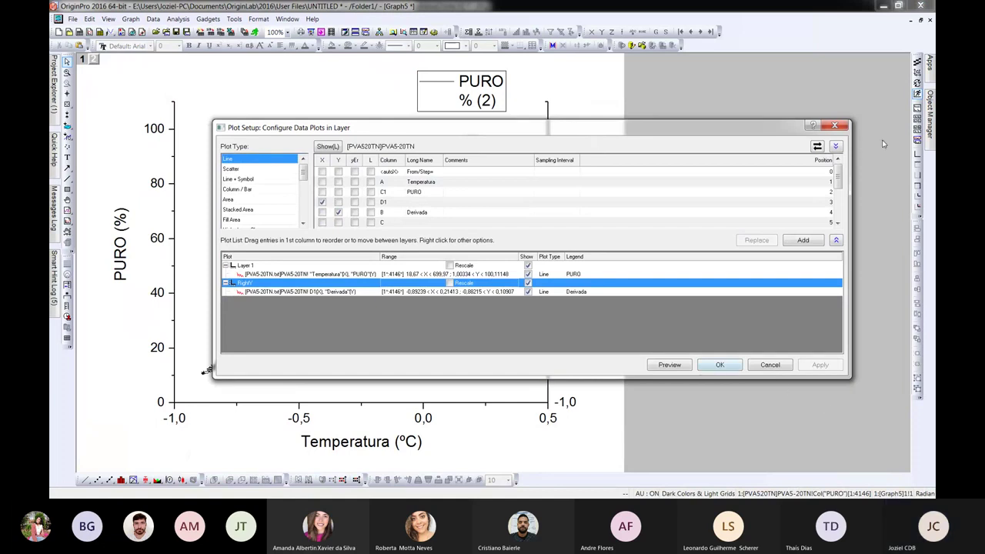
{"action": "left_click", "coordinate": [834, 125]}
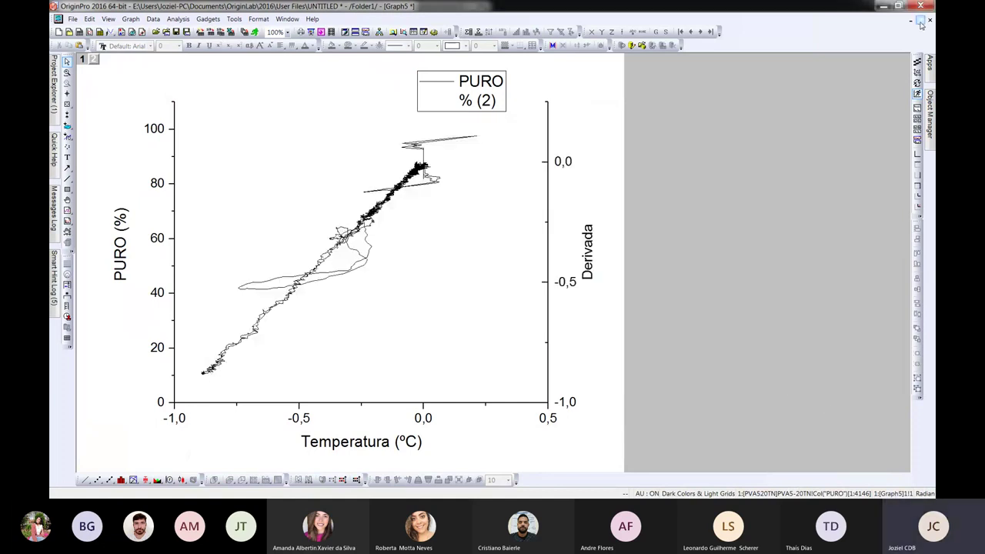
Step: Restore the Graph5 window to its smaller size and delete that graph
{"action": "left_click", "coordinate": [922, 23]}
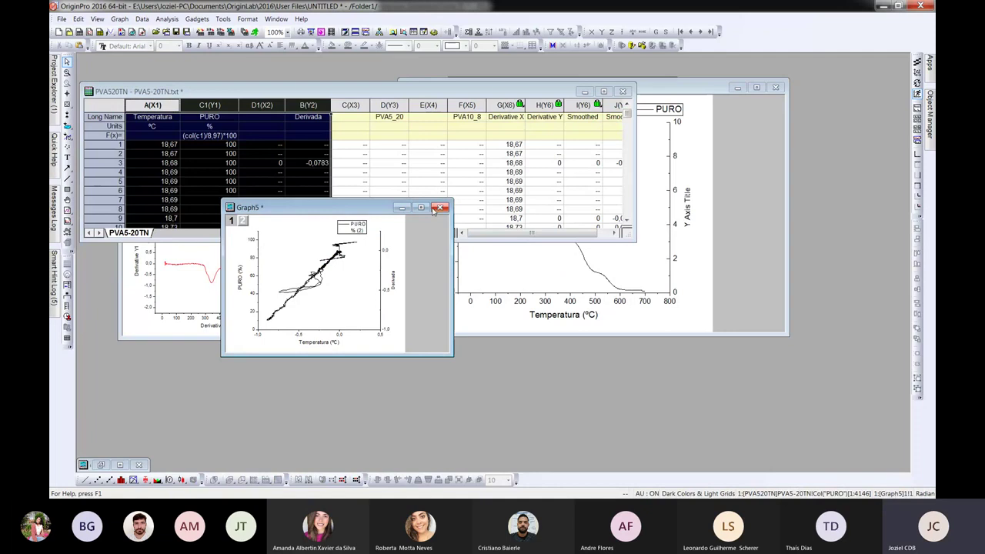
{"action": "left_click", "coordinate": [438, 208]}
{"action": "left_click", "coordinate": [426, 276]}
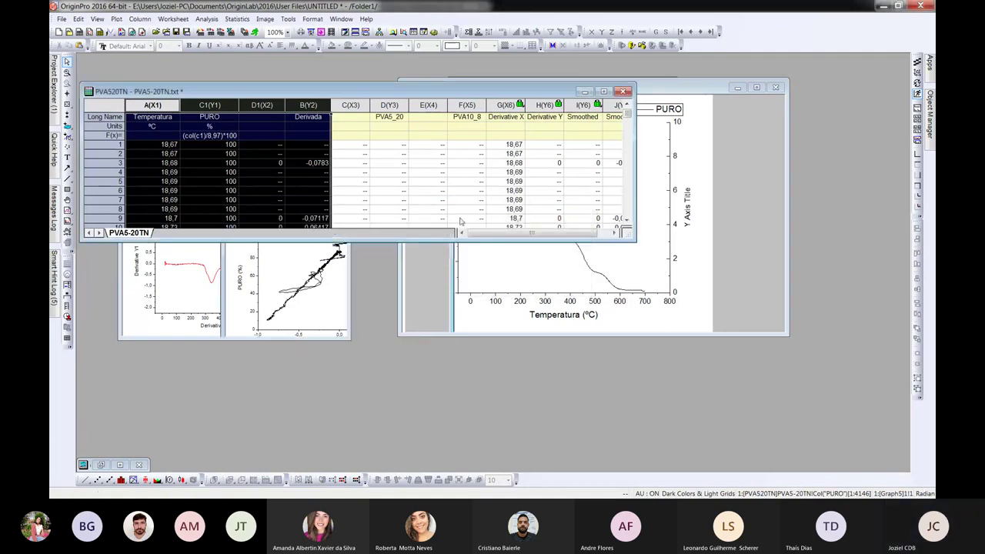
Step: Maximize the PVA5-20TN worksheet and delete columns C through J, leaving only Temperatura, PURO, D1 and Derivada
{"action": "left_click", "coordinate": [604, 91]}
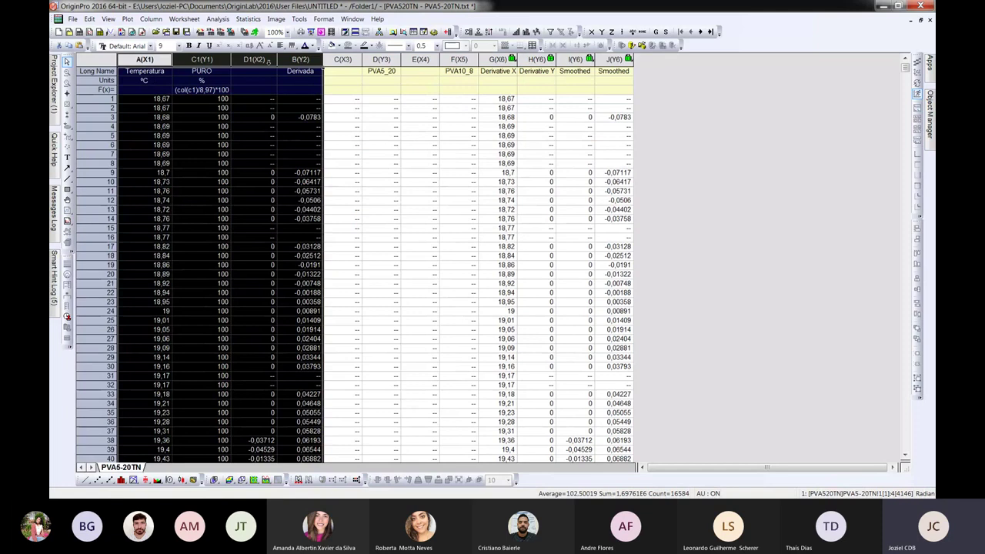
{"action": "left_click_drag", "start_coordinate": [327, 60], "coordinate": [612, 72]}
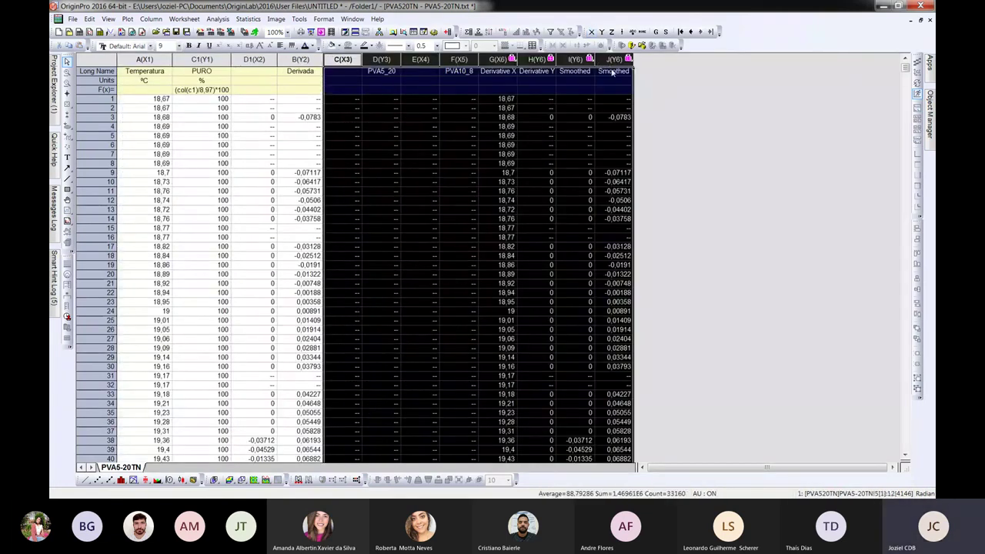
{"action": "right_click", "coordinate": [613, 60]}
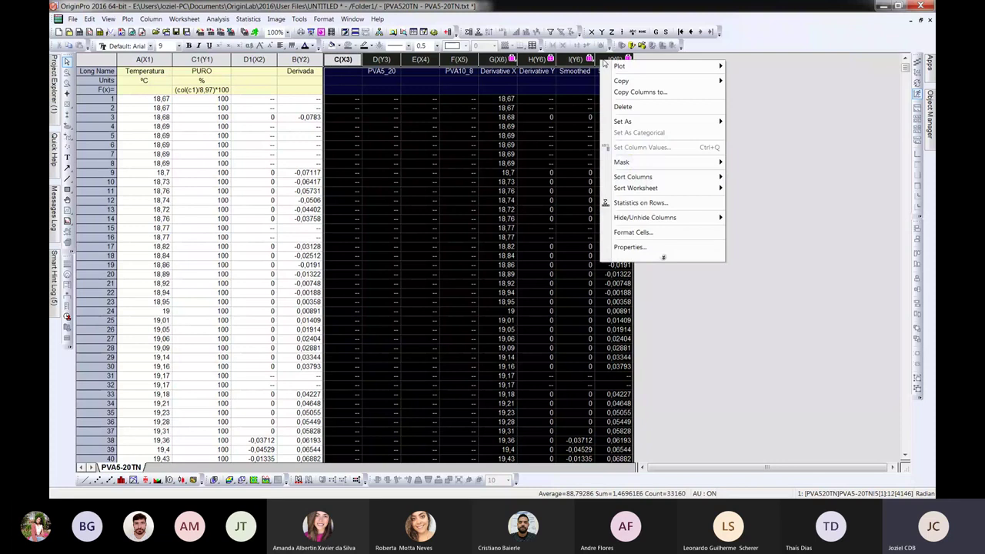
{"action": "left_click", "coordinate": [631, 108]}
{"action": "left_click", "coordinate": [473, 305]}
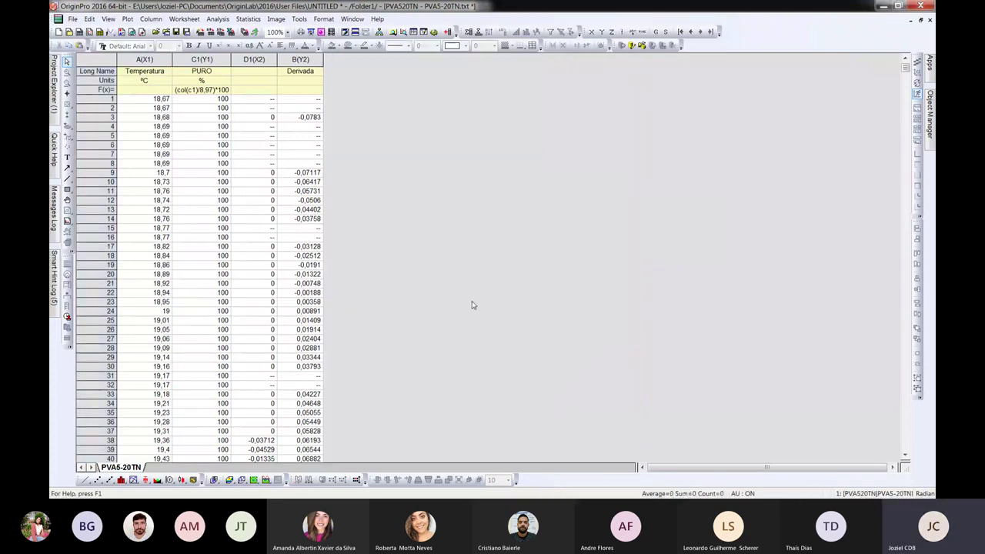
Step: Clear the data in columns A, C1, D1 and B together with their long names, units and column formula
{"action": "left_click_drag", "start_coordinate": [139, 59], "coordinate": [287, 70]}
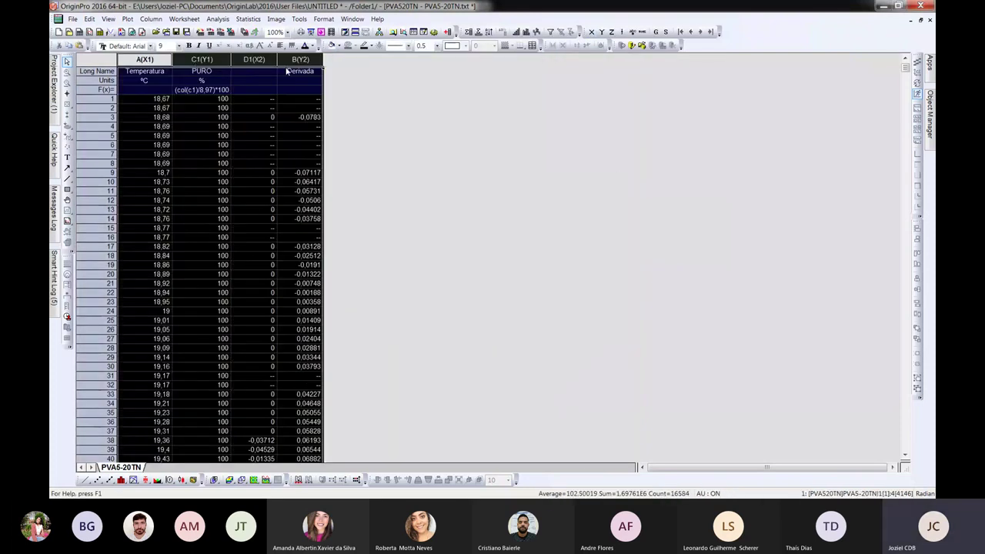
{"action": "key", "text": "Delete"}
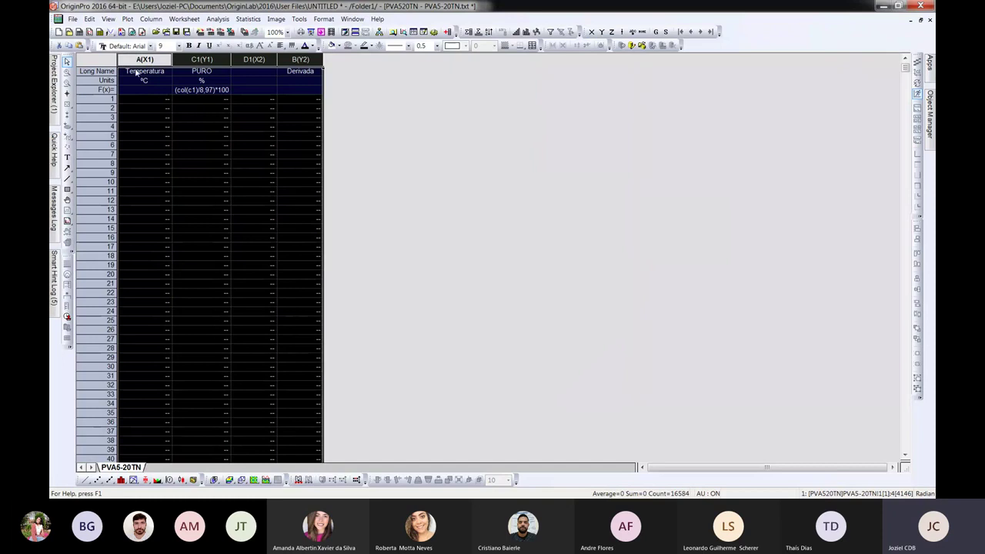
{"action": "left_click_drag", "start_coordinate": [144, 71], "coordinate": [226, 90]}
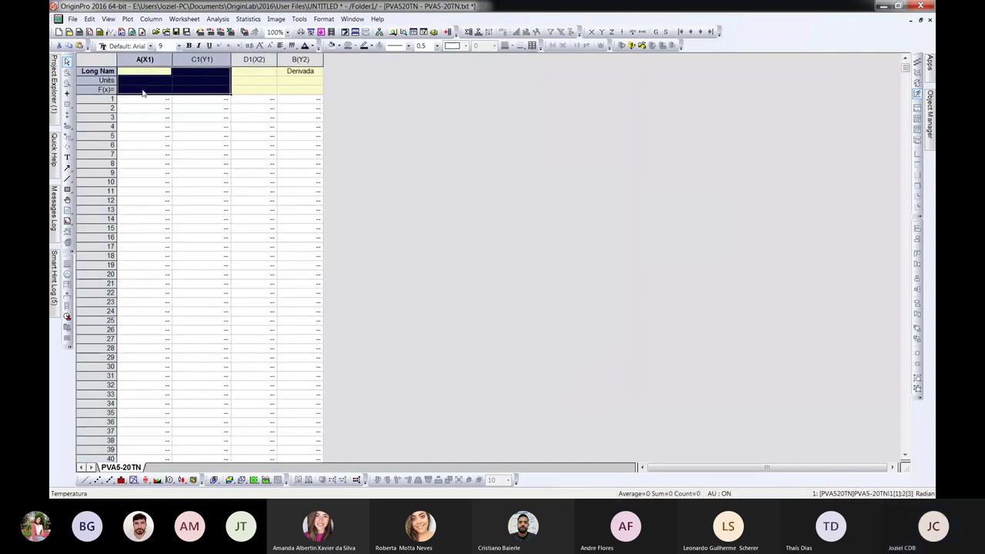
{"action": "key", "text": "Delete"}
{"action": "left_click", "coordinate": [281, 72]}
{"action": "key", "text": "Delete"}
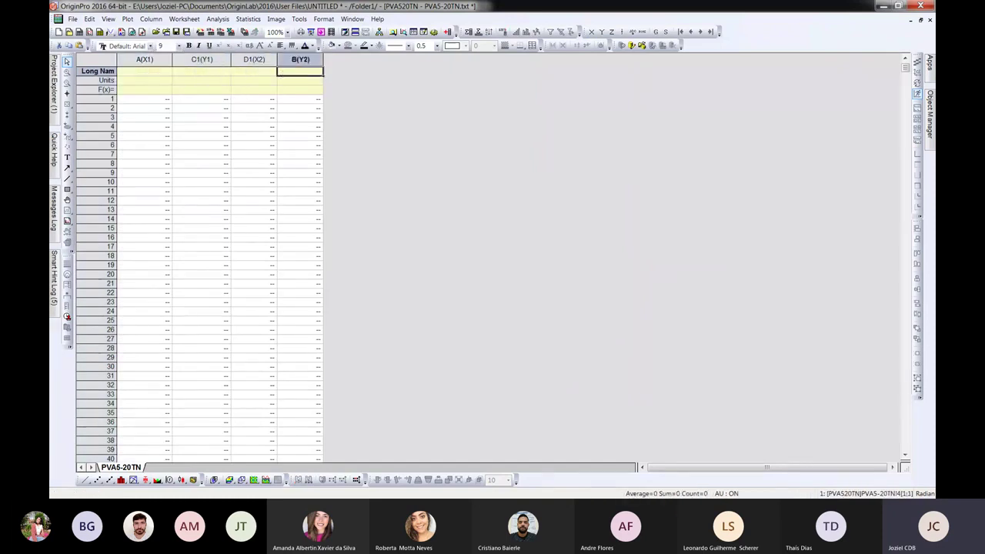
Step: Switch to the Minicurso Origin workbook in Excel and show the PU sheet
{"action": "left_click", "coordinate": [73, 19]}
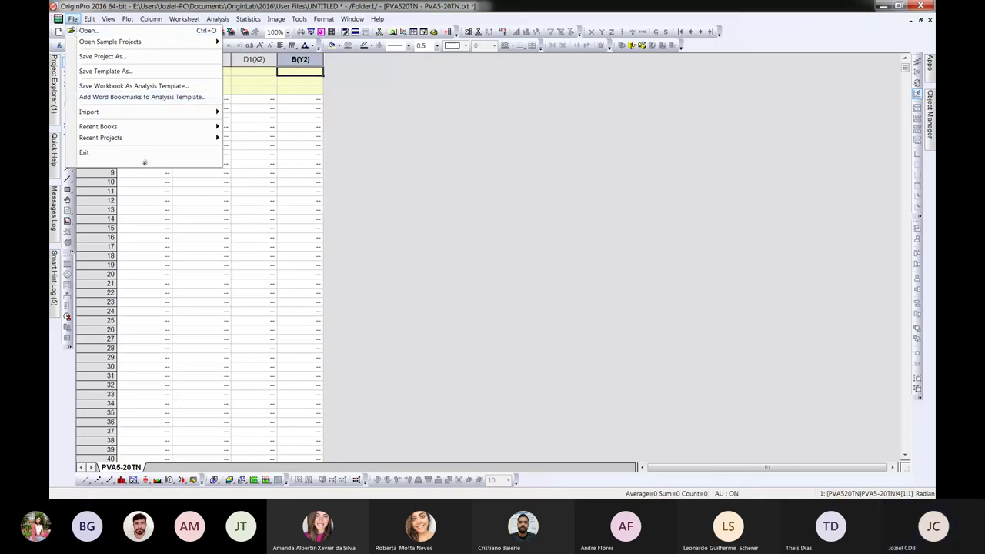
{"action": "key", "text": "Escape"}
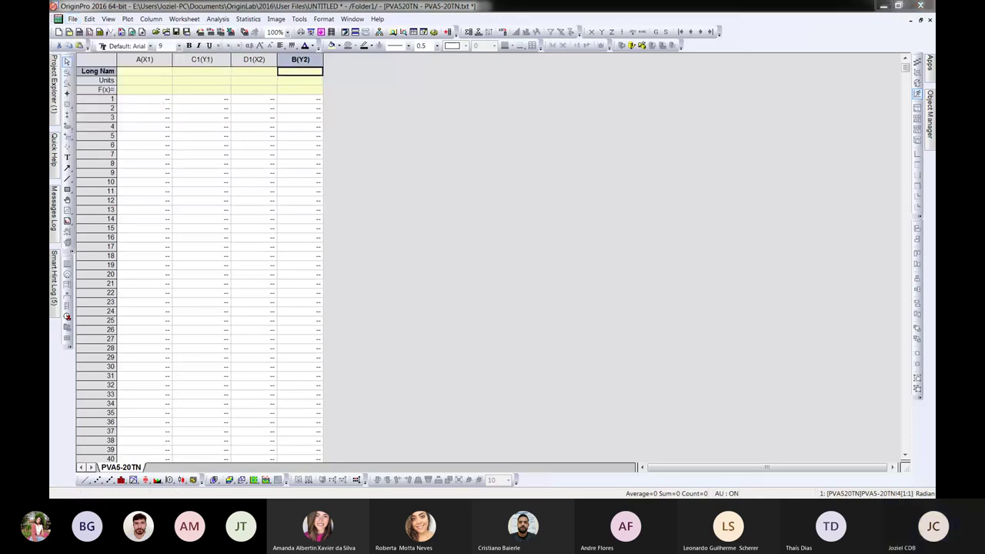
{"action": "key", "text": "alt+Tab"}
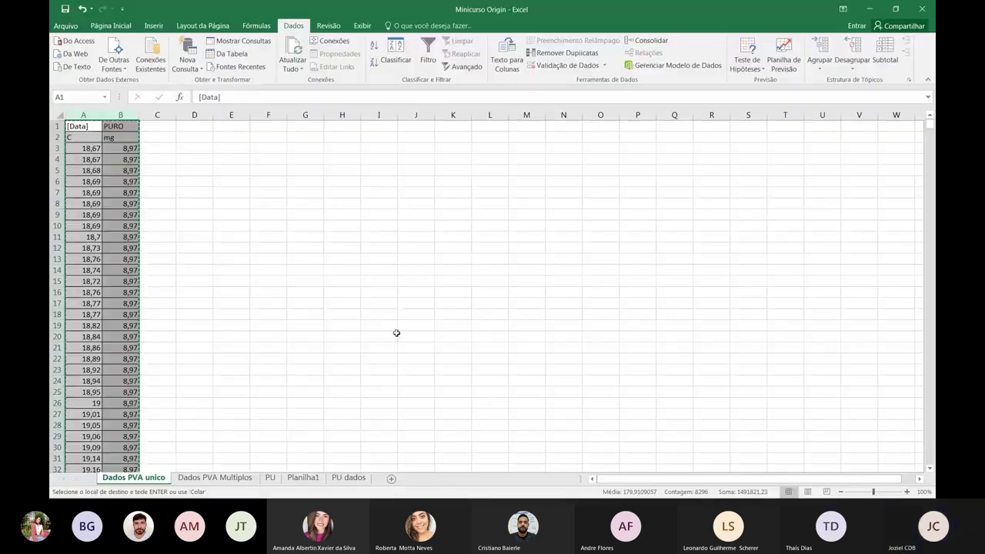
{"action": "left_click", "coordinate": [274, 478]}
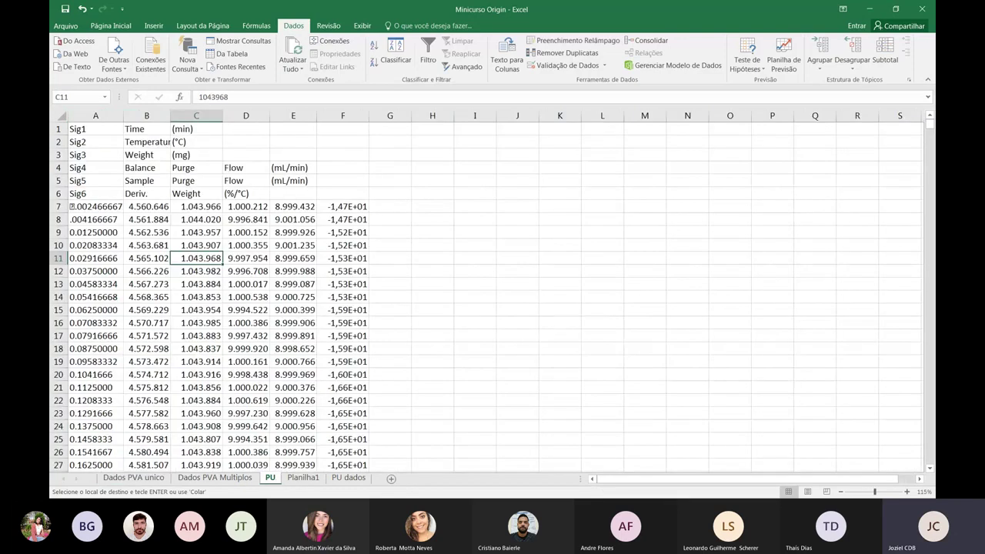
Step: Switch to the 049-20 C (1) text file in Notepad, examine its signal list and raw TGA data beside the PU sheet, and close it
{"action": "key", "text": "alt+Tab"}
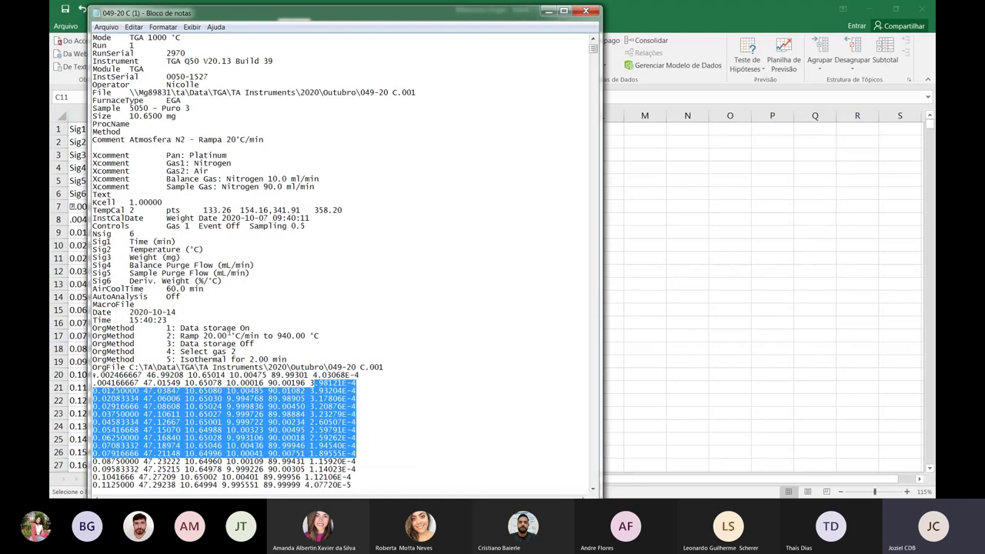
{"action": "scroll", "coordinate": [229, 334], "scroll_direction": "down", "scroll_amount": 1}
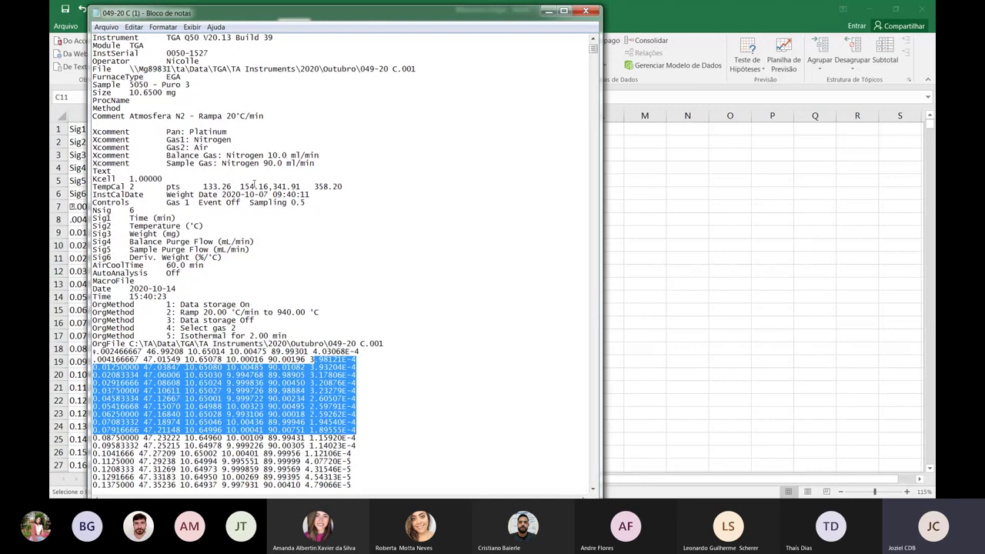
{"action": "left_click_drag", "start_coordinate": [258, 13], "coordinate": [563, 43]}
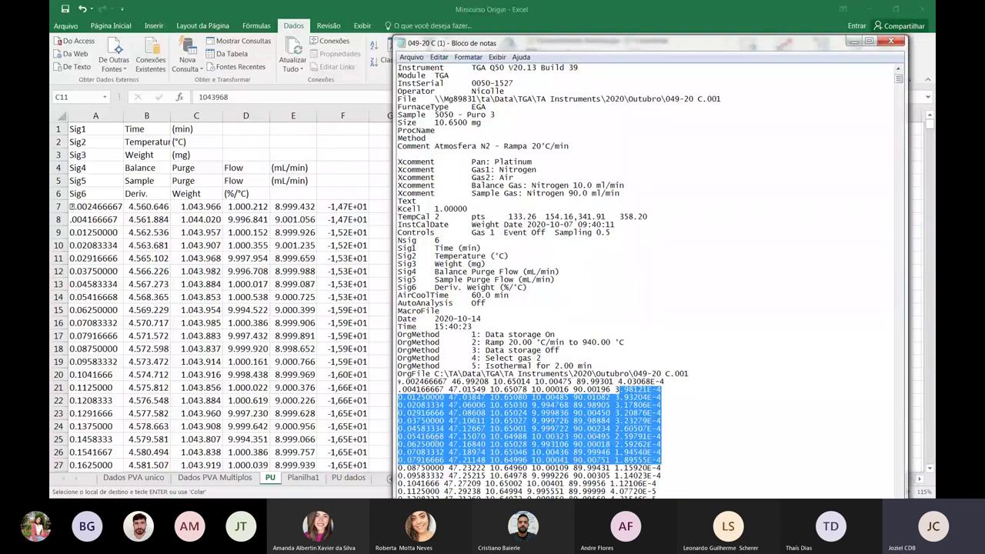
{"action": "left_click", "coordinate": [891, 41]}
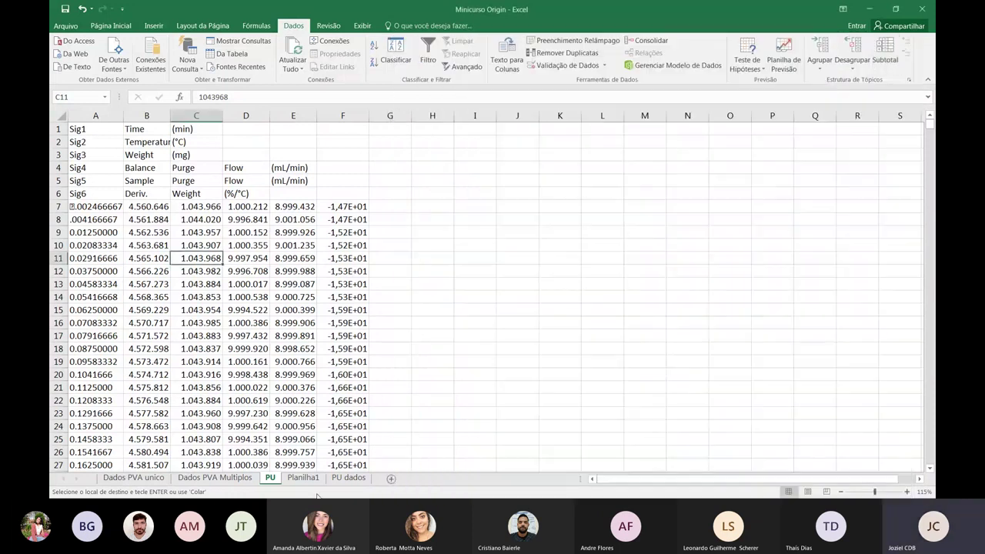
Step: Go to the PU dados sheet and clear the contents of the Time column
{"action": "left_click", "coordinate": [310, 479]}
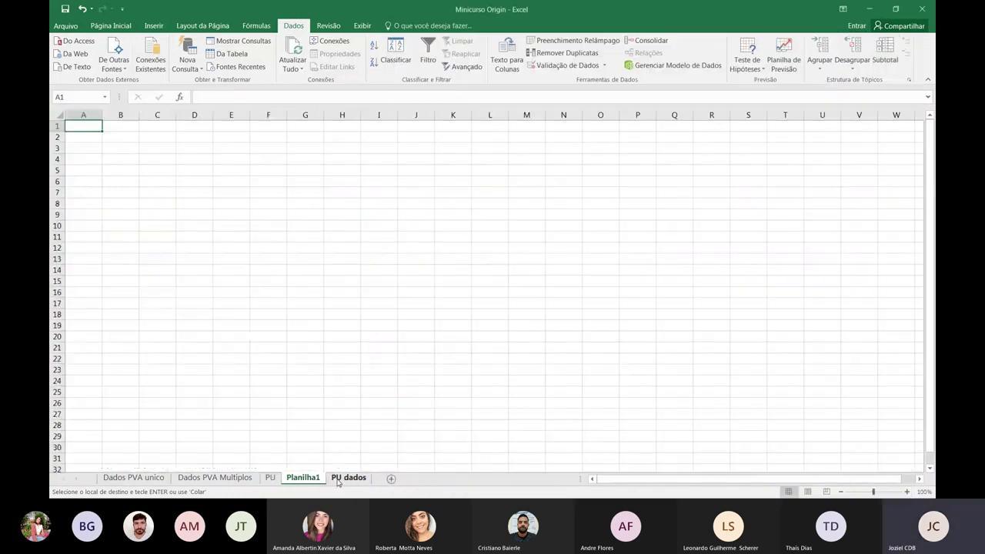
{"action": "left_click", "coordinate": [348, 478]}
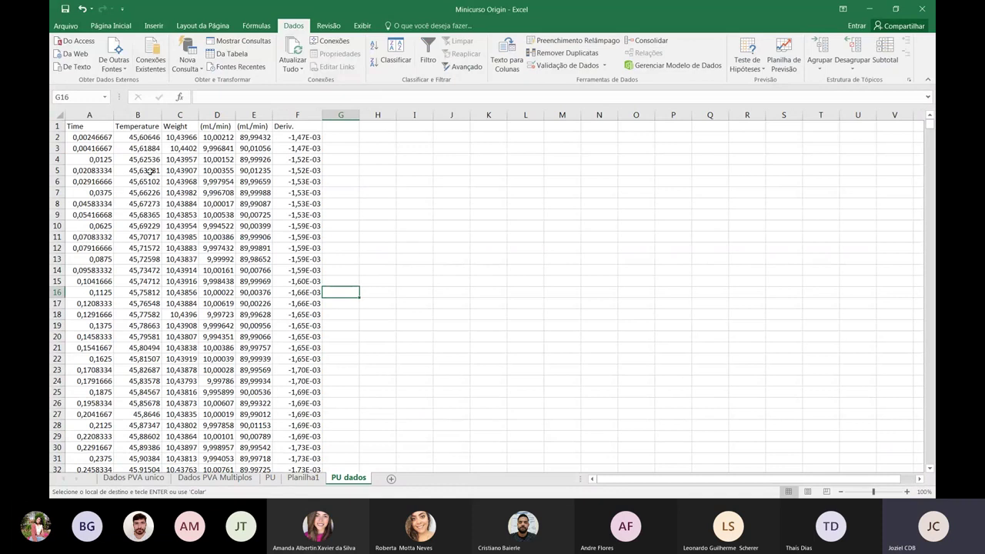
{"action": "left_click", "coordinate": [89, 114]}
{"action": "key", "text": "Delete"}
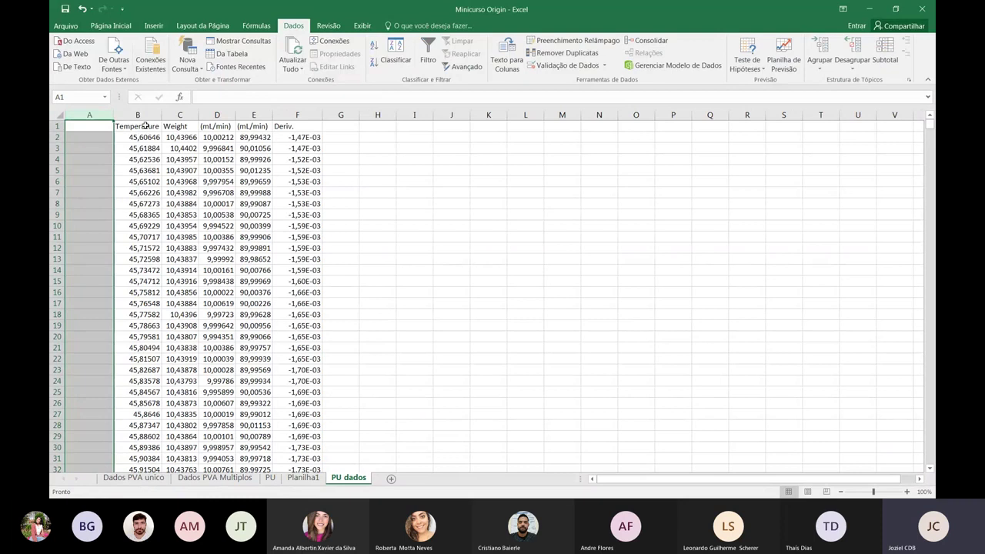
Step: Remove the two (mL/min) columns from the sheet and copy the Temperature, Weight and Deriv. columns
{"action": "left_click_drag", "start_coordinate": [208, 115], "coordinate": [254, 116]}
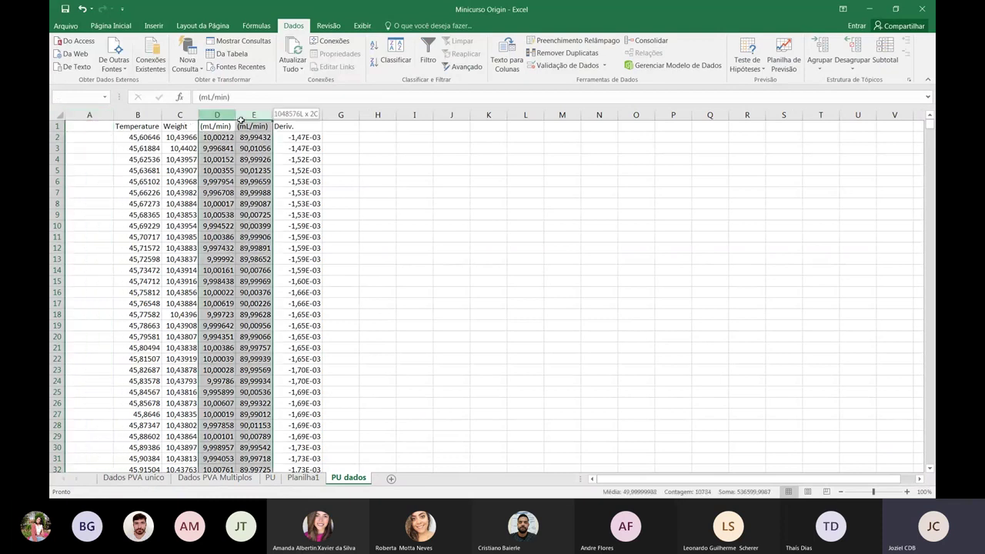
{"action": "key", "text": "Delete"}
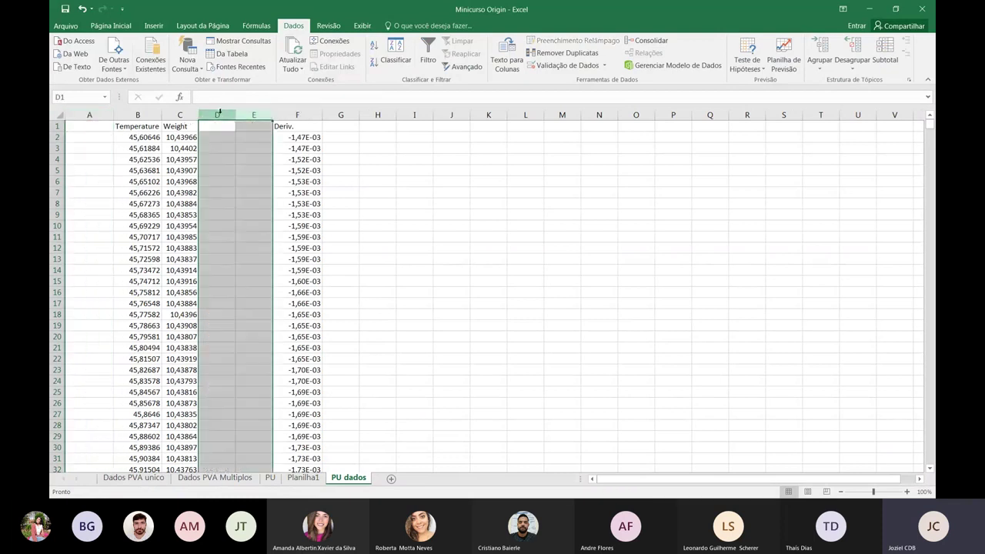
{"action": "key", "text": "ctrl+minus"}
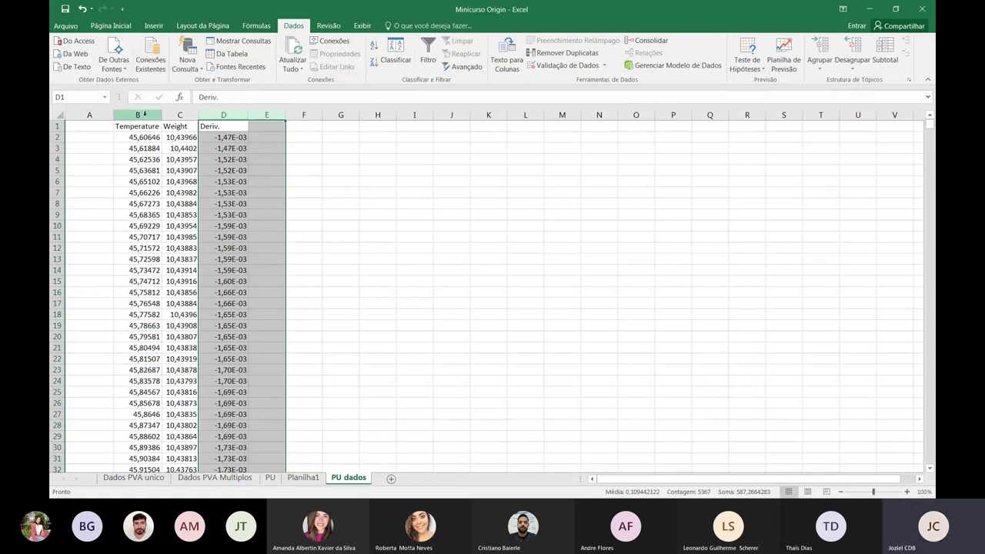
{"action": "left_click_drag", "start_coordinate": [144, 114], "coordinate": [223, 115]}
{"action": "key", "text": "ctrl+c"}
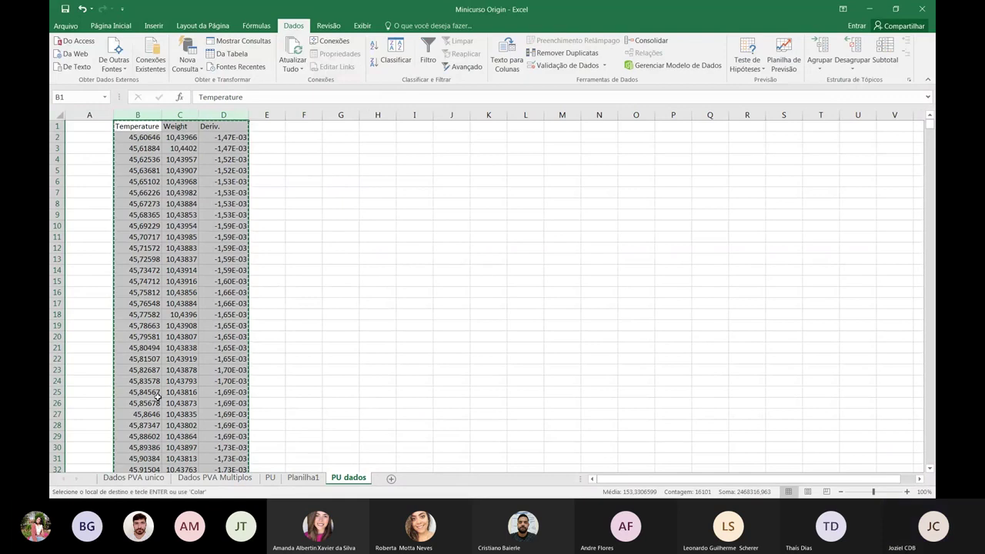
Step: Switch to OriginPro and paste the copied Temperature, Weight and Deriv. columns into the worksheet from row 1 of column A
{"action": "left_click", "coordinate": [857, 9]}
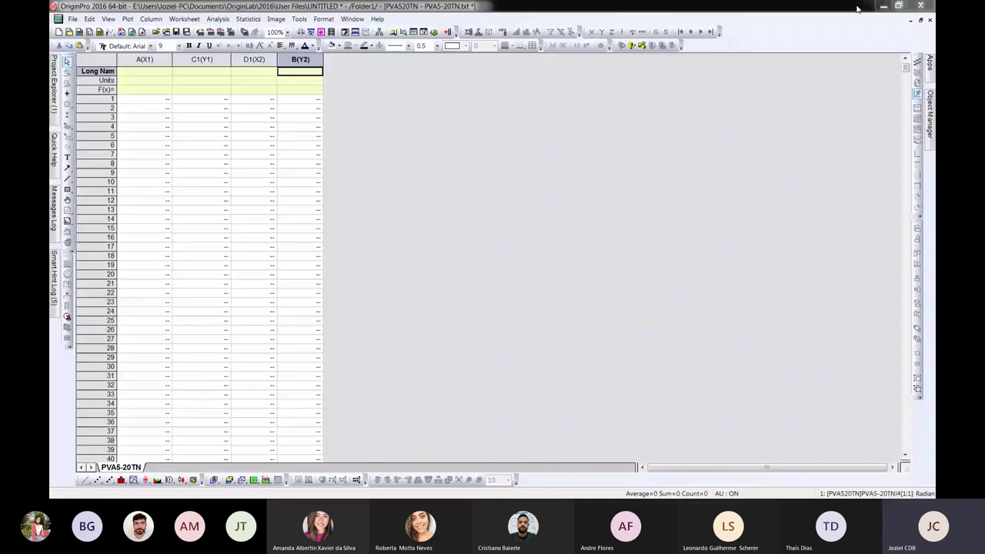
{"action": "left_click", "coordinate": [143, 100]}
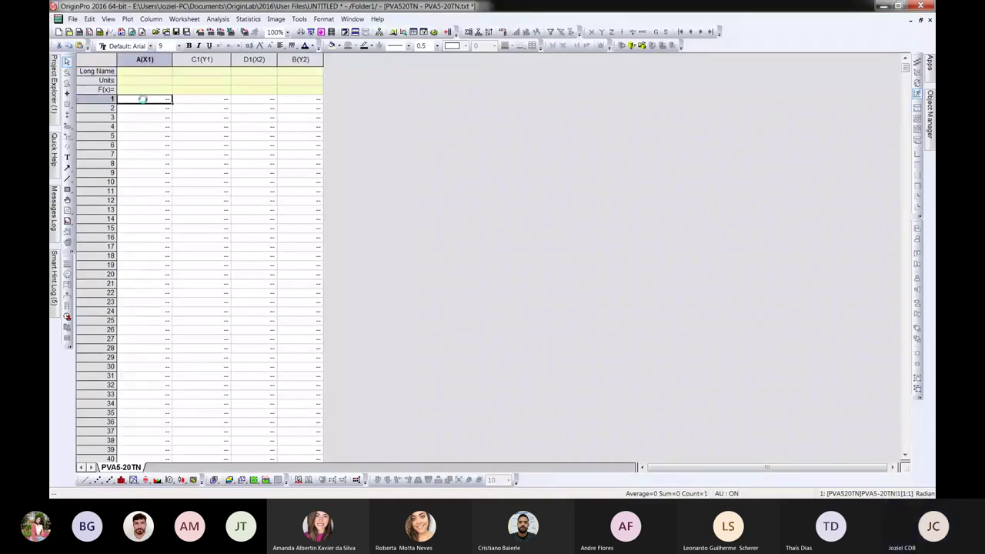
{"action": "key", "text": "ctrl+v"}
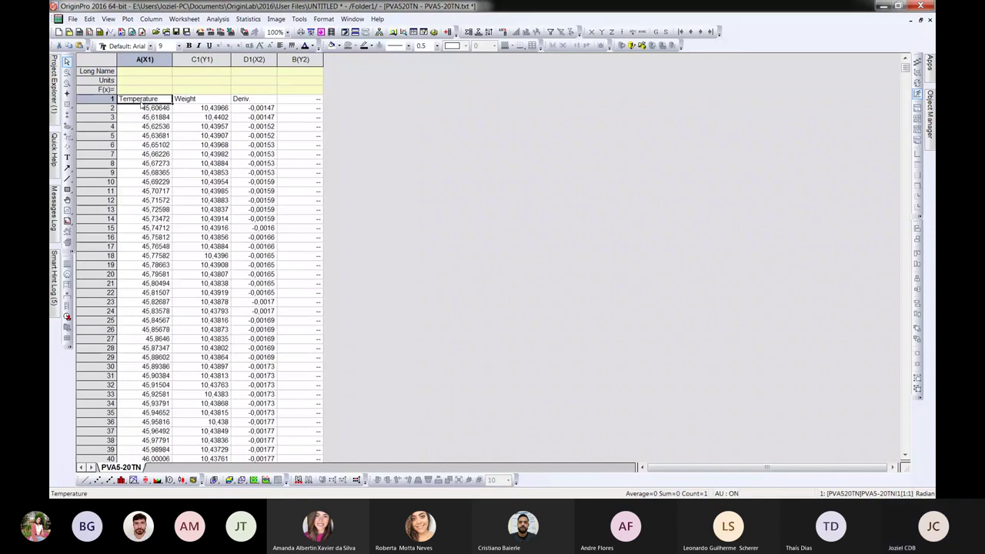
Step: Move the Temperature, Weight and Deriv. headings from row 1 to the Long Name row and delete the emptied first row
{"action": "left_click_drag", "start_coordinate": [141, 100], "coordinate": [254, 100]}
{"action": "key", "text": "Delete"}
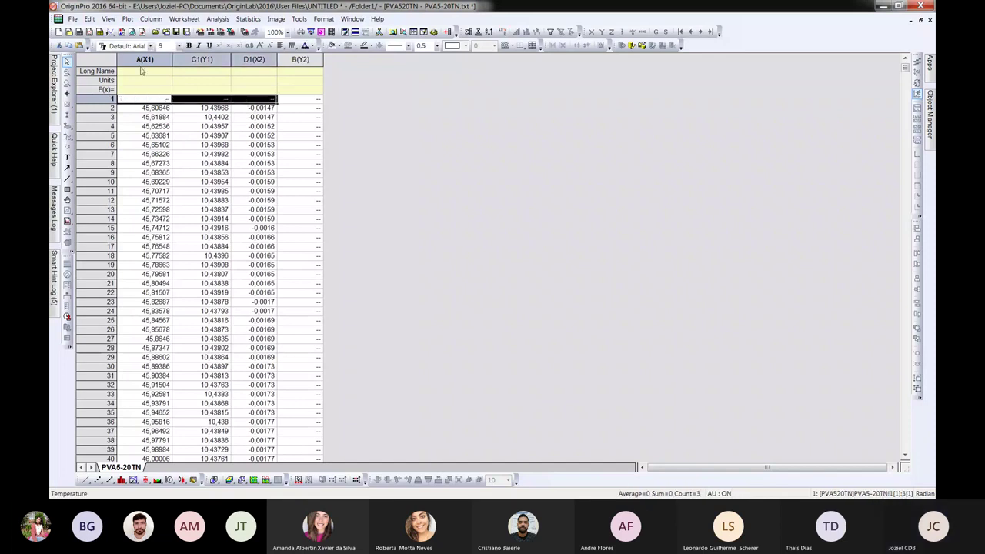
{"action": "left_click", "coordinate": [129, 74]}
{"action": "key", "text": "ctrl+v"}
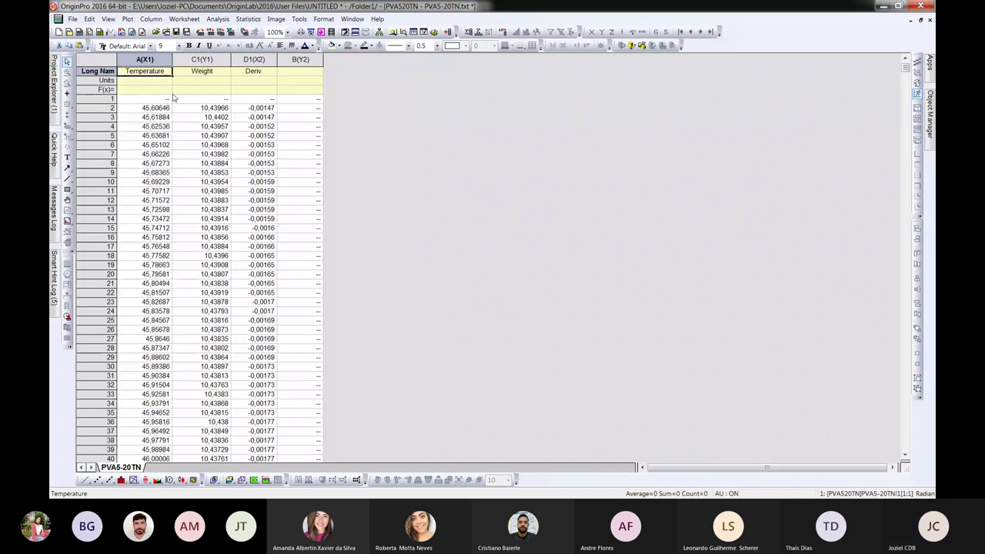
{"action": "left_click", "coordinate": [107, 99]}
{"action": "right_click", "coordinate": [112, 99]}
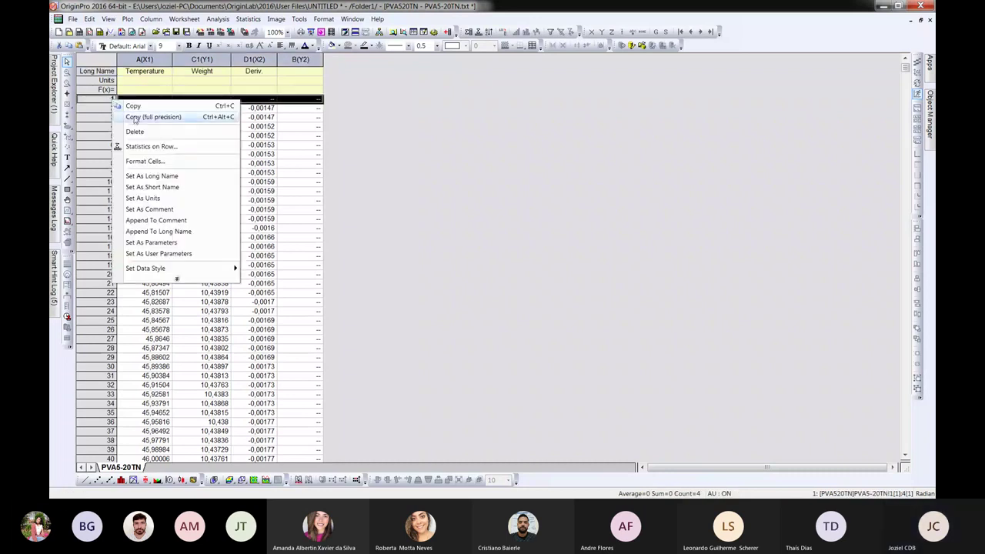
{"action": "left_click", "coordinate": [135, 131]}
Step: Convert the Weight column to percent by setting its column values with the formula (Col(C1)/10,43966)*100
{"action": "left_click", "coordinate": [205, 100]}
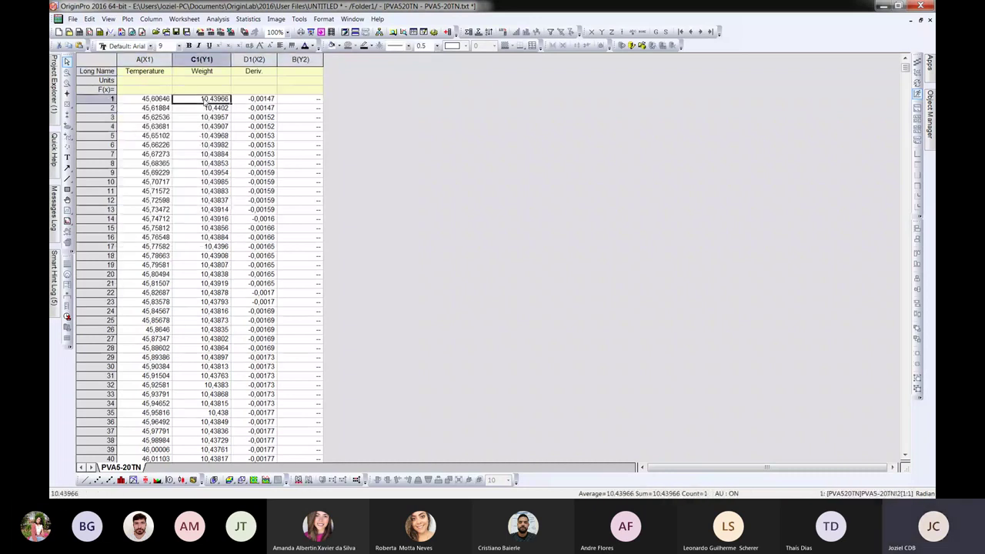
{"action": "left_click", "coordinate": [204, 62]}
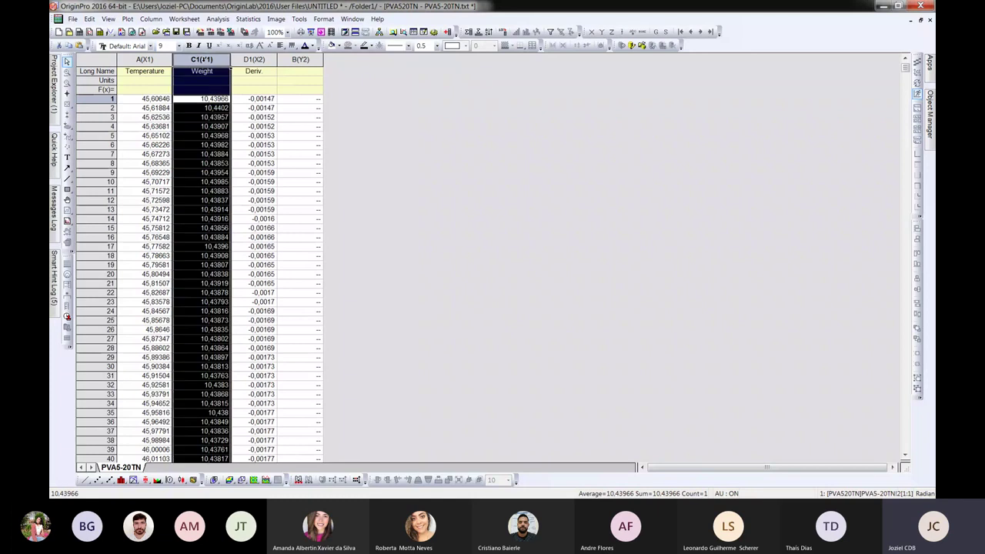
{"action": "right_click", "coordinate": [217, 62]}
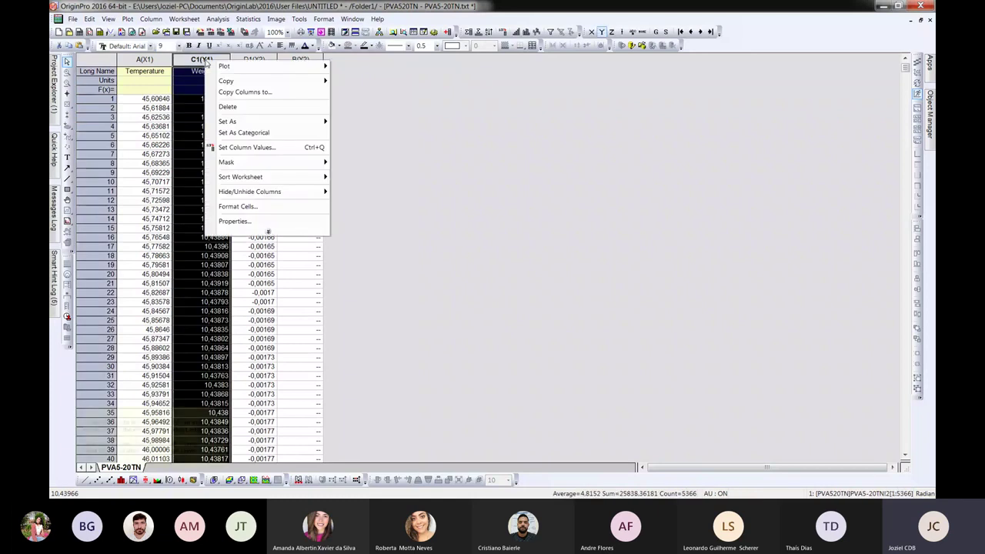
{"action": "left_click", "coordinate": [235, 148]}
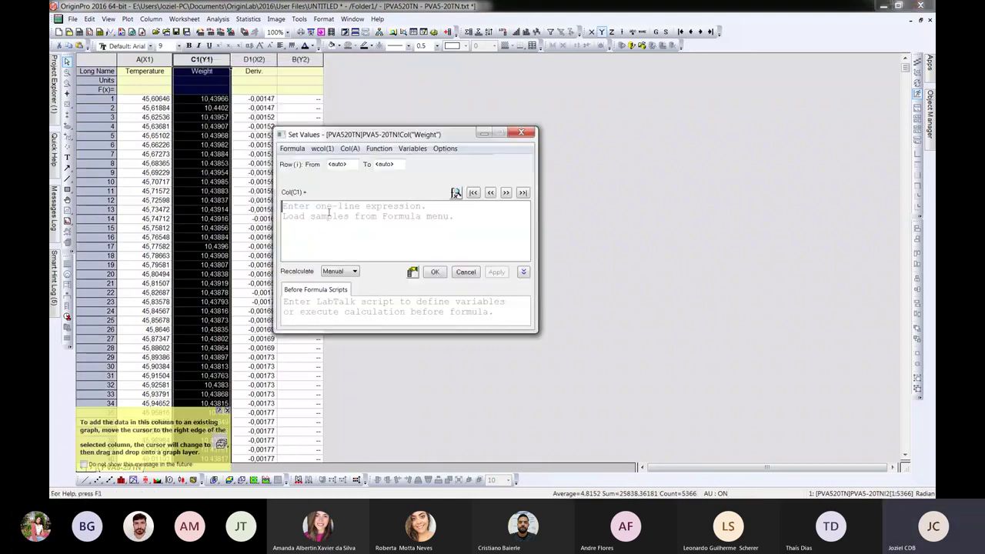
{"action": "type", "text": "Col"}
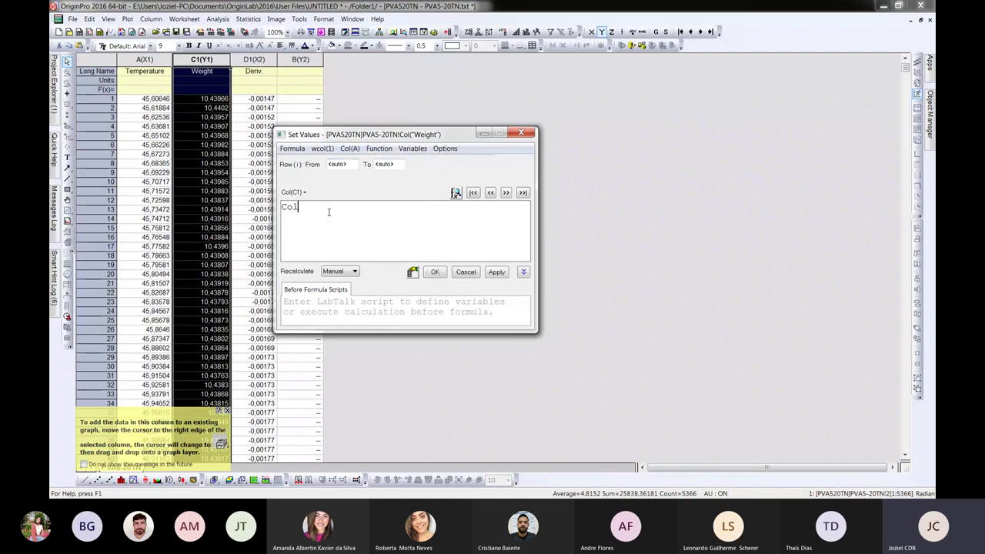
{"action": "type", "text": "(C1)"}
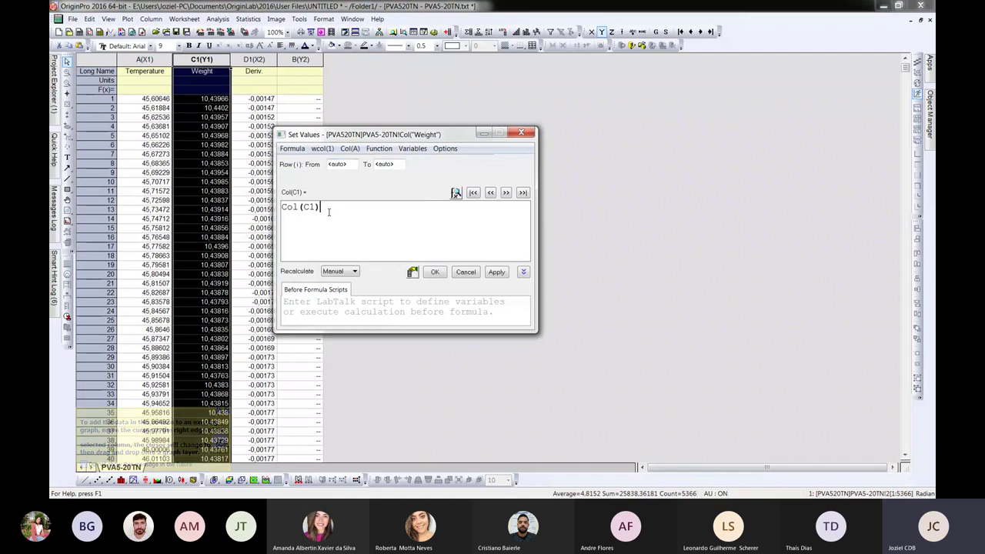
{"action": "type", "text": " /"}
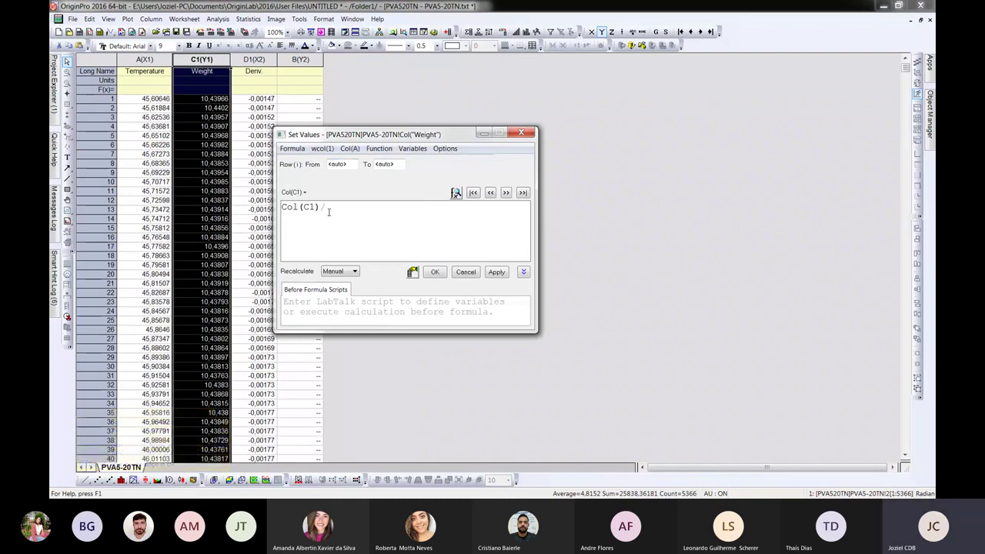
{"action": "type", "text": "10,43966)*100"}
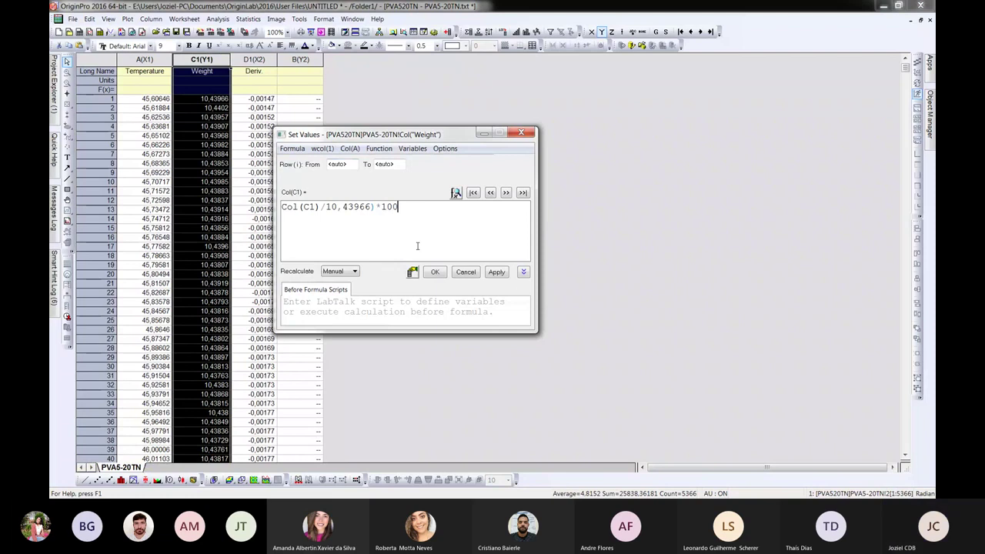
{"action": "key", "text": "Home"}
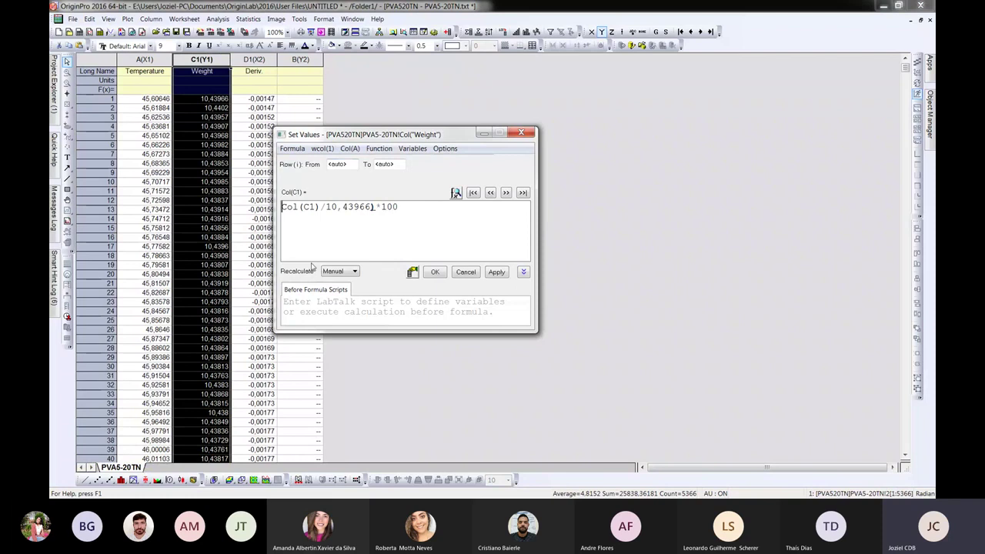
{"action": "type", "text": "("}
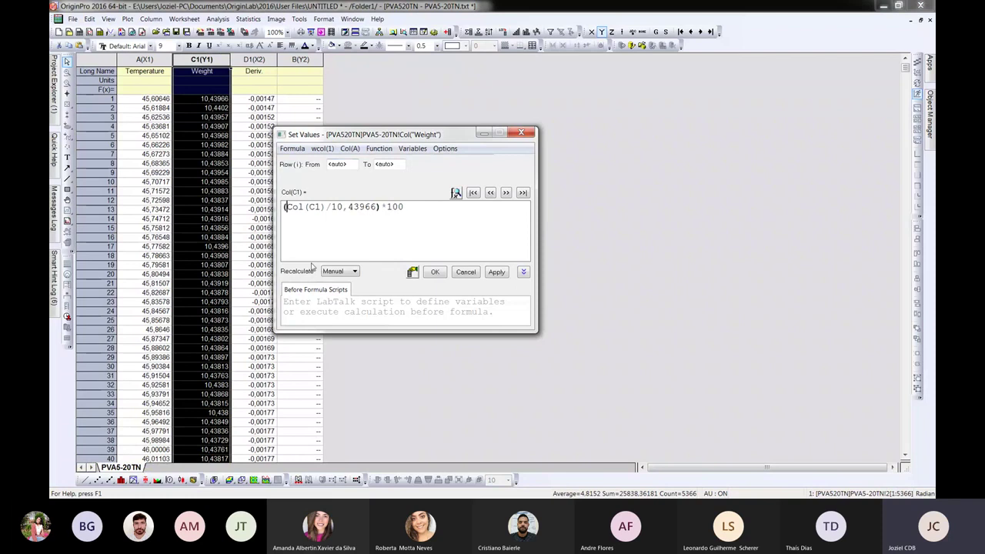
{"action": "left_click", "coordinate": [437, 273]}
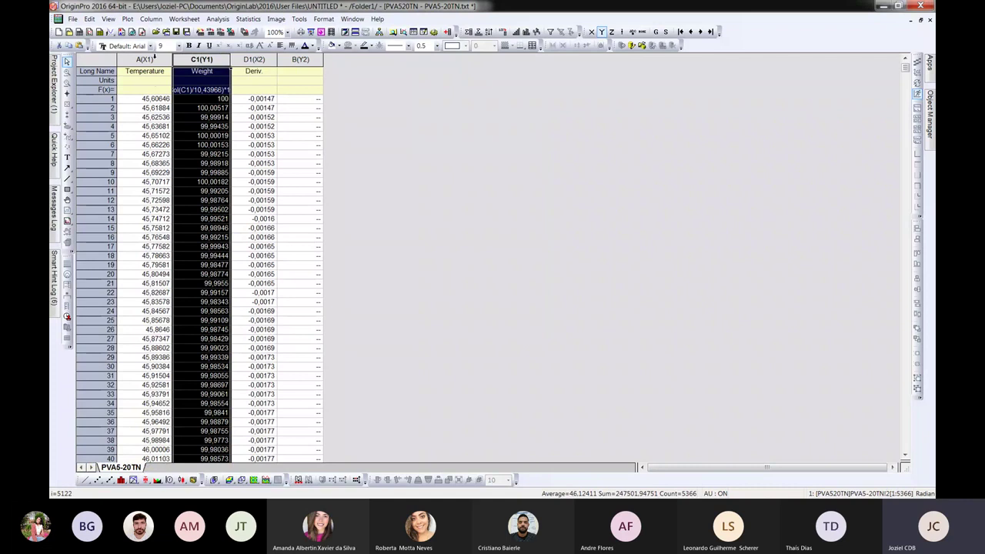
Step: Try to create a line plot from the Temperature, Weight and Deriv. columns together
{"action": "left_click_drag", "start_coordinate": [155, 58], "coordinate": [259, 71]}
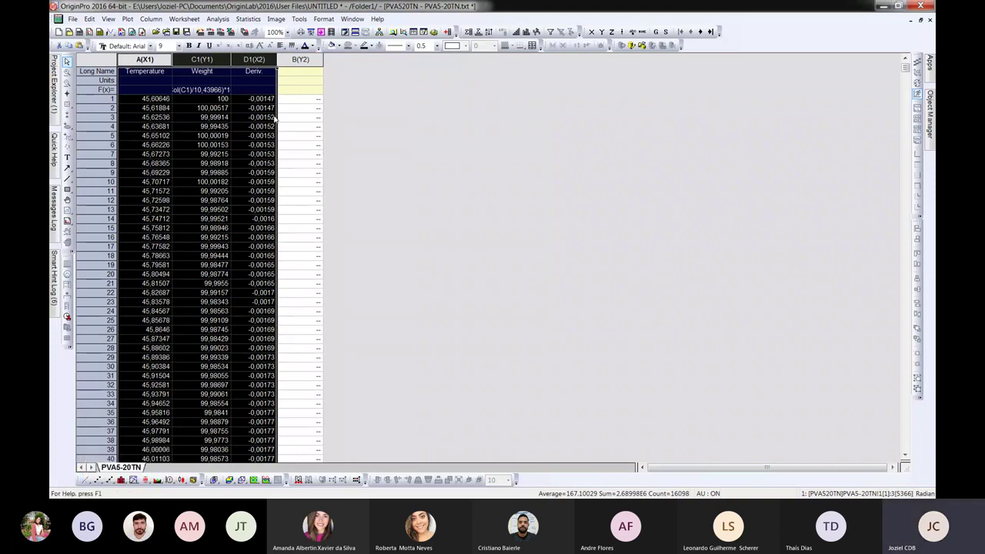
{"action": "left_click", "coordinate": [86, 480]}
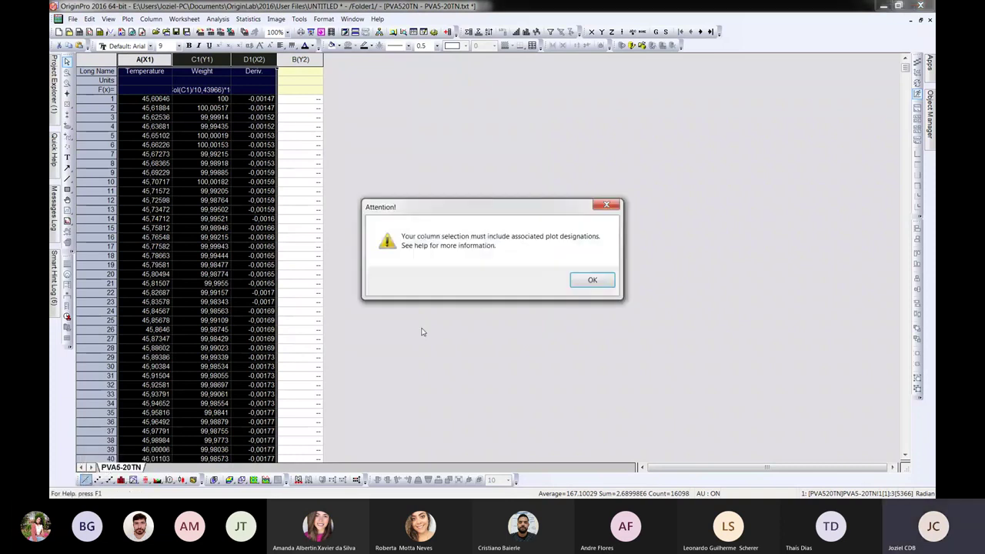
{"action": "left_click", "coordinate": [590, 282]}
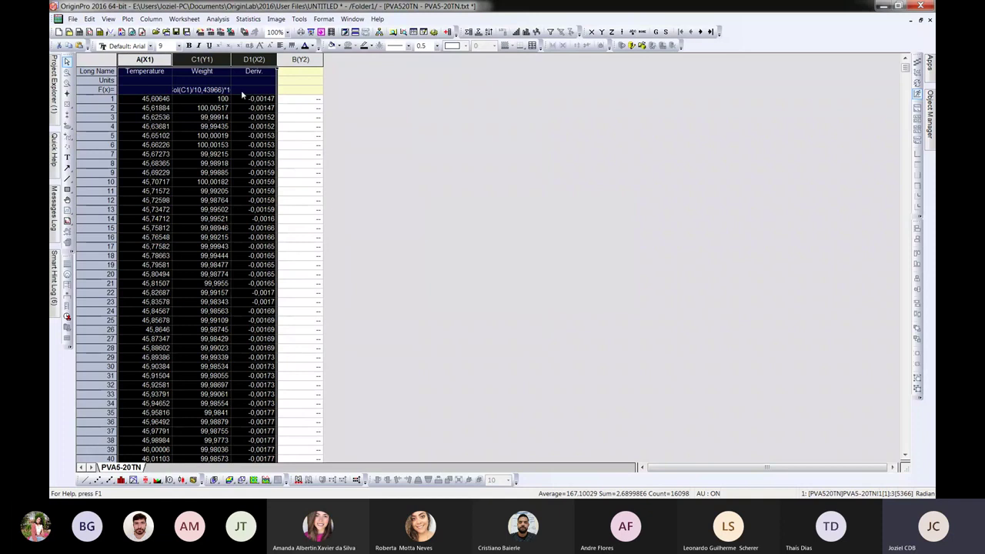
Step: Try to create a line plot from only the Temperature and Deriv. columns
{"action": "left_click", "coordinate": [254, 60]}
{"action": "left_click", "coordinate": [150, 60]}
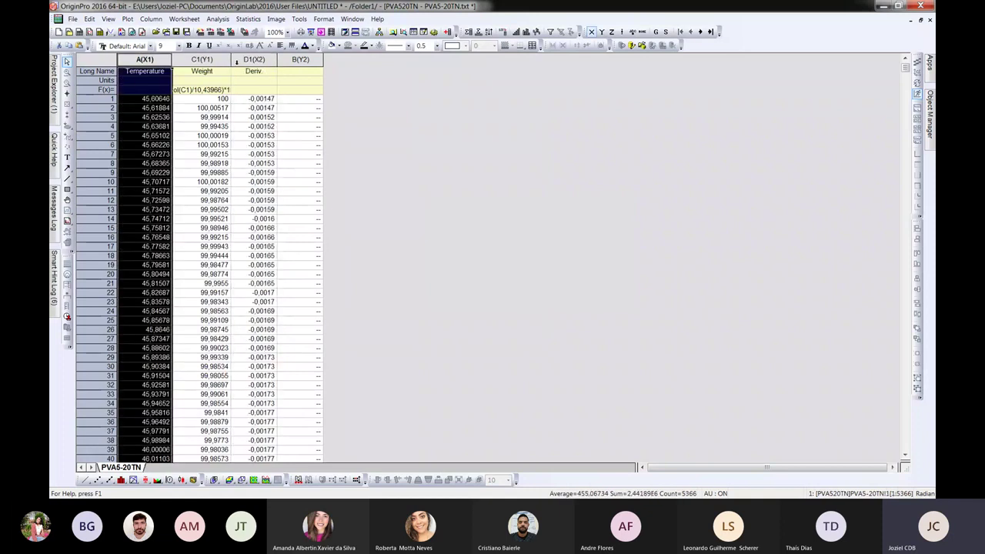
{"action": "left_click", "coordinate": [254, 59], "text": "ctrl"}
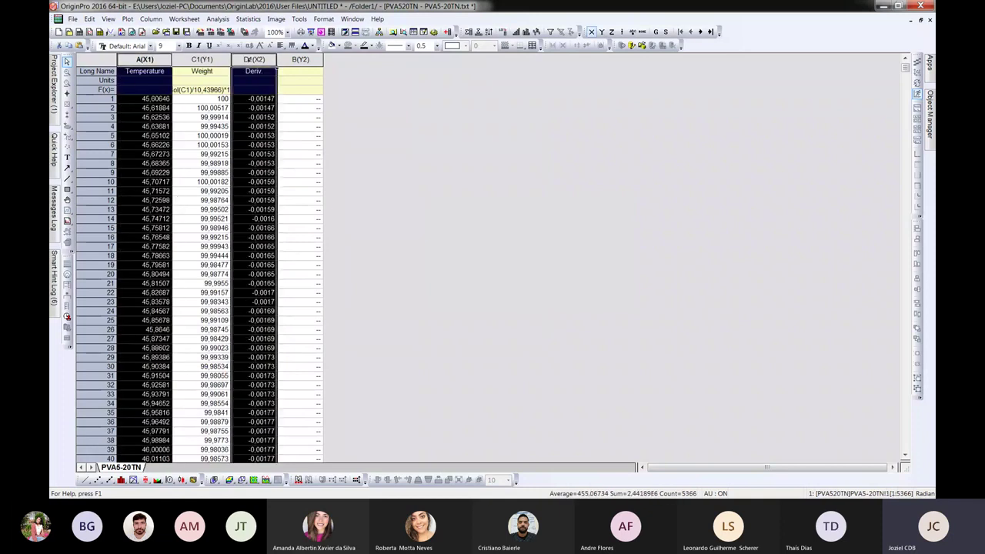
{"action": "left_click", "coordinate": [86, 480]}
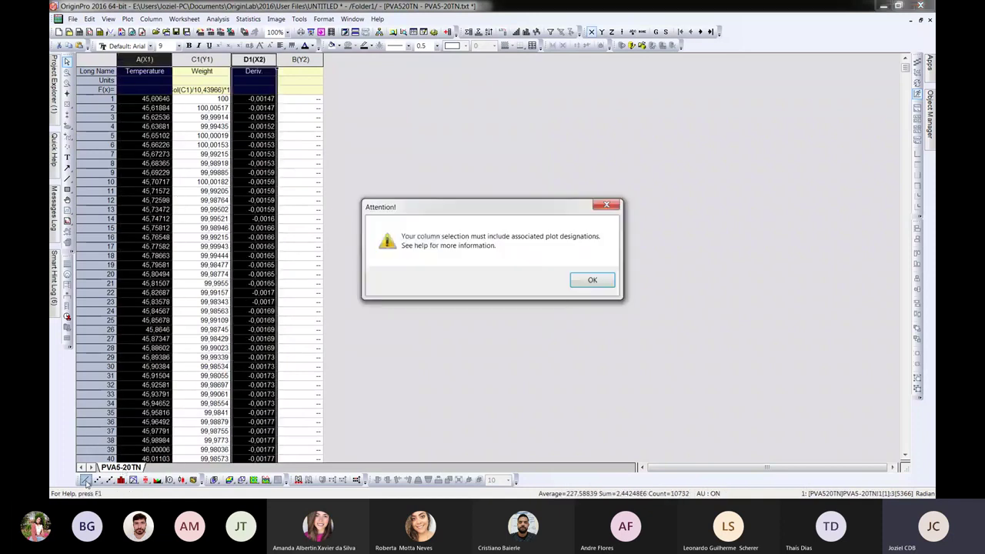
{"action": "left_click", "coordinate": [608, 285]}
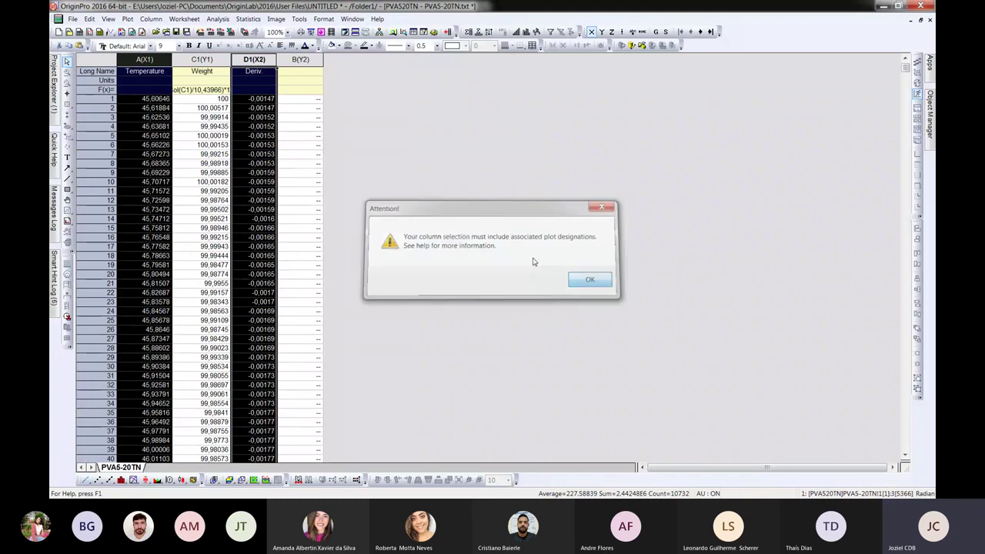
Step: Hide the F(x)= row of the worksheet and retry a line plot of the Temperature, Weight and Deriv. columns
{"action": "right_click", "coordinate": [111, 90]}
{"action": "left_click", "coordinate": [133, 108]}
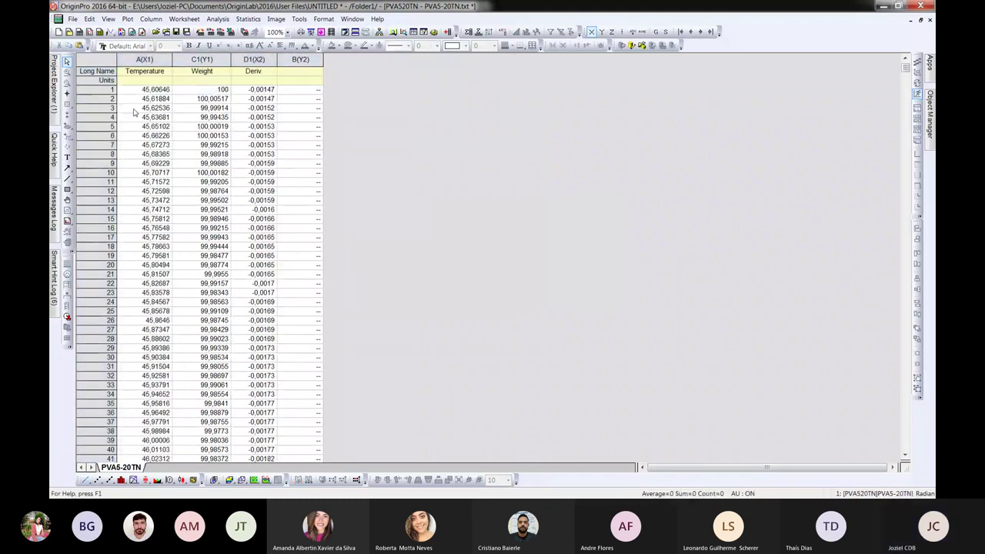
{"action": "left_click_drag", "start_coordinate": [133, 59], "coordinate": [254, 59]}
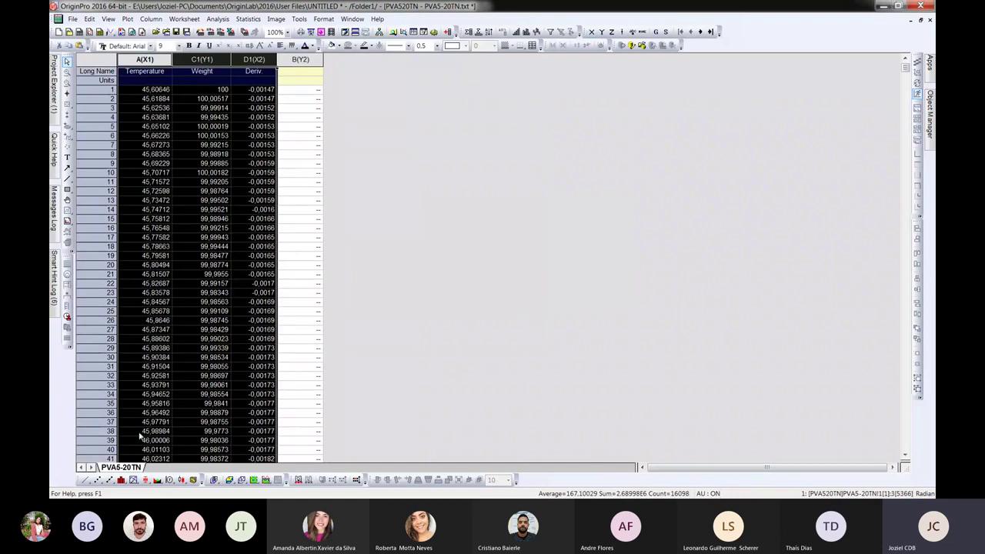
{"action": "left_click", "coordinate": [86, 479]}
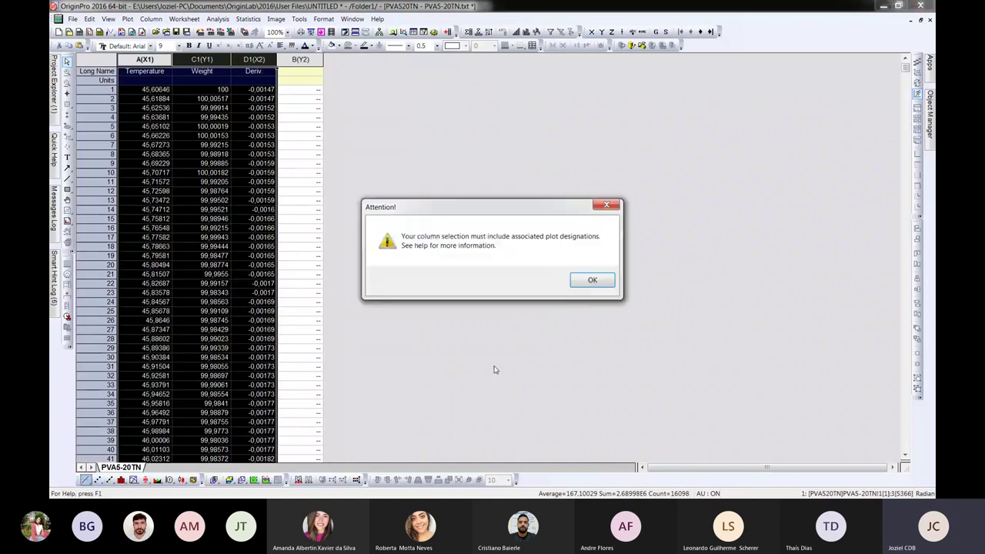
{"action": "left_click", "coordinate": [607, 282]}
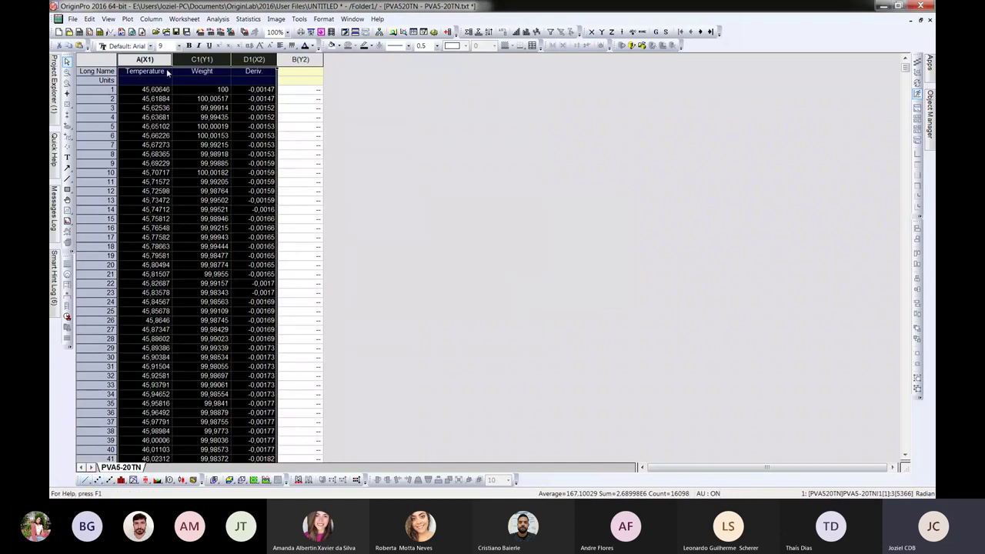
Step: Change the plot designation of the Deriv. column to Y in its column properties and apply the change
{"action": "left_click", "coordinate": [260, 60]}
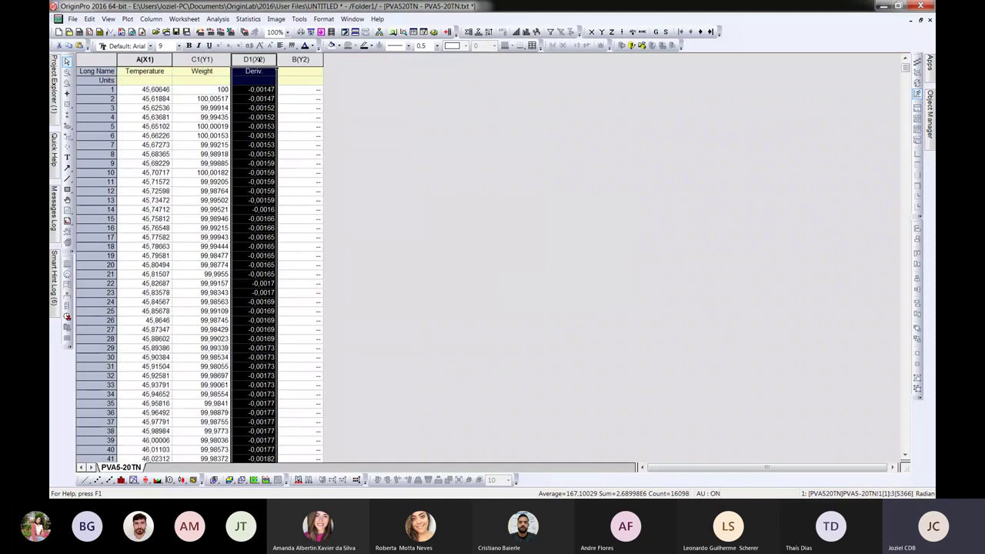
{"action": "right_click", "coordinate": [260, 60]}
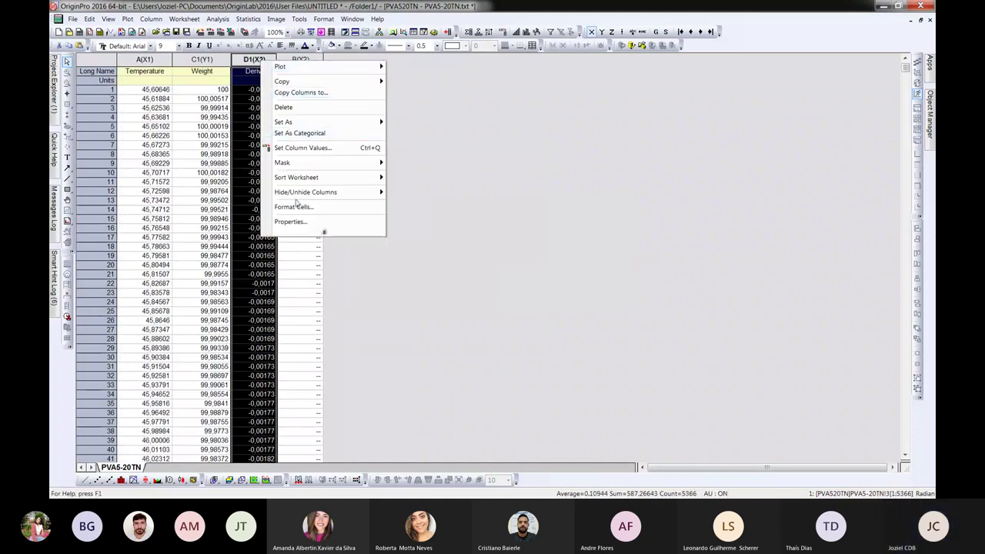
{"action": "left_click", "coordinate": [246, 61]}
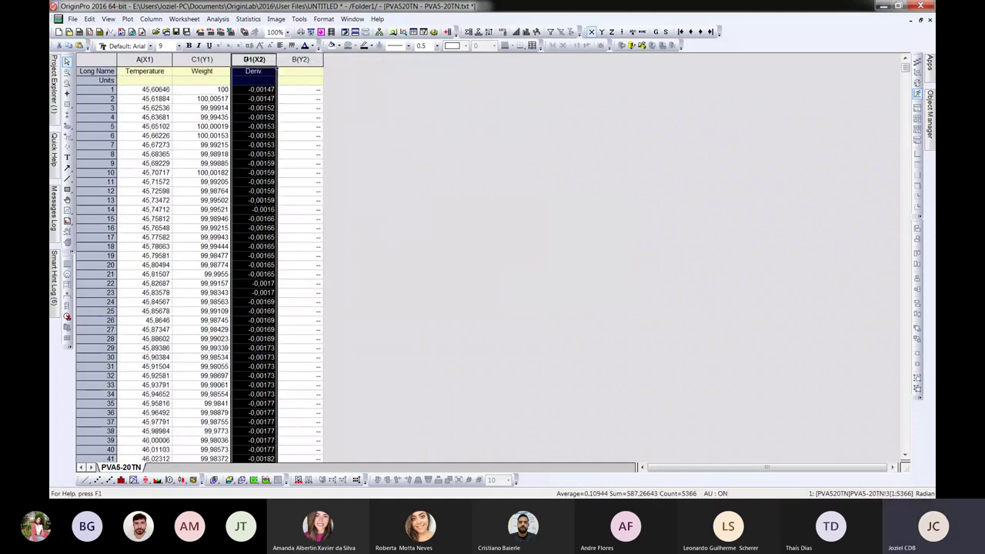
{"action": "double_click", "coordinate": [248, 60]}
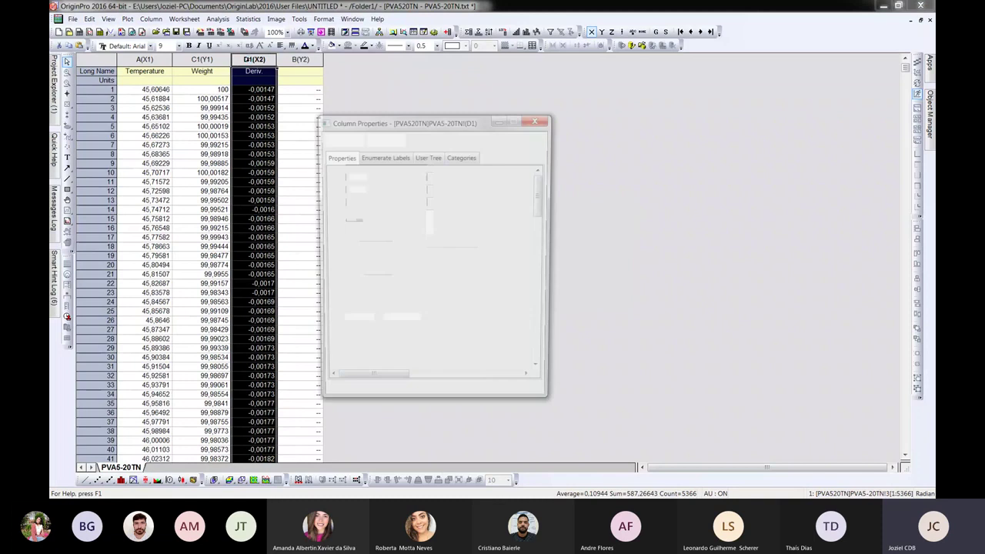
{"action": "left_click", "coordinate": [458, 291]}
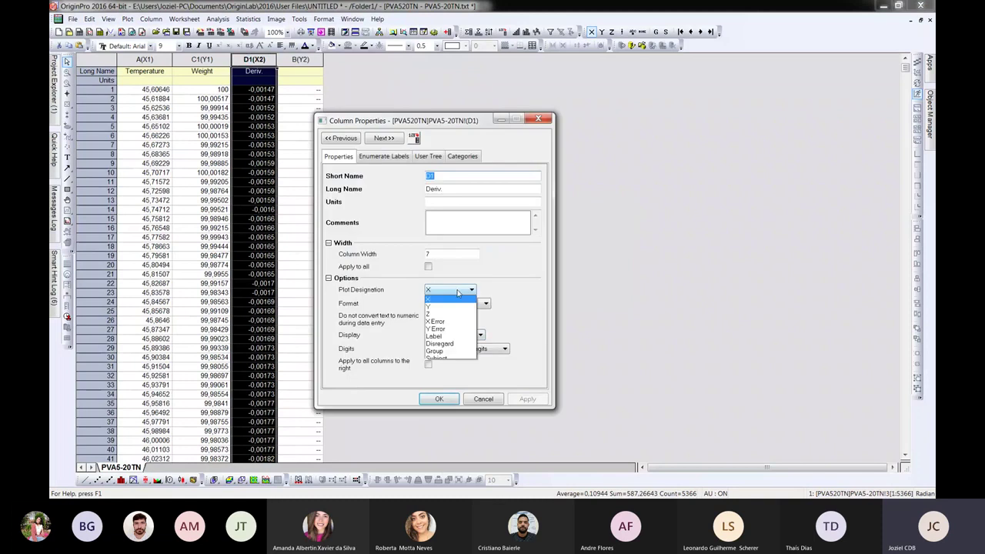
{"action": "left_click", "coordinate": [436, 307]}
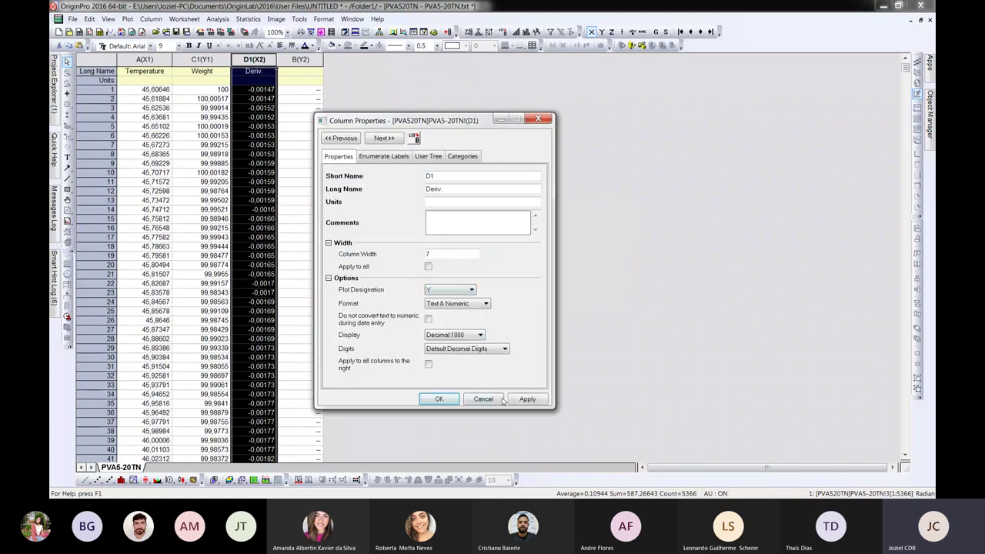
{"action": "left_click", "coordinate": [527, 398]}
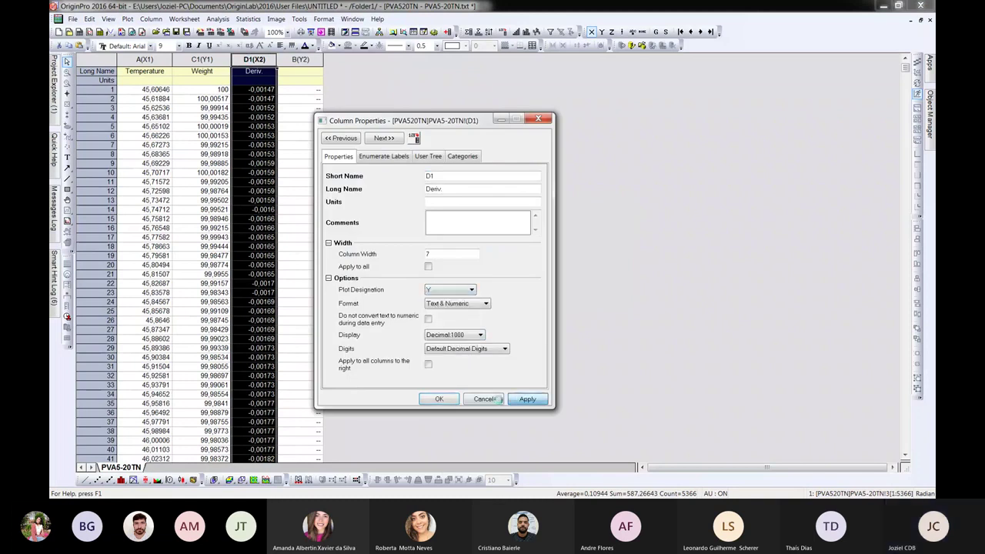
Step: Confirm the Deriv. column properties and create a line plot of Weight against Temperature
{"action": "left_click", "coordinate": [439, 398]}
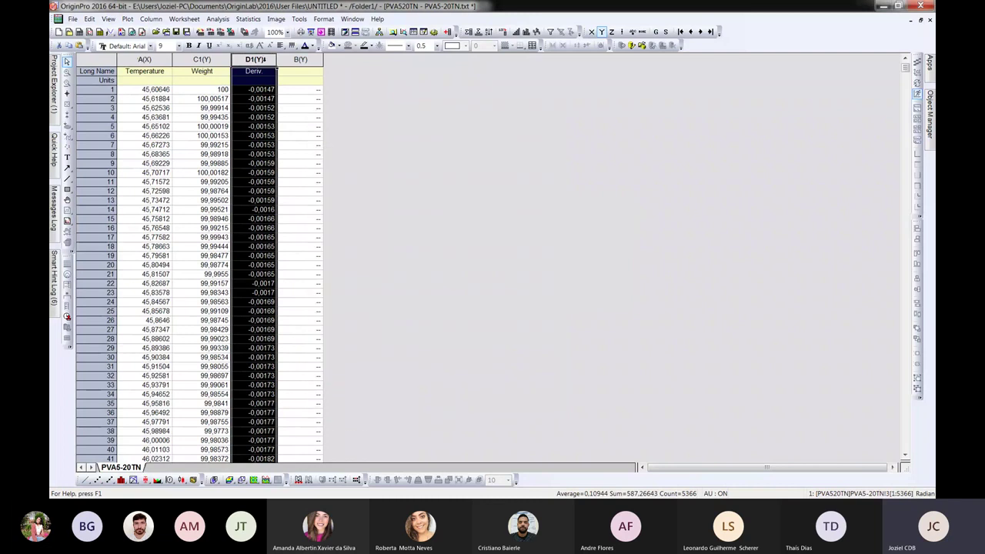
{"action": "left_click_drag", "start_coordinate": [257, 60], "coordinate": [144, 60]}
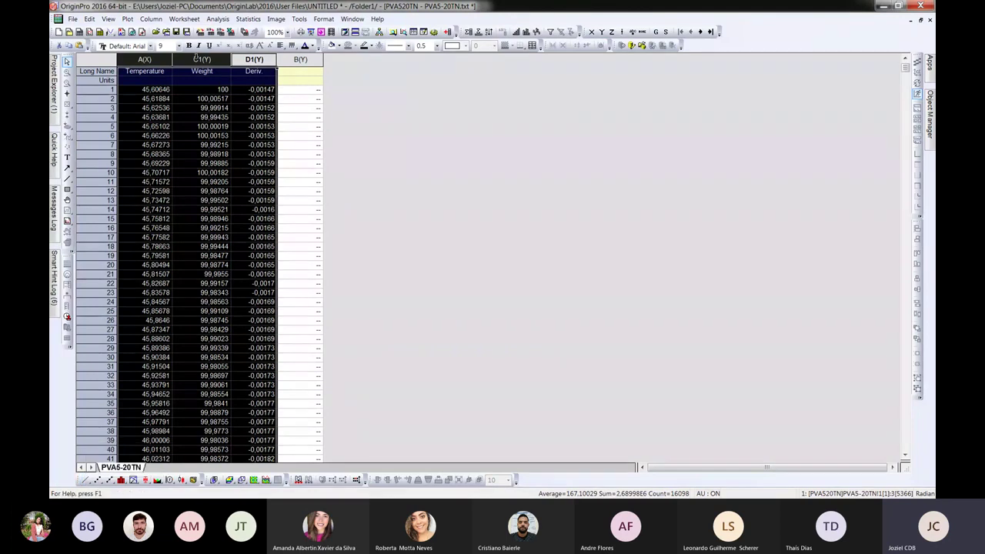
{"action": "left_click_drag", "start_coordinate": [153, 59], "coordinate": [202, 59]}
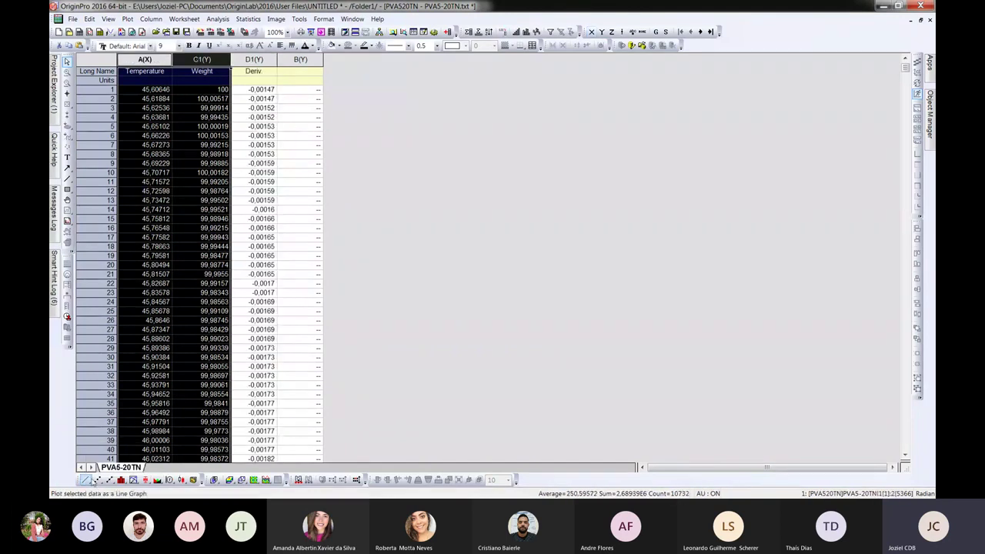
{"action": "left_click", "coordinate": [85, 479]}
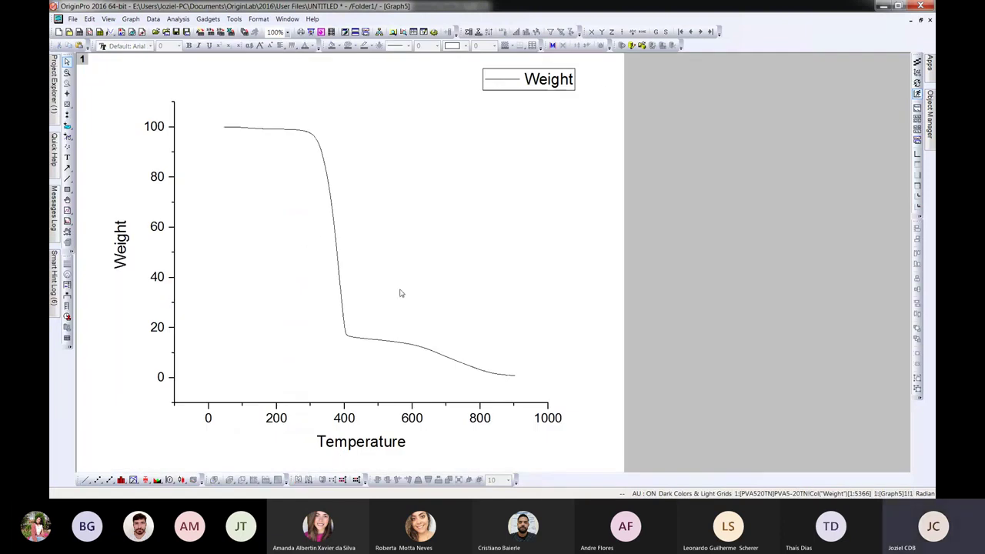
Step: Add a right Y layer with linked X scale and dimension to the Weight-only graph
{"action": "left_click", "coordinate": [457, 255]}
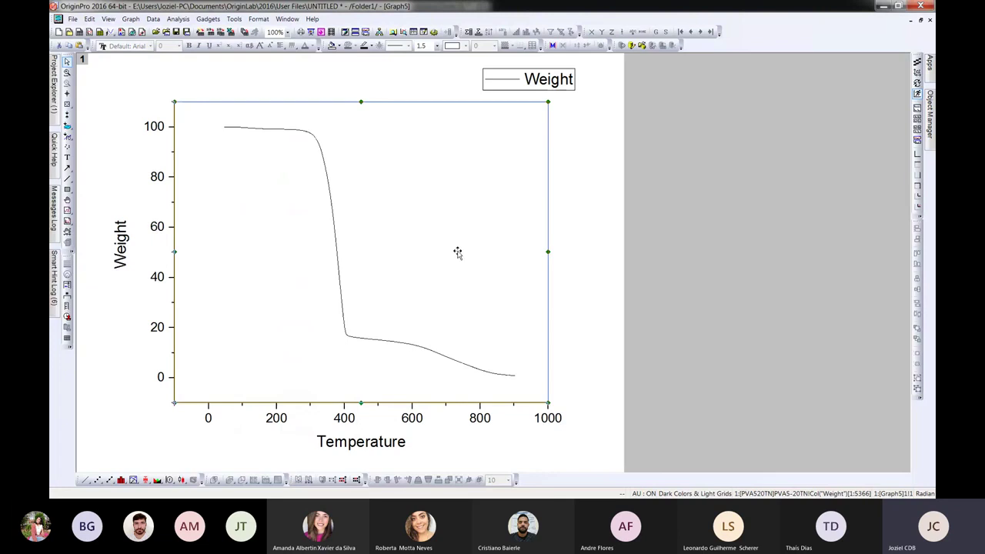
{"action": "left_click", "coordinate": [128, 20]}
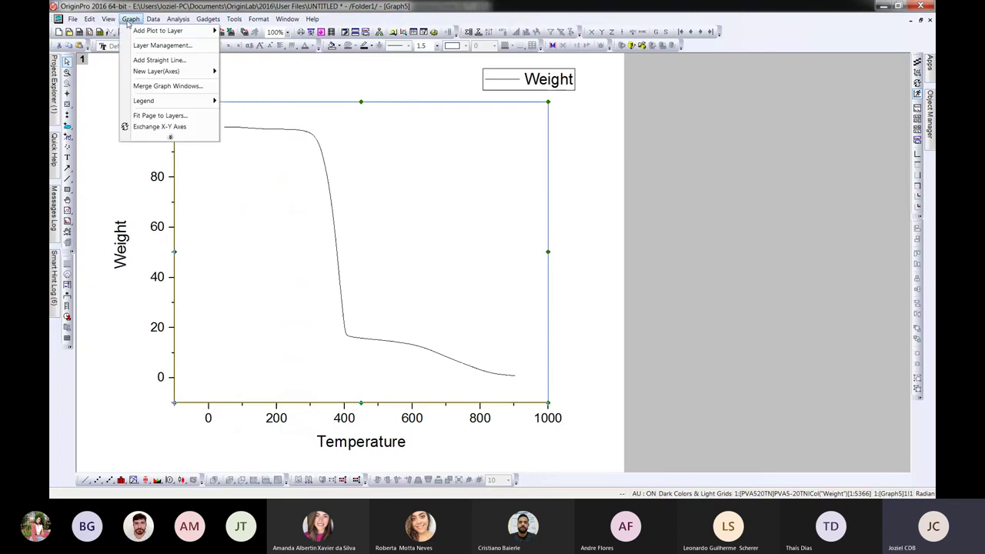
{"action": "mouse_move", "coordinate": [153, 74]}
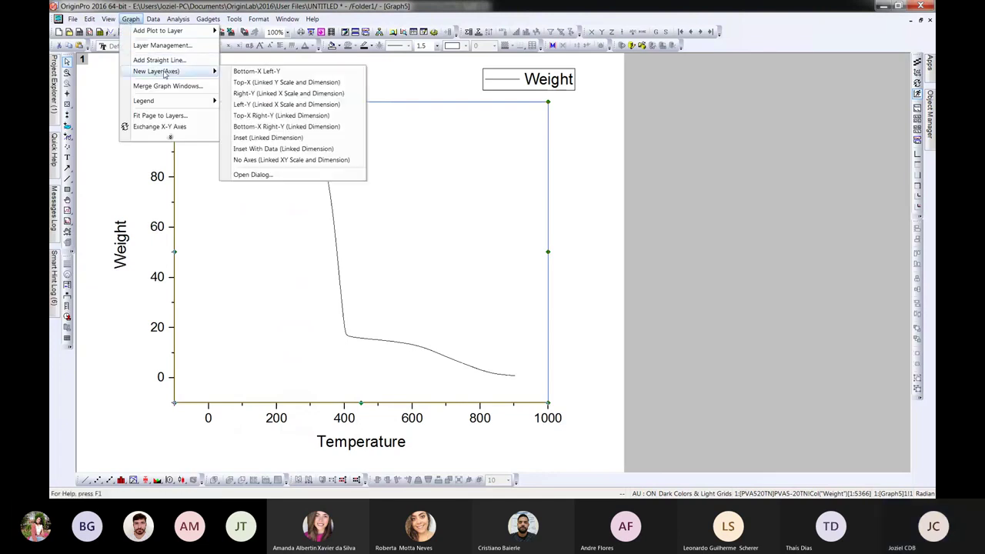
{"action": "left_click", "coordinate": [261, 94]}
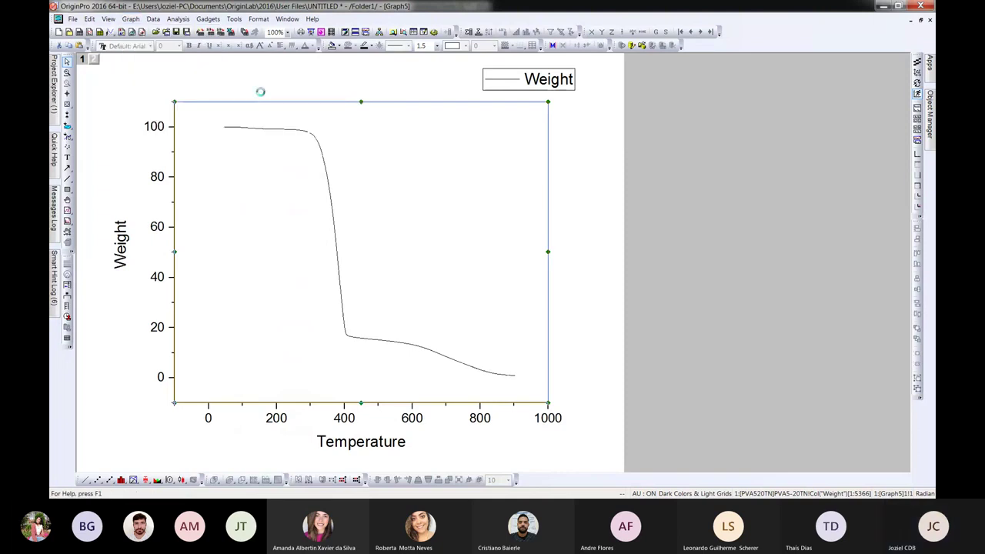
Step: Examine how the data plots are assigned to Layer 1 and RightY in the Weight-only graph's plot setup
{"action": "right_click", "coordinate": [401, 185]}
{"action": "left_click", "coordinate": [426, 320]}
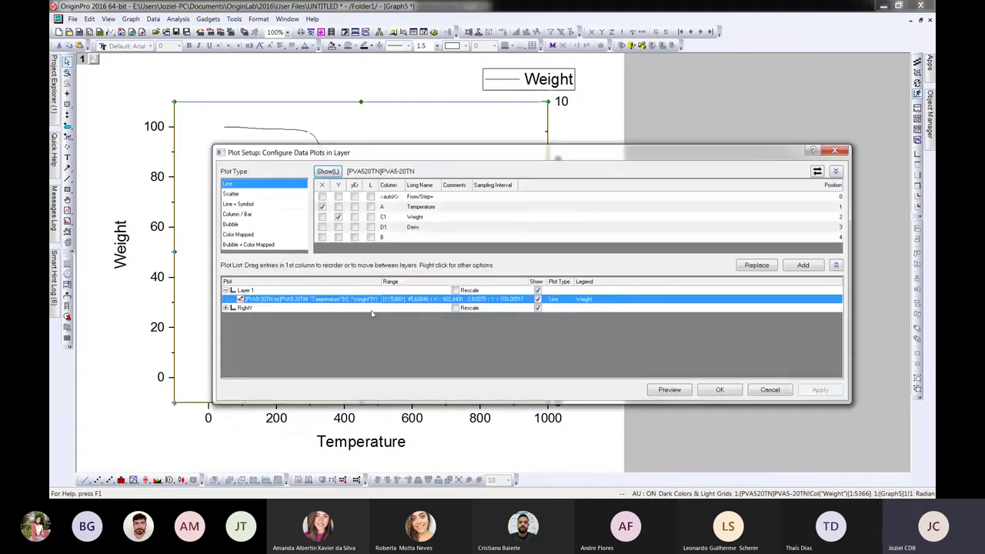
{"action": "left_click", "coordinate": [226, 309]}
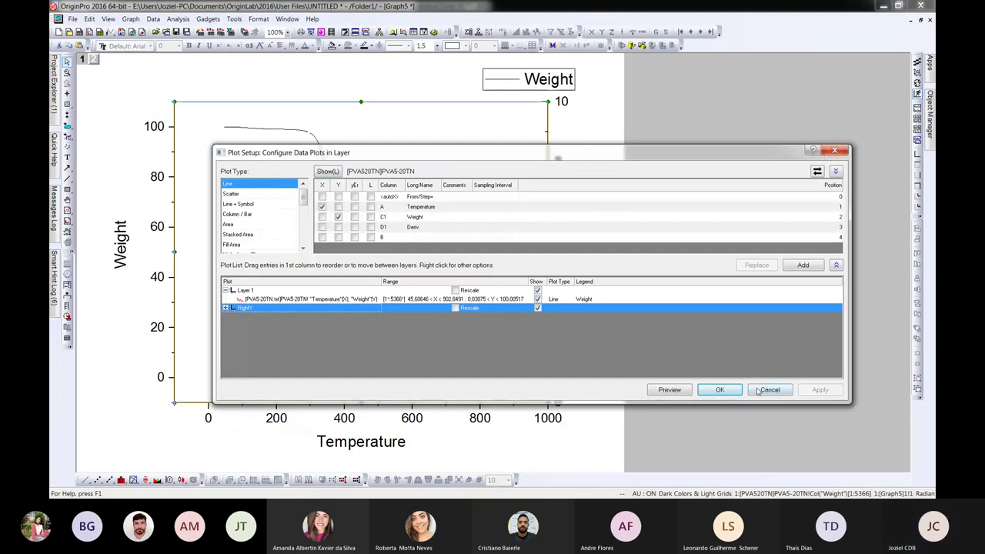
{"action": "left_click", "coordinate": [720, 389]}
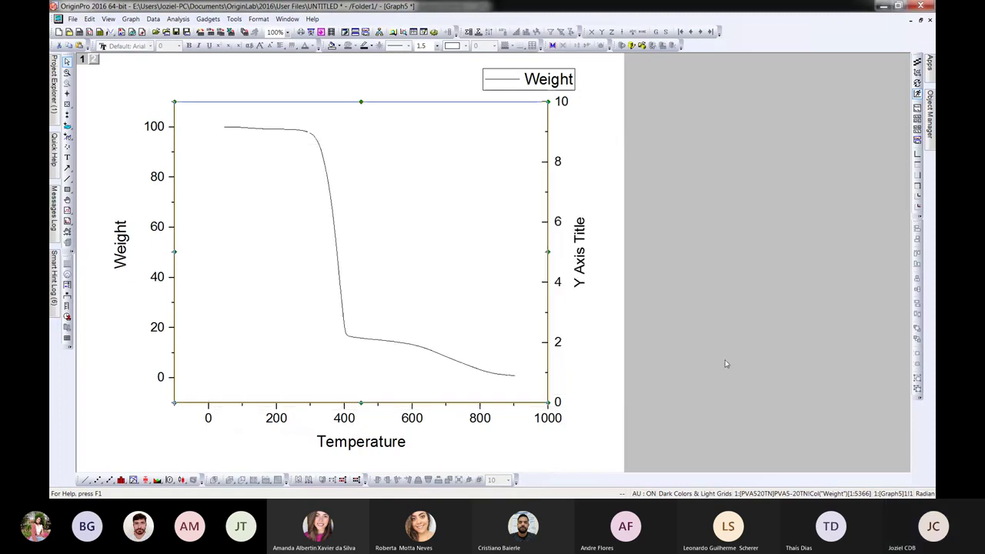
Step: Return to the worksheet, create a line plot of the Temperature, Weight and Deriv. columns, and maximize the new graph
{"action": "left_click", "coordinate": [911, 19]}
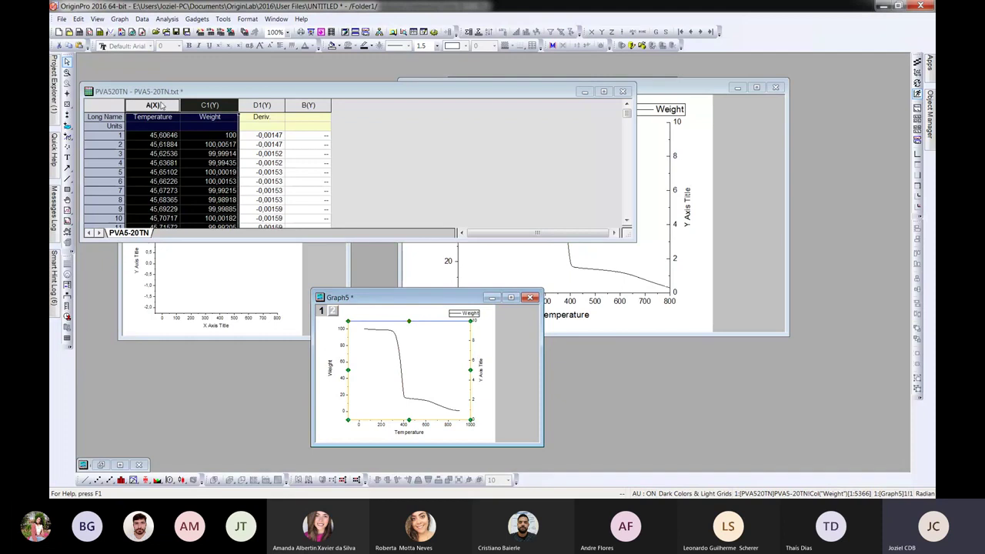
{"action": "left_click_drag", "start_coordinate": [162, 105], "coordinate": [281, 98]}
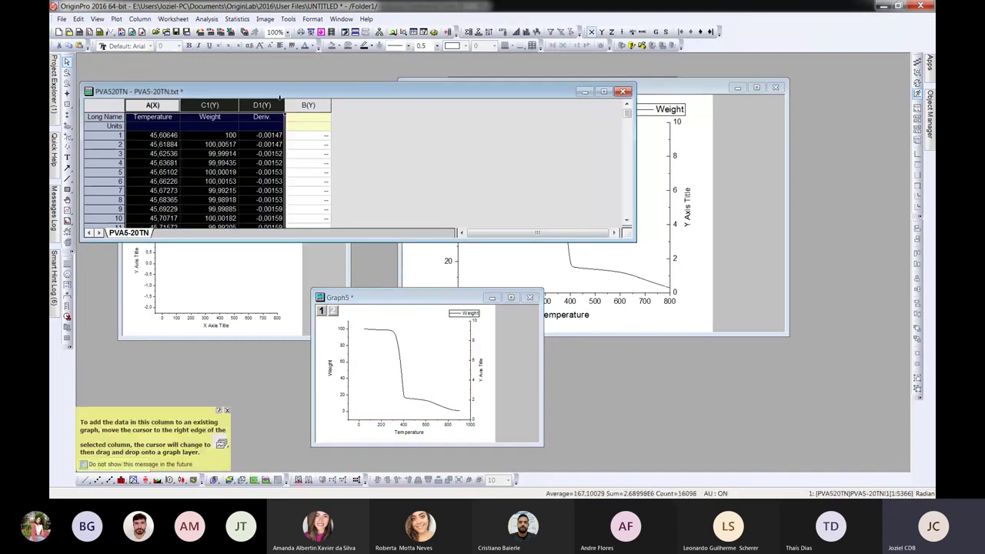
{"action": "left_click", "coordinate": [87, 480]}
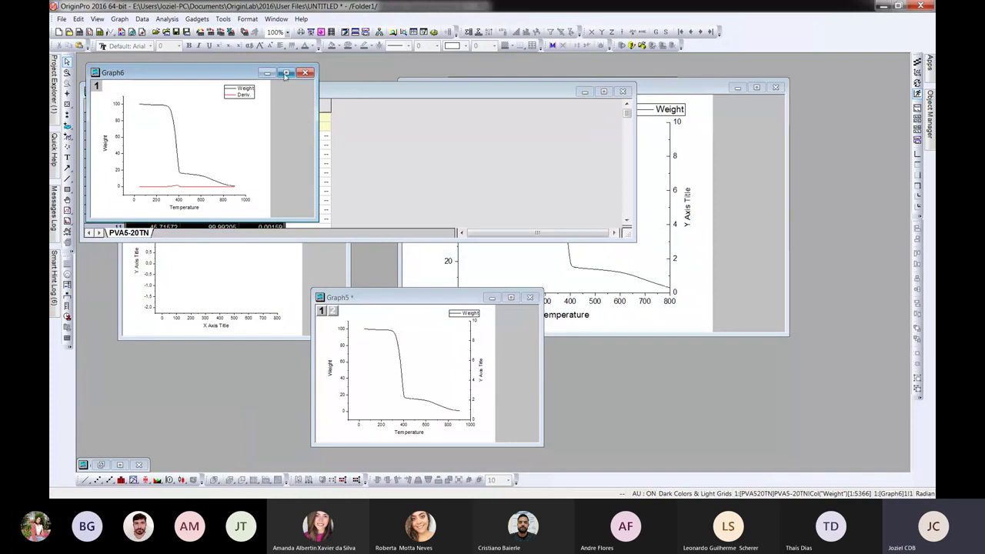
{"action": "left_click", "coordinate": [285, 73]}
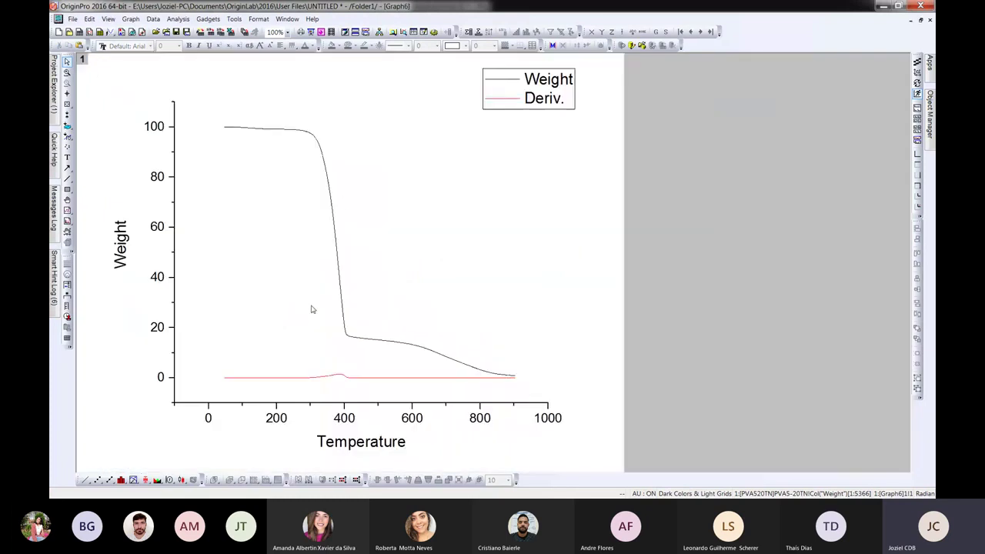
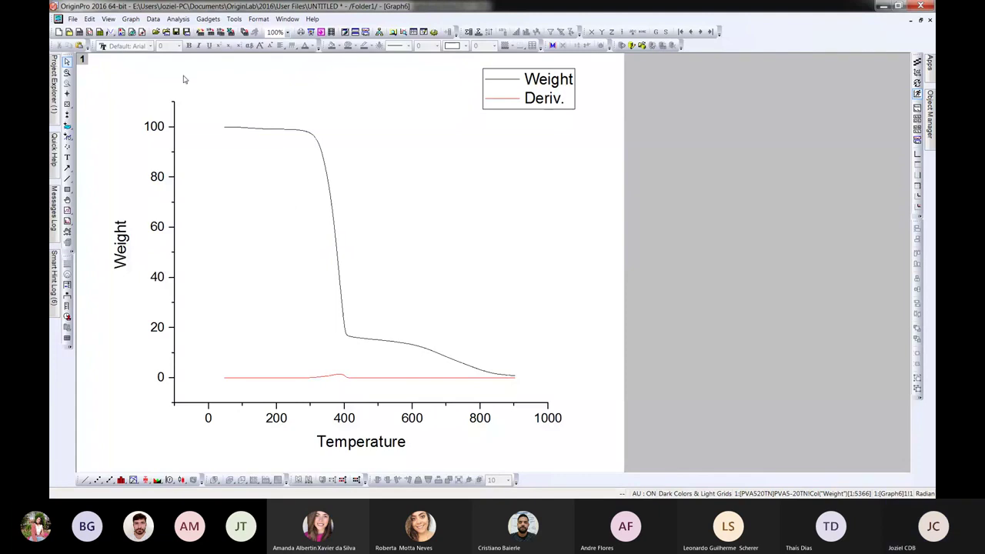
Step: Add a right Y layer with linked X scale and dimension to the graph of Weight and Deriv
{"action": "left_click", "coordinate": [277, 140]}
{"action": "left_click", "coordinate": [131, 19]}
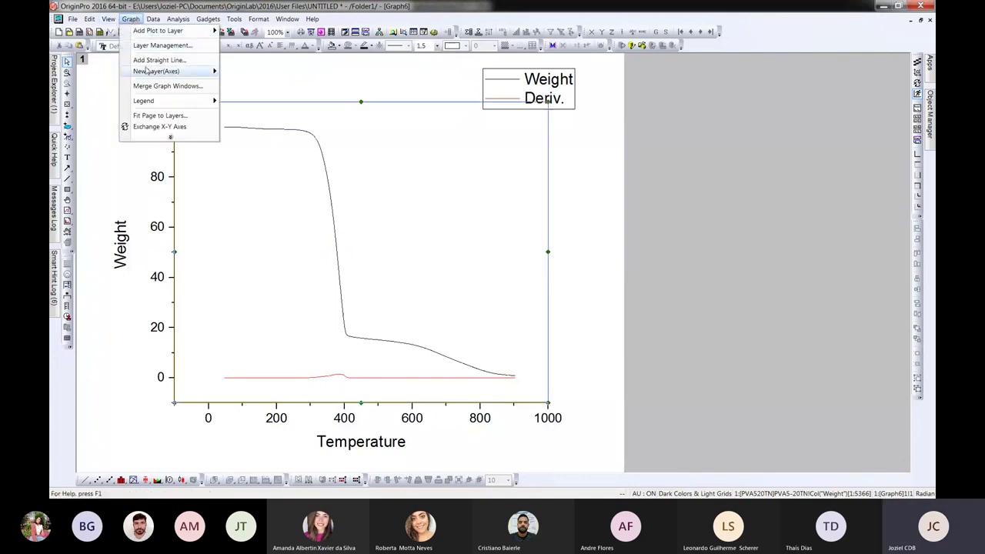
{"action": "mouse_move", "coordinate": [214, 71]}
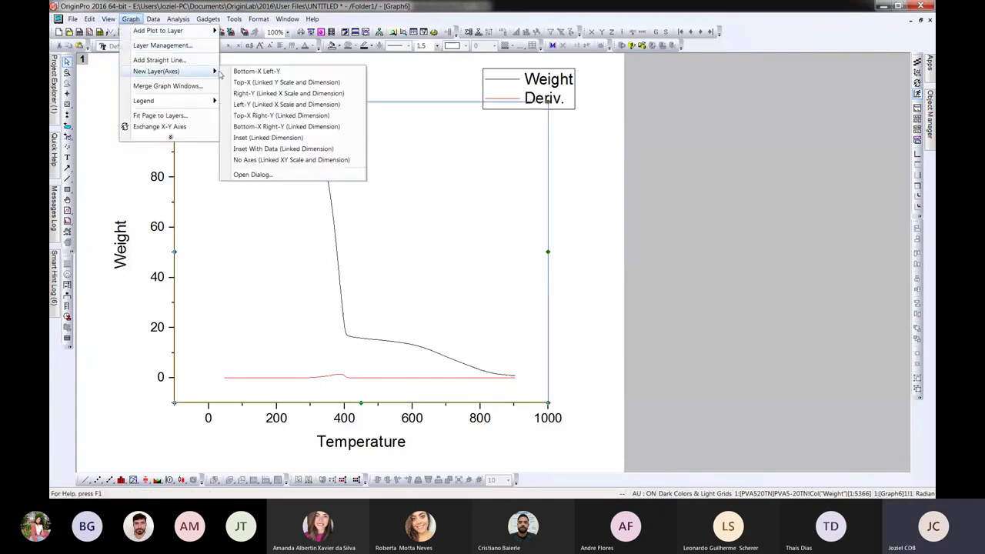
{"action": "left_click", "coordinate": [280, 93]}
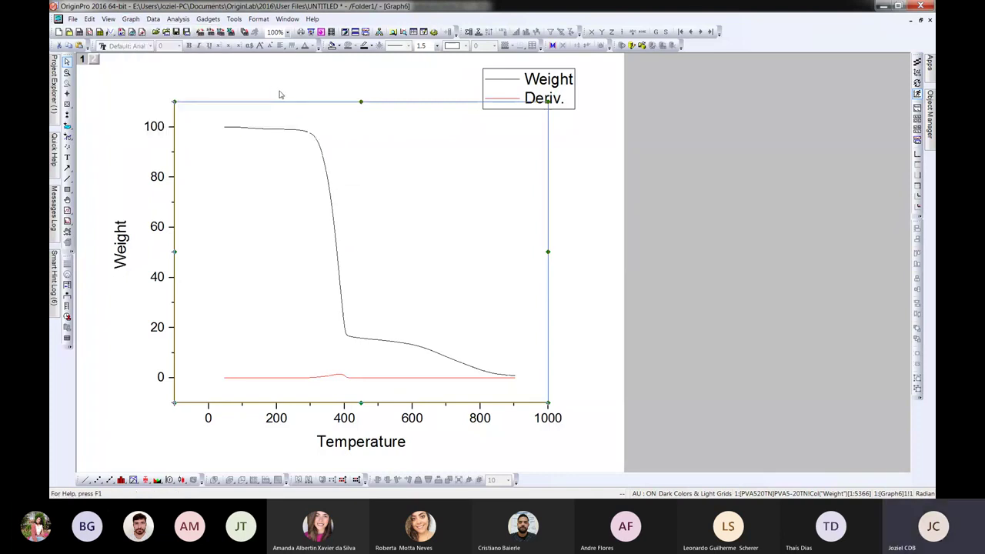
Step: Move the Deriv. plot from Layer 1 to the RightY layer in the plot setup and apply the change
{"action": "right_click", "coordinate": [434, 222]}
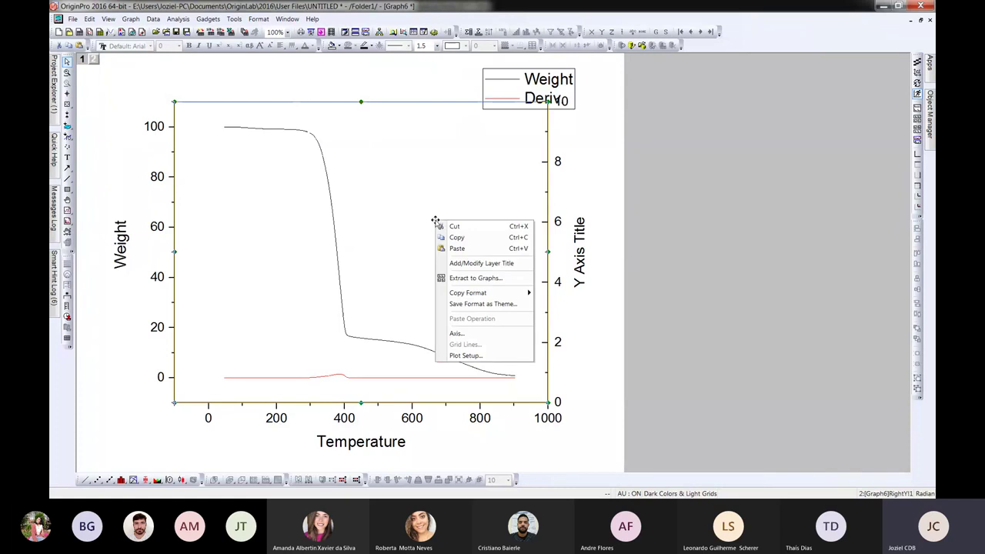
{"action": "left_click", "coordinate": [465, 354]}
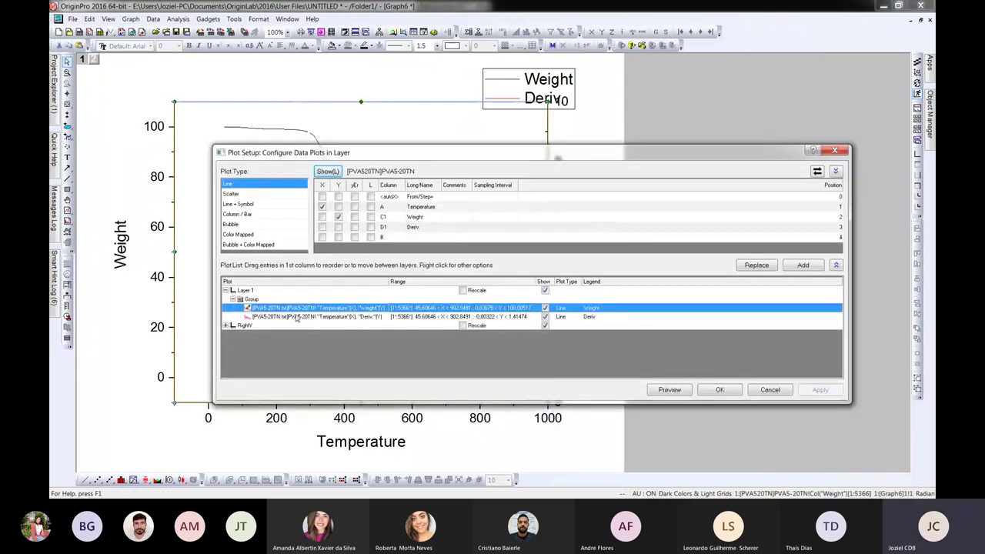
{"action": "left_click", "coordinate": [301, 316]}
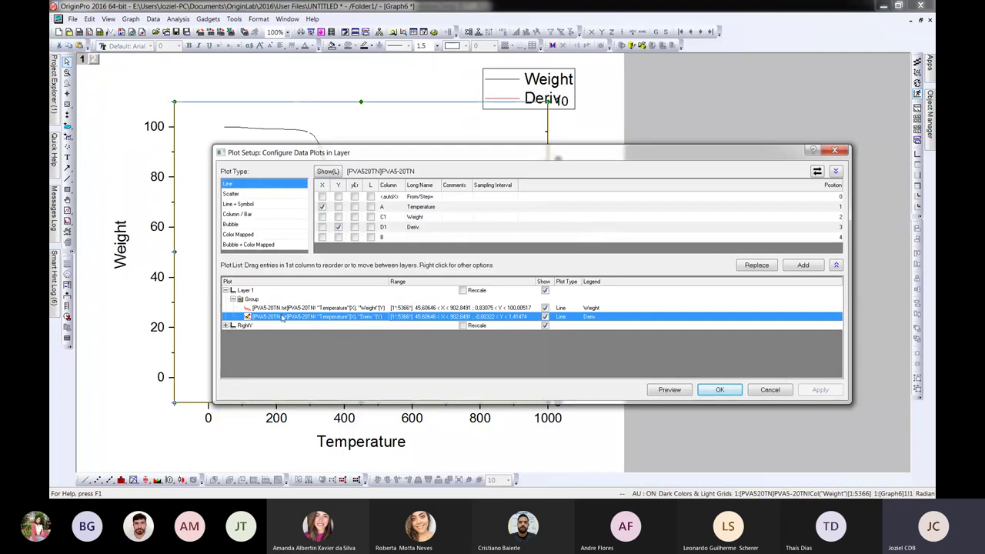
{"action": "left_click_drag", "start_coordinate": [283, 319], "coordinate": [286, 333]}
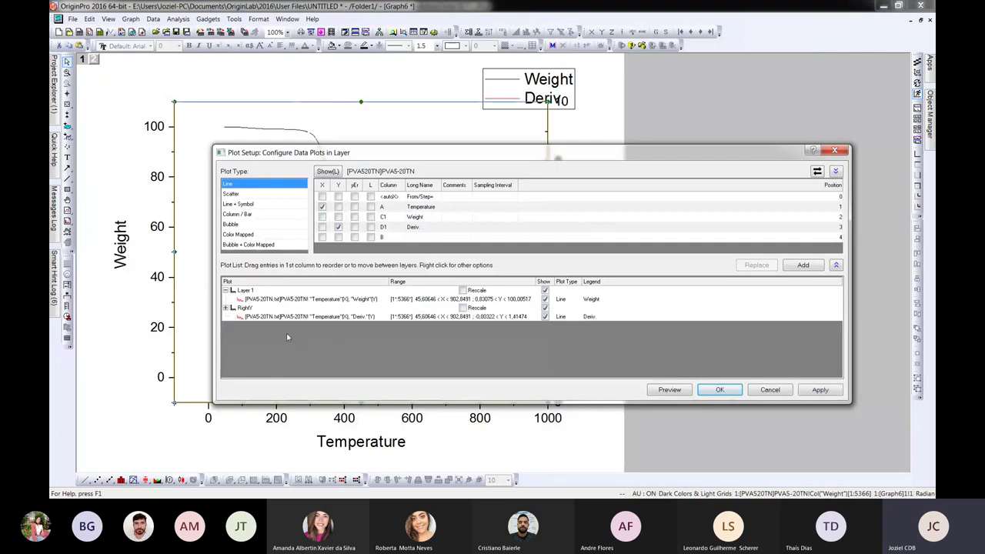
{"action": "left_click", "coordinate": [820, 389]}
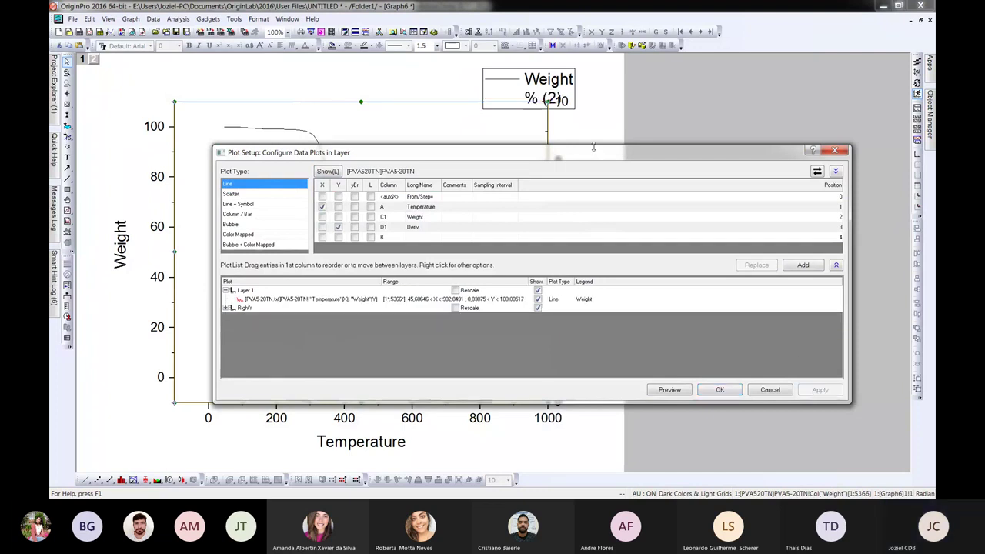
{"action": "left_click_drag", "start_coordinate": [590, 157], "coordinate": [562, 115]}
{"action": "left_click", "coordinate": [708, 348]}
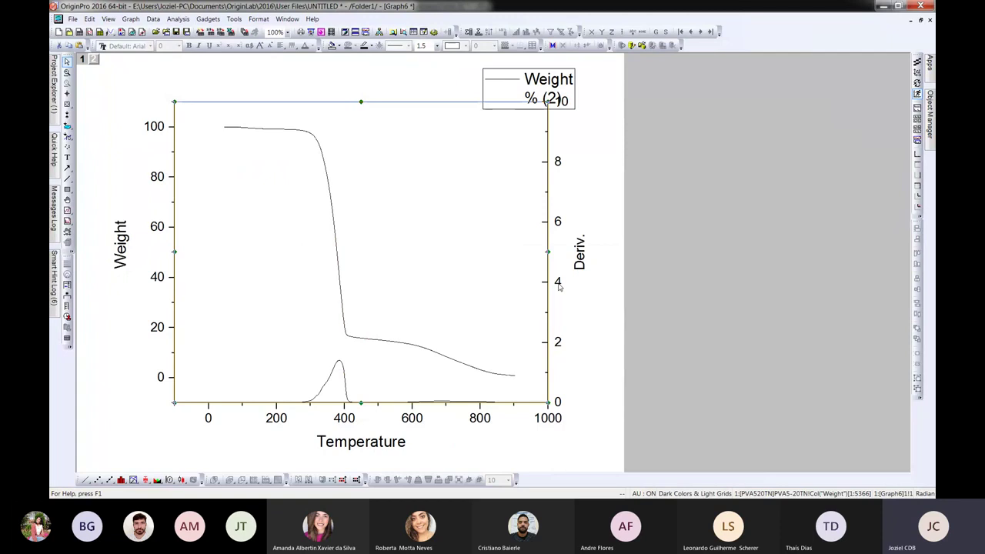
Step: Move the legend inside the plot frame, clear of the right Y axis labels
{"action": "left_click", "coordinate": [545, 76]}
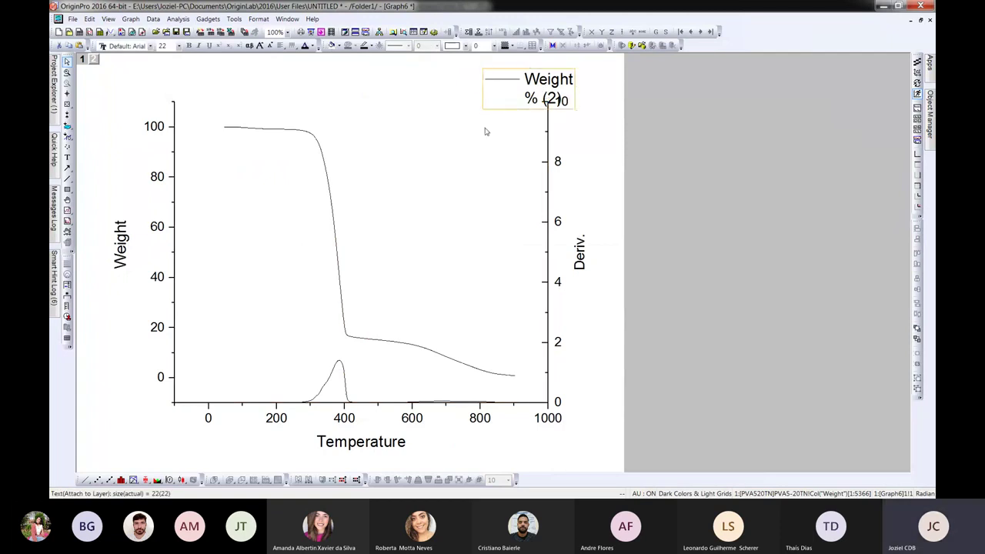
{"action": "left_click", "coordinate": [564, 79]}
{"action": "double_click", "coordinate": [553, 87]}
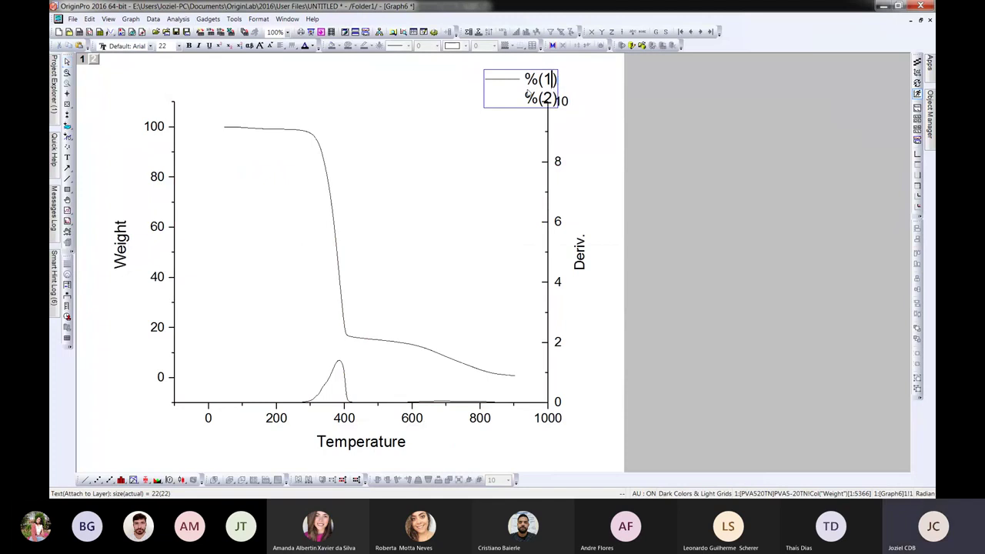
{"action": "key", "text": "Escape"}
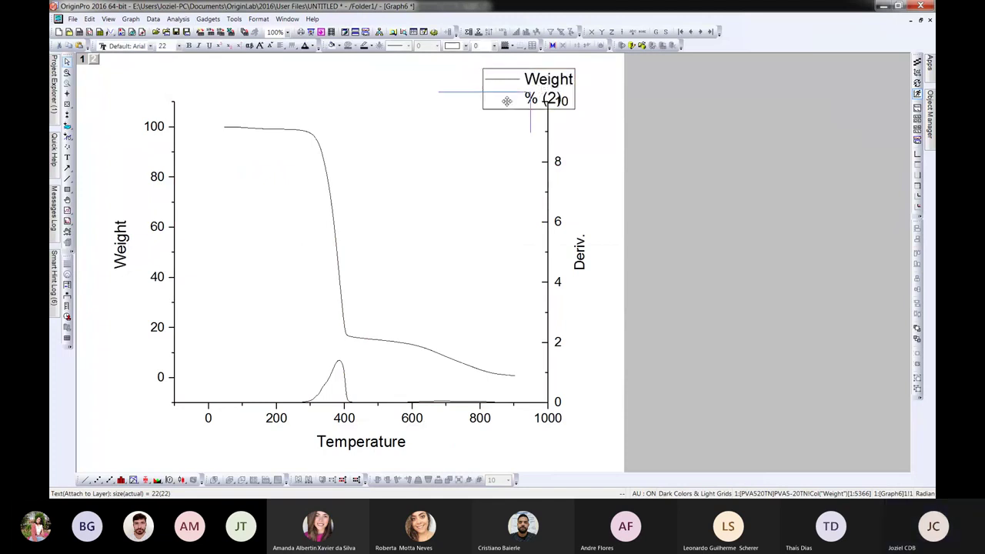
{"action": "left_click_drag", "start_coordinate": [551, 80], "coordinate": [471, 114]}
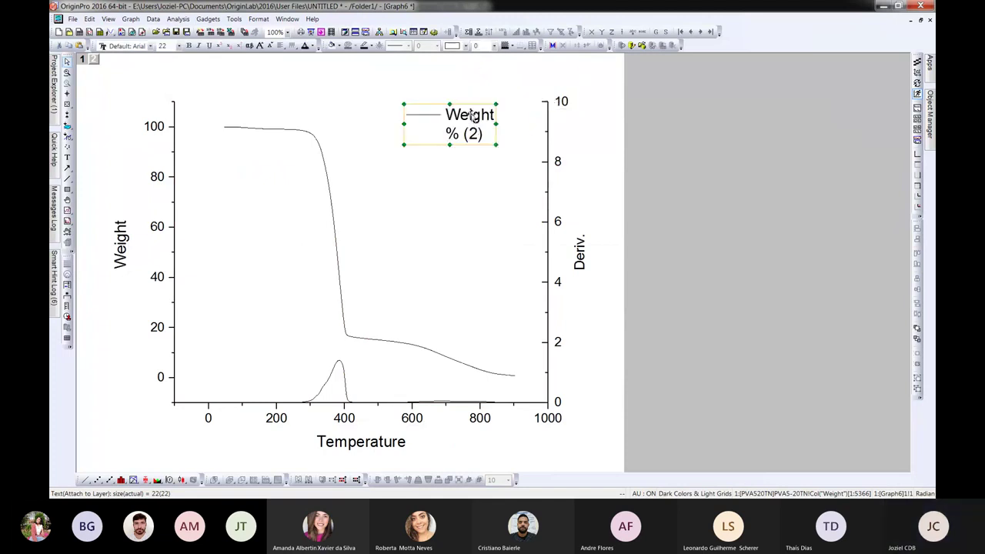
Step: Set the right Deriv. axis scale to run from -1 to 2 and apply it
{"action": "left_click", "coordinate": [548, 167]}
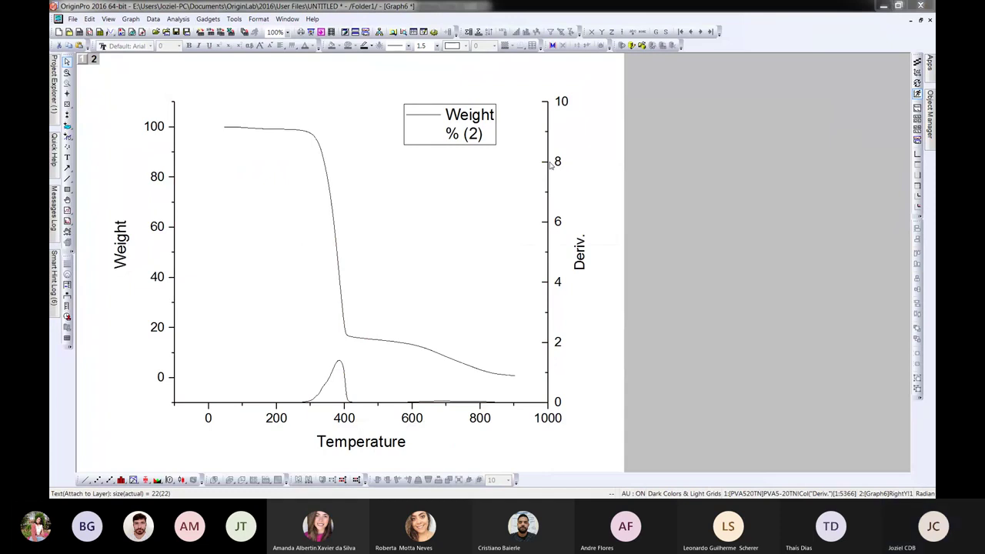
{"action": "double_click", "coordinate": [550, 165]}
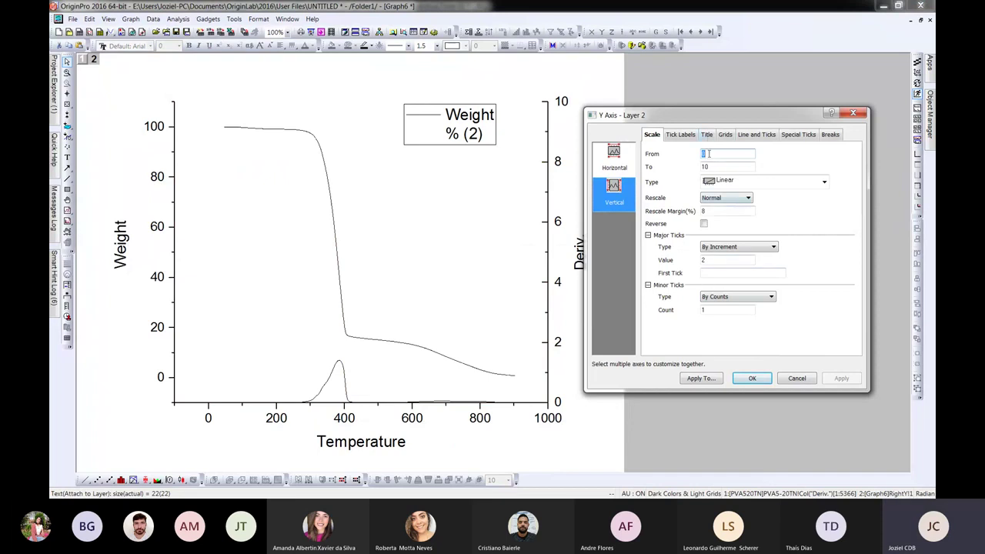
{"action": "type", "text": "-1"}
{"action": "key", "text": "Tab"}
{"action": "type", "text": "2"}
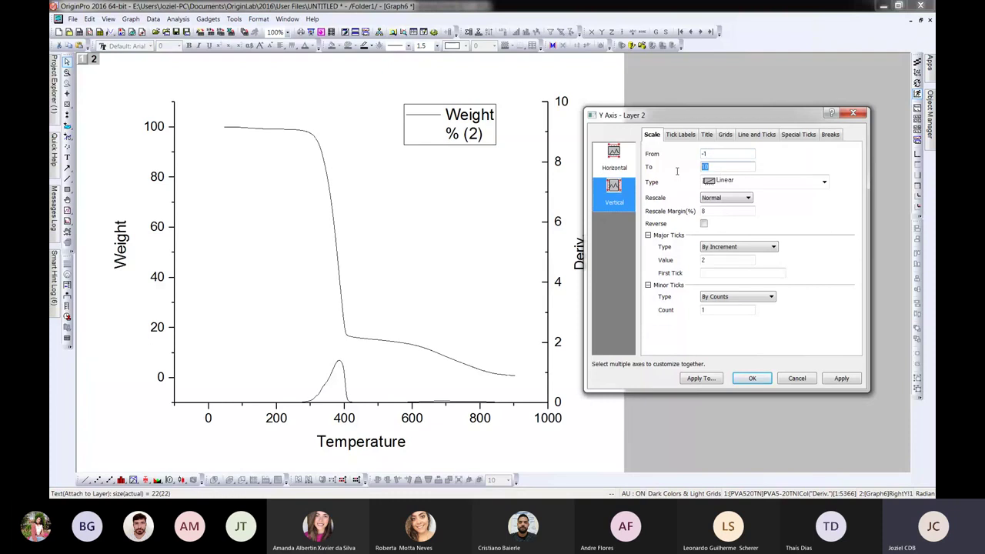
{"action": "left_click", "coordinate": [854, 378]}
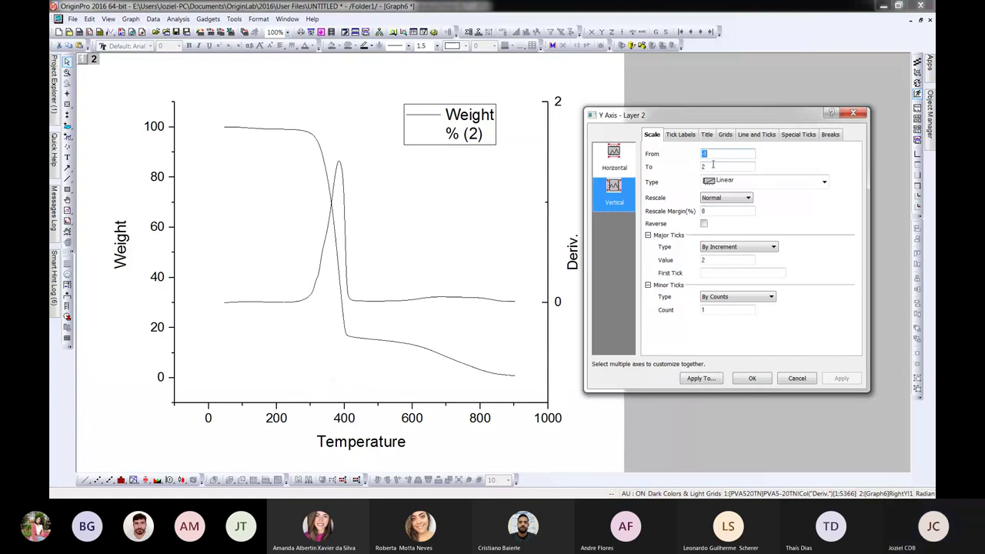
Step: Set the right Deriv. axis to start at -0.5 with a major tick increment of 0.5, and confirm the axis settings
{"action": "type", "text": "-0"}
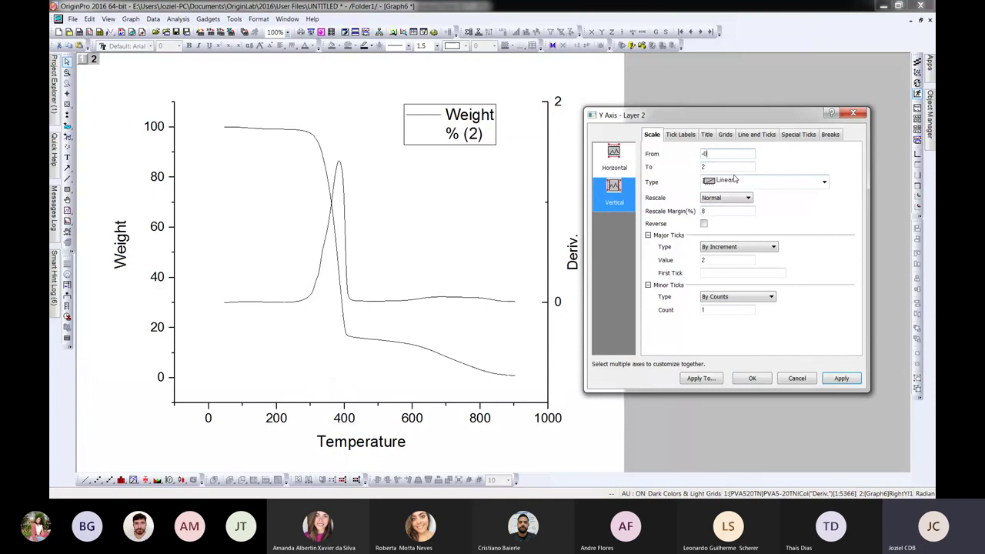
{"action": "type", "text": ".5"}
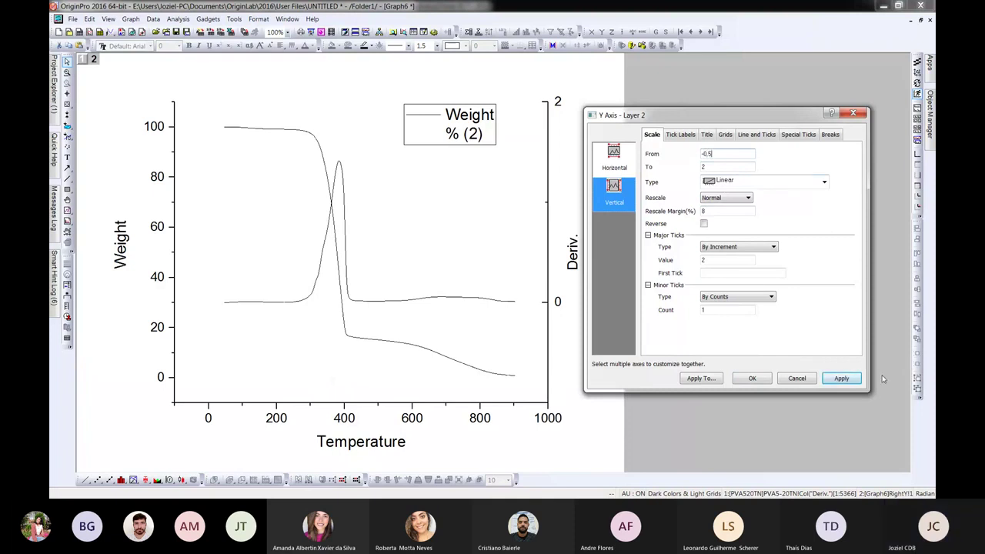
{"action": "left_click", "coordinate": [852, 380]}
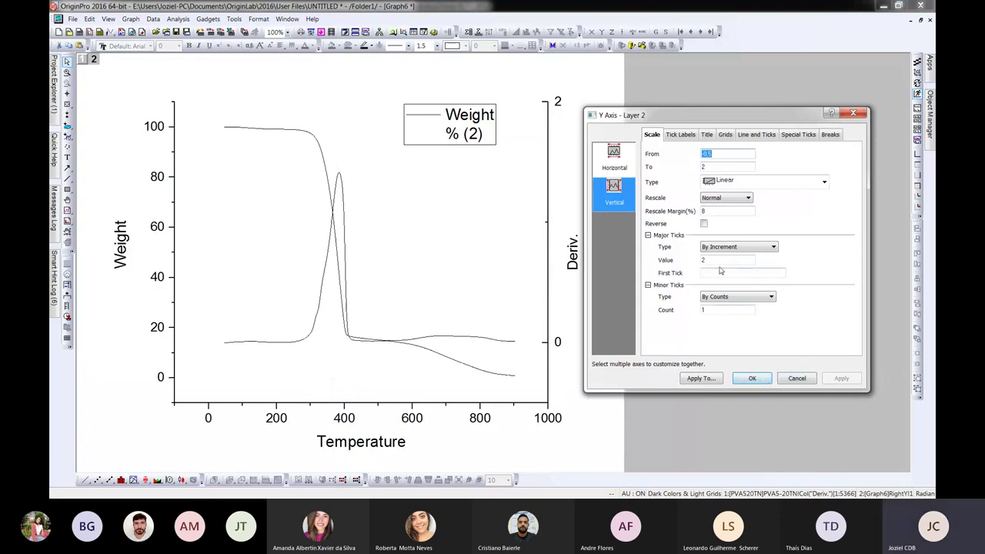
{"action": "double_click", "coordinate": [703, 261]}
{"action": "type", "text": "0.5"}
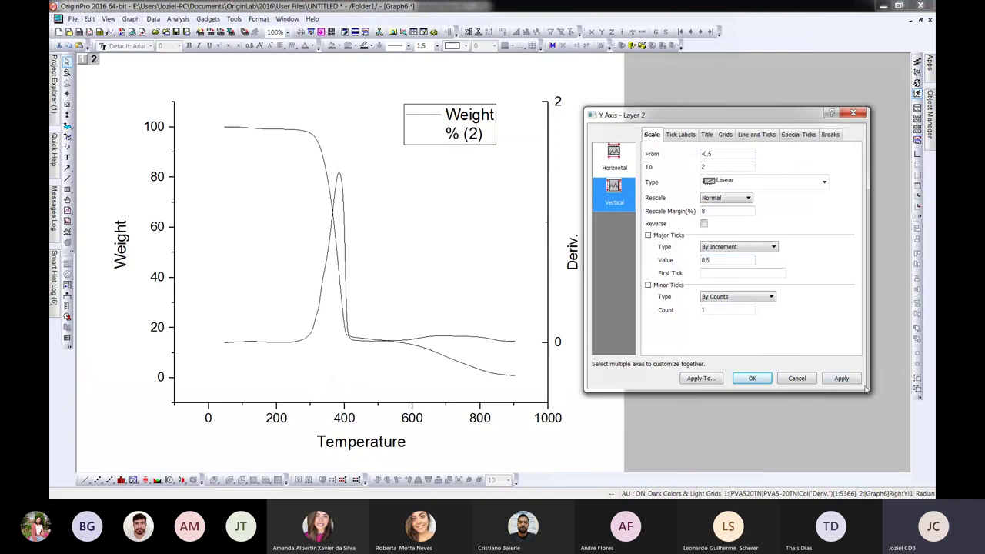
{"action": "left_click", "coordinate": [849, 380]}
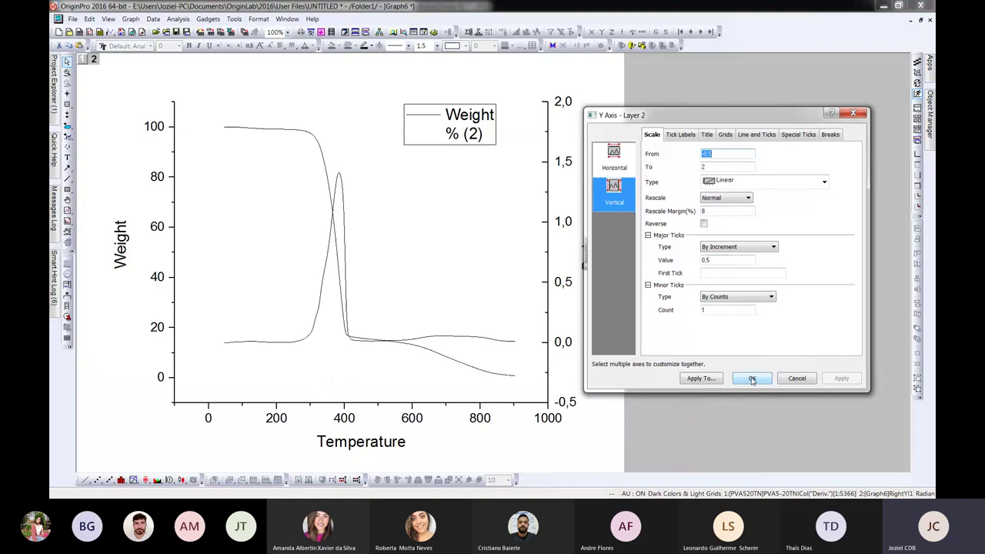
{"action": "left_click", "coordinate": [752, 378]}
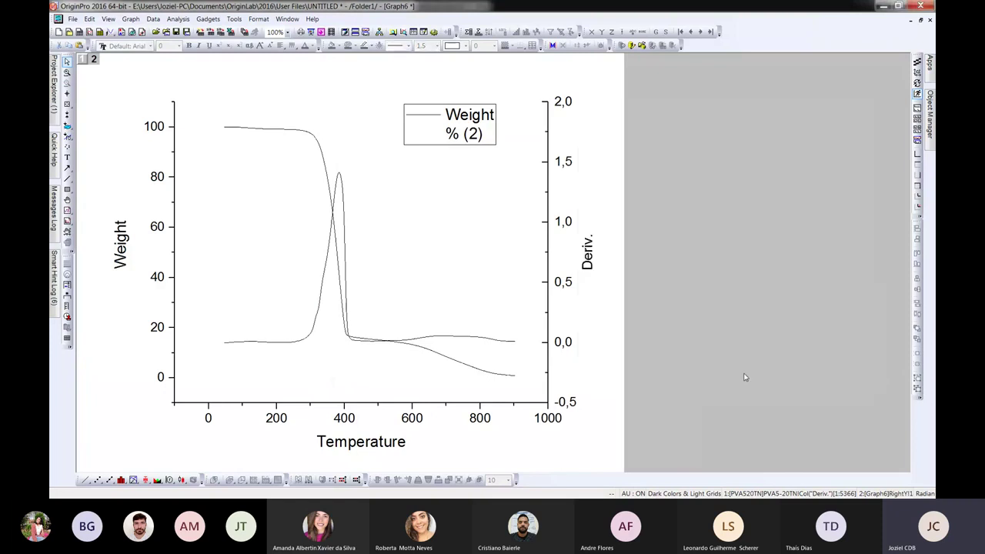